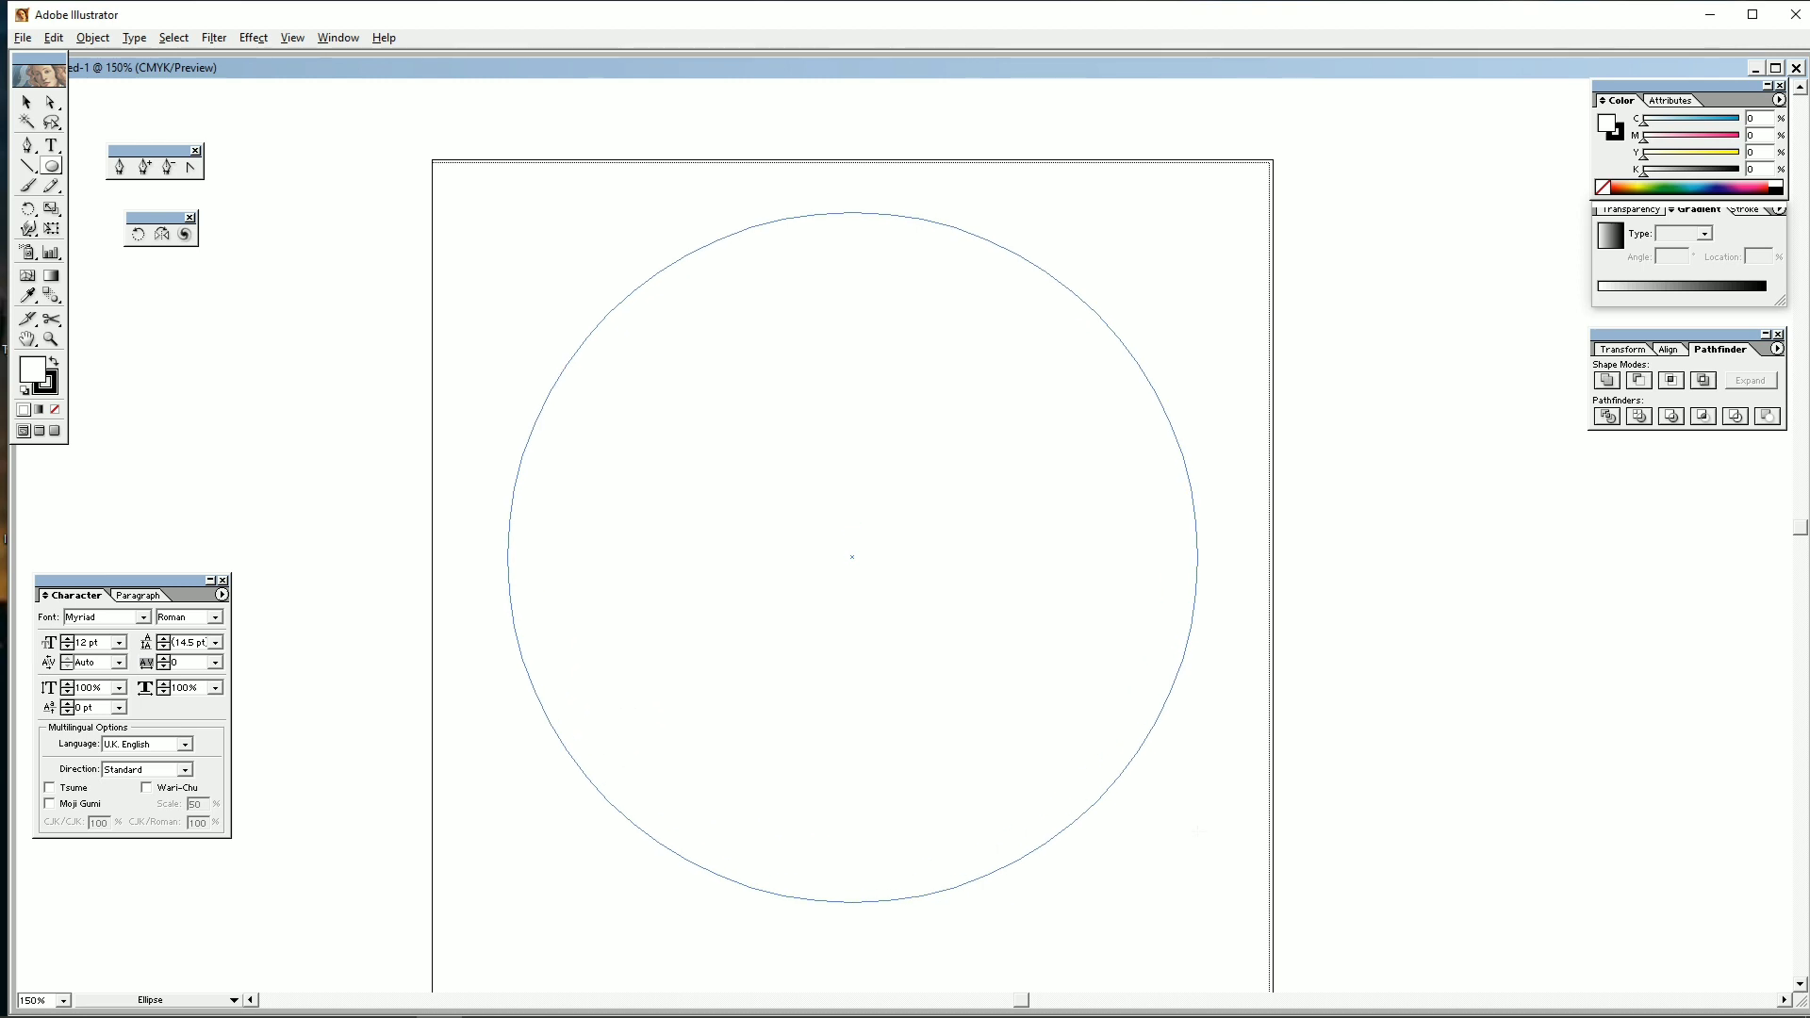
# Make a uniformly scaled 75% copy of the large circle about its centre.
pyautogui.click(27, 102)
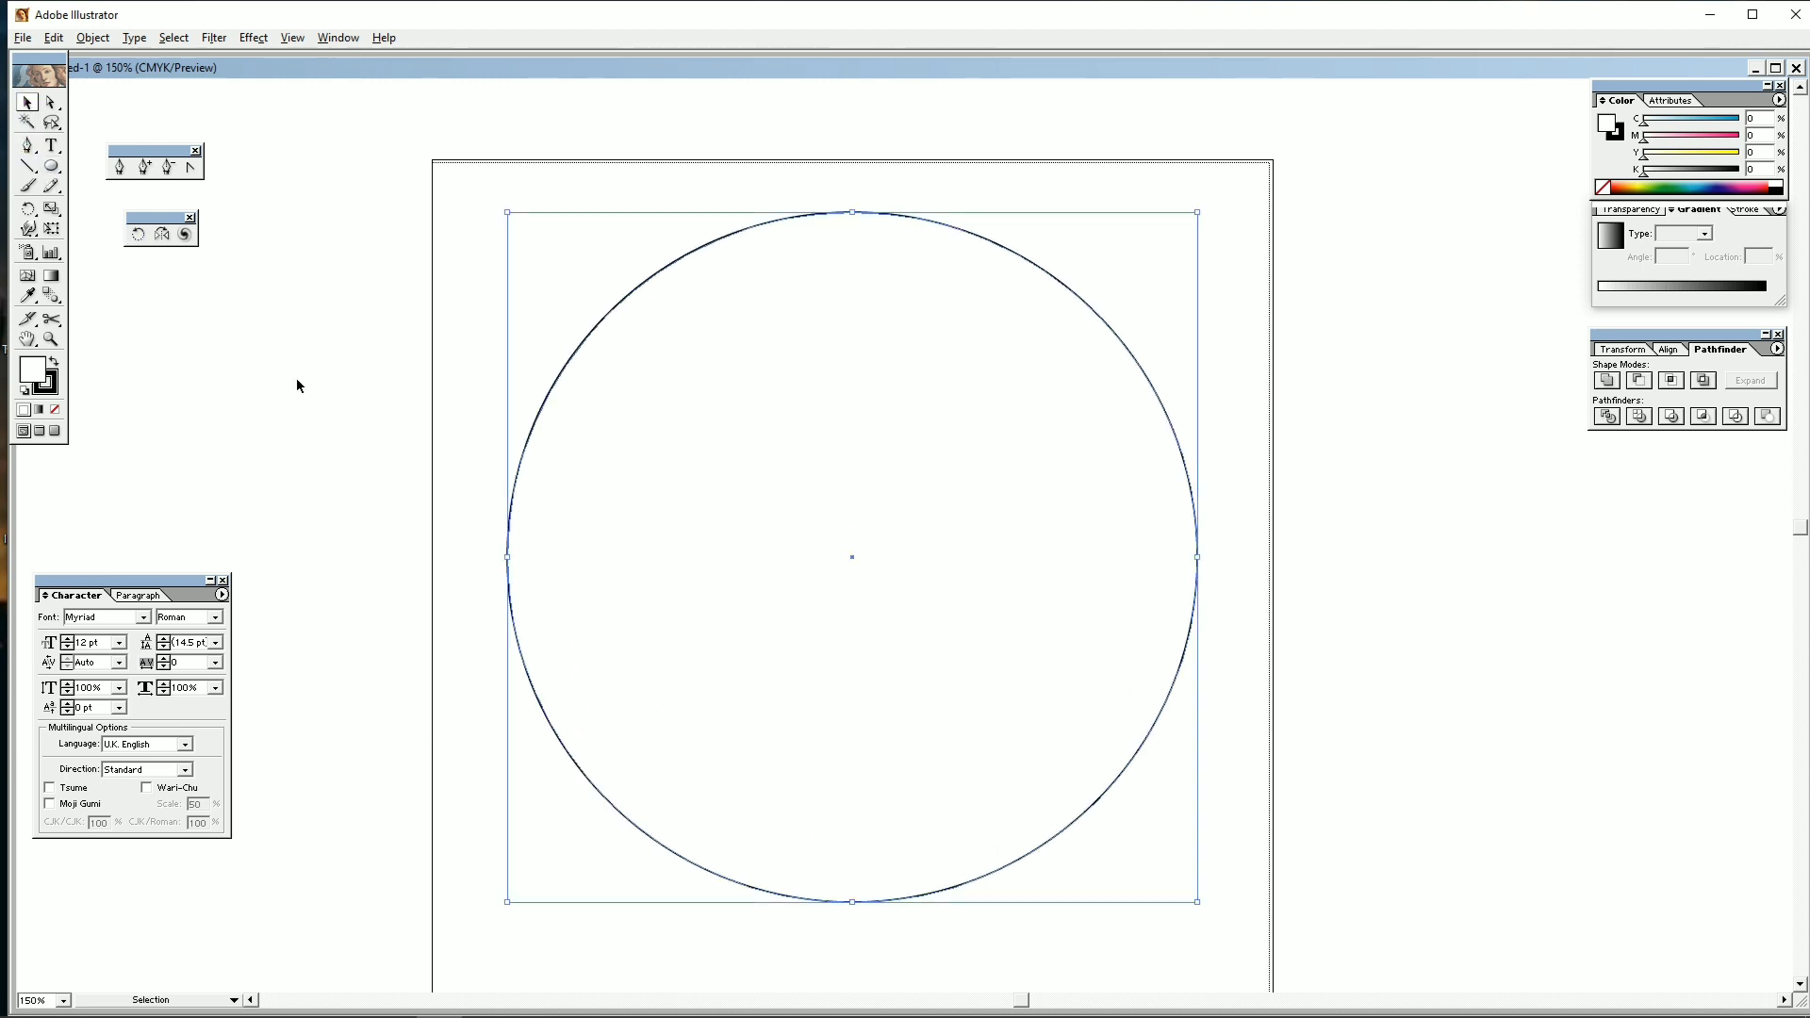
pyautogui.click(52, 212)
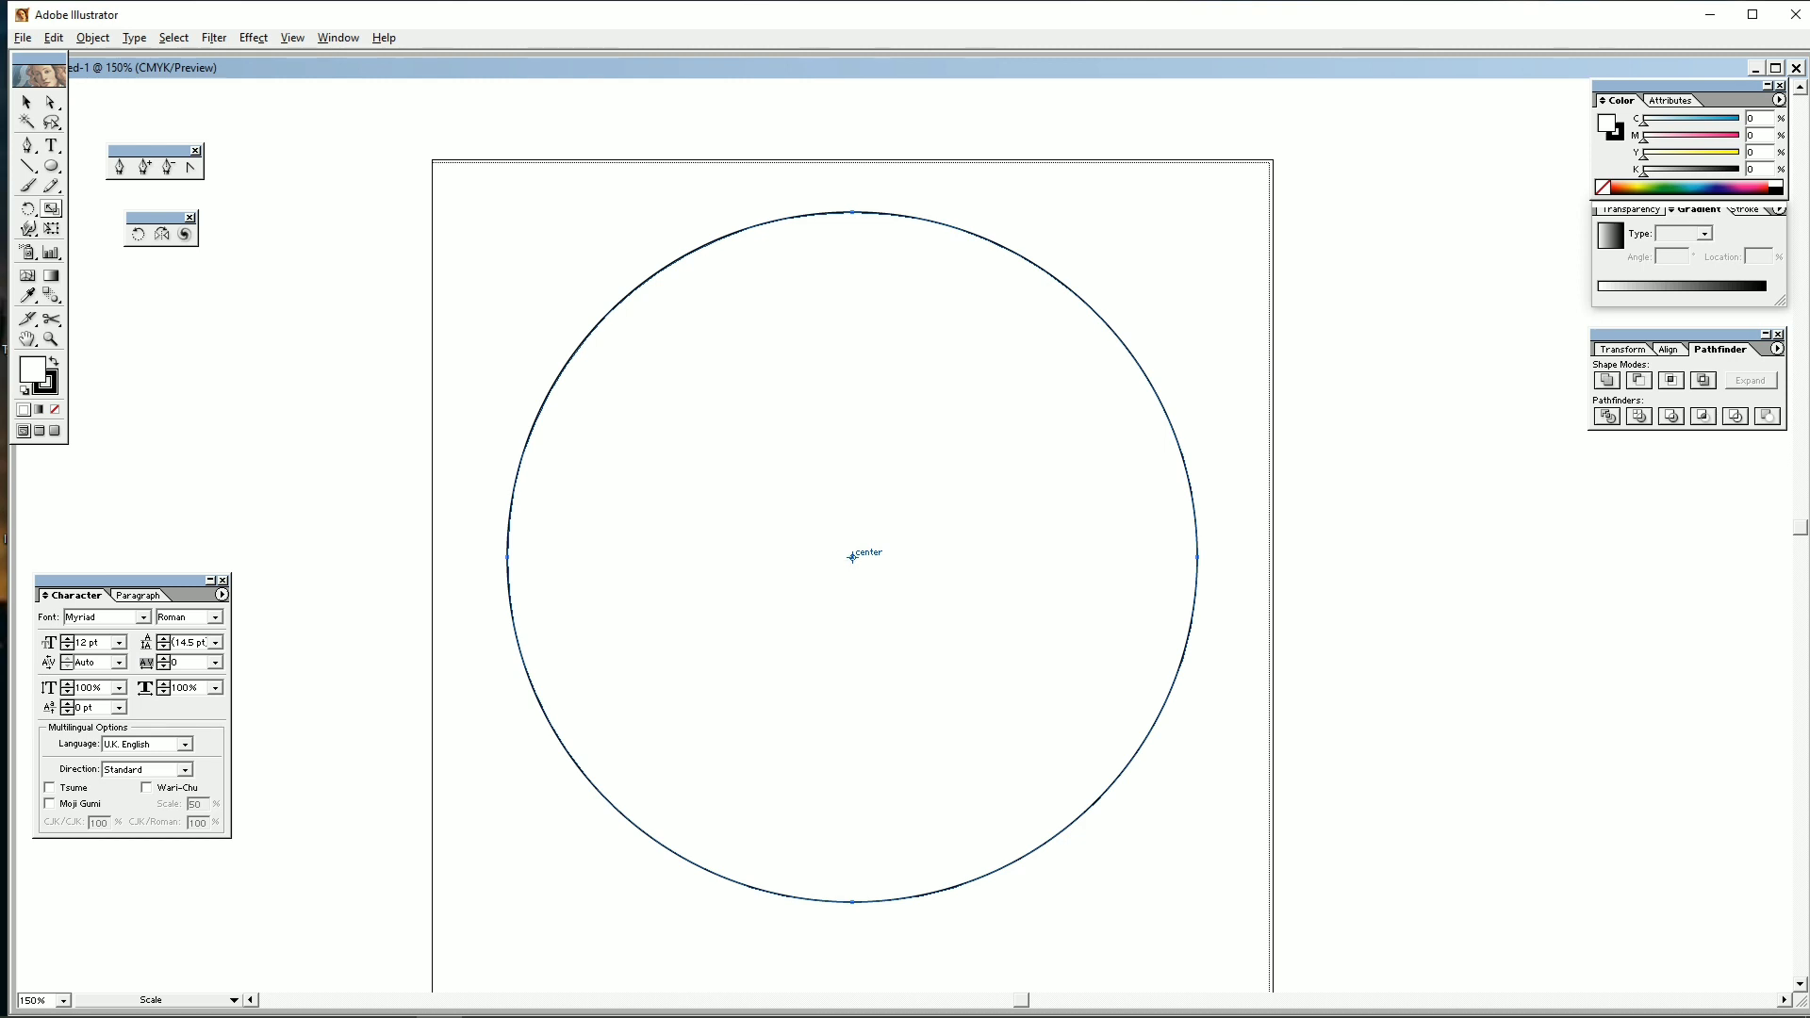
pyautogui.keyDown('alt'); pyautogui.click(852, 557); pyautogui.keyUp('alt')
pyautogui.write('775')
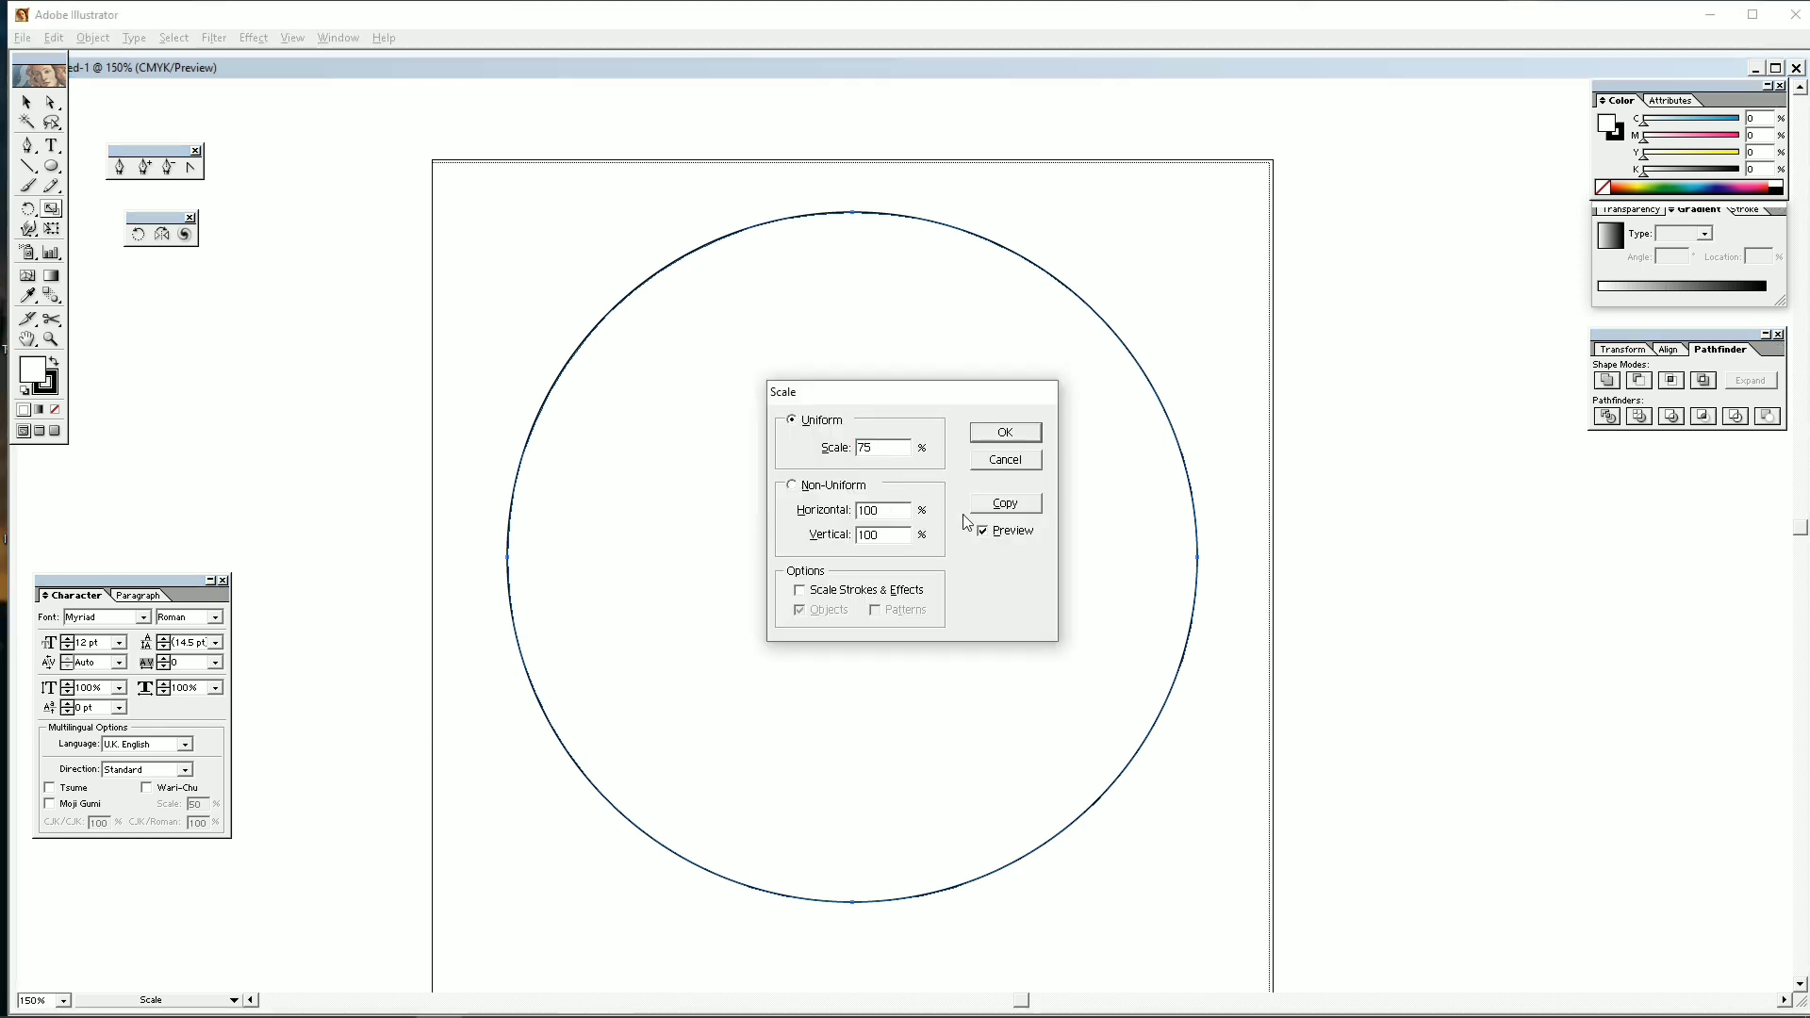
pyautogui.moveTo(960, 394); pyautogui.dragTo(1603, 467)
pyautogui.doubleClick(1653, 606)
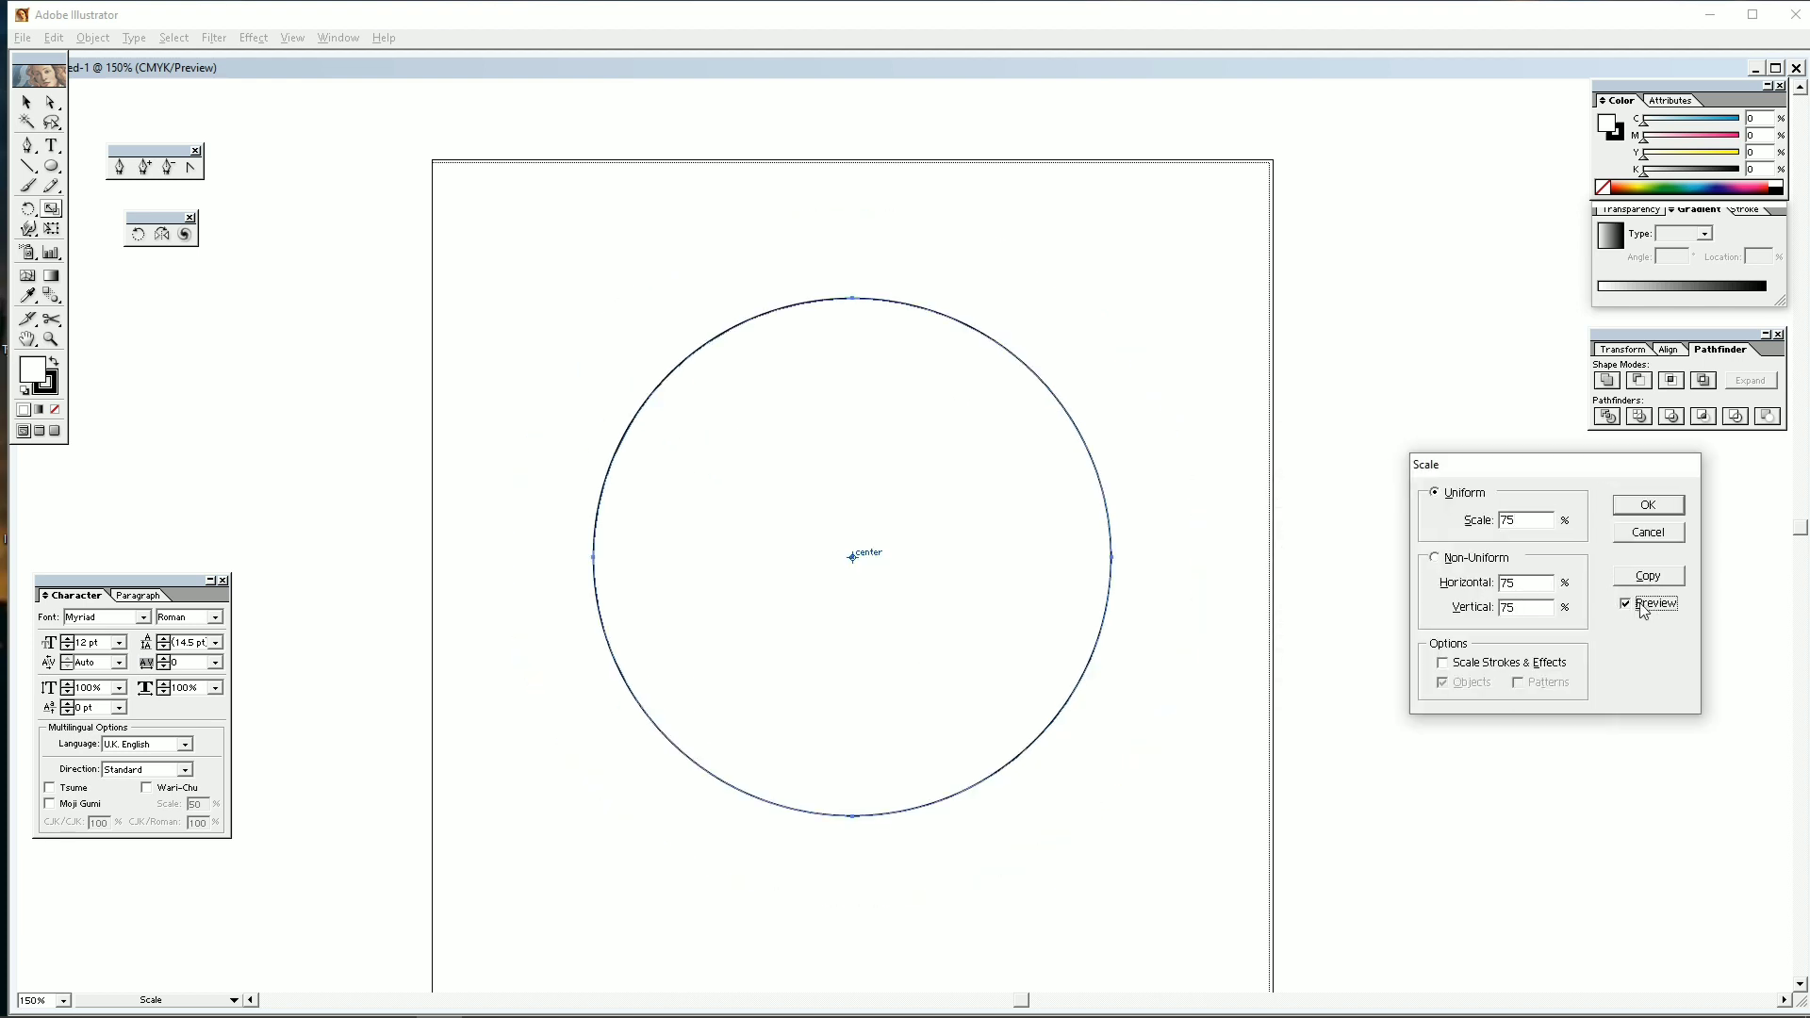
pyautogui.click(1648, 575)
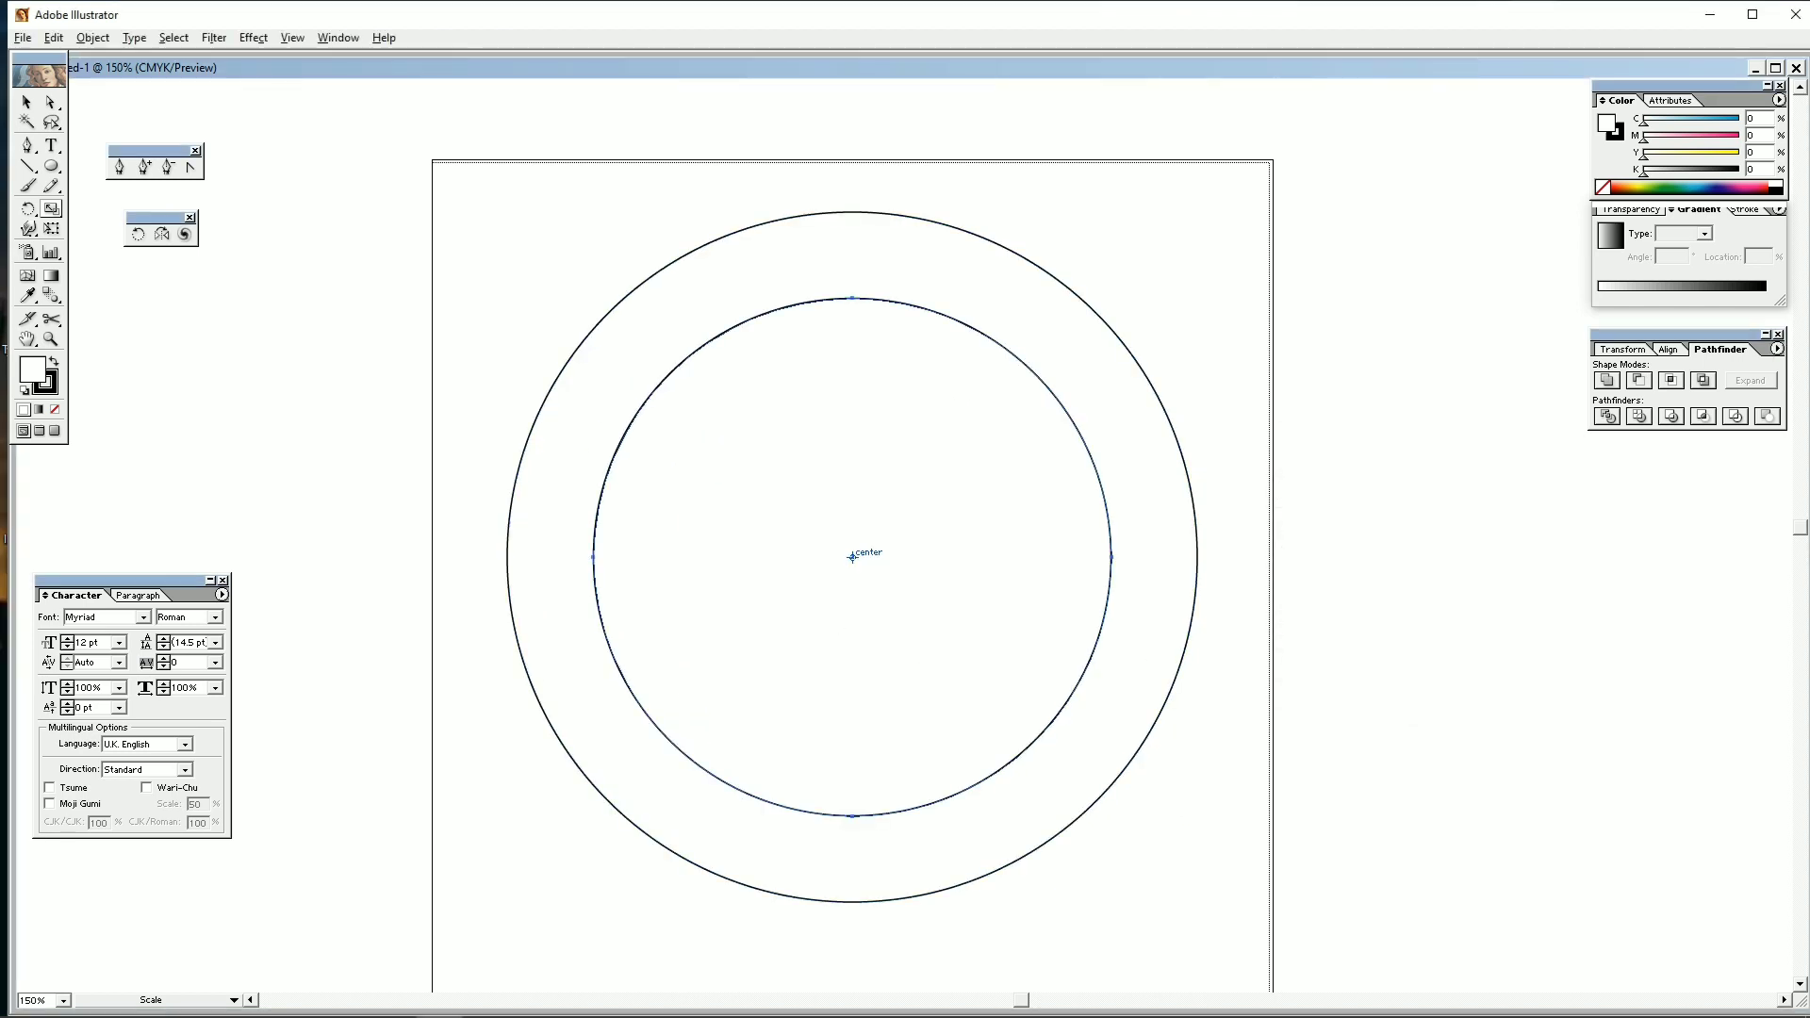
# Make a uniformly scaled 45% copy of the inner circle about the common centre.
pyautogui.keyDown('alt'); pyautogui.click(853, 560); pyautogui.keyUp('alt')
pyautogui.write('45')
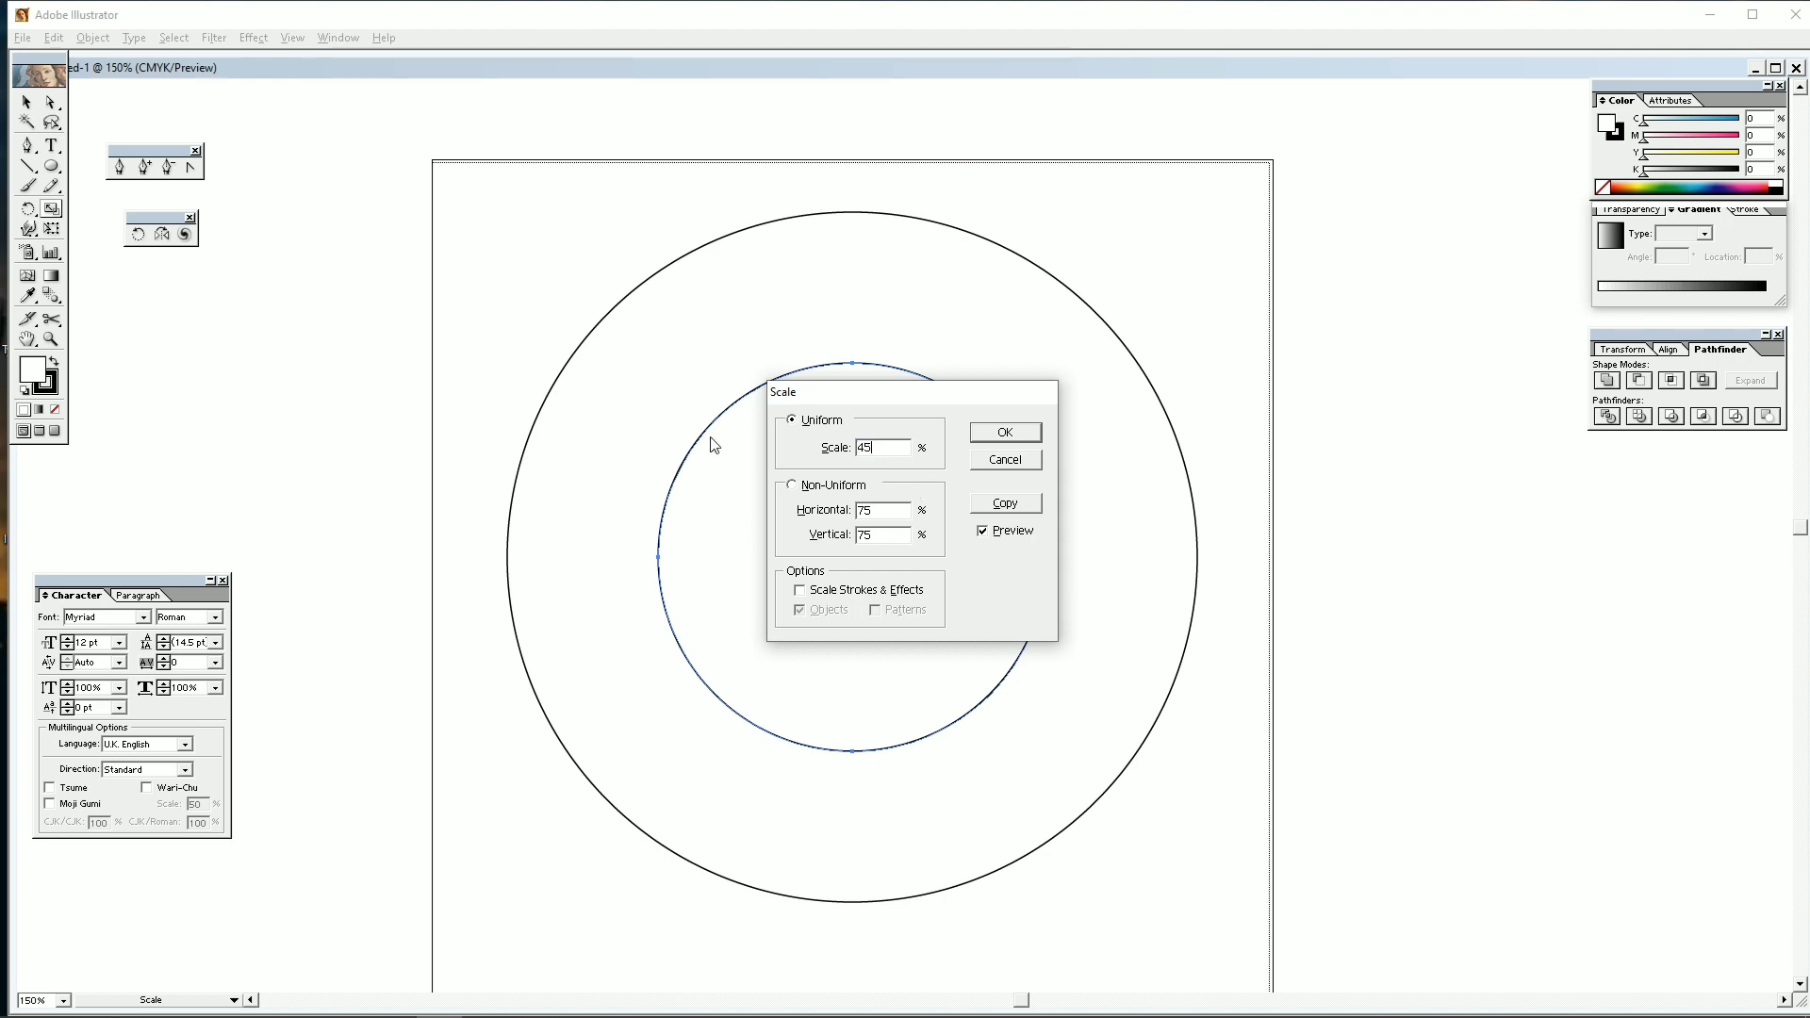
pyautogui.moveTo(873, 394); pyautogui.dragTo(1527, 486)
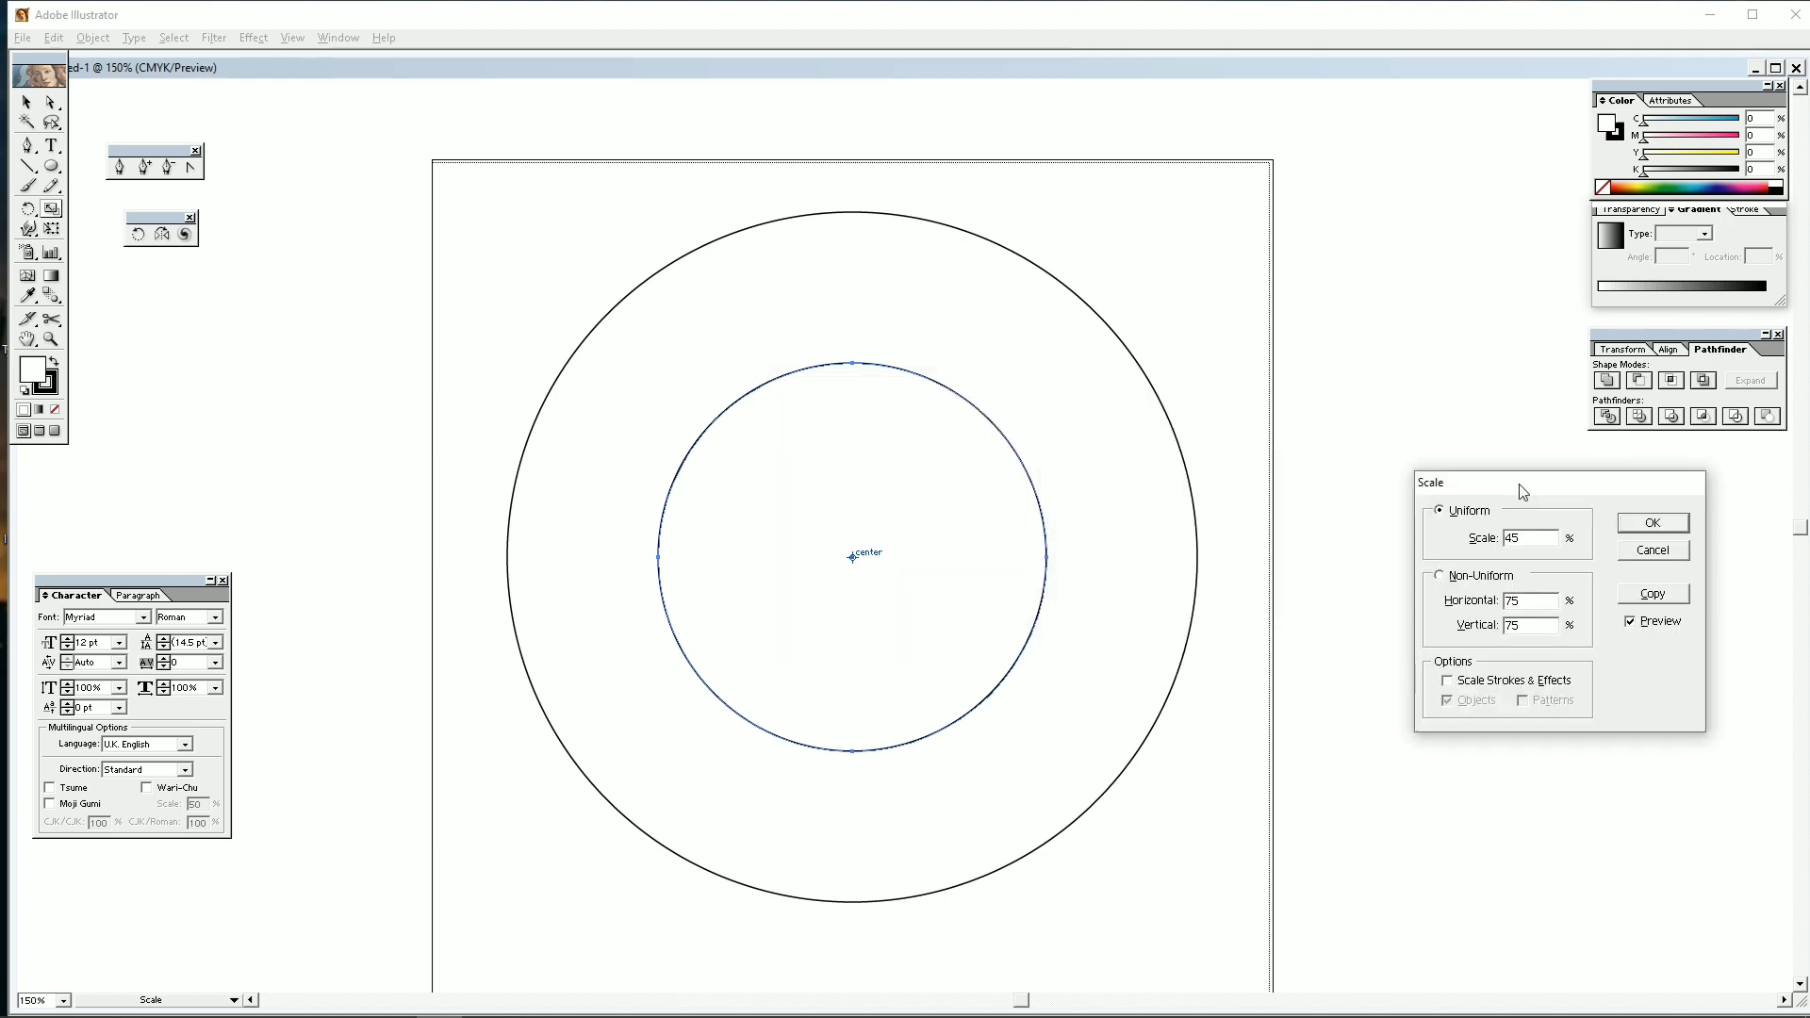
pyautogui.click(1654, 626)
pyautogui.click(1655, 626)
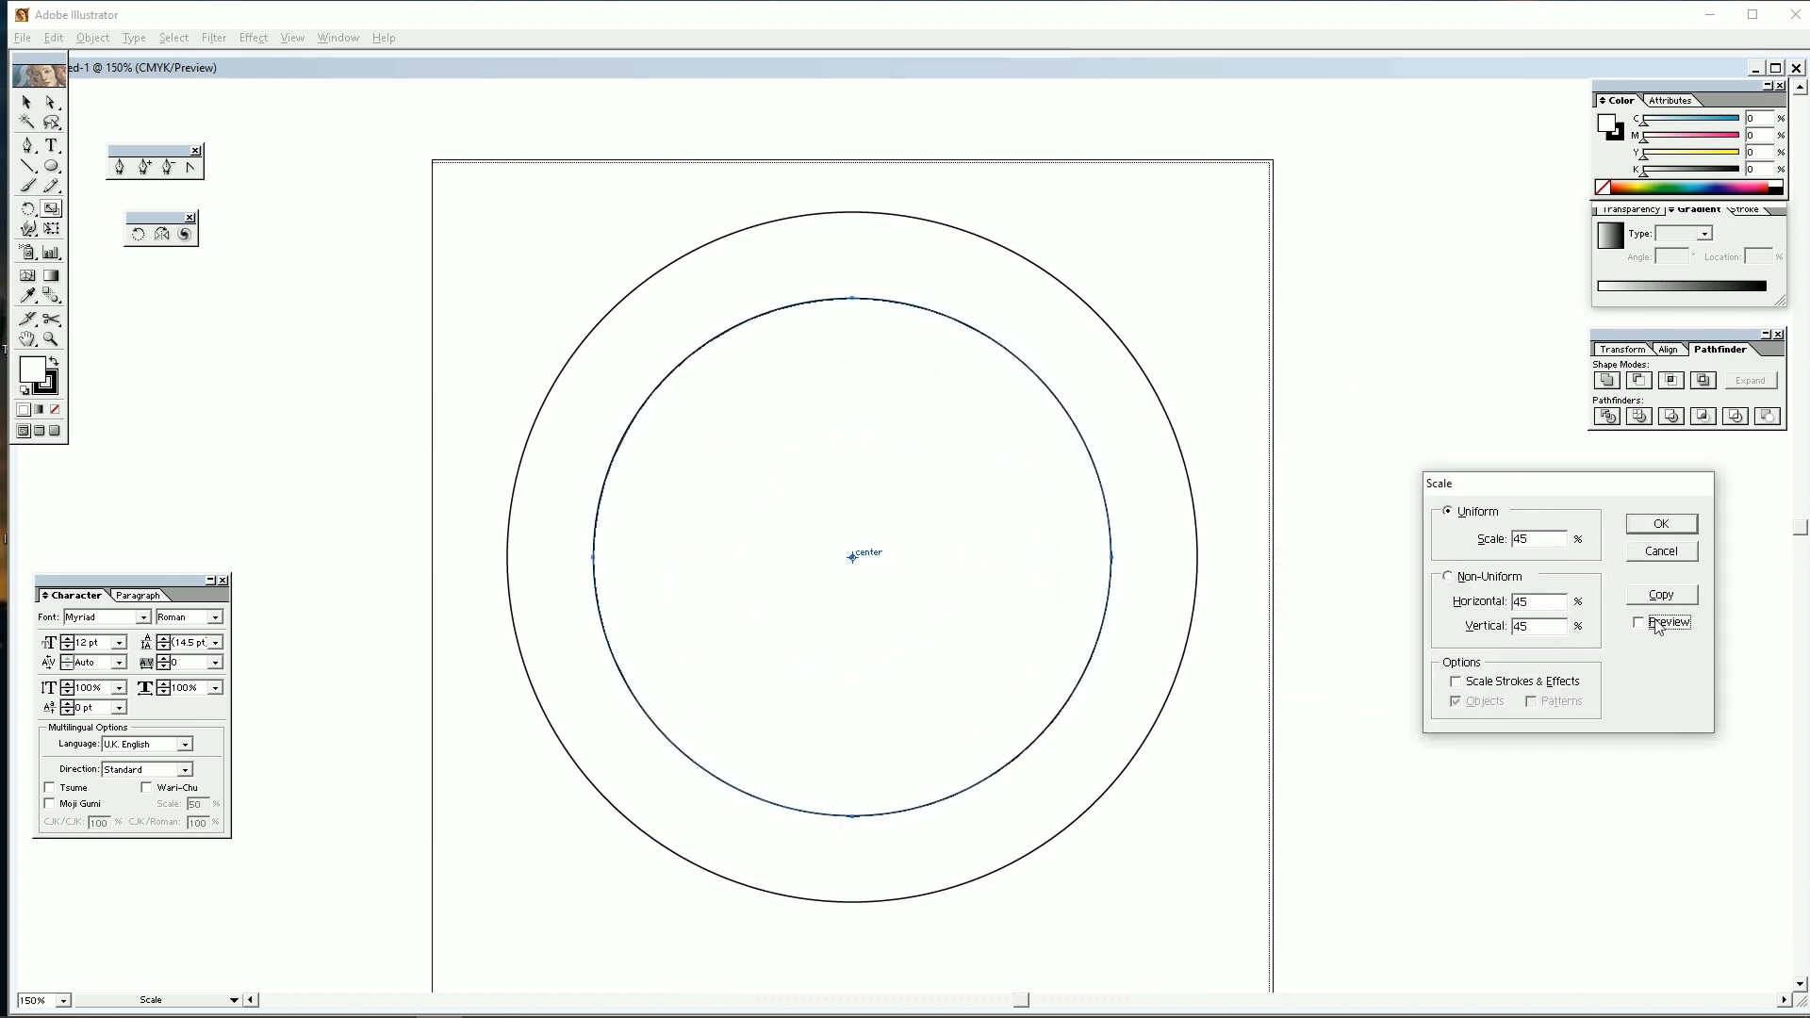
pyautogui.click(1654, 624)
pyautogui.click(1661, 594)
# Align a copy of the smallest circle with the top edge of the outermost circle.
pyautogui.click(26, 102)
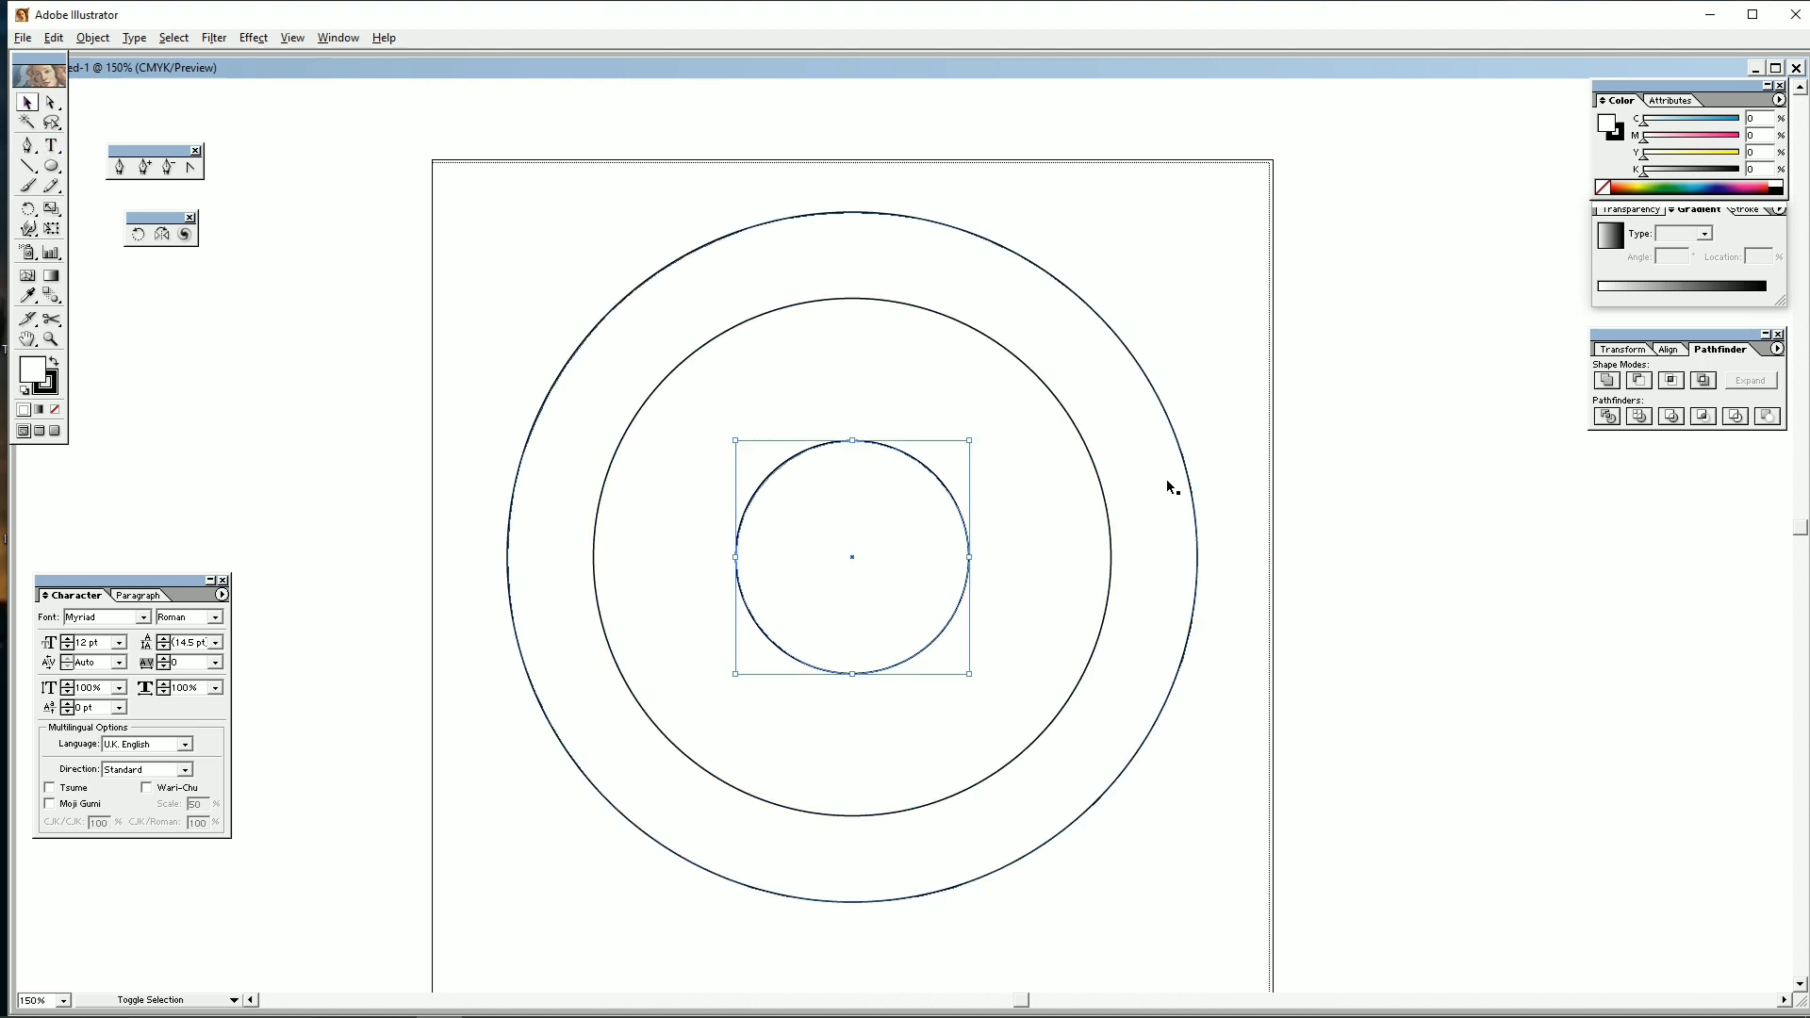
pyautogui.keyDown('shift'); pyautogui.click(862, 213); pyautogui.keyUp('shift')
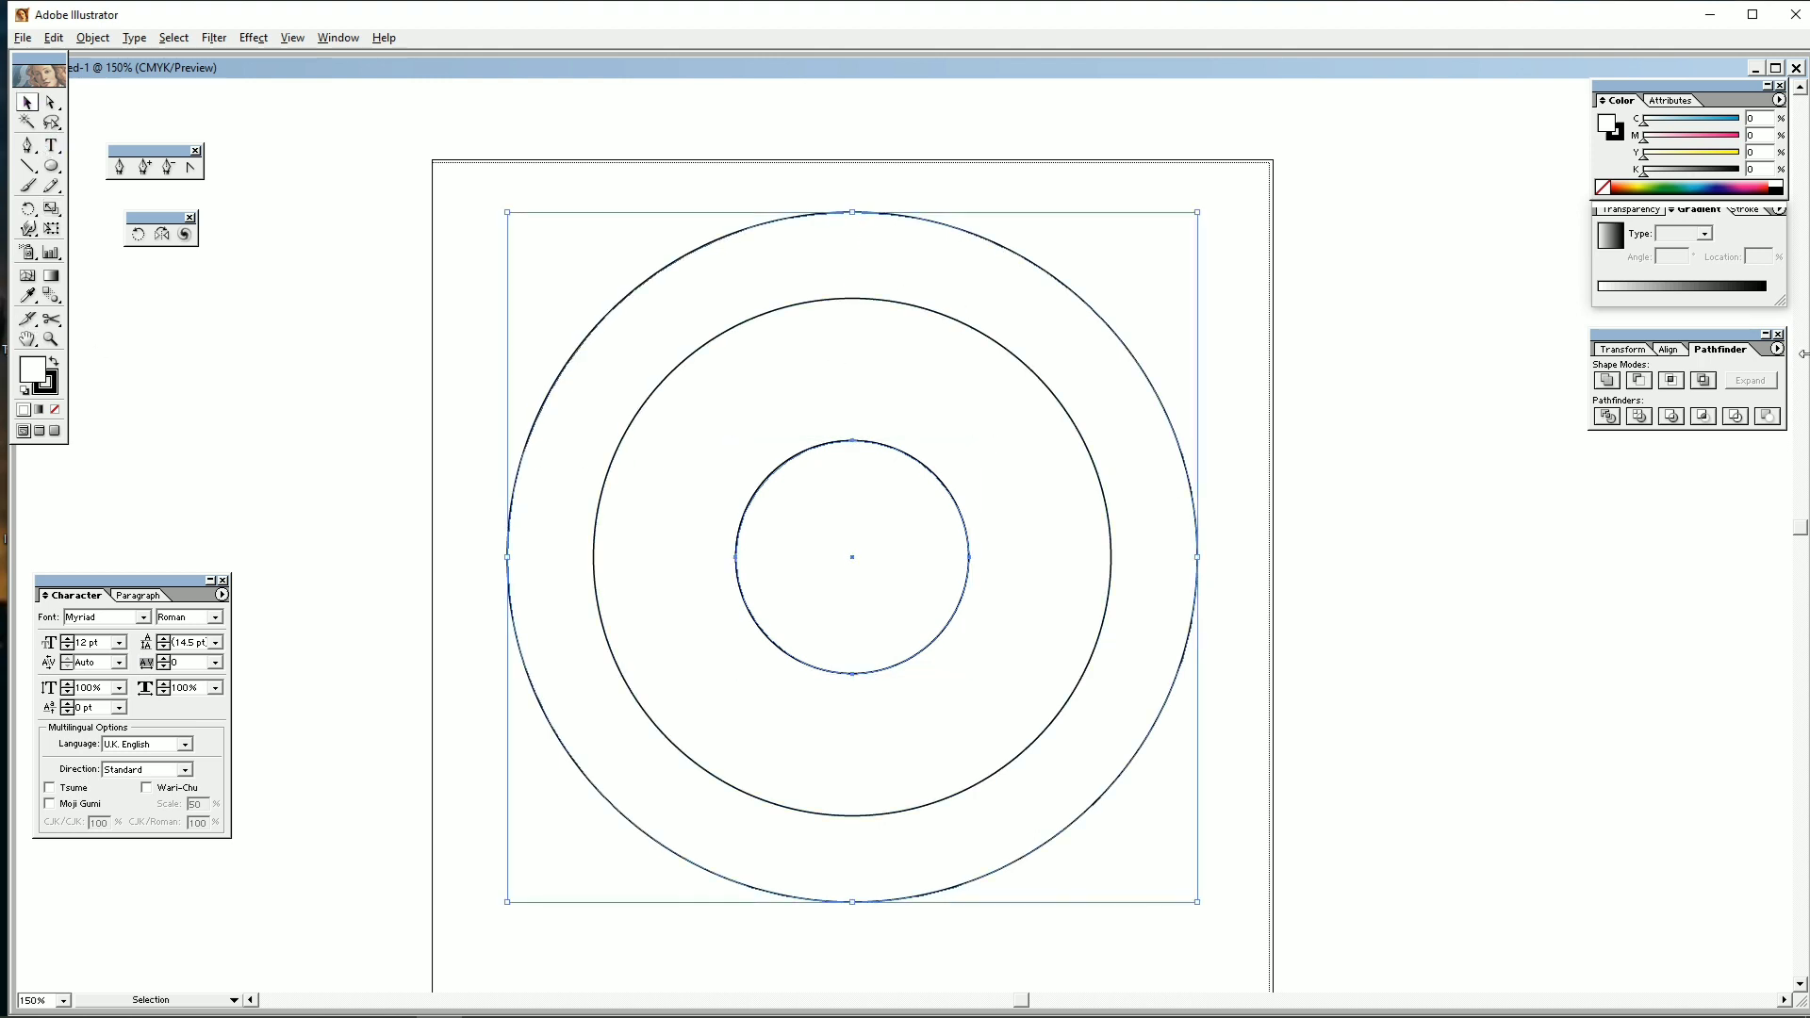
pyautogui.click(1673, 349)
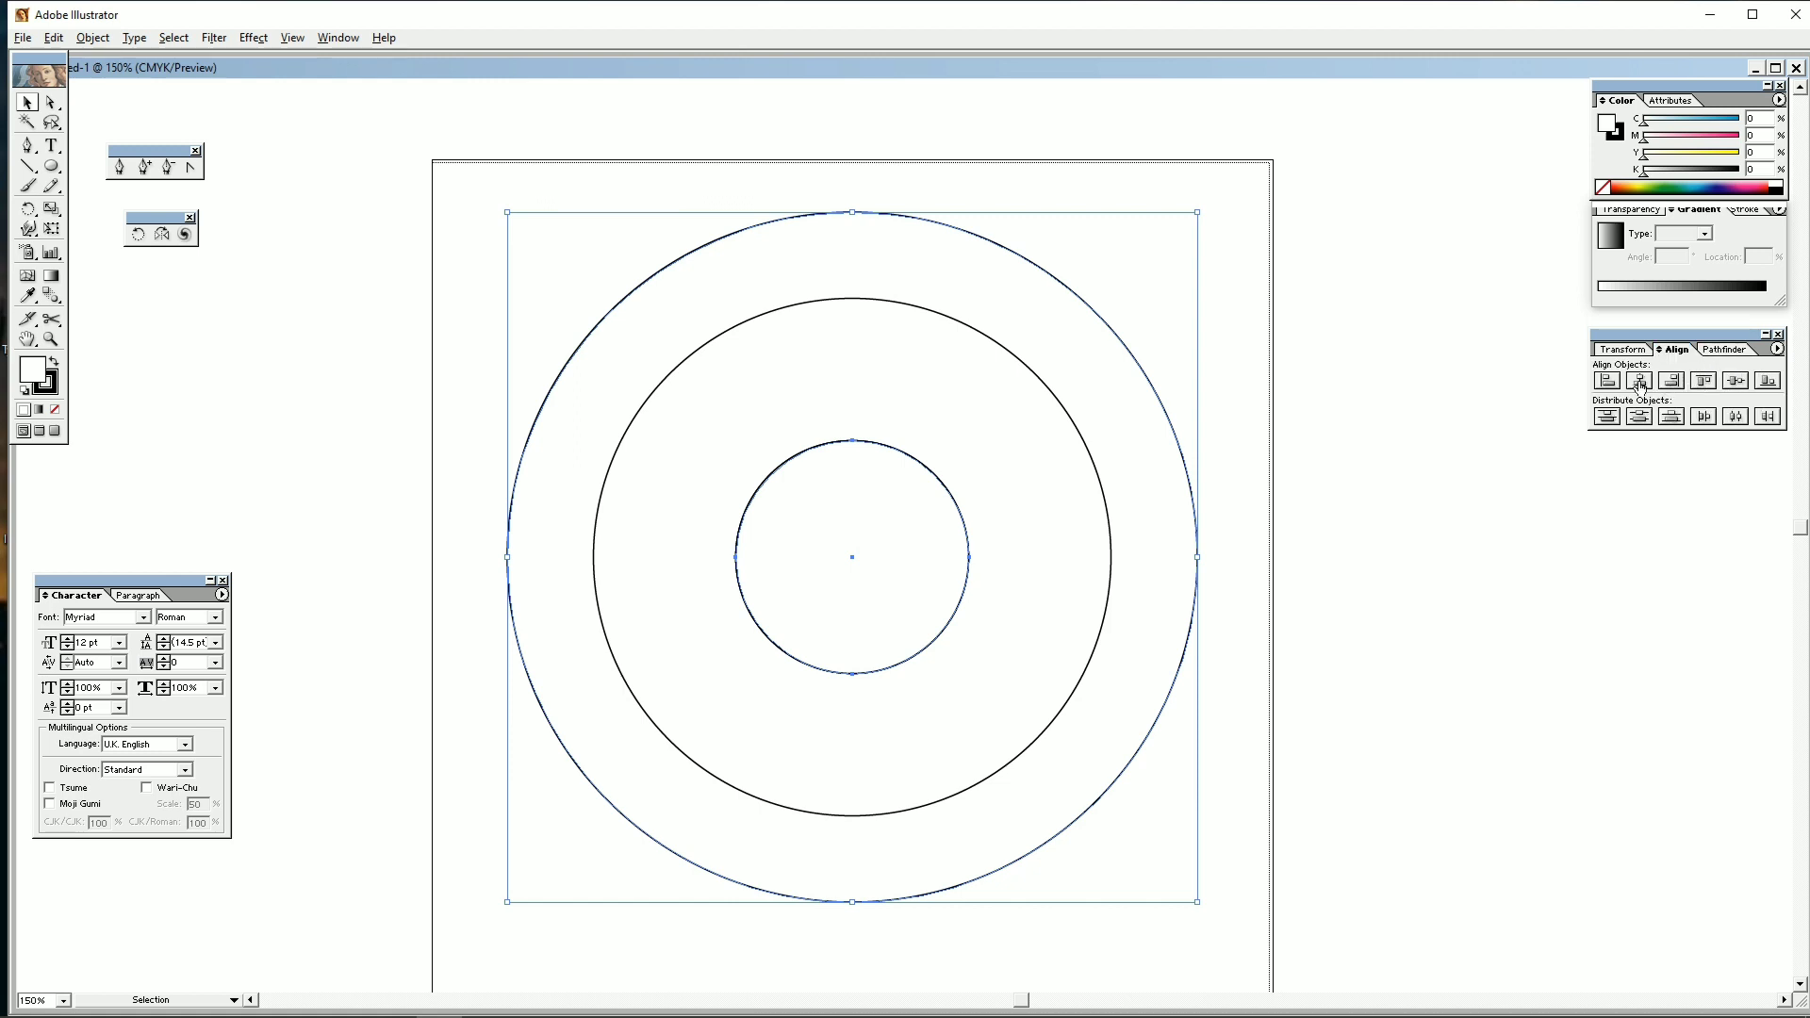
pyautogui.click(1704, 382)
# Align the remaining central small circle with the right edge of the outermost circle.
pyautogui.click(970, 571)
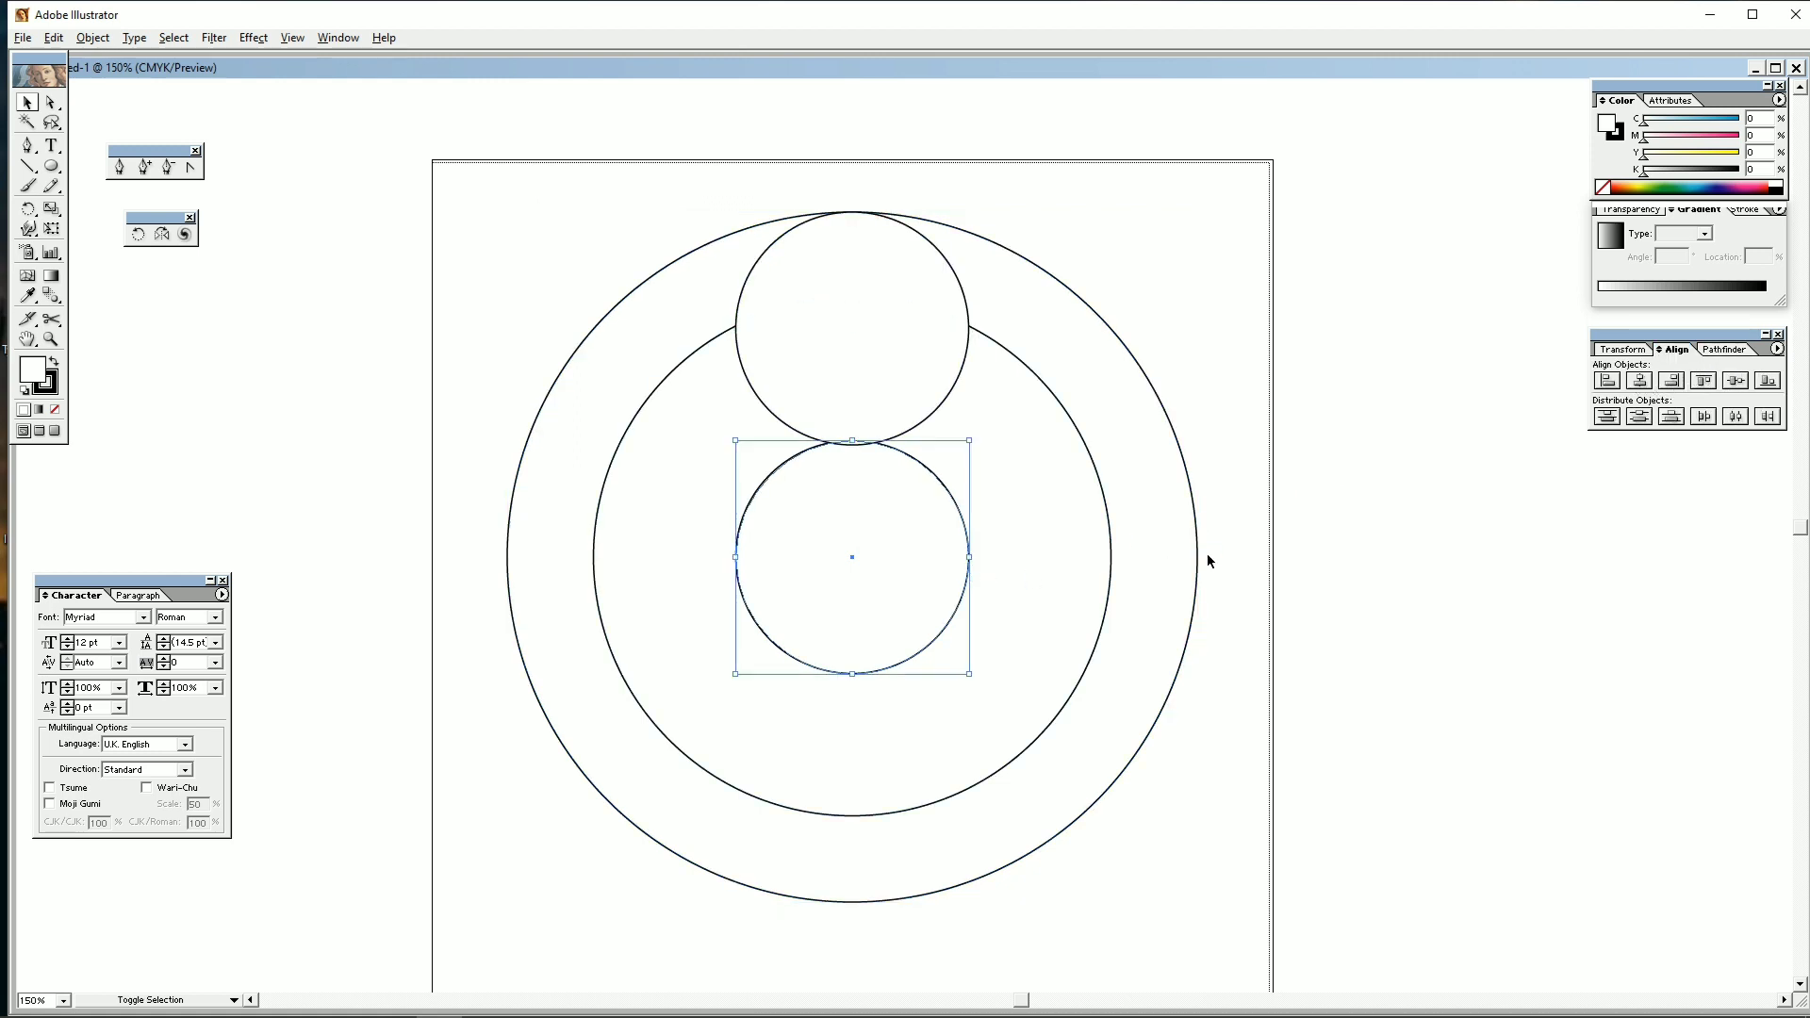
pyautogui.keyDown('shift'); pyautogui.click(1198, 561); pyautogui.keyUp('shift')
pyautogui.click(1673, 381)
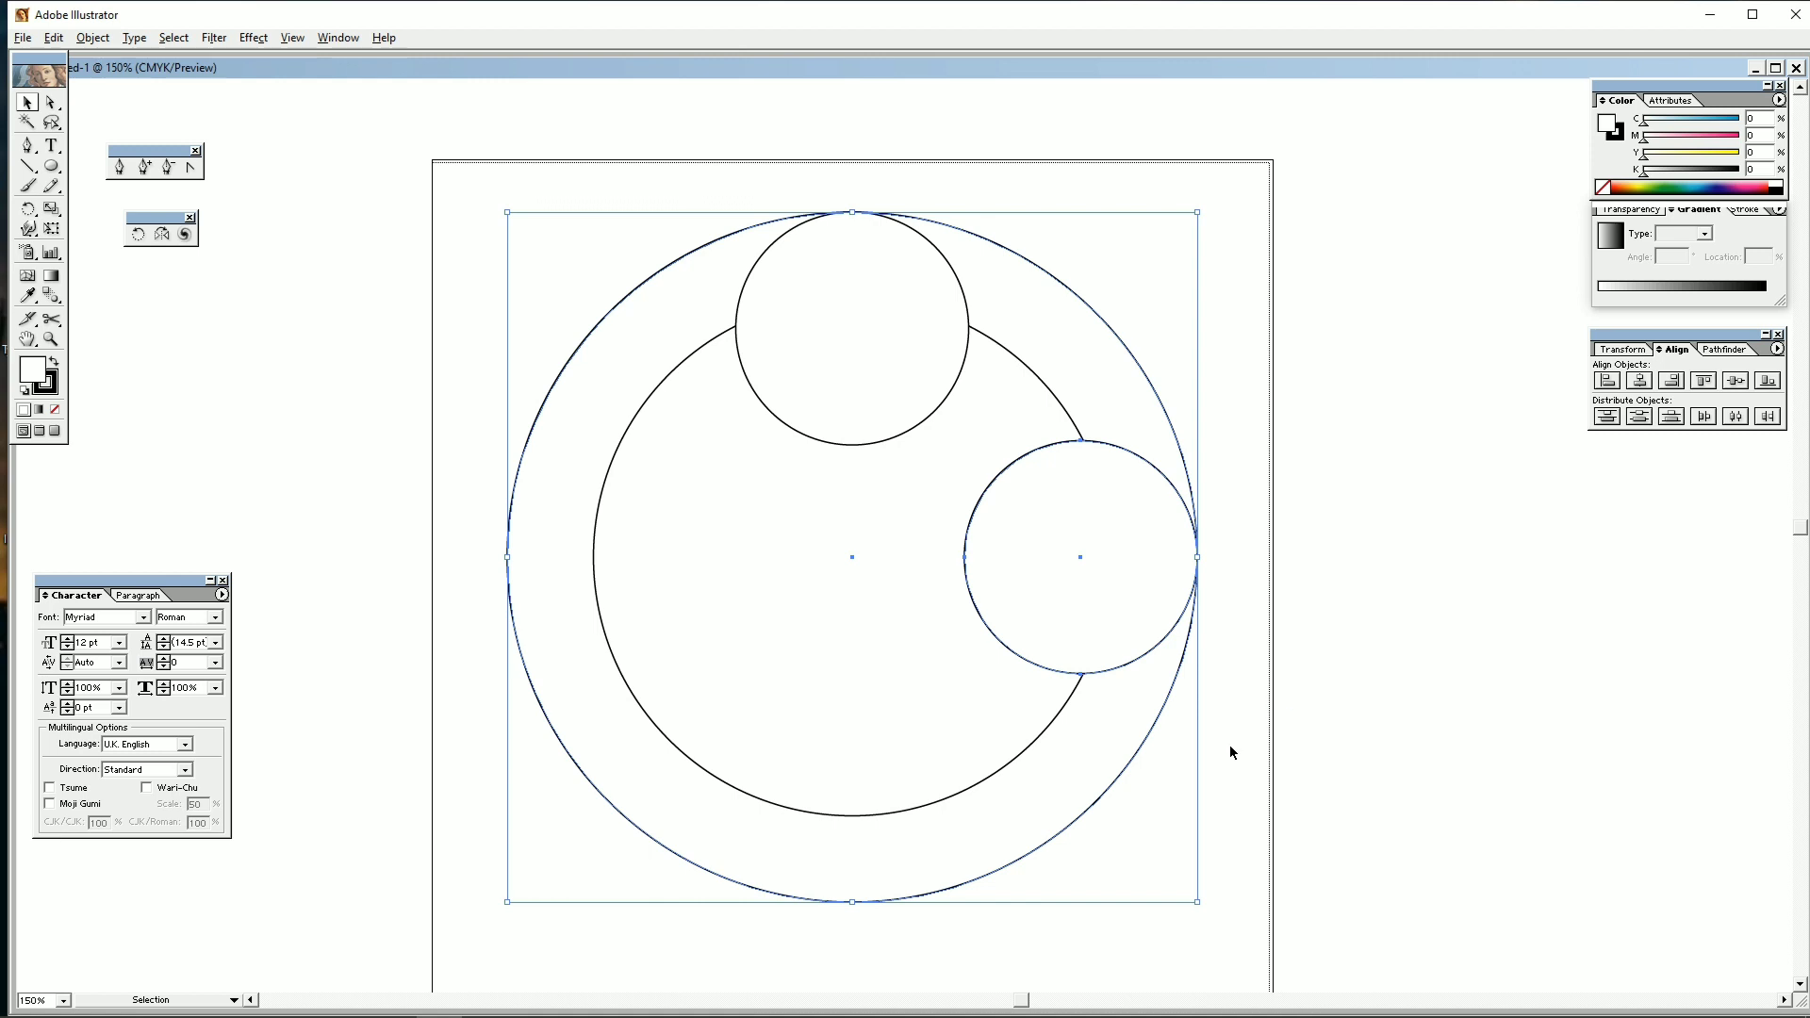
# Remove the fill from all circles and rotate them together 45° about their common centre.
pyautogui.moveTo(1231, 752); pyautogui.dragTo(606, 283)
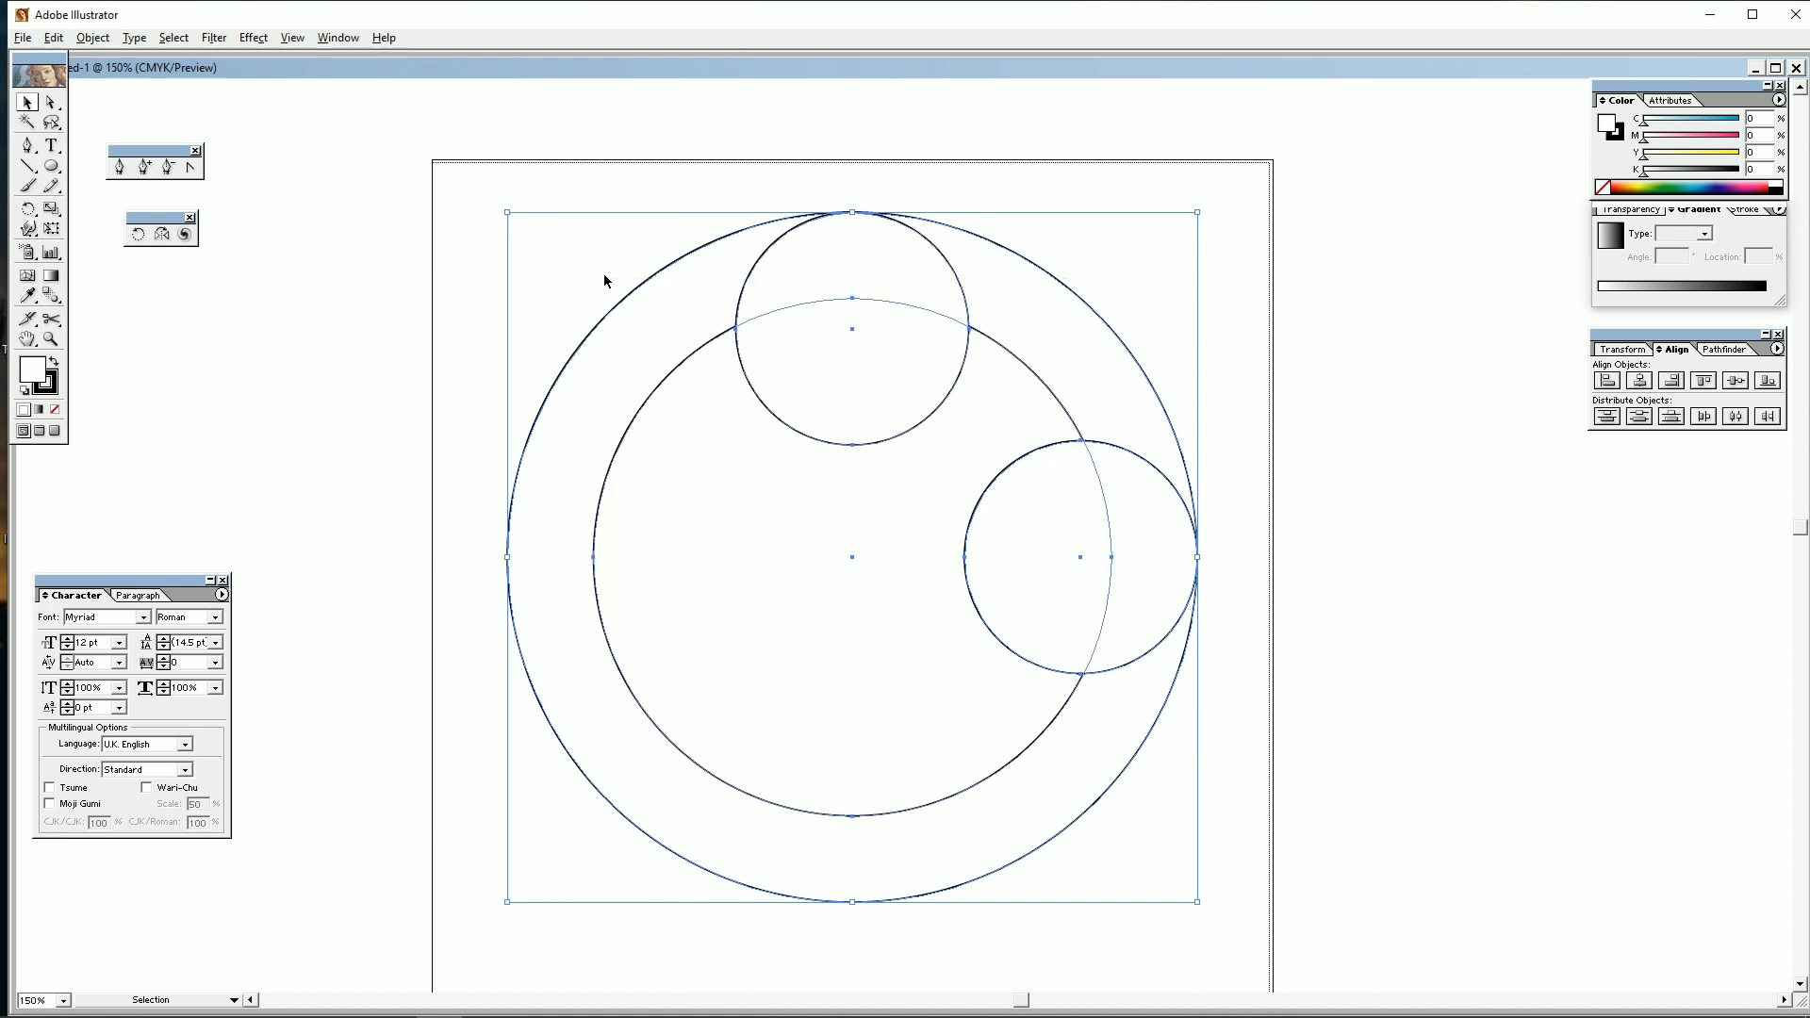
pyautogui.click(53, 410)
pyautogui.click(27, 208)
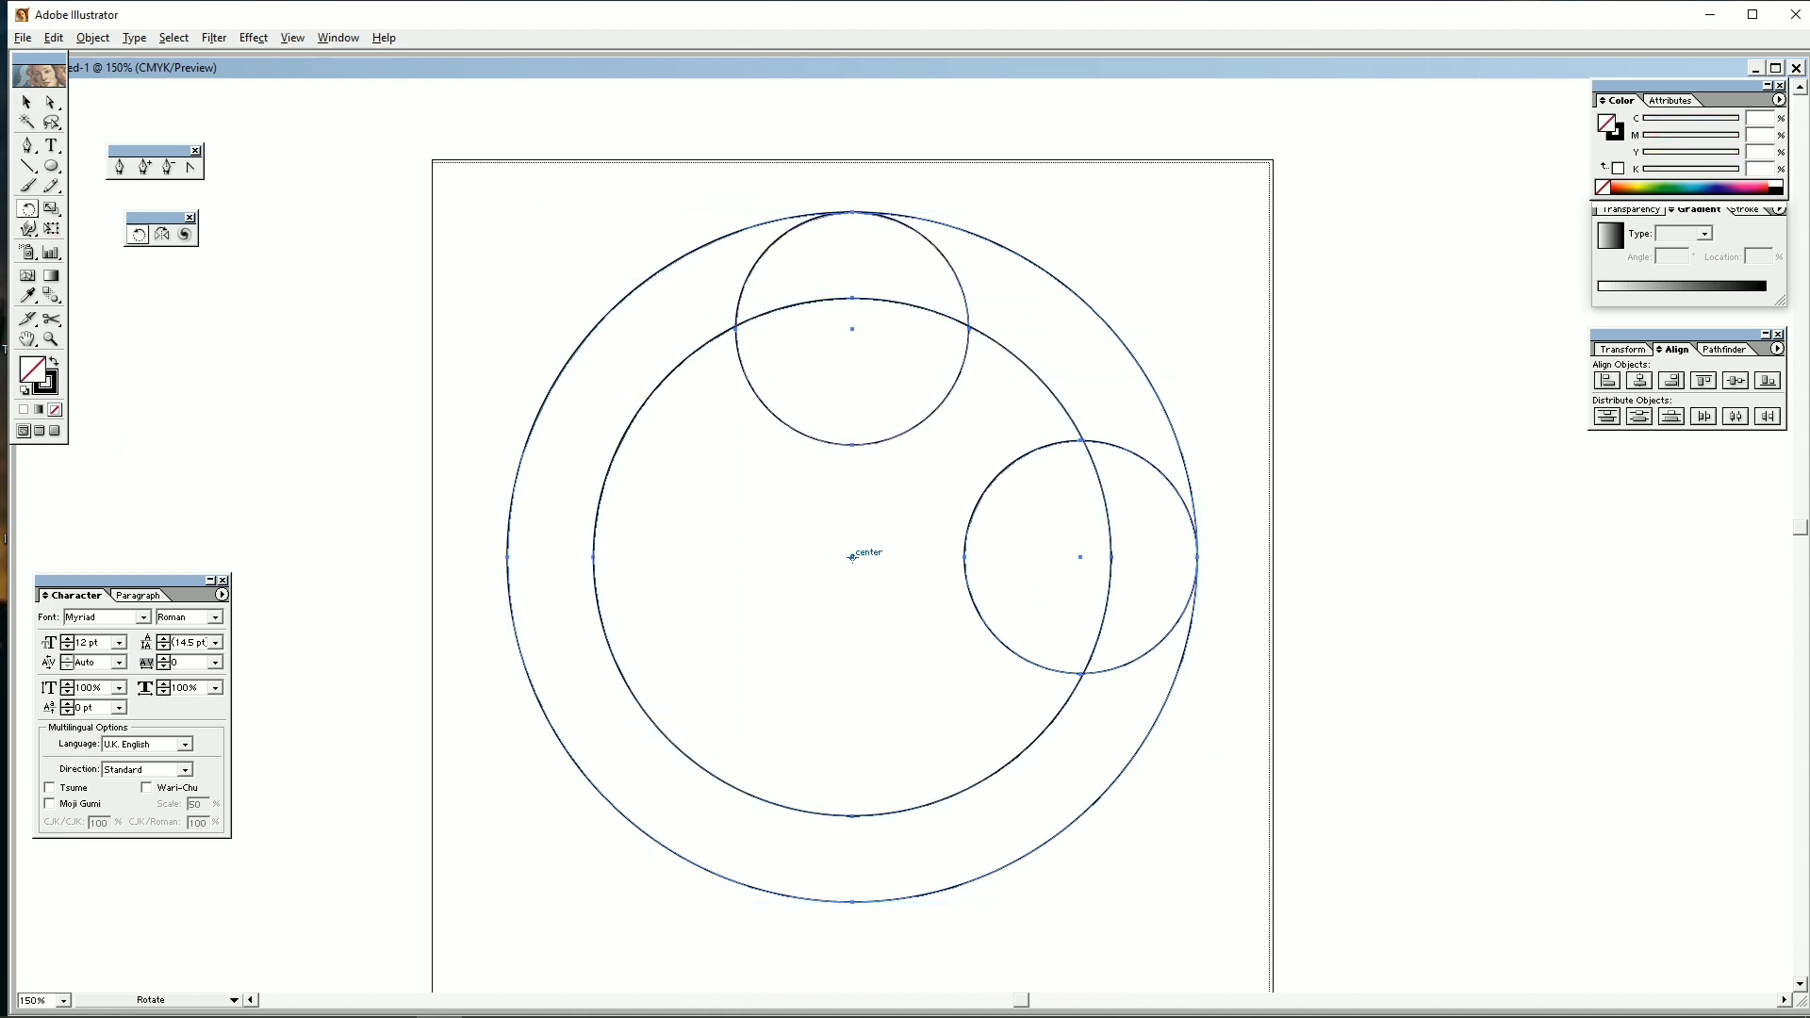
pyautogui.keyDown('alt'); pyautogui.click(852, 557); pyautogui.keyUp('alt')
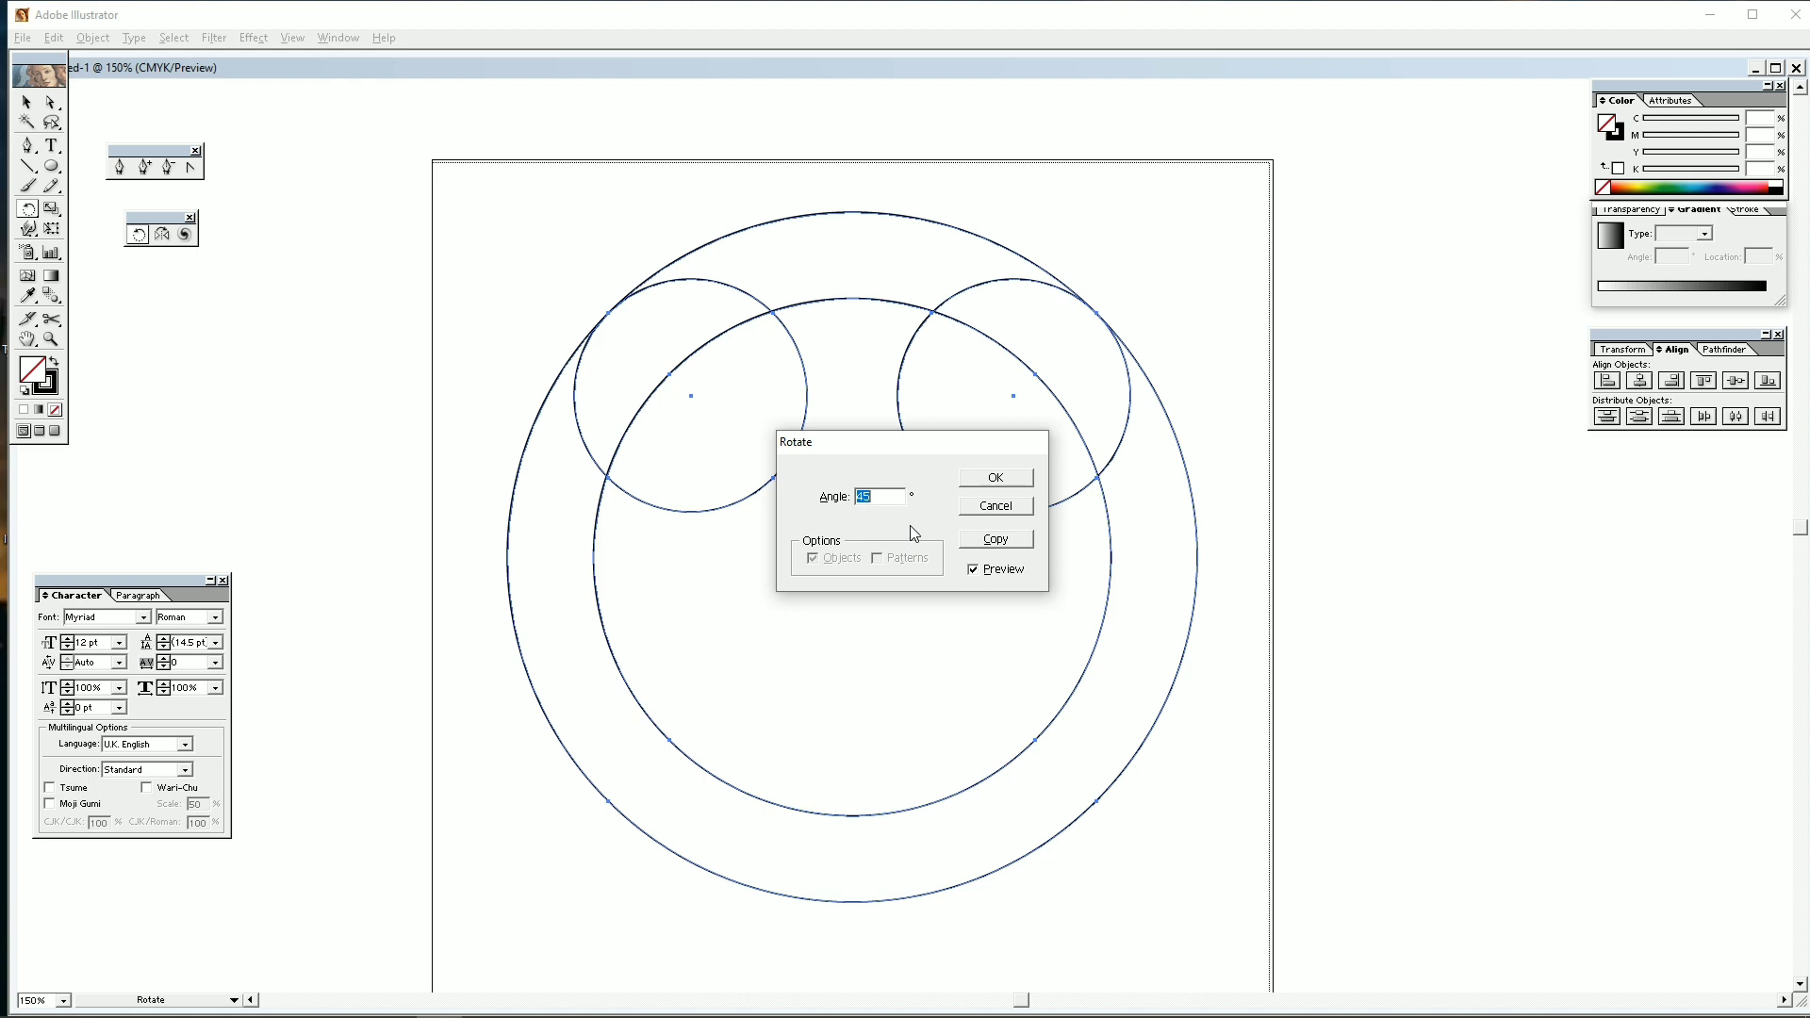
pyautogui.click(1017, 478)
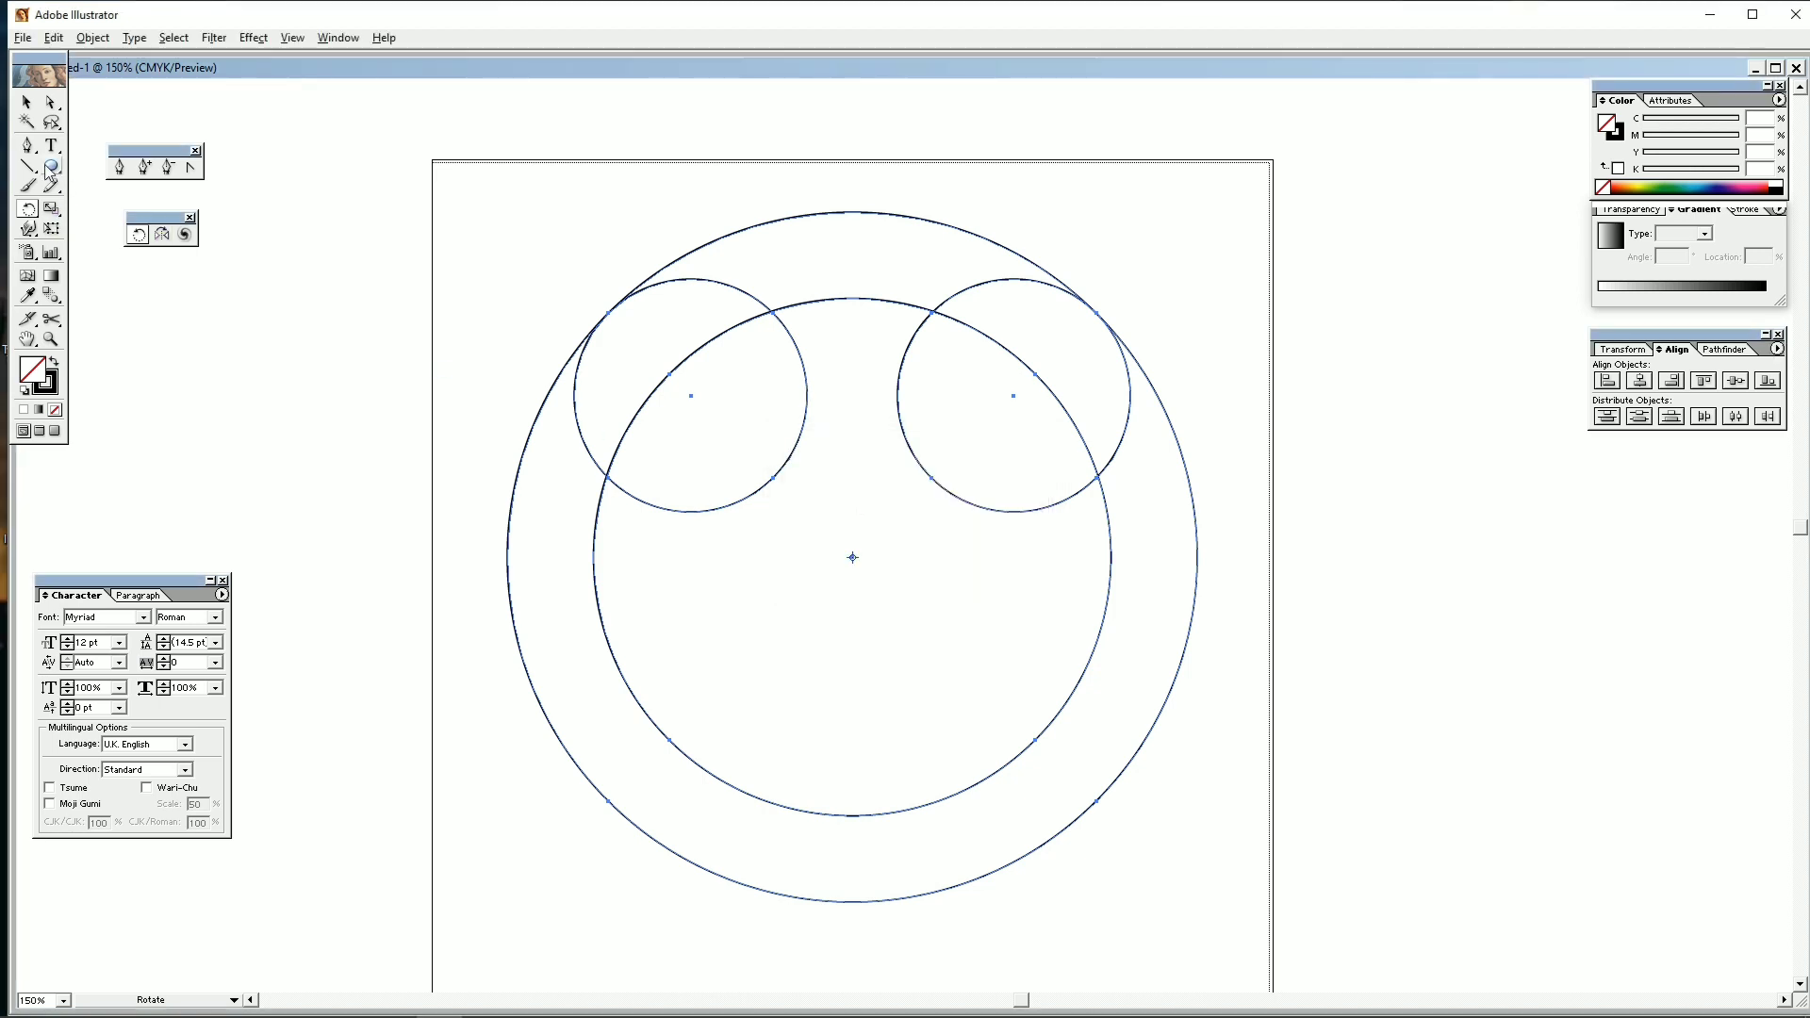
# Draw a pentagon from the common centre, with its top corner on the top of the middle circle.
pyautogui.moveTo(52, 165); pyautogui.dragTo(138, 170)
pyautogui.moveTo(853, 557); pyautogui.dragTo(855, 299)
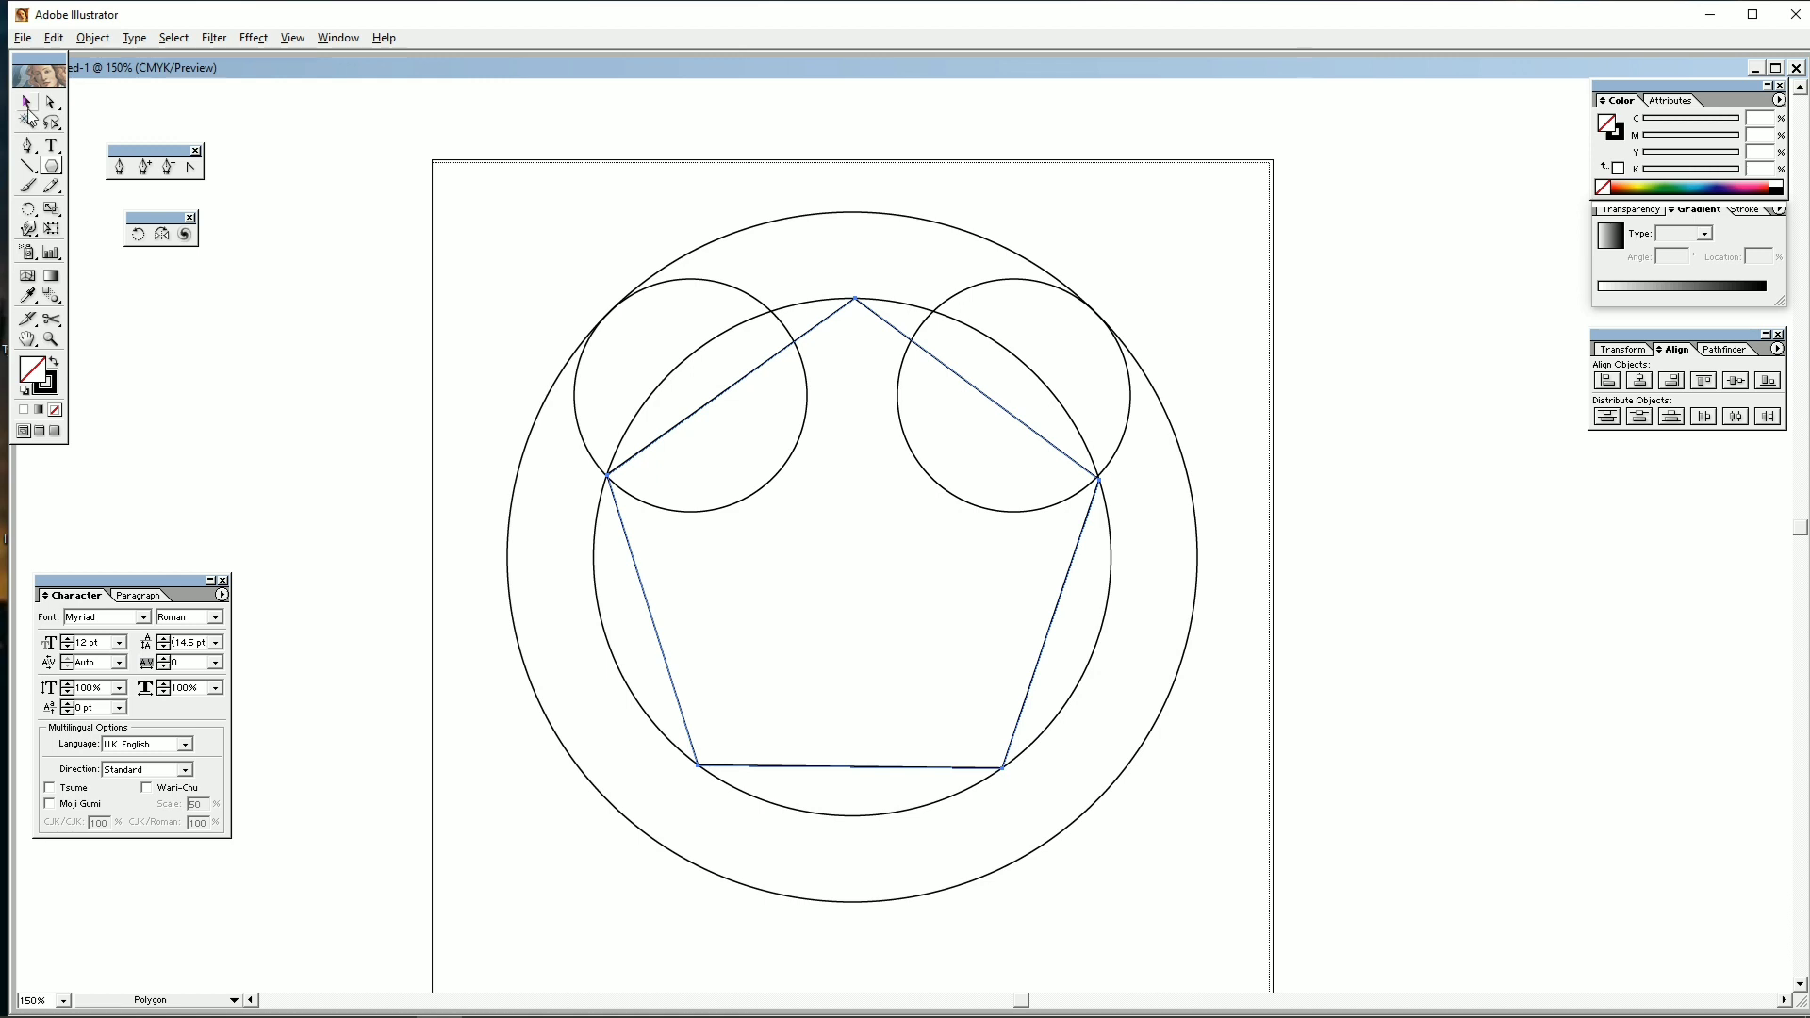
pyautogui.click(28, 108)
# Divide all the overlapping circles and the pentagon with Pathfinder, and ungroup the resulting pieces.
pyautogui.moveTo(516, 303); pyautogui.dragTo(1231, 710)
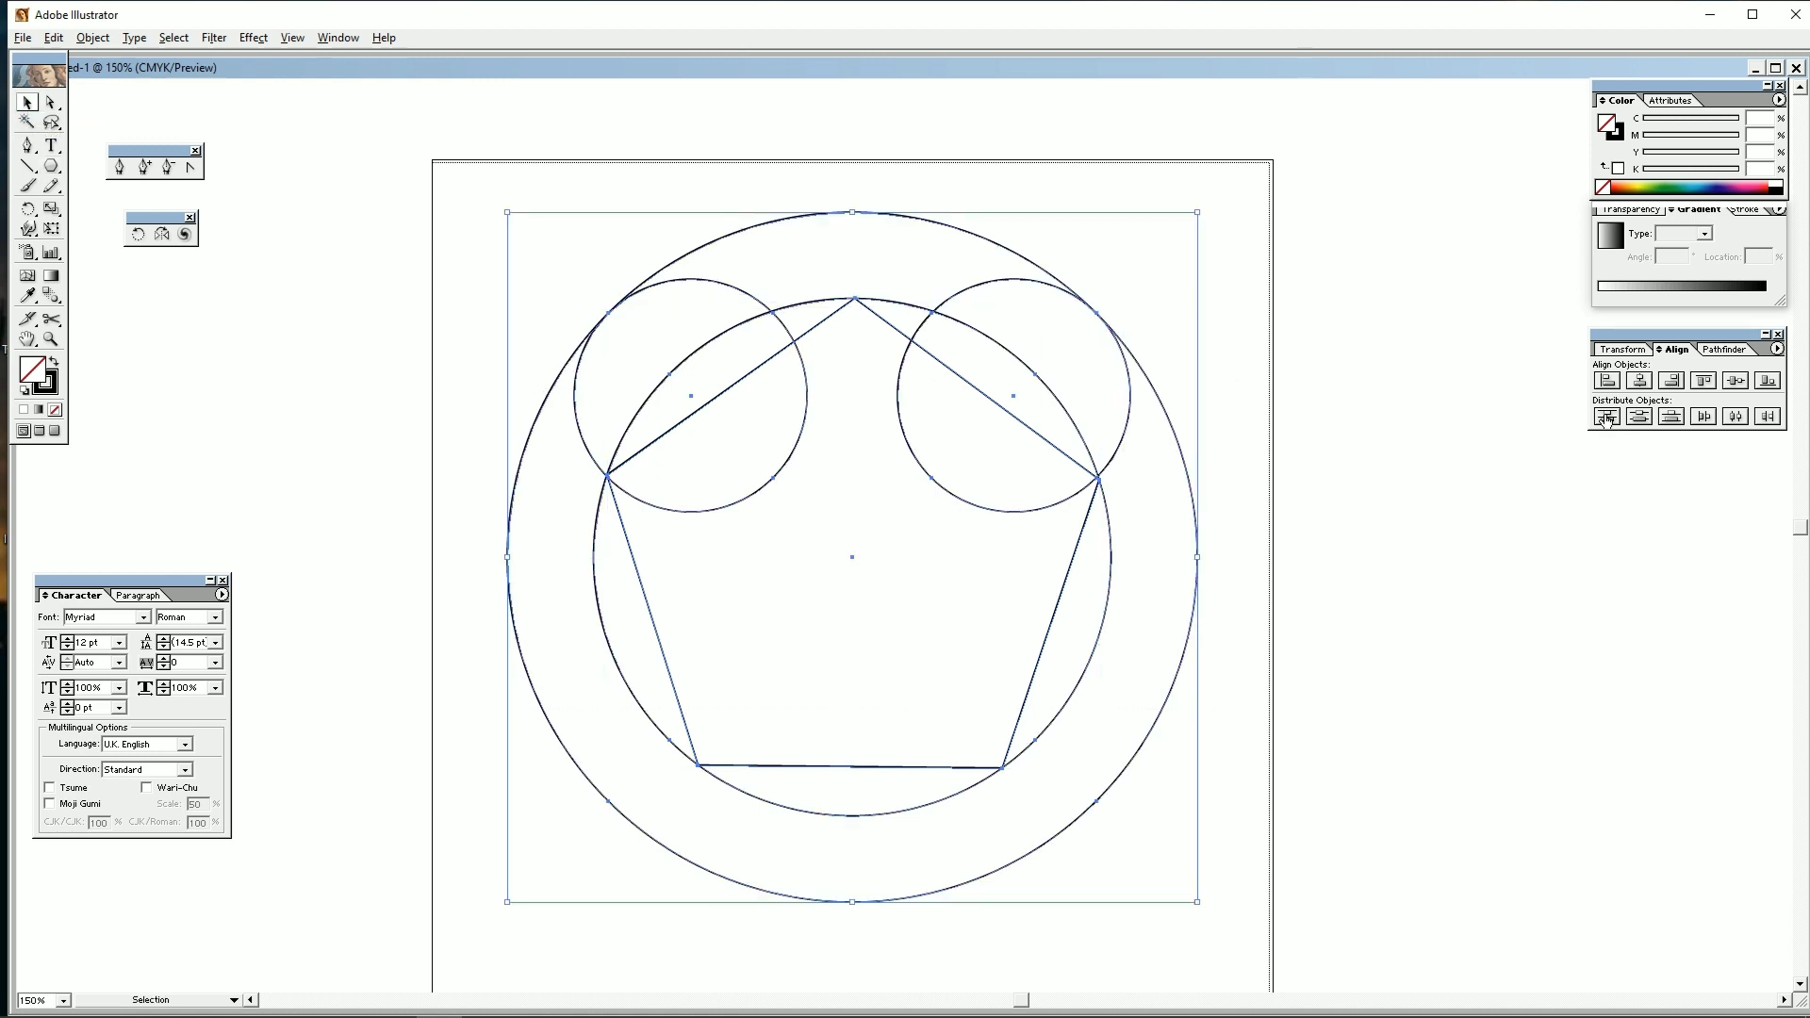
pyautogui.click(1721, 350)
pyautogui.rightClick(955, 421)
pyautogui.click(1018, 481)
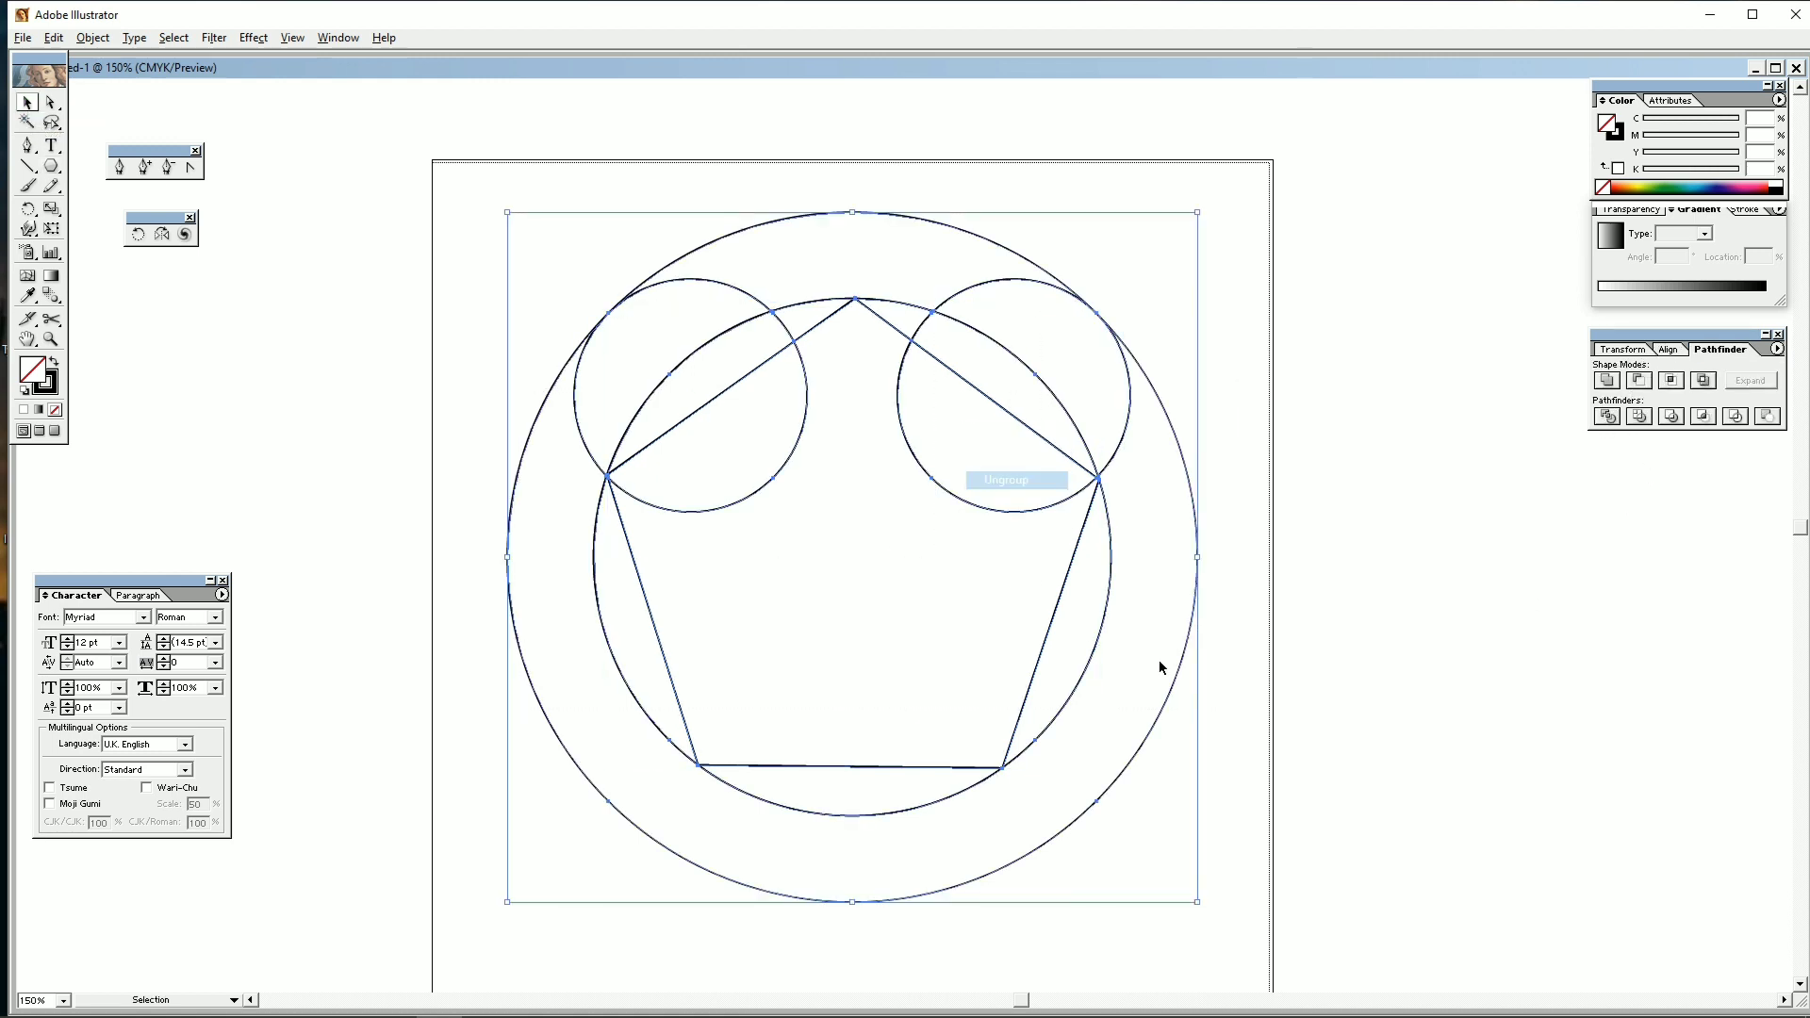
# Delete the divided pieces outside the telephone handset: the lower area, the central gap and the lower parts of both small circles.
pyautogui.click(986, 689)
pyautogui.moveTo(986, 689); pyautogui.dragTo(969, 671)
pyautogui.press('Delete')
pyautogui.moveTo(818, 702); pyautogui.dragTo(594, 556)
pyautogui.press('Delete')
pyautogui.click(821, 319)
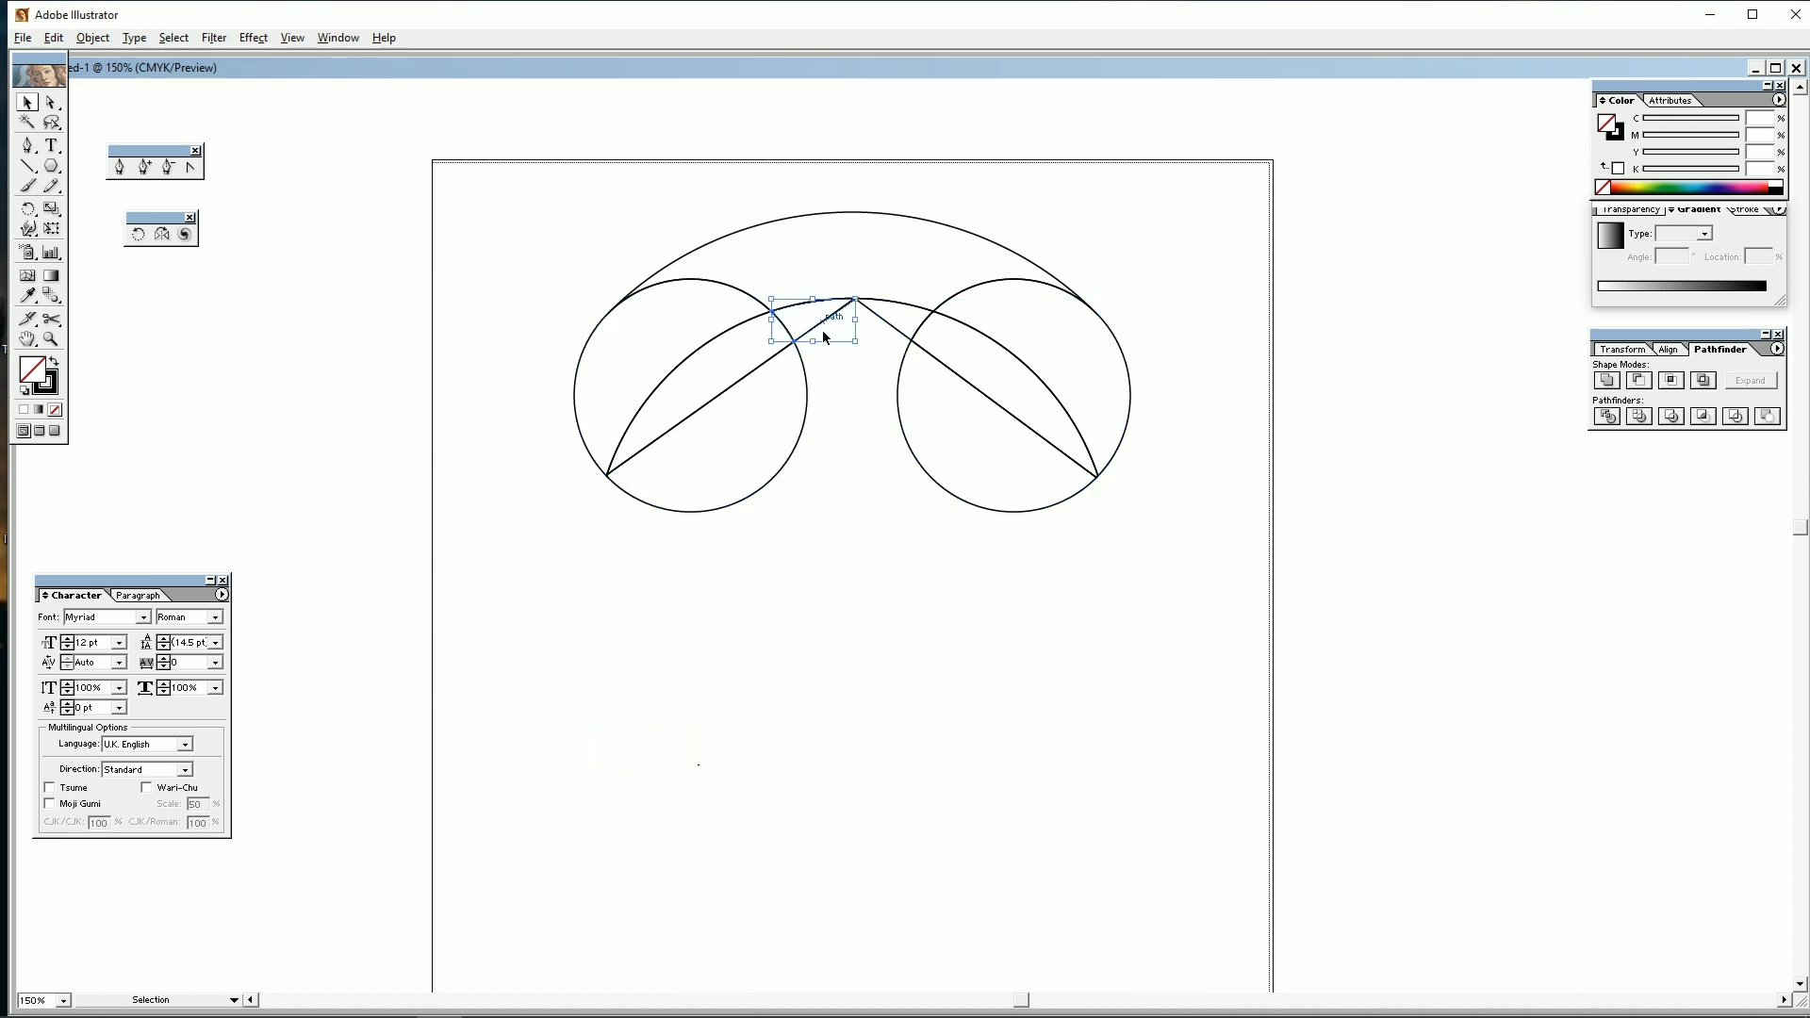
pyautogui.press('Delete')
pyautogui.click(939, 484)
pyautogui.press('Delete')
pyautogui.click(691, 509)
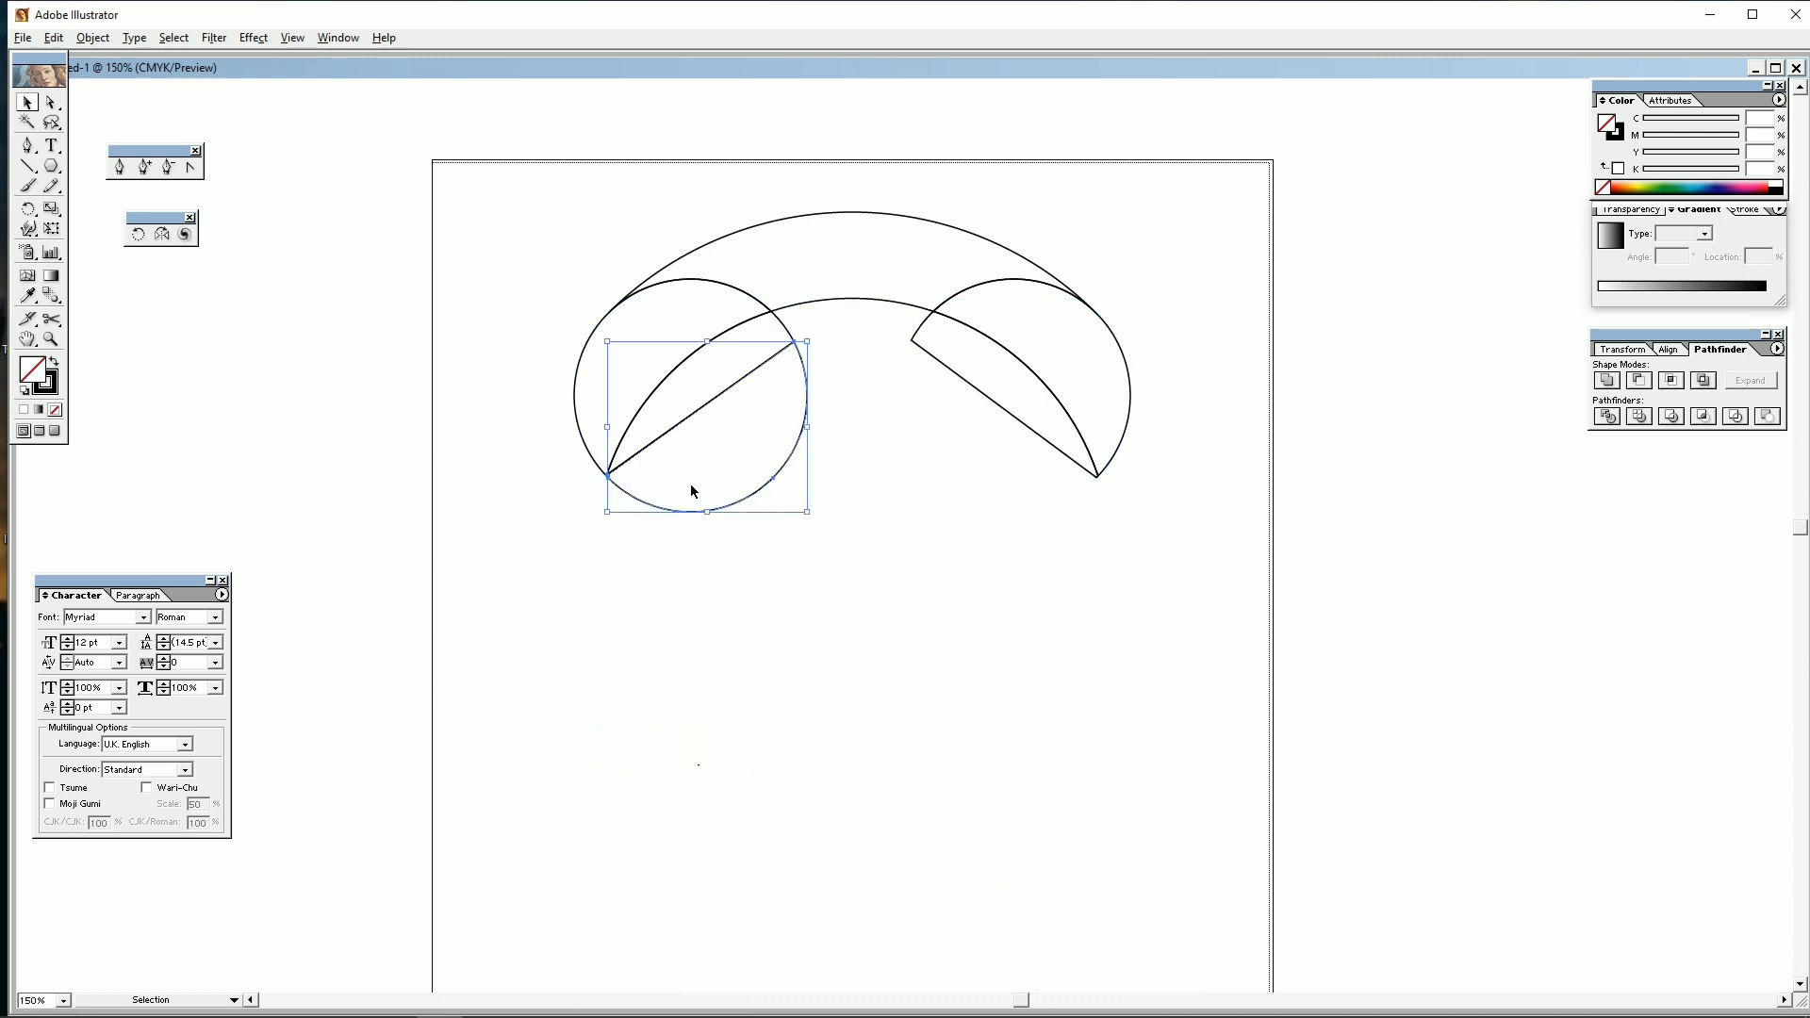
pyautogui.press('Delete')
# Rotate the whole handset outline so its curved back faces the lower left, and move it down within the page.
pyautogui.hotkey('ctrl', 'a')
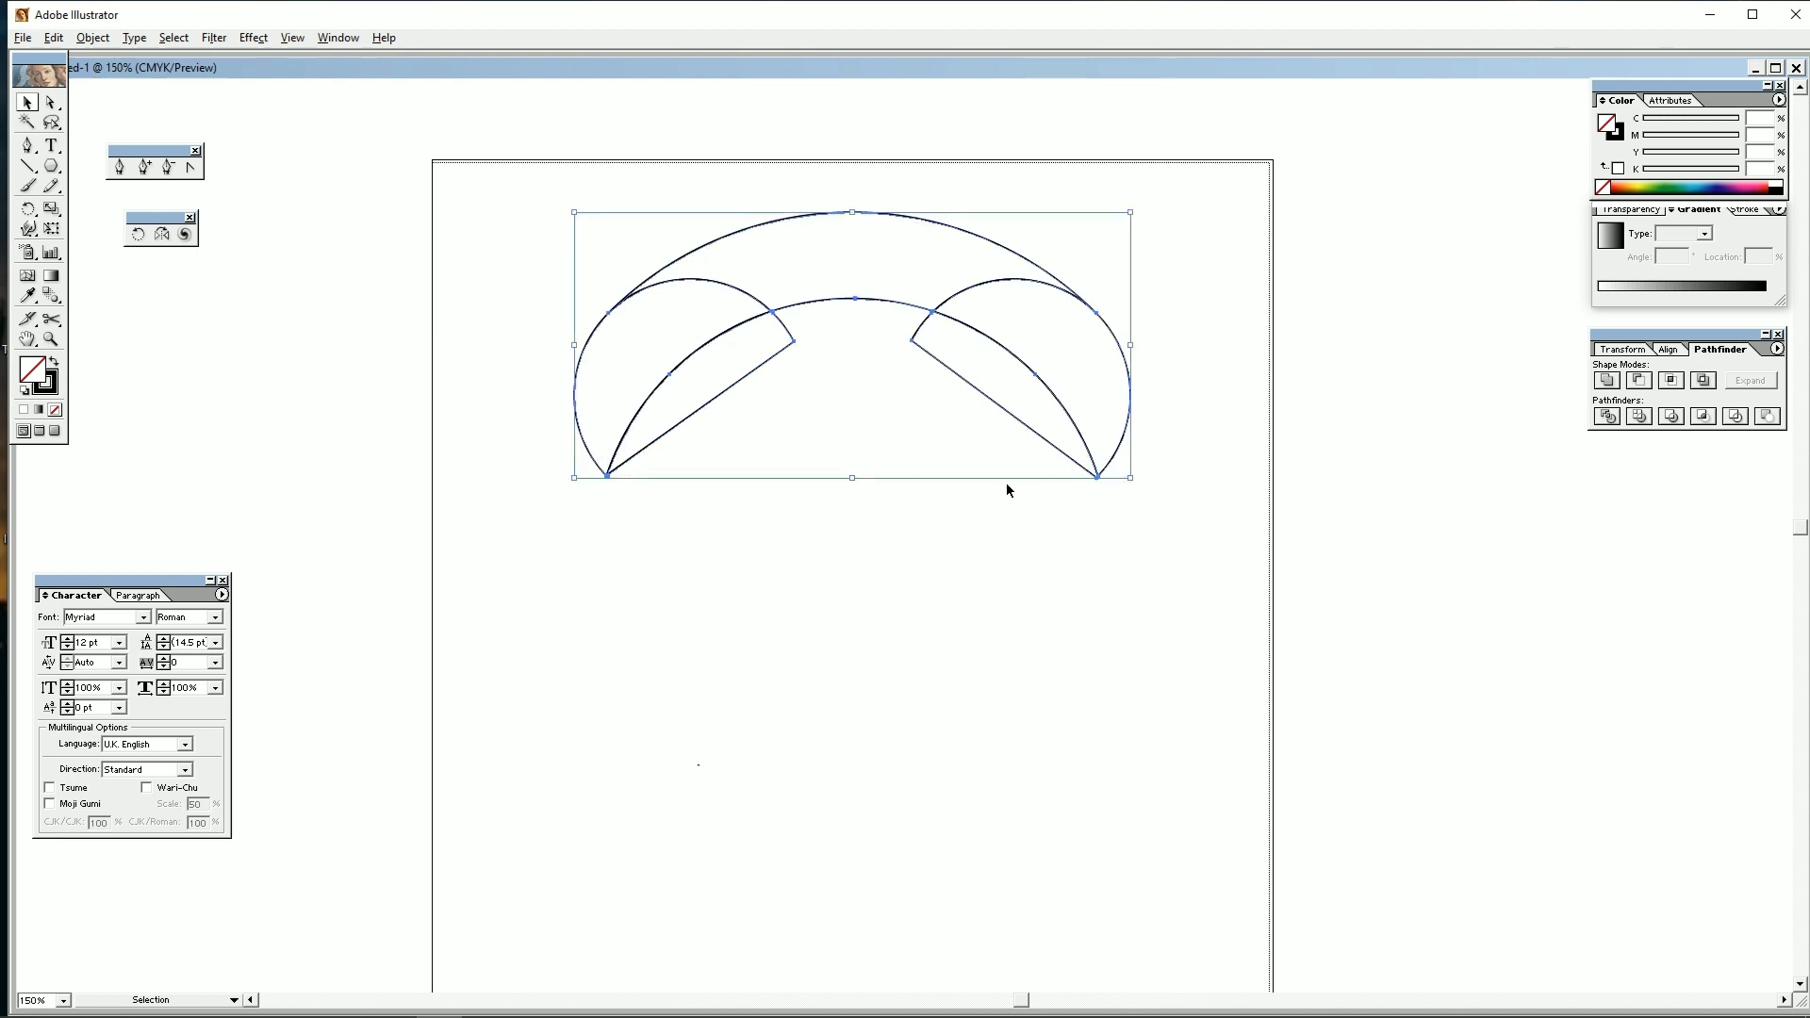
pyautogui.press('e')
pyautogui.moveTo(1071, 505); pyautogui.dragTo(800, 352)
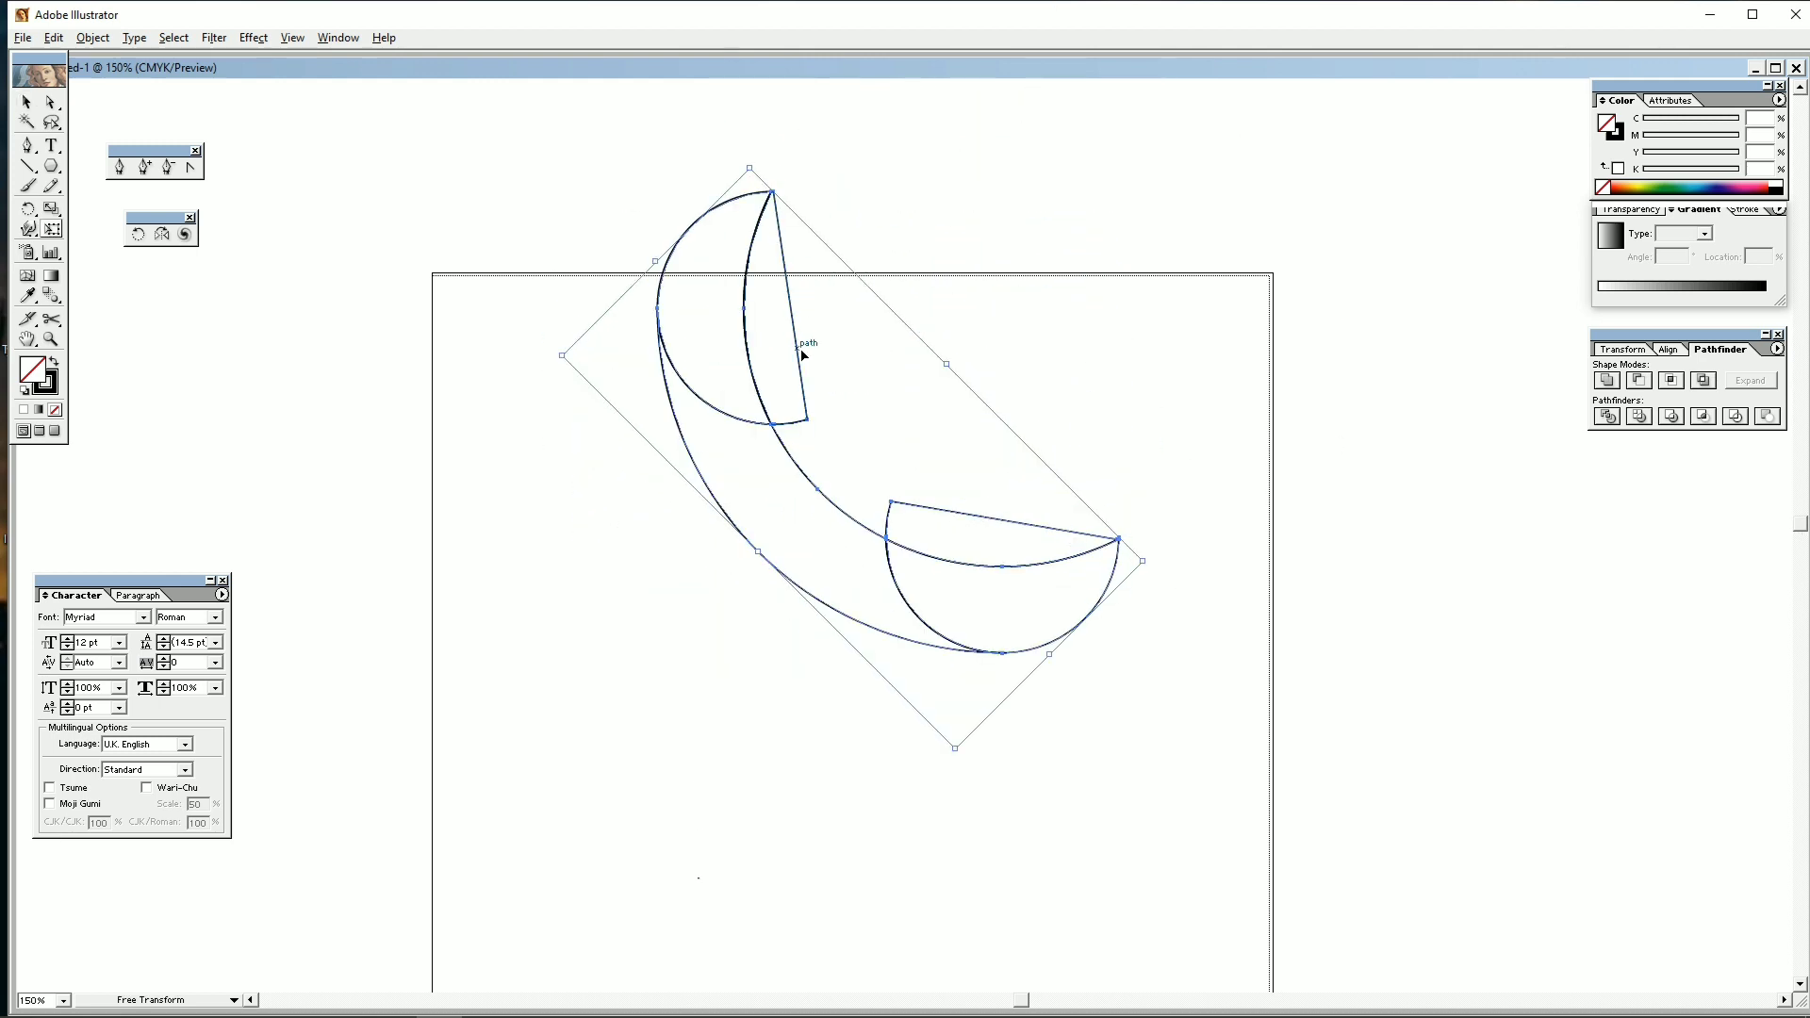
pyautogui.press('v')
pyautogui.moveTo(893, 558); pyautogui.dragTo(880, 731)
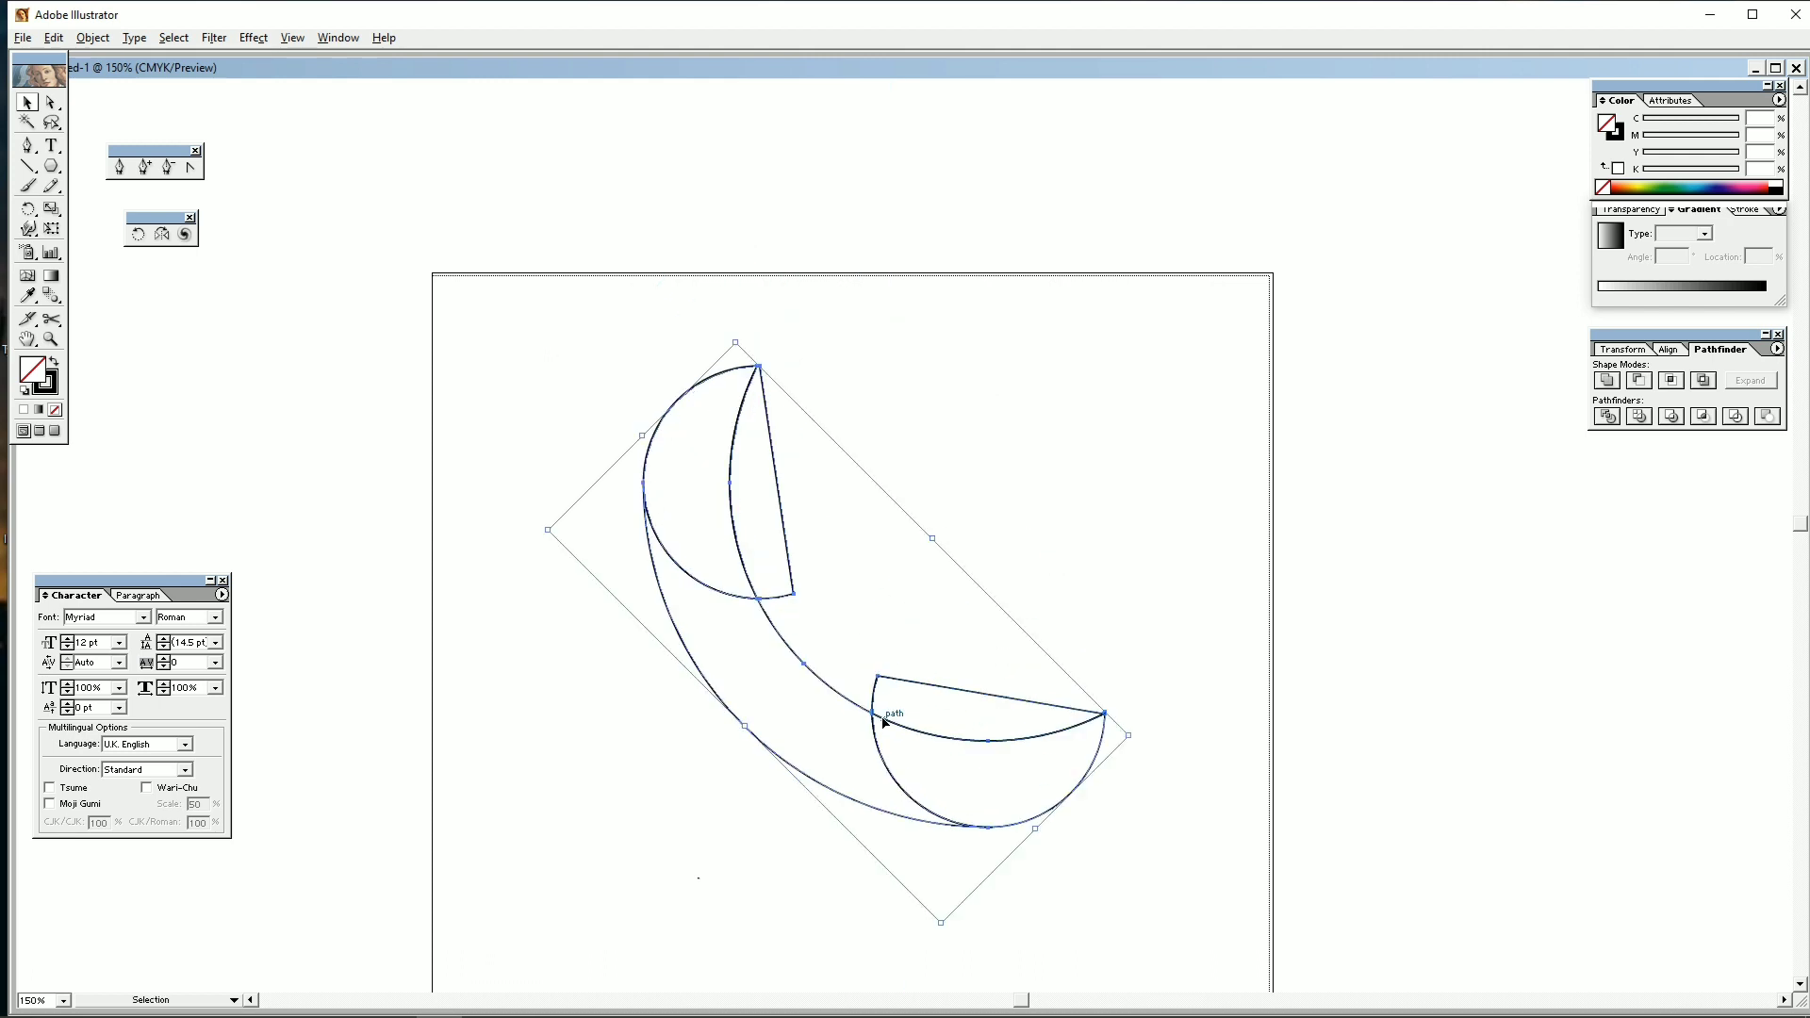
# Give the handset a solid black fill without a stroke, and group its pieces.
pyautogui.click(52, 361)
pyautogui.click(427, 371)
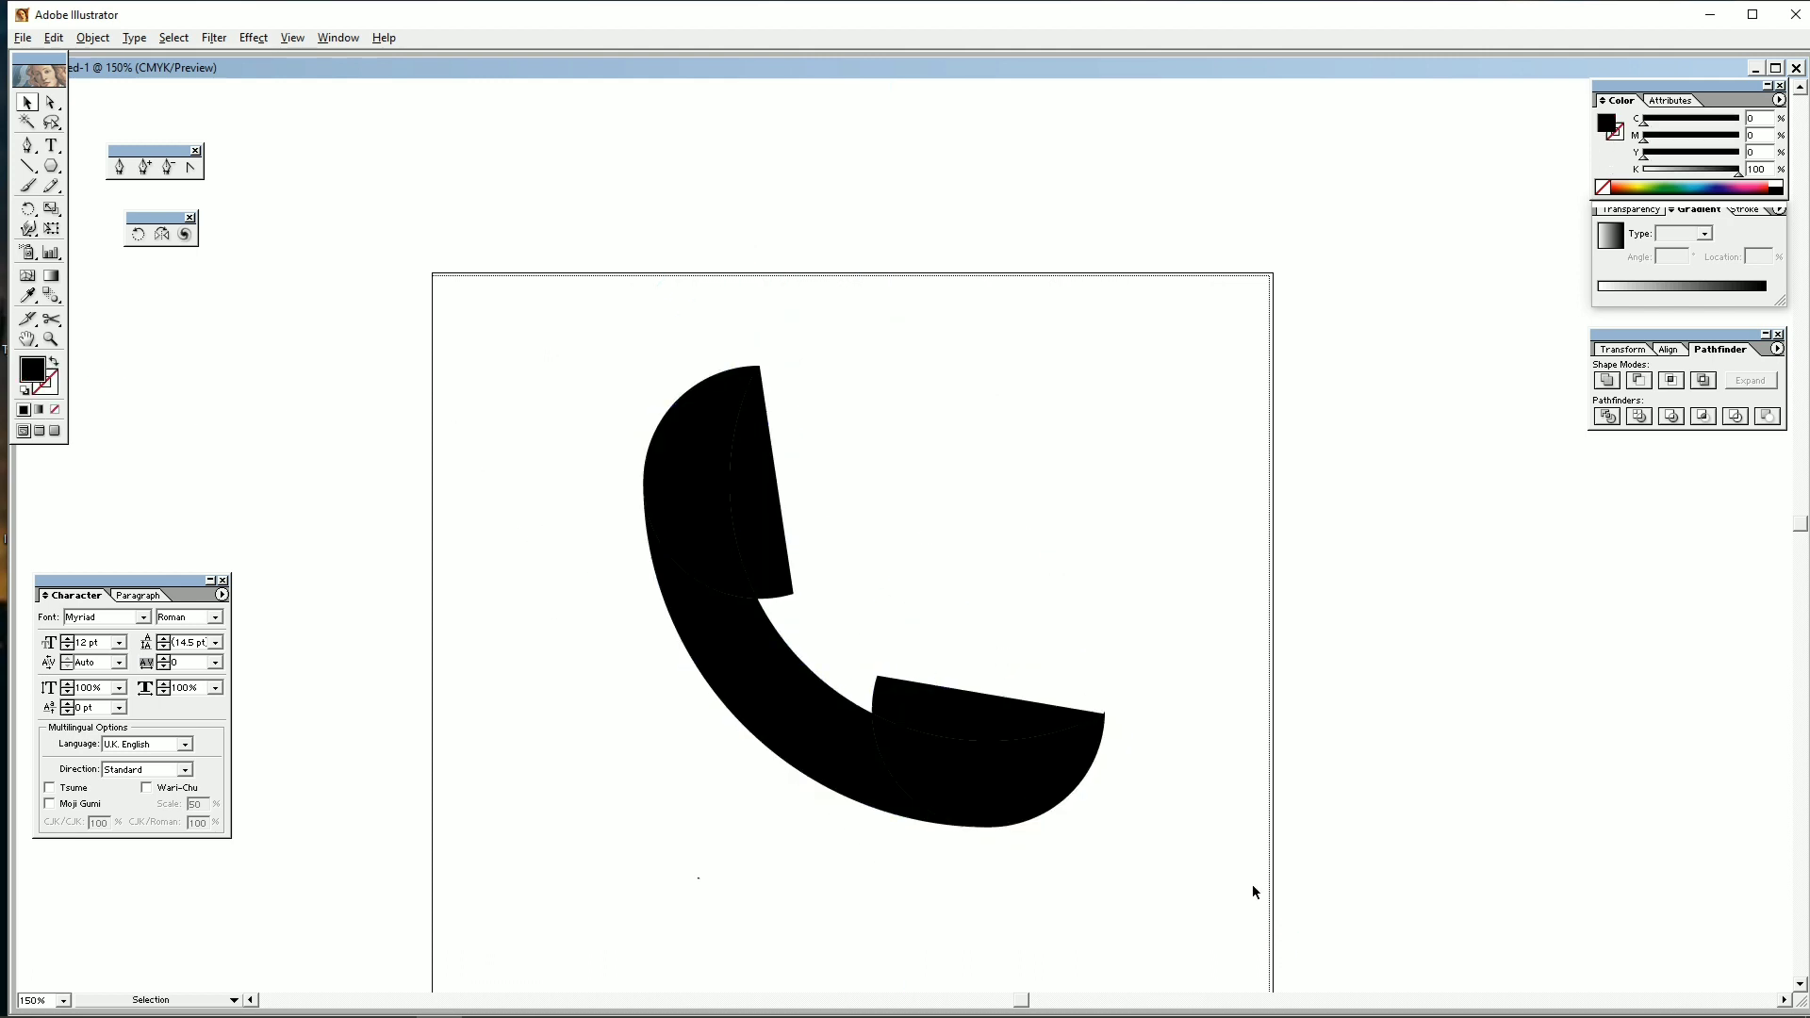
pyautogui.moveTo(1082, 842); pyautogui.dragTo(635, 538)
pyautogui.rightClick(677, 576)
pyautogui.click(745, 633)
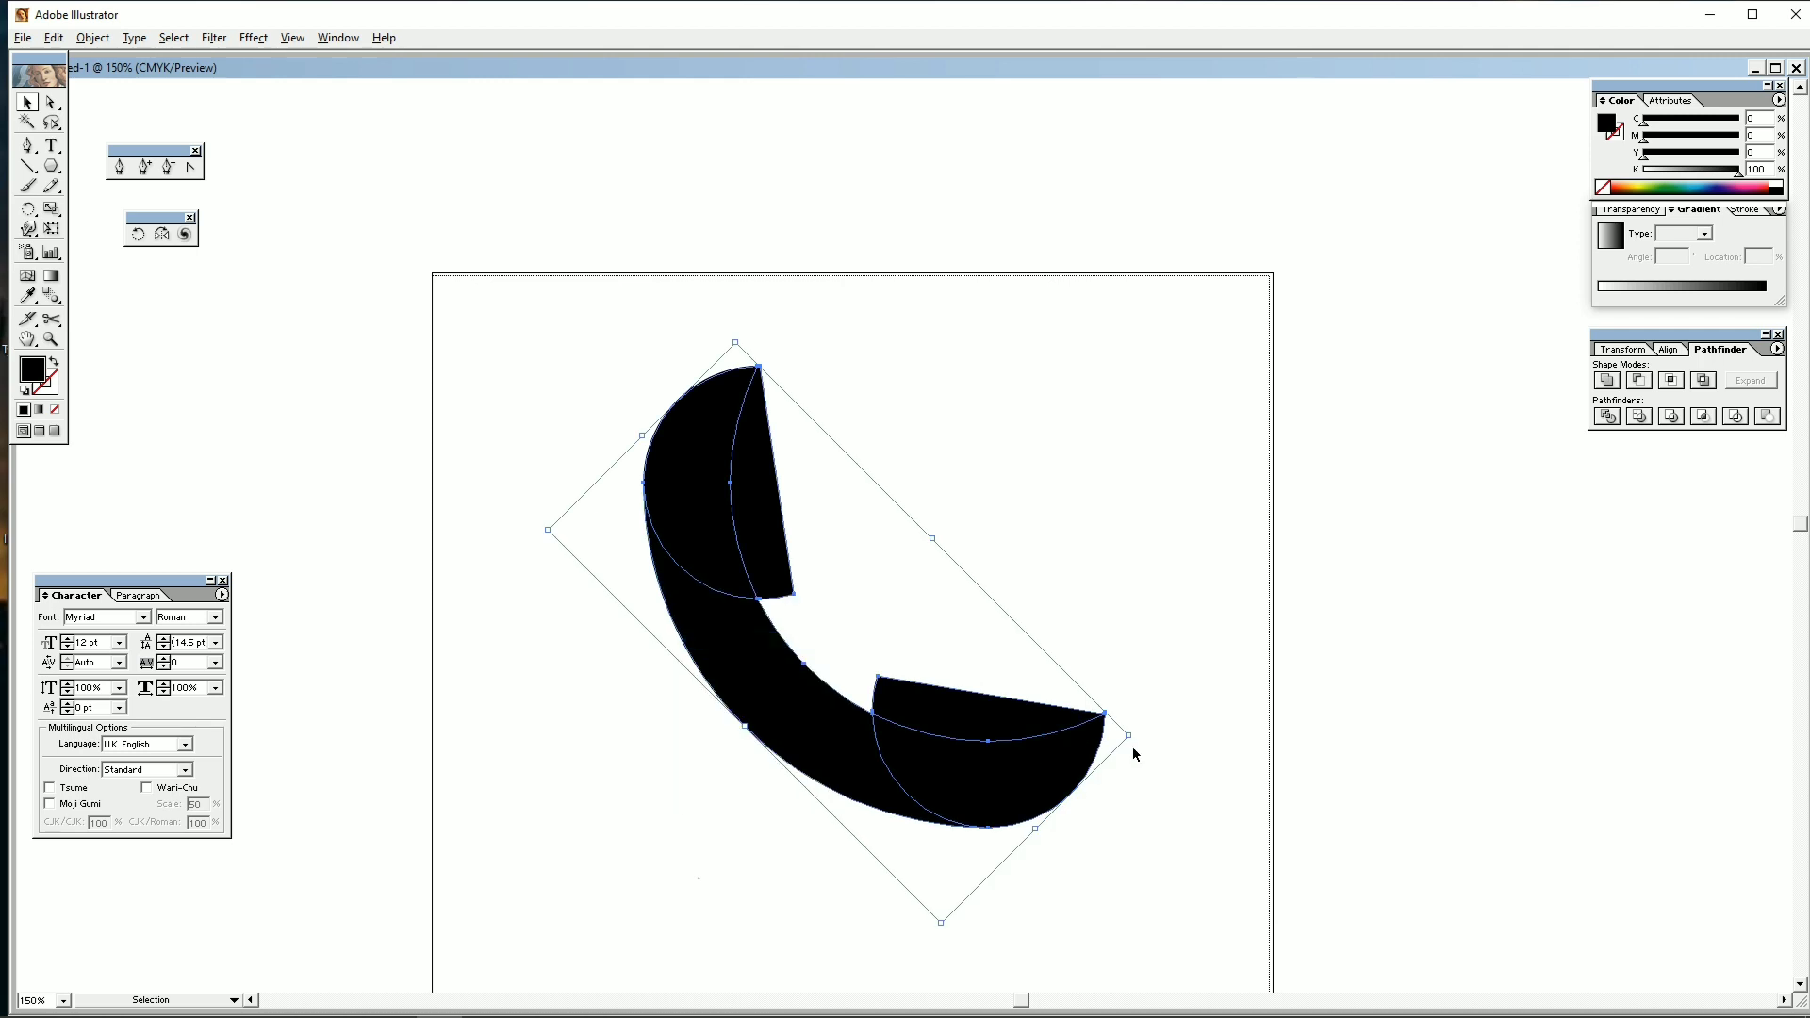
# Scale the handset down and park it outside the page on the right.
pyautogui.moveTo(1130, 736); pyautogui.dragTo(962, 702)
pyautogui.moveTo(808, 641); pyautogui.dragTo(1468, 617)
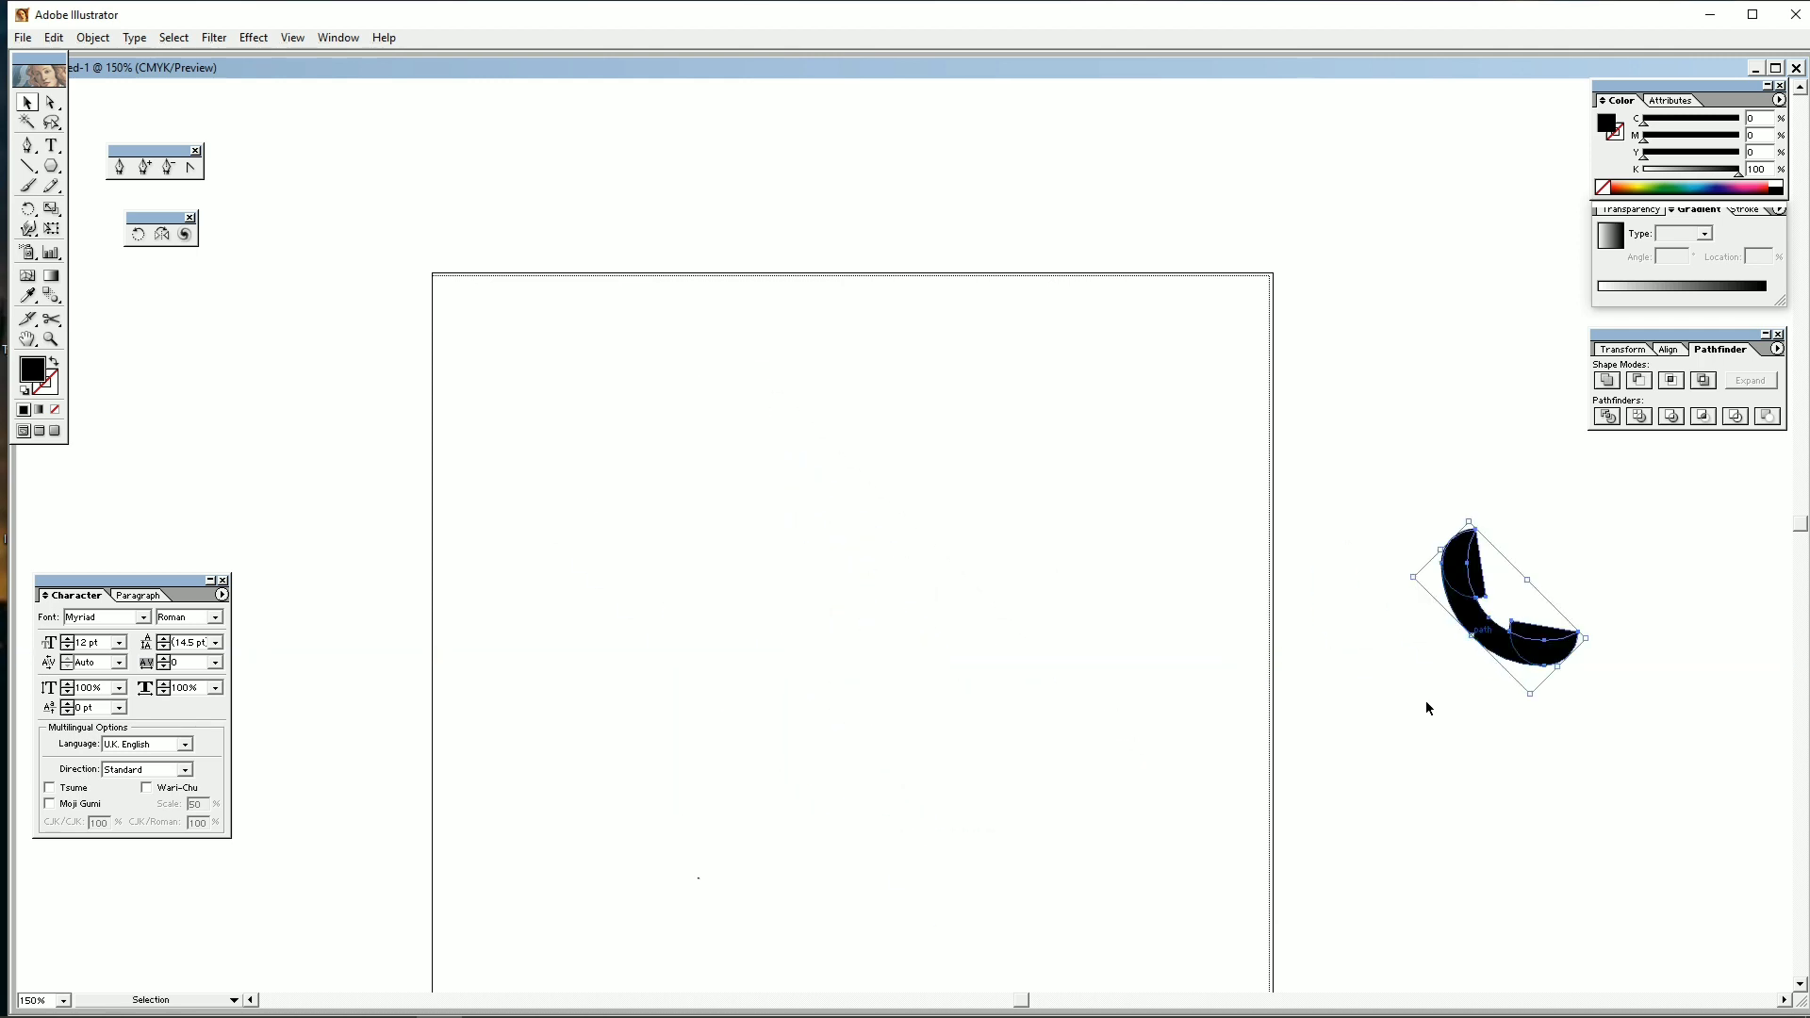
pyautogui.click(1409, 759)
# Draw a circle from its centre in the middle of the page with a black stroke and no fill.
pyautogui.moveTo(52, 166); pyautogui.dragTo(122, 169)
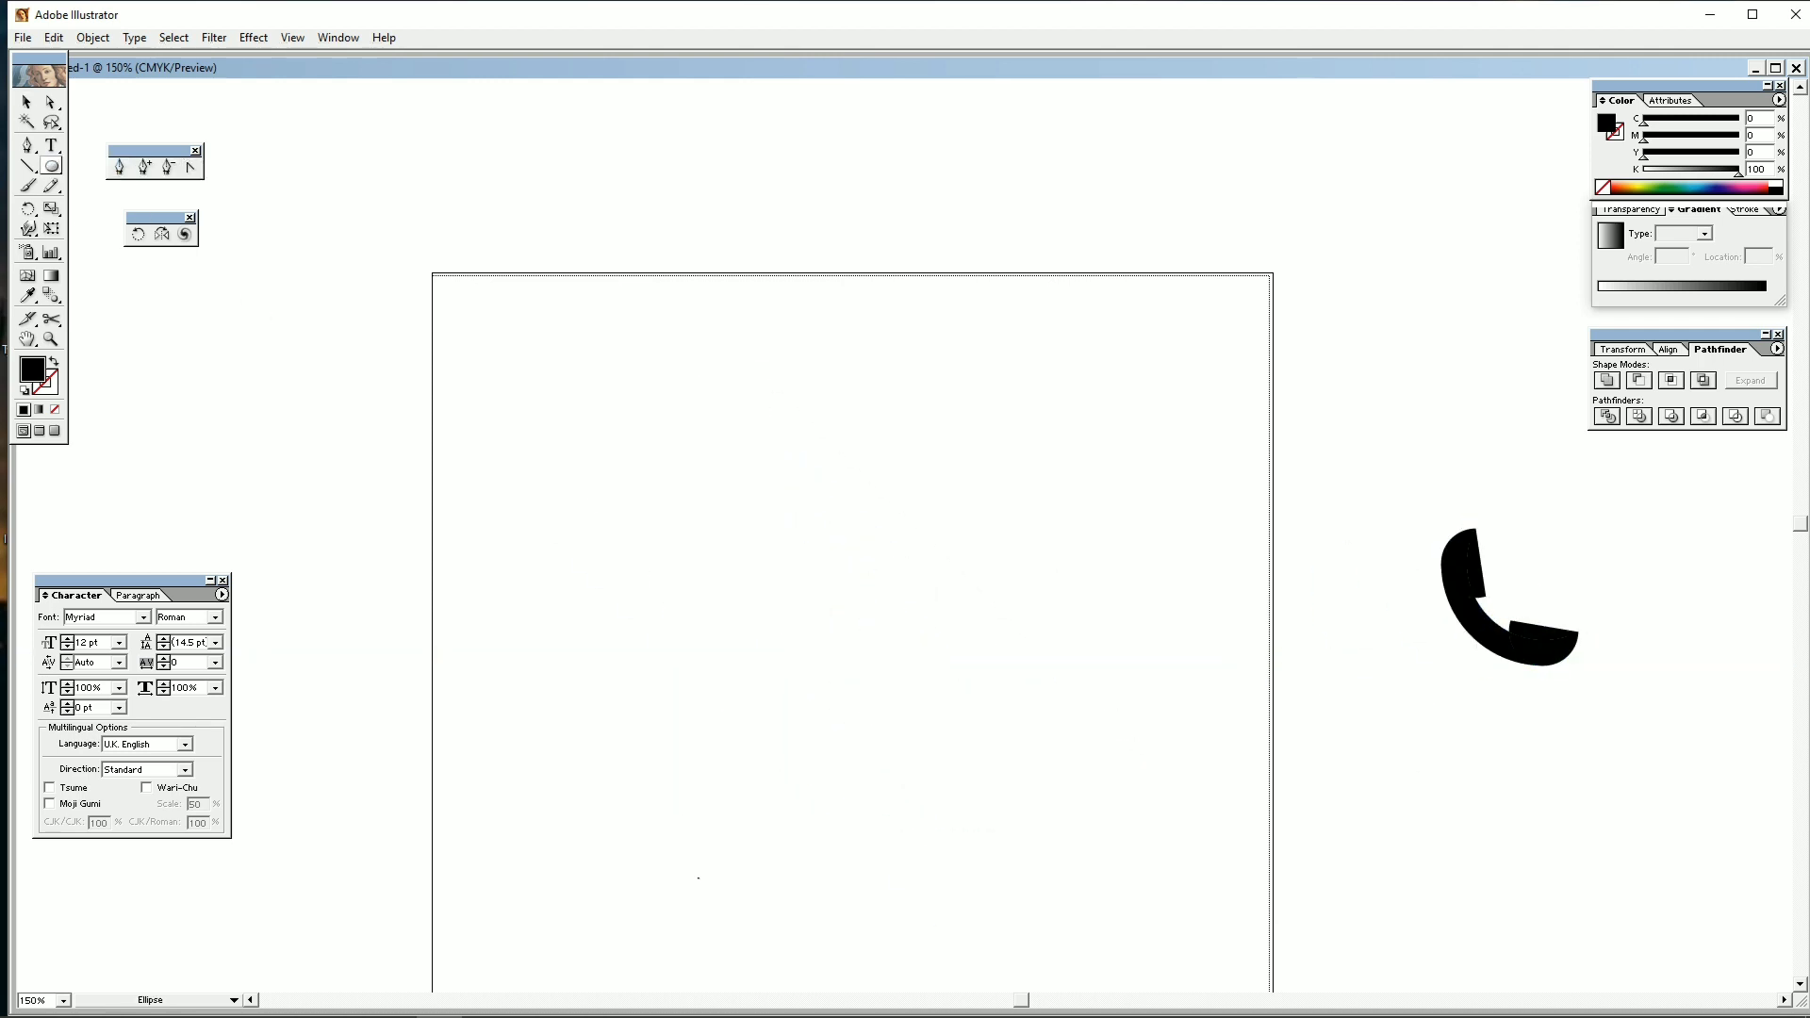
pyautogui.hotkey('ctrl', '0')
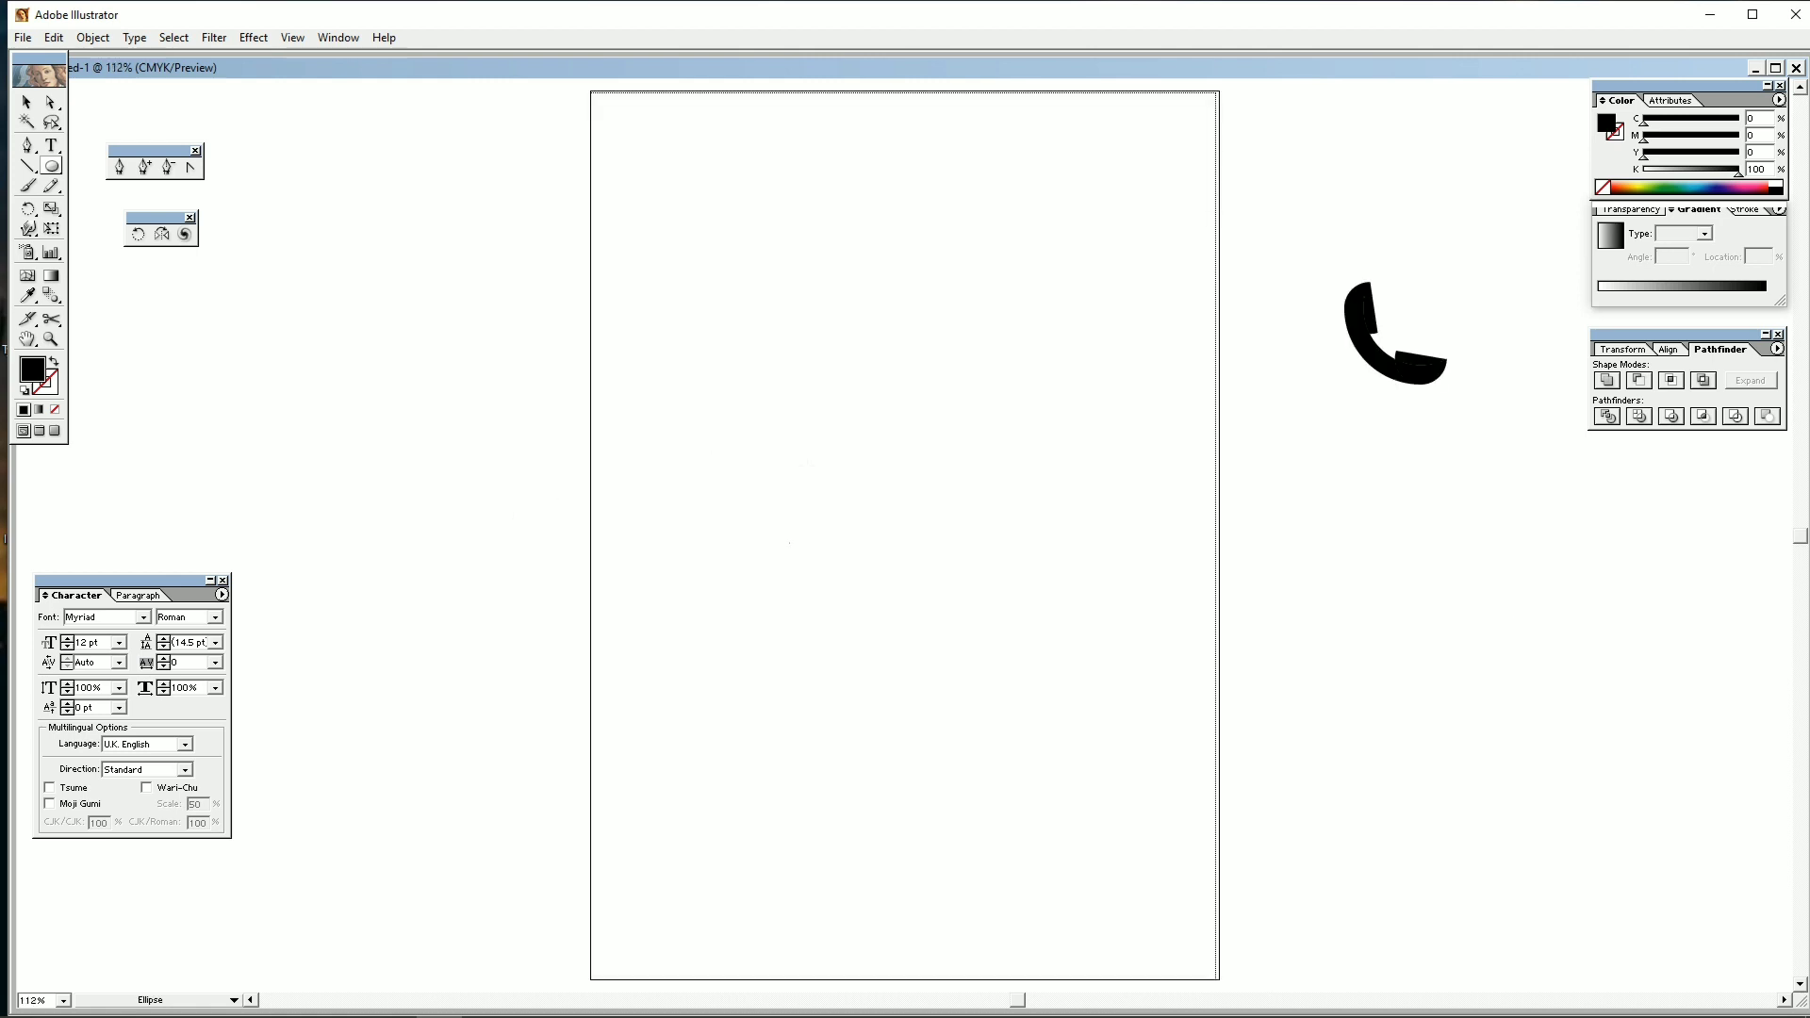
pyautogui.moveTo(866, 476); pyautogui.dragTo(1030, 641)
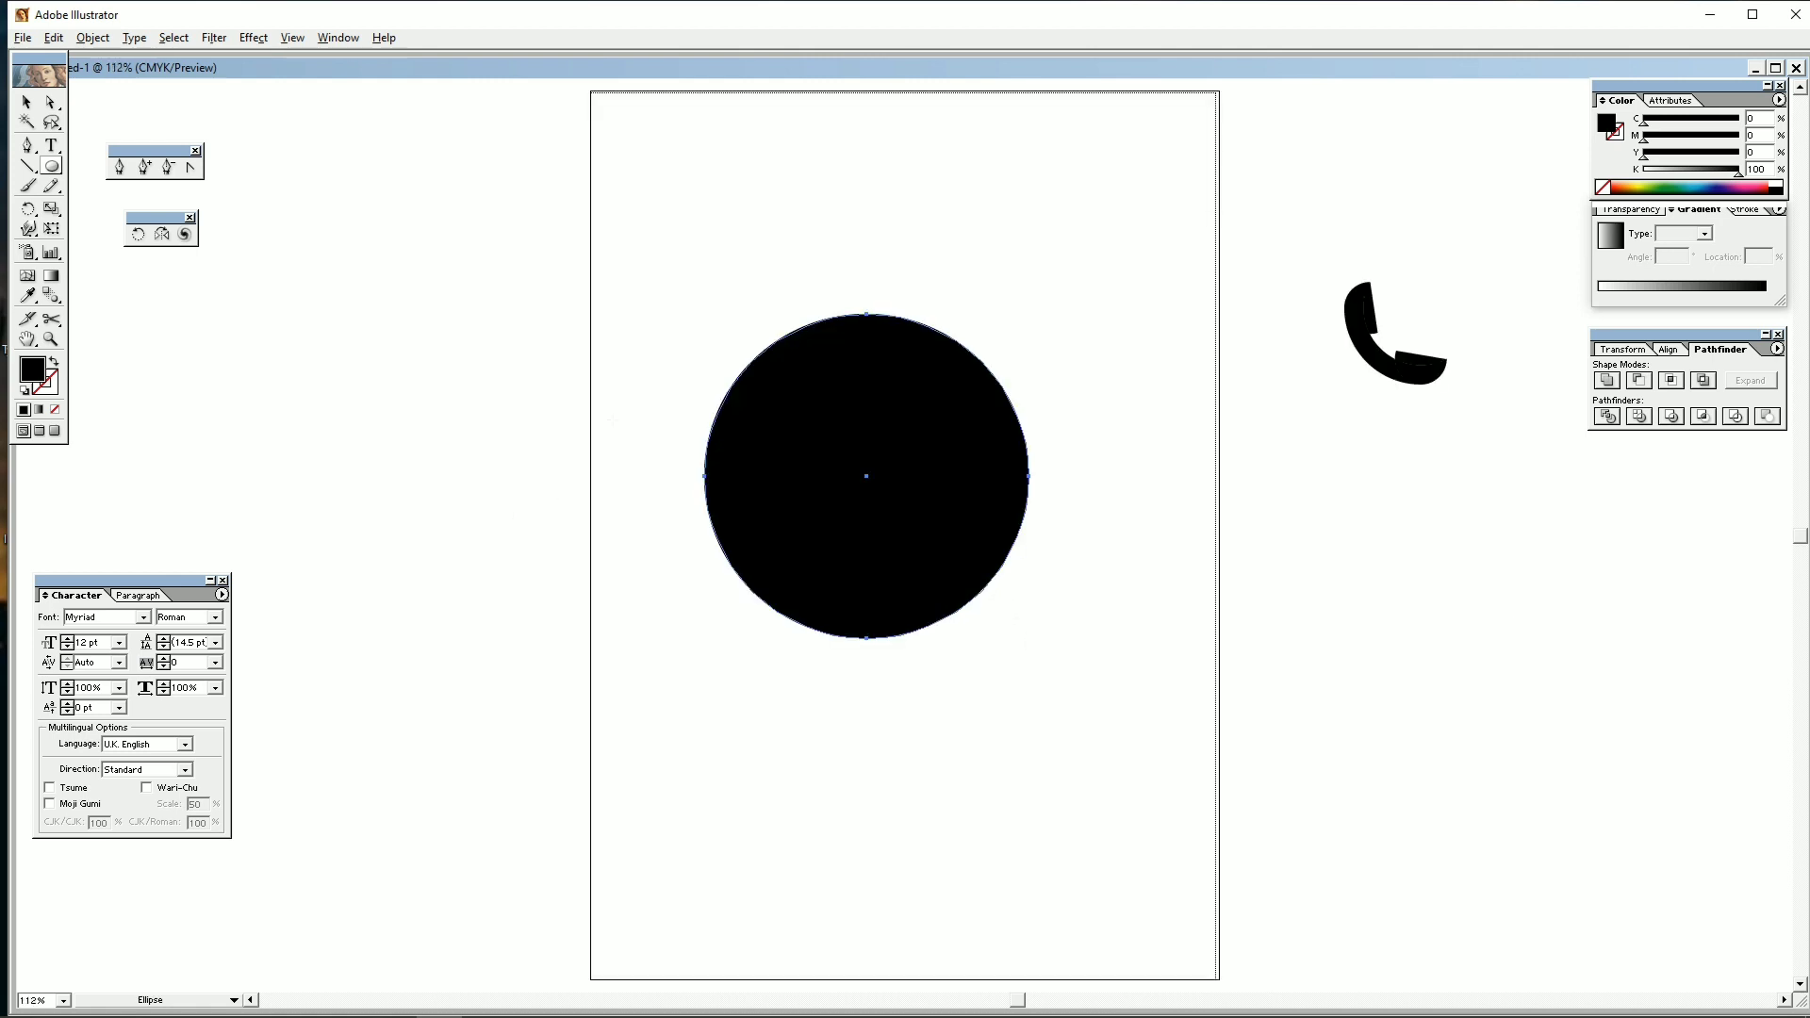
pyautogui.click(55, 362)
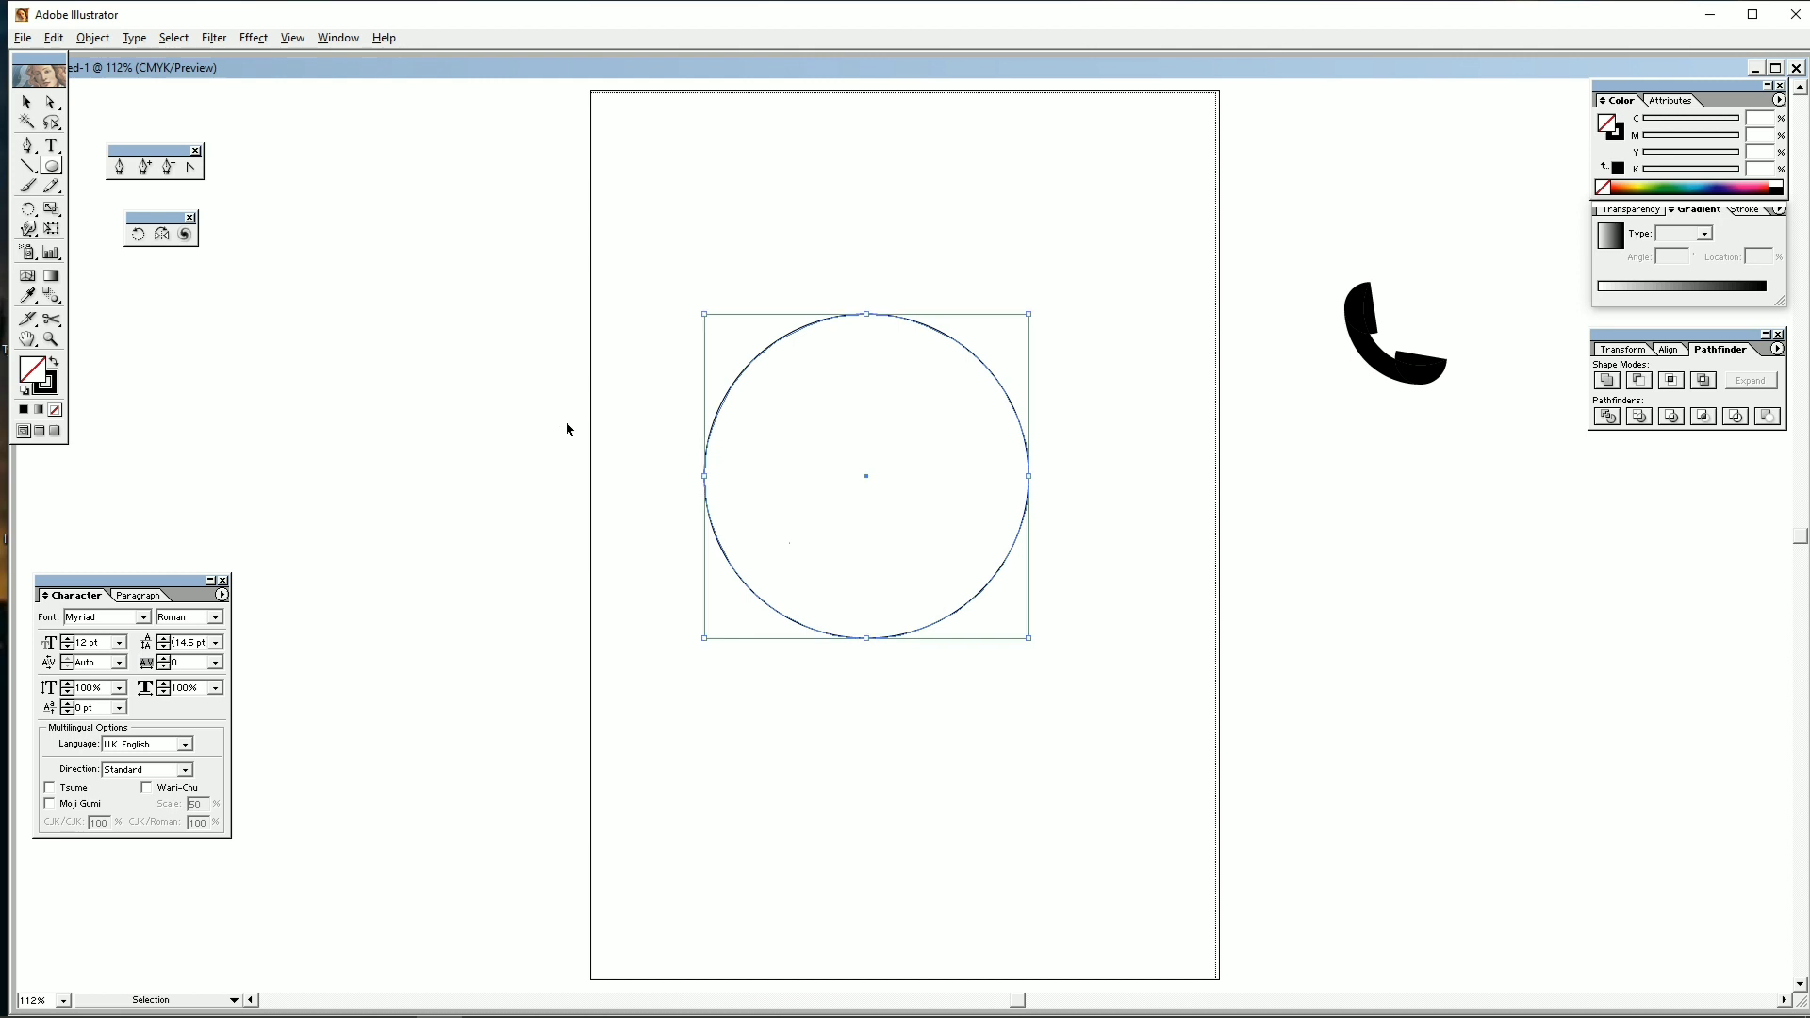
# Create a slightly smaller concentric copy of the new circle inside it.
pyautogui.click(26, 102)
pyautogui.moveTo(1029, 641); pyautogui.dragTo(1001, 611)
pyautogui.click(1058, 695)
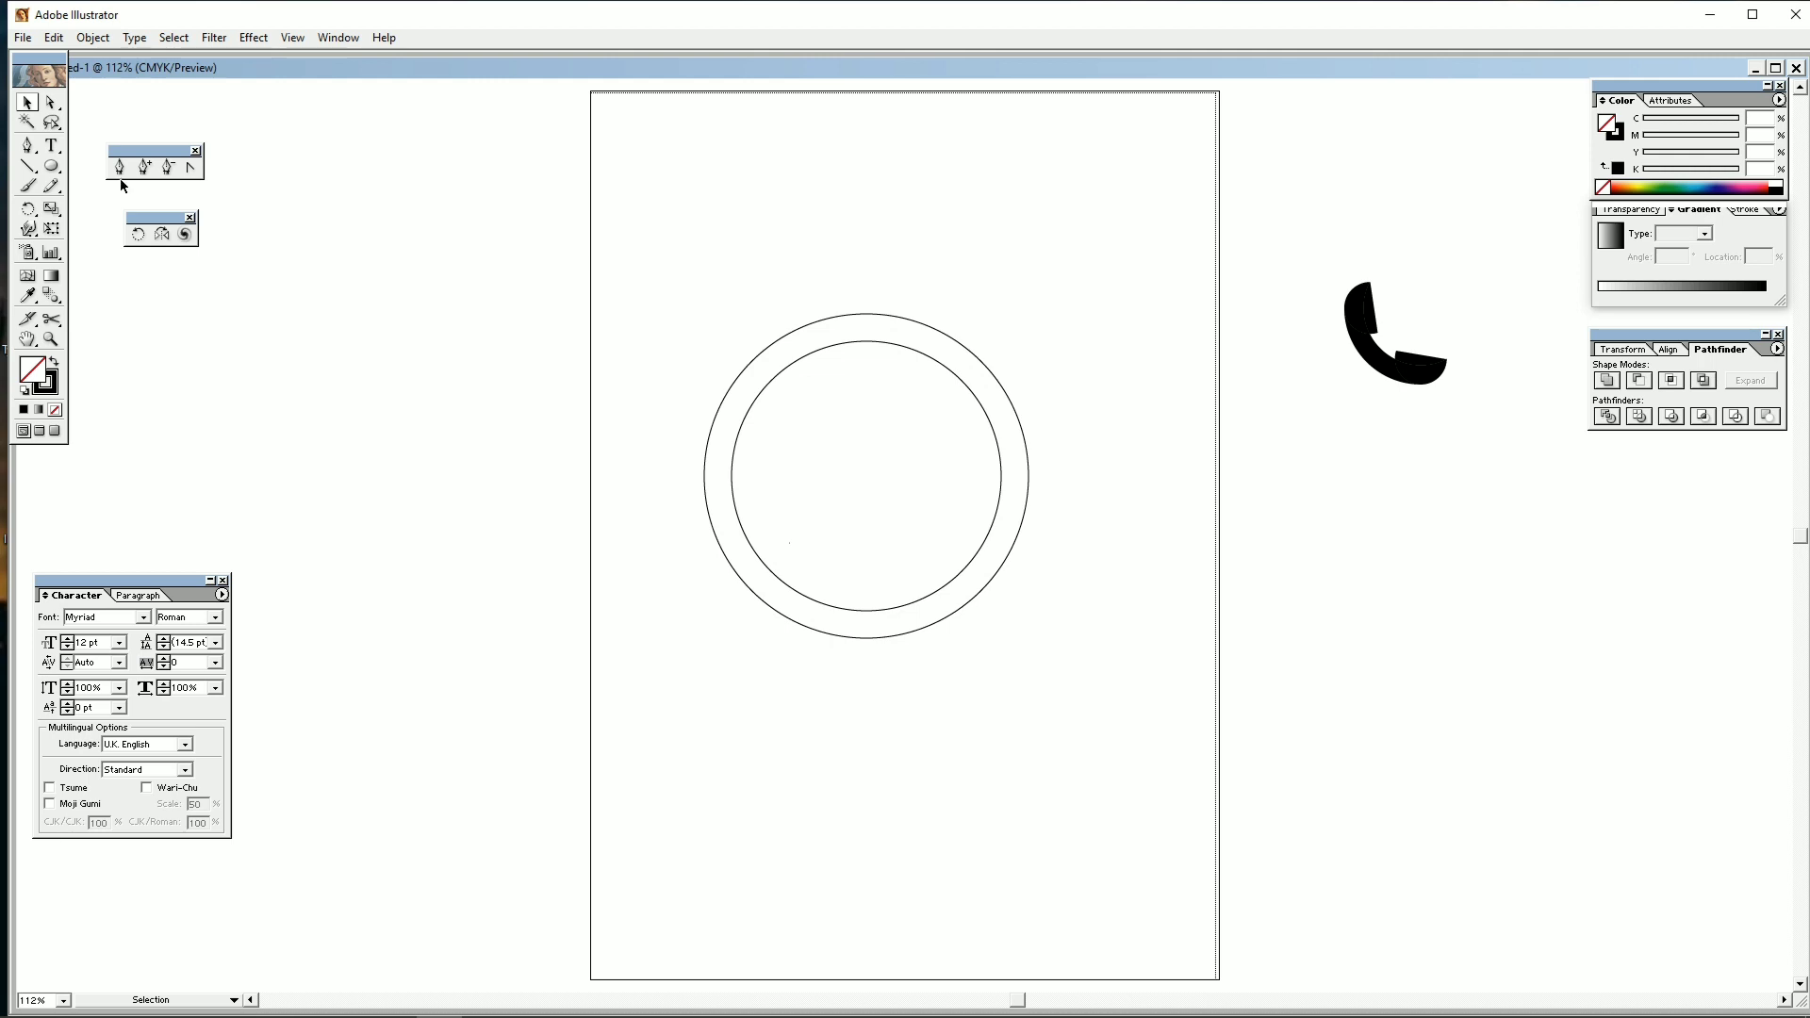
# Draw a small three-sided polygon above the upper left of the circles.
pyautogui.moveTo(59, 179); pyautogui.dragTo(154, 172)
pyautogui.moveTo(718, 278); pyautogui.dragTo(701, 207)
pyautogui.press('Down')
pyautogui.press('Down')
pyautogui.press('Down')
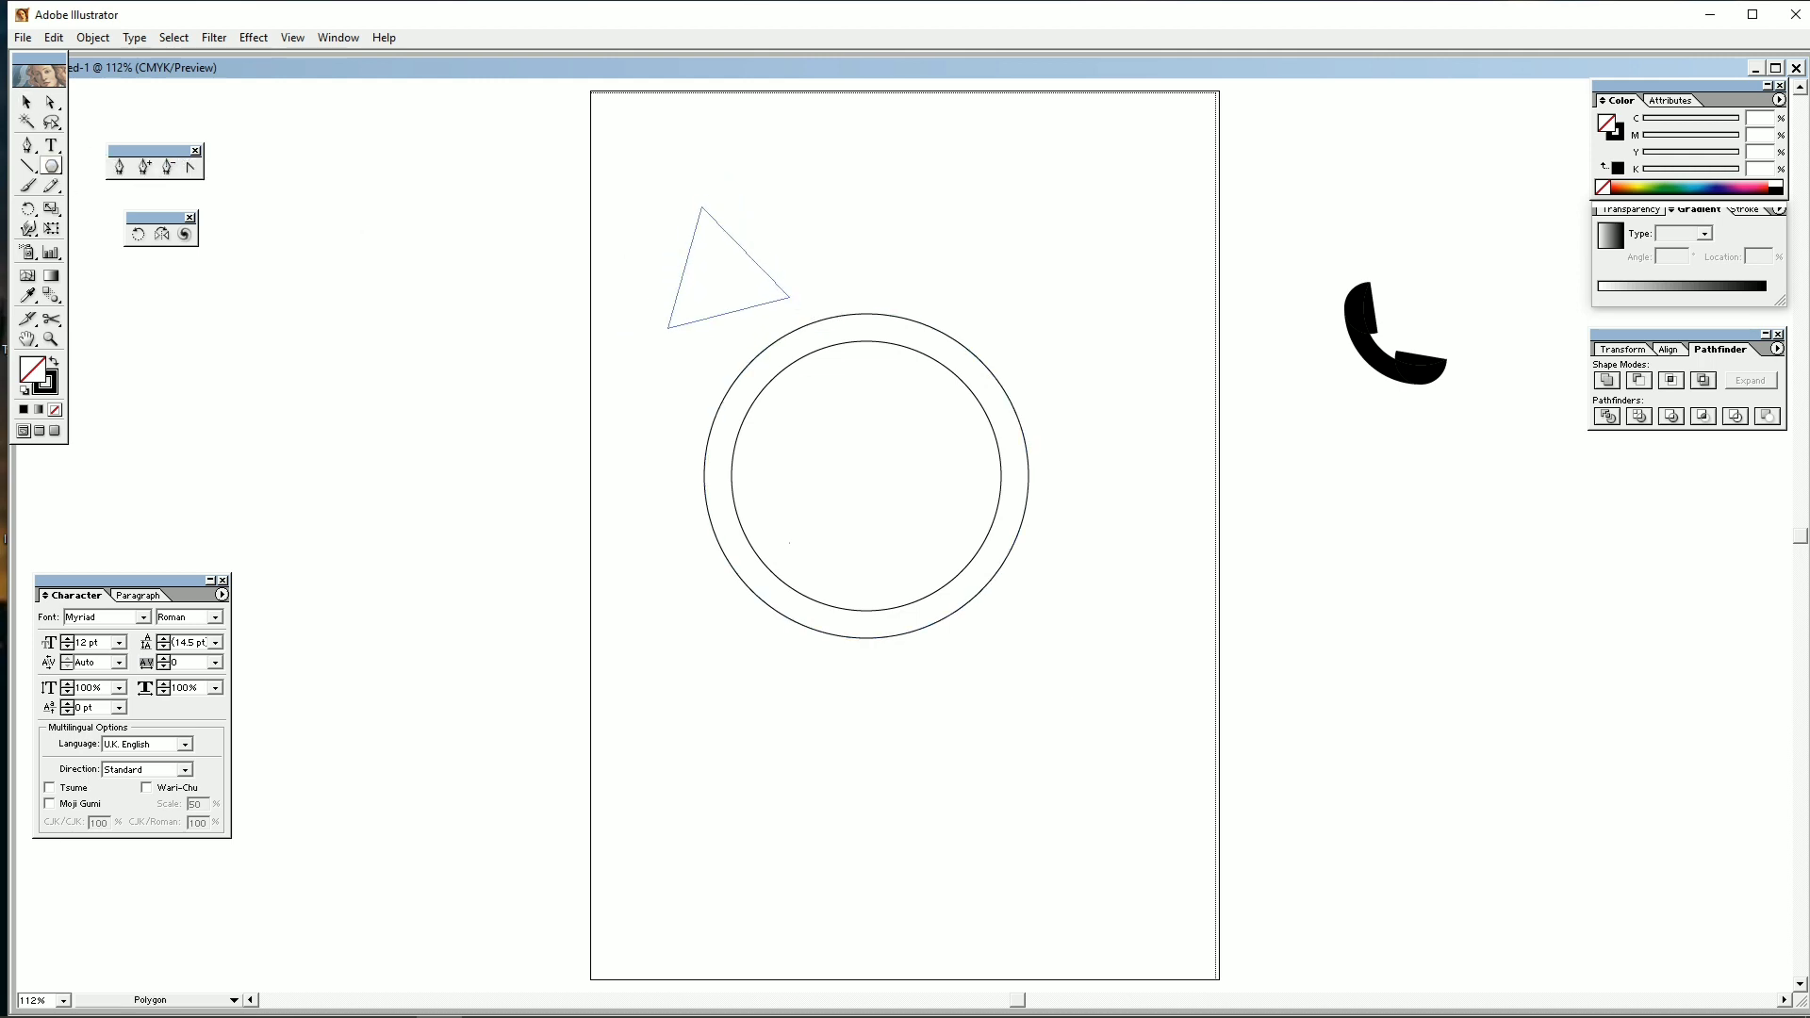
# Move and rotate the triangle so that it overlaps the lower-left part of the inner circle.
pyautogui.moveTo(790, 298); pyautogui.dragTo(905, 554)
pyautogui.click(31, 106)
pyautogui.press('e')
pyautogui.press('v')
pyautogui.click(896, 608)
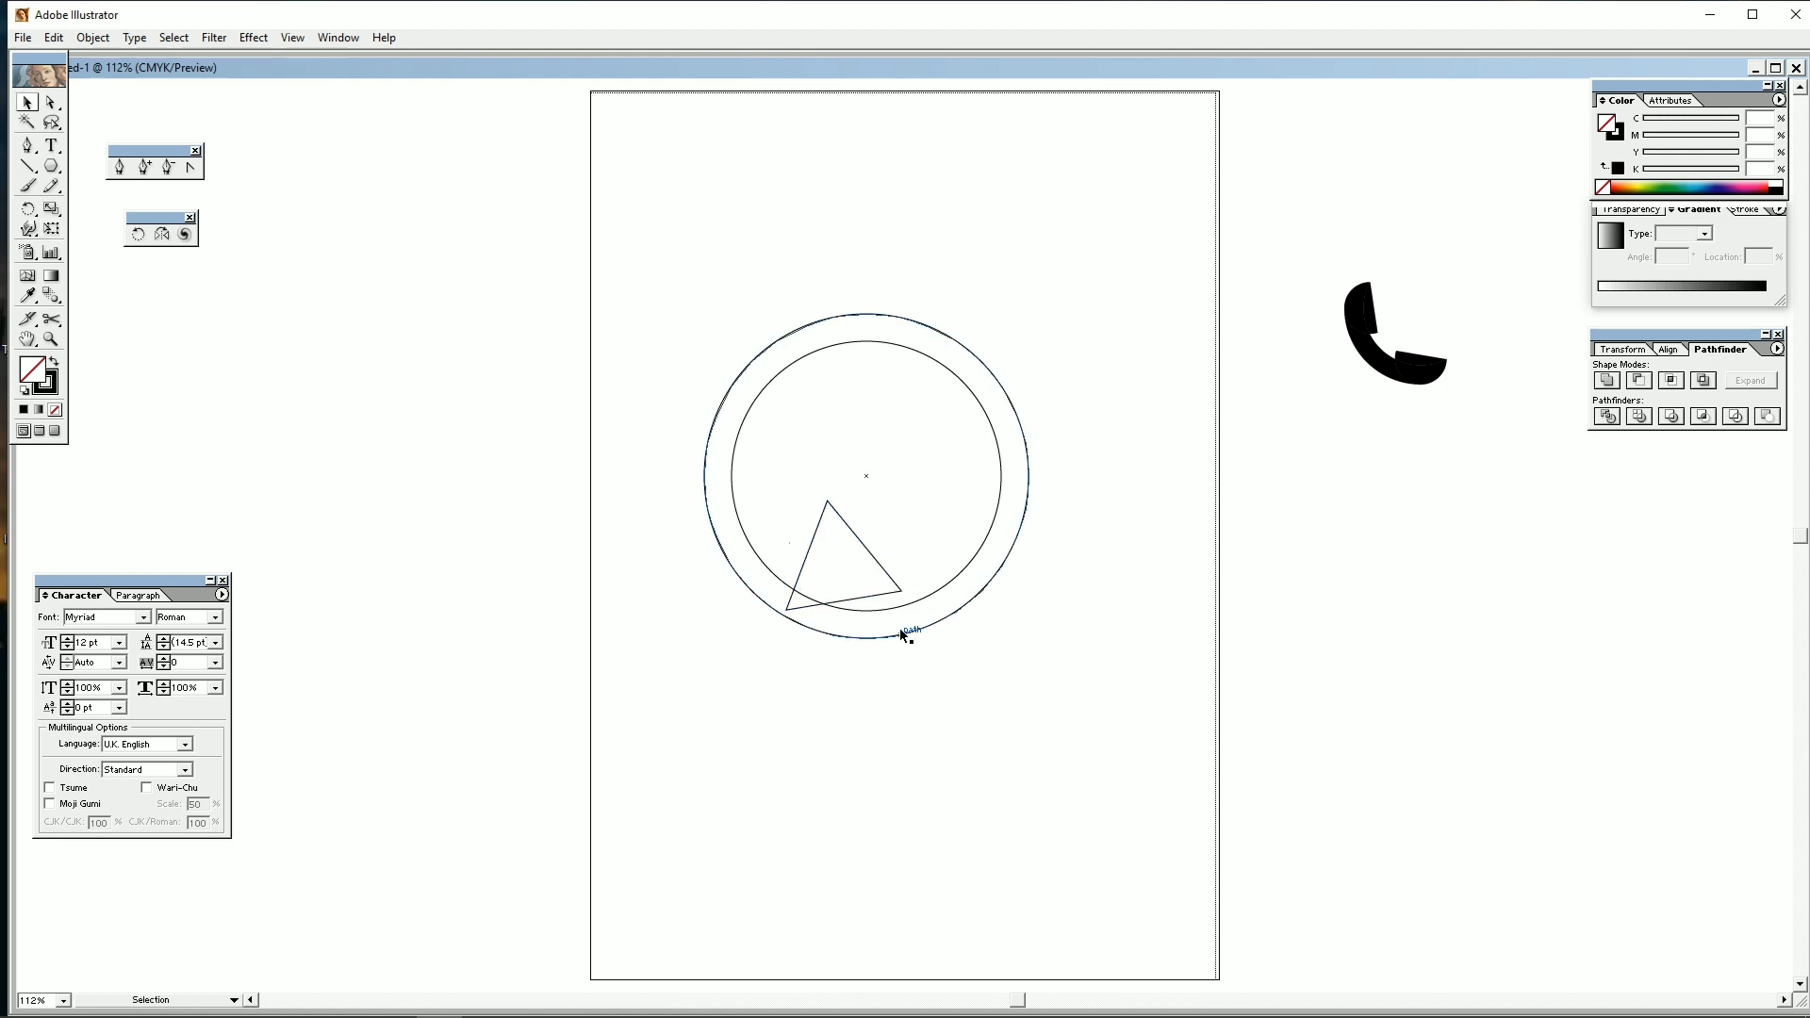
# Scale the inner circle down slightly about its centre with Free Transform, widening the ring to the outer circle.
pyautogui.press('e')
pyautogui.moveTo(1001, 611); pyautogui.dragTo(991, 601)
pyautogui.press('v')
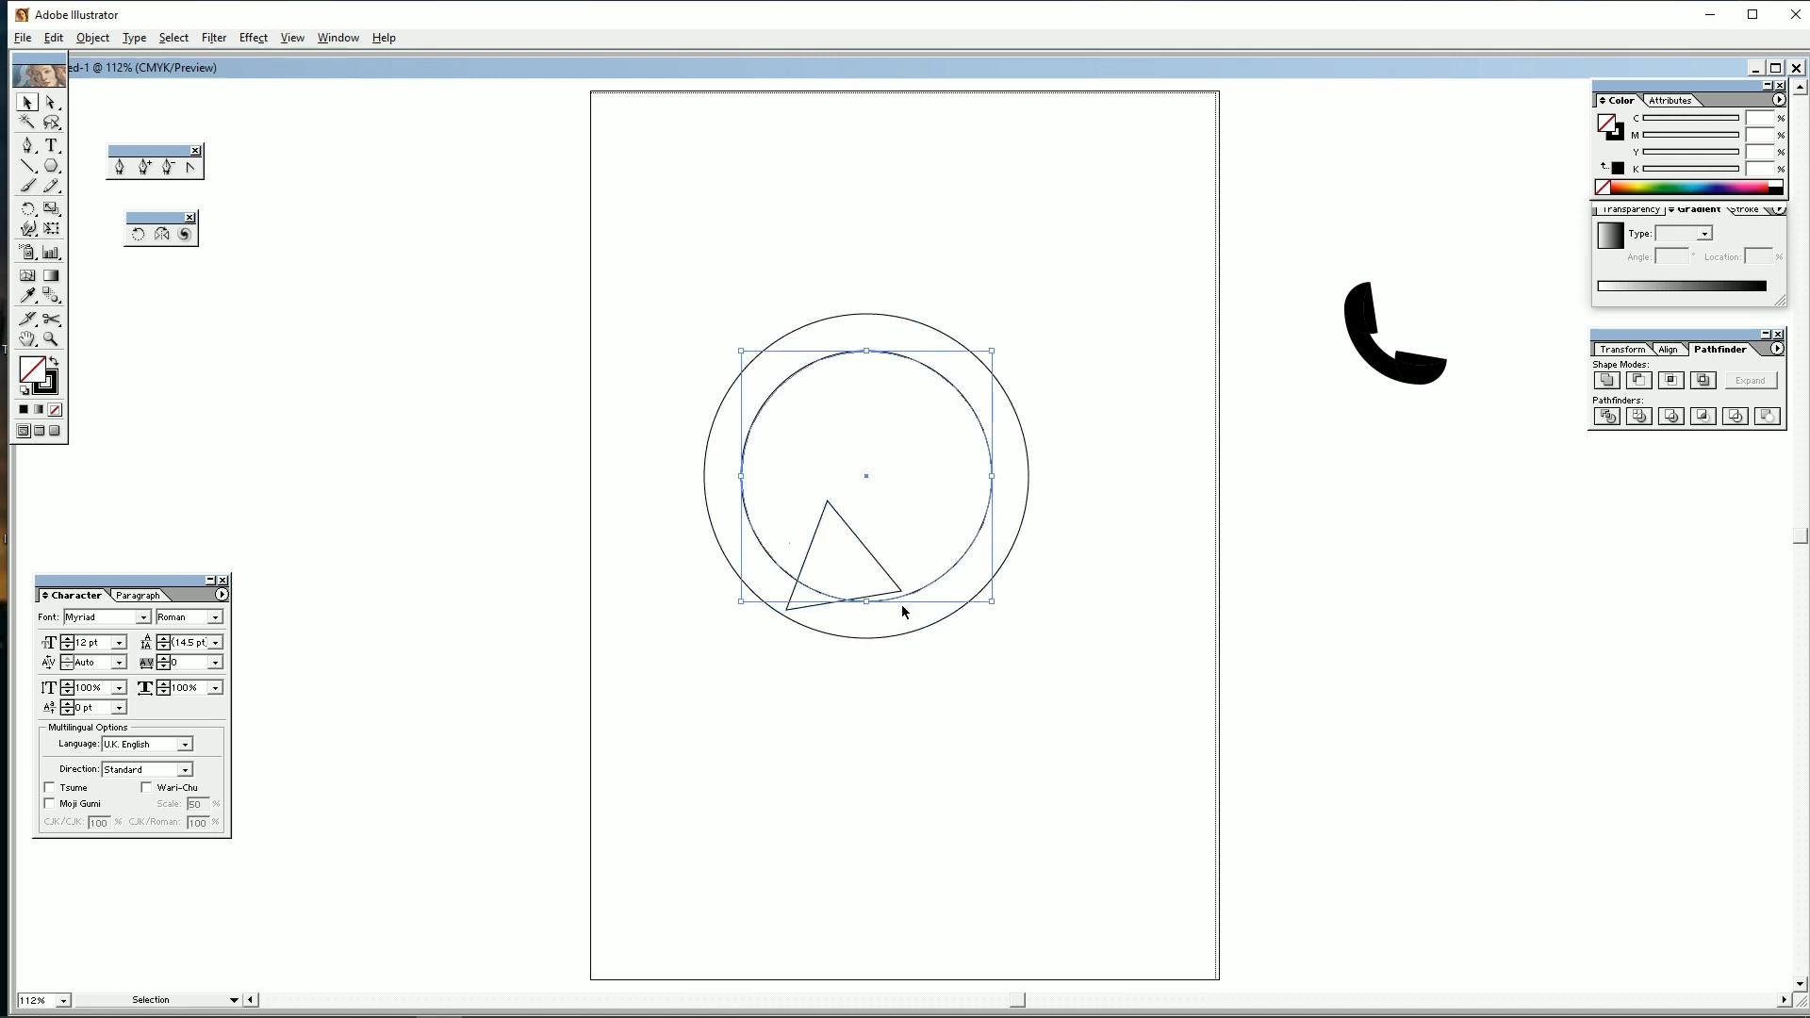
pyautogui.click(1105, 777)
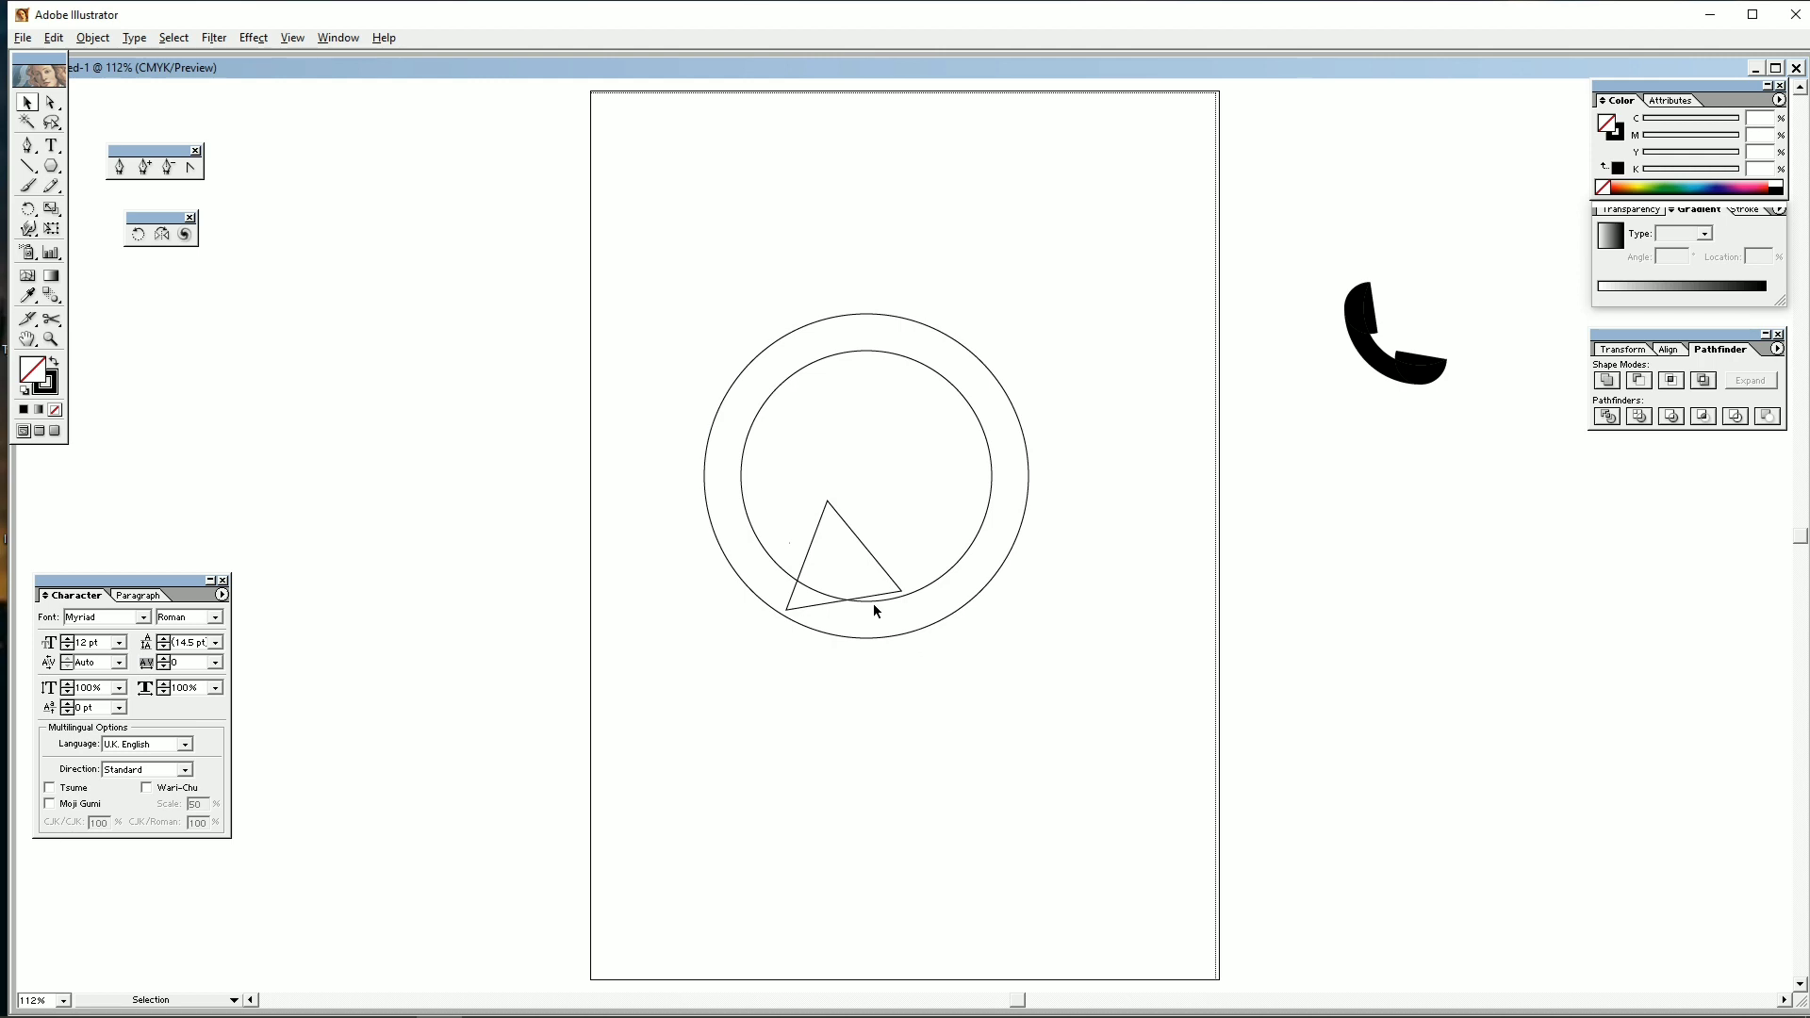
# Select the inner circle and the triangle and merge them into one speech bubble shape with Pathfinder's Add to shape area.
pyautogui.moveTo(873, 603); pyautogui.dragTo(862, 529)
pyautogui.click(1611, 383)
pyautogui.click(1087, 674)
# Select the outer circle and the speech bubble and fill both with a dark green of C 100, M 1.18, Y 87, K 0.
pyautogui.moveTo(889, 640); pyautogui.dragTo(865, 575)
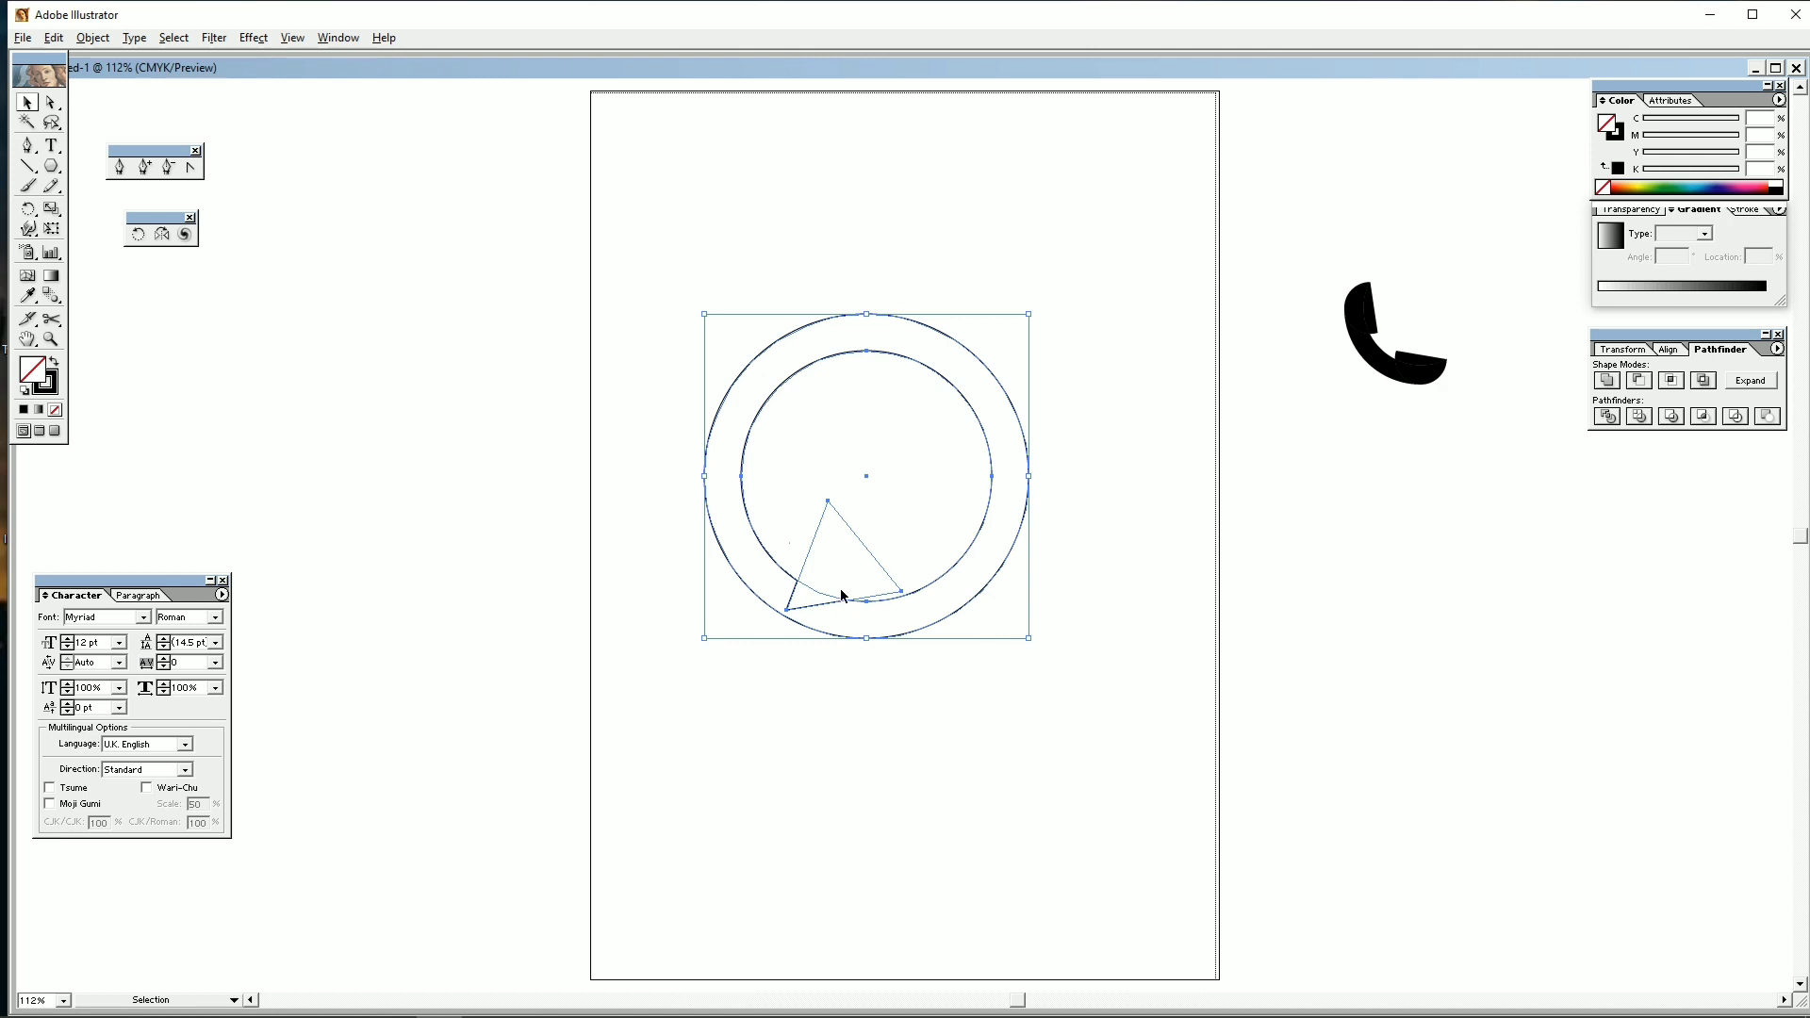
pyautogui.click(1678, 184)
pyautogui.moveTo(1696, 158); pyautogui.dragTo(1649, 162)
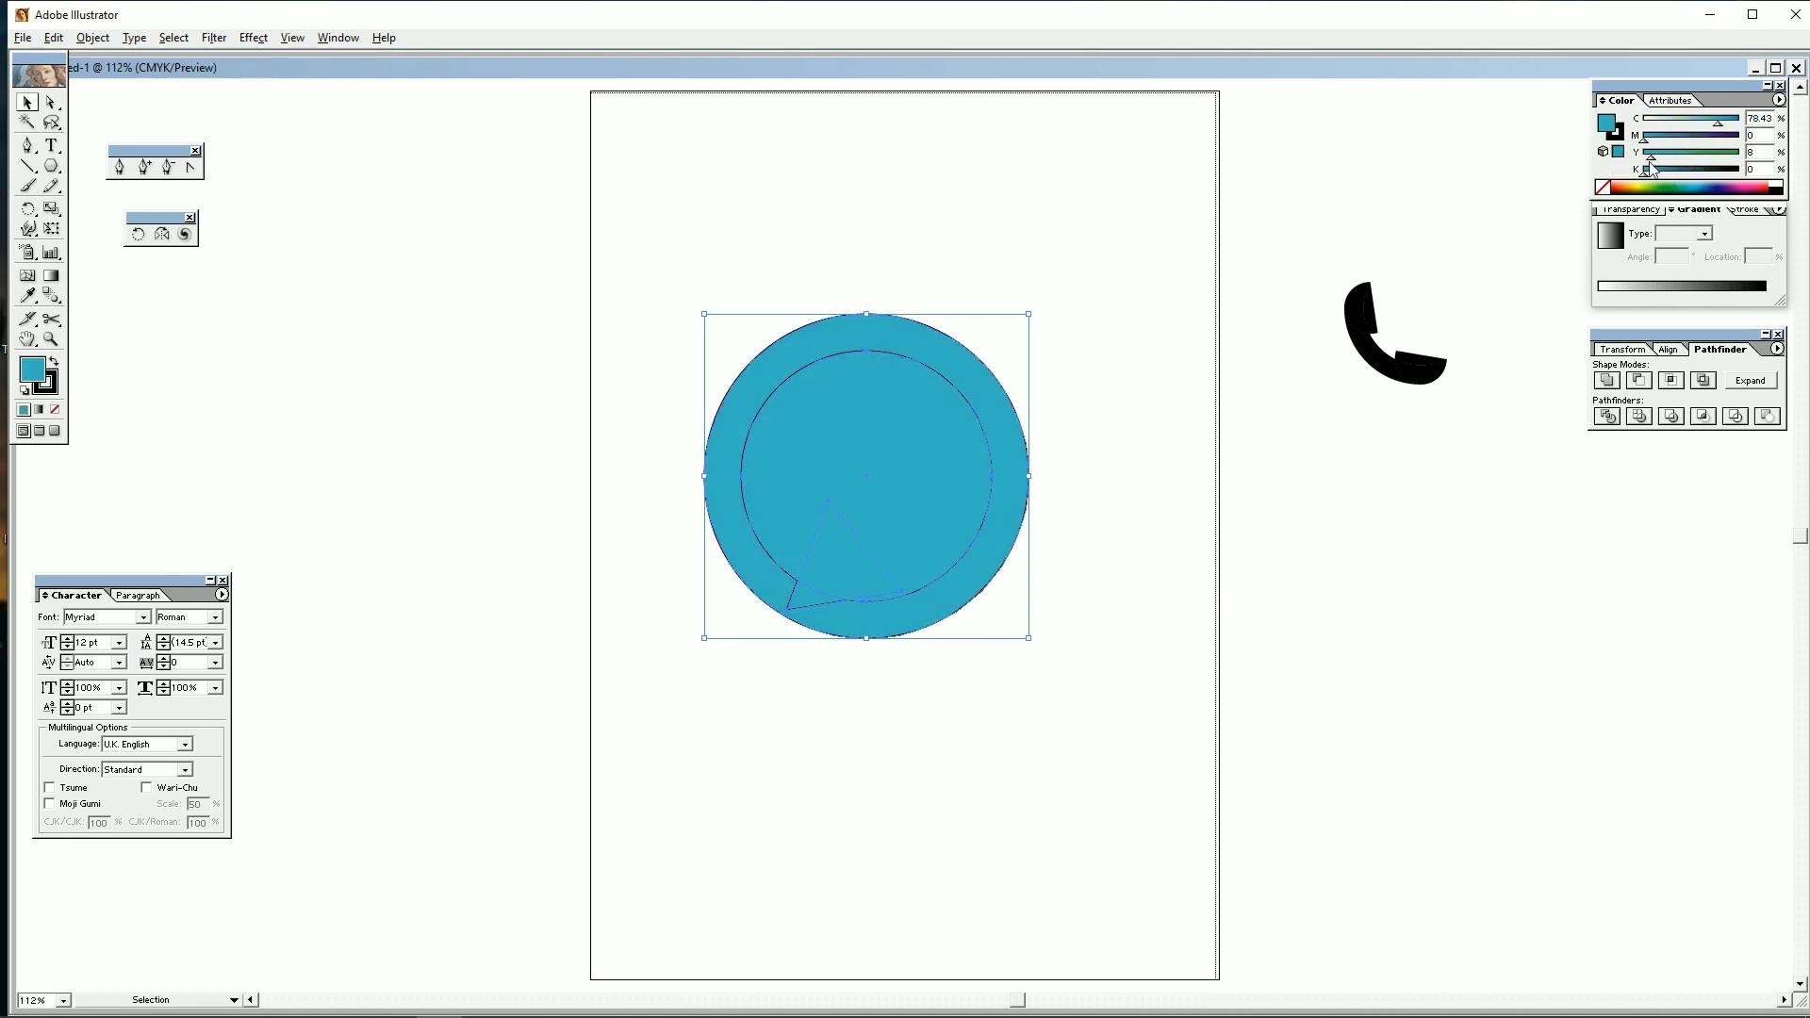
pyautogui.click(1709, 156)
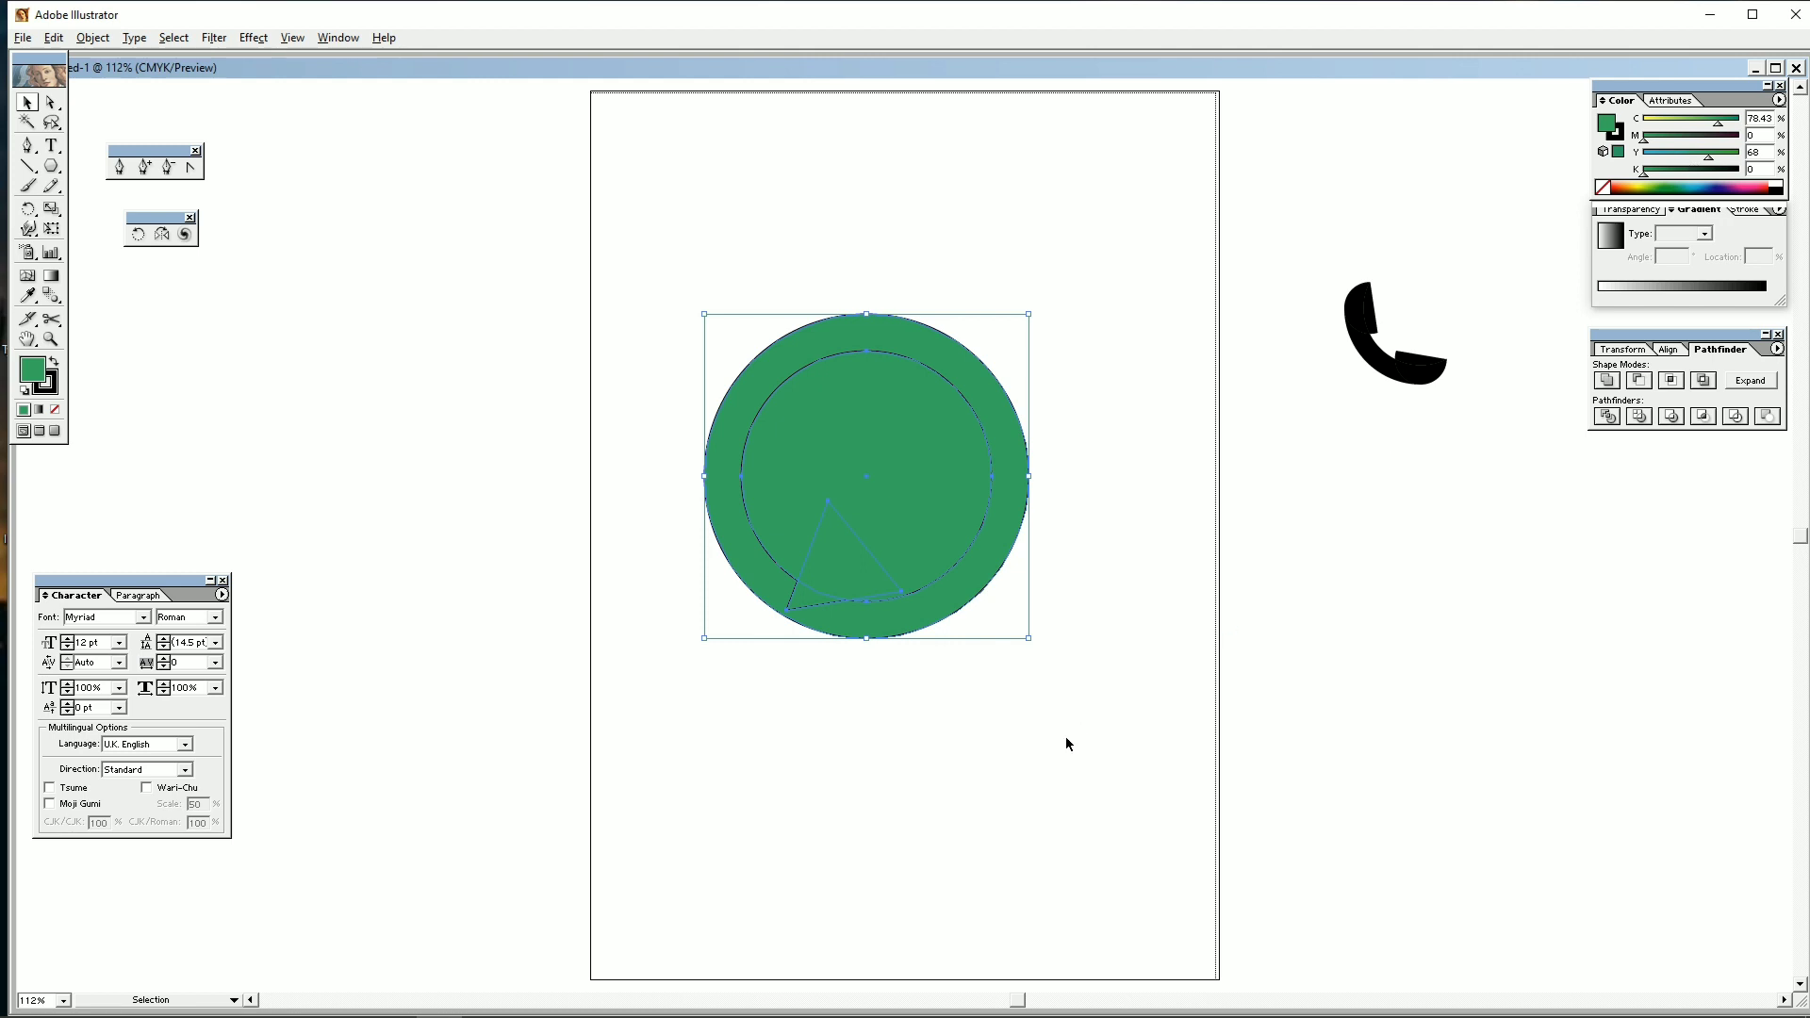
pyautogui.click(1645, 182)
pyautogui.moveTo(1674, 158); pyautogui.dragTo(1741, 125)
pyautogui.click(1726, 158)
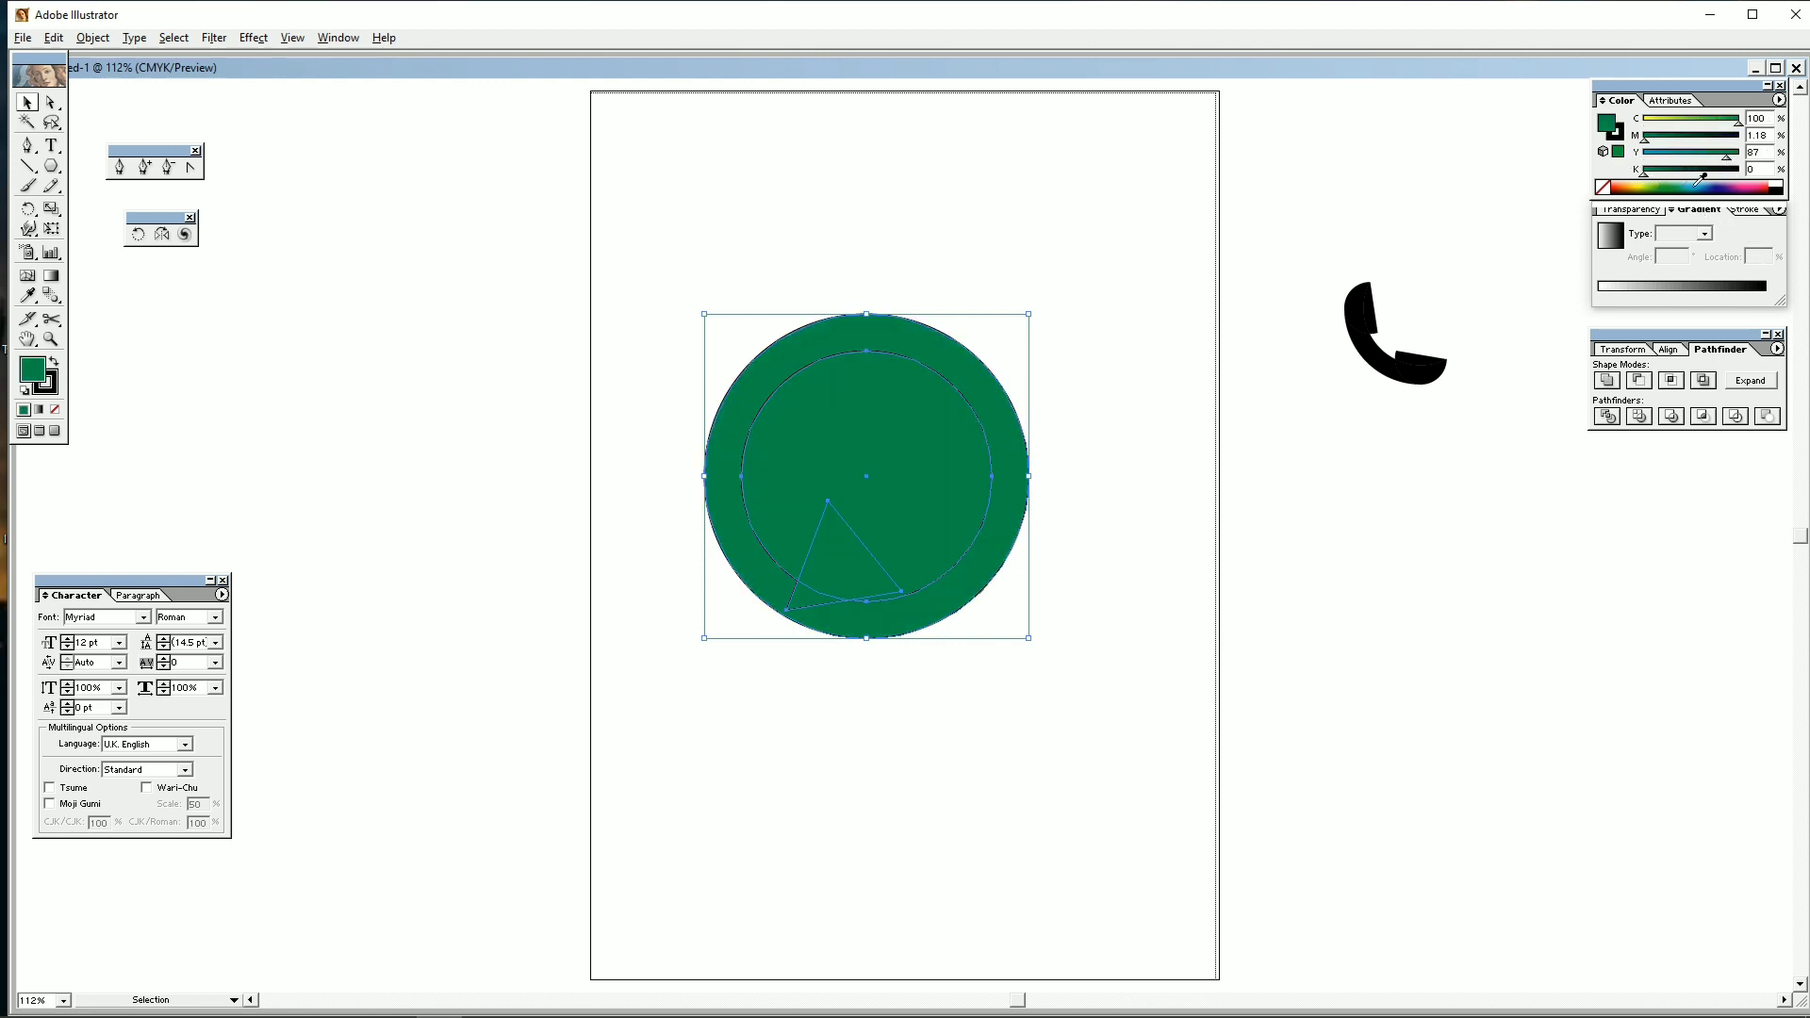
# Try other green and blue fills on the selected shapes, ending with C 100, M 0, Y 100, K 0.
pyautogui.click(1662, 187)
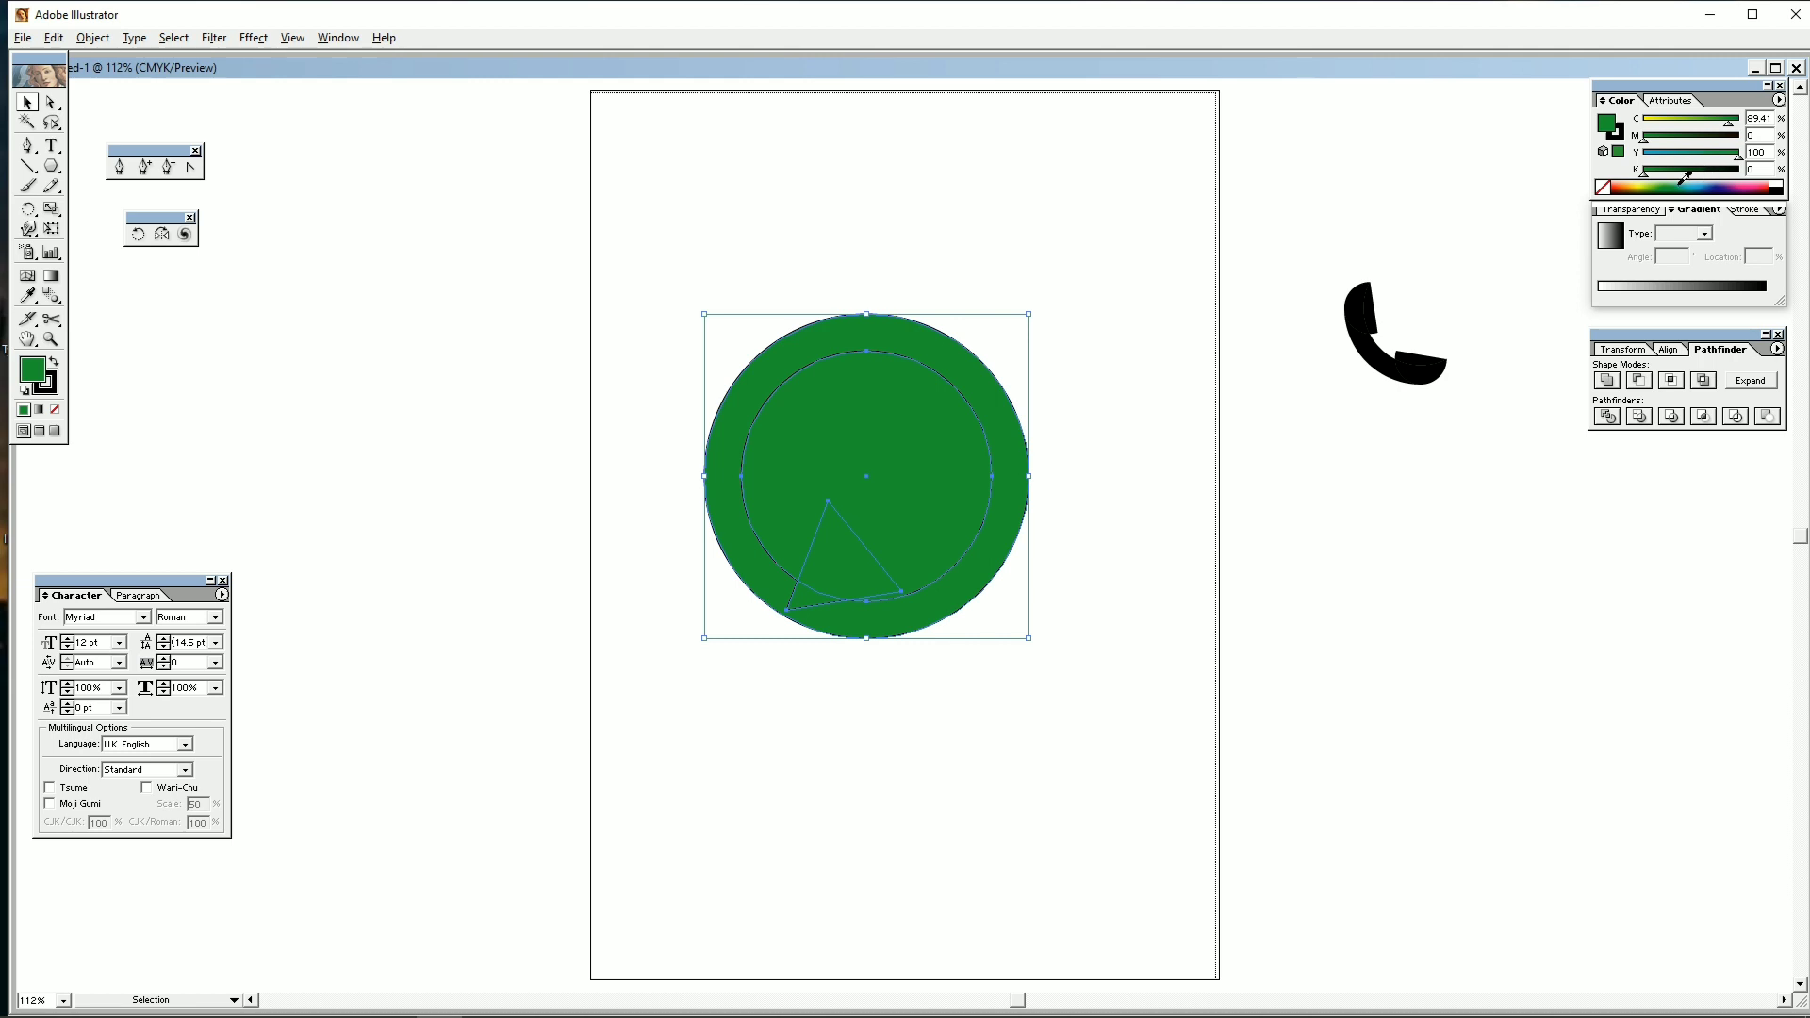
pyautogui.click(1686, 186)
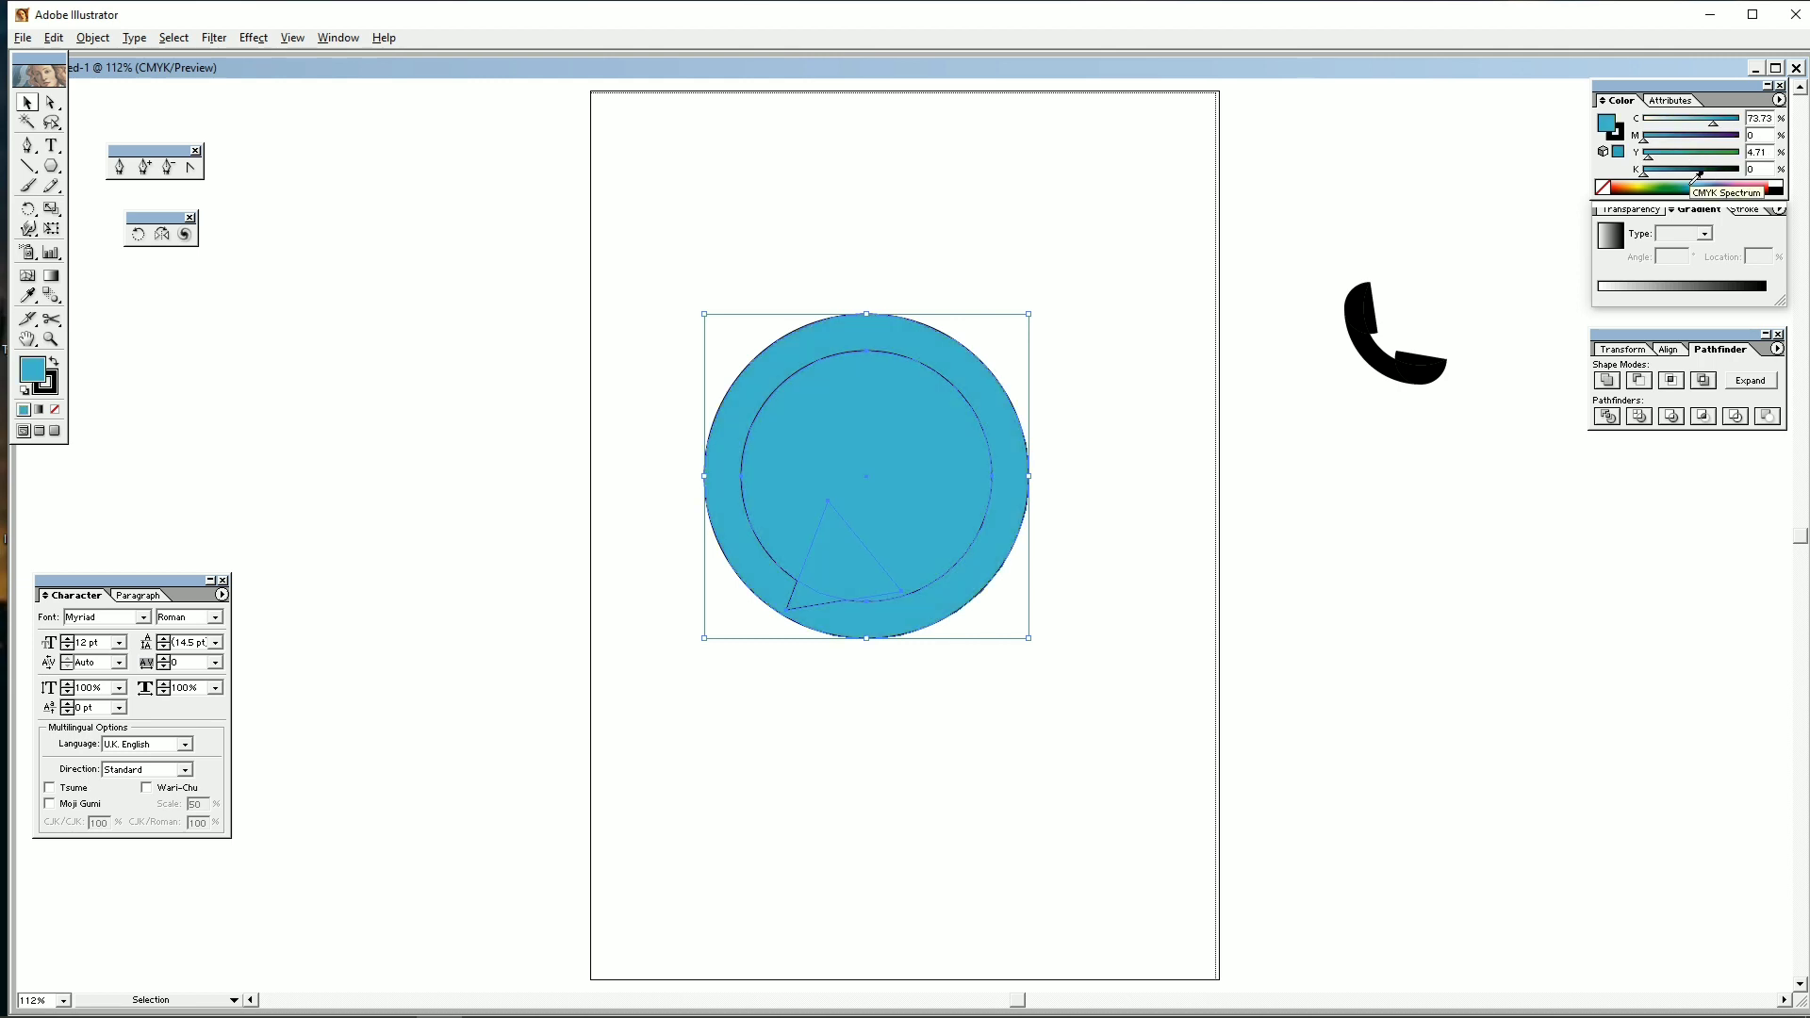
pyautogui.click(1659, 186)
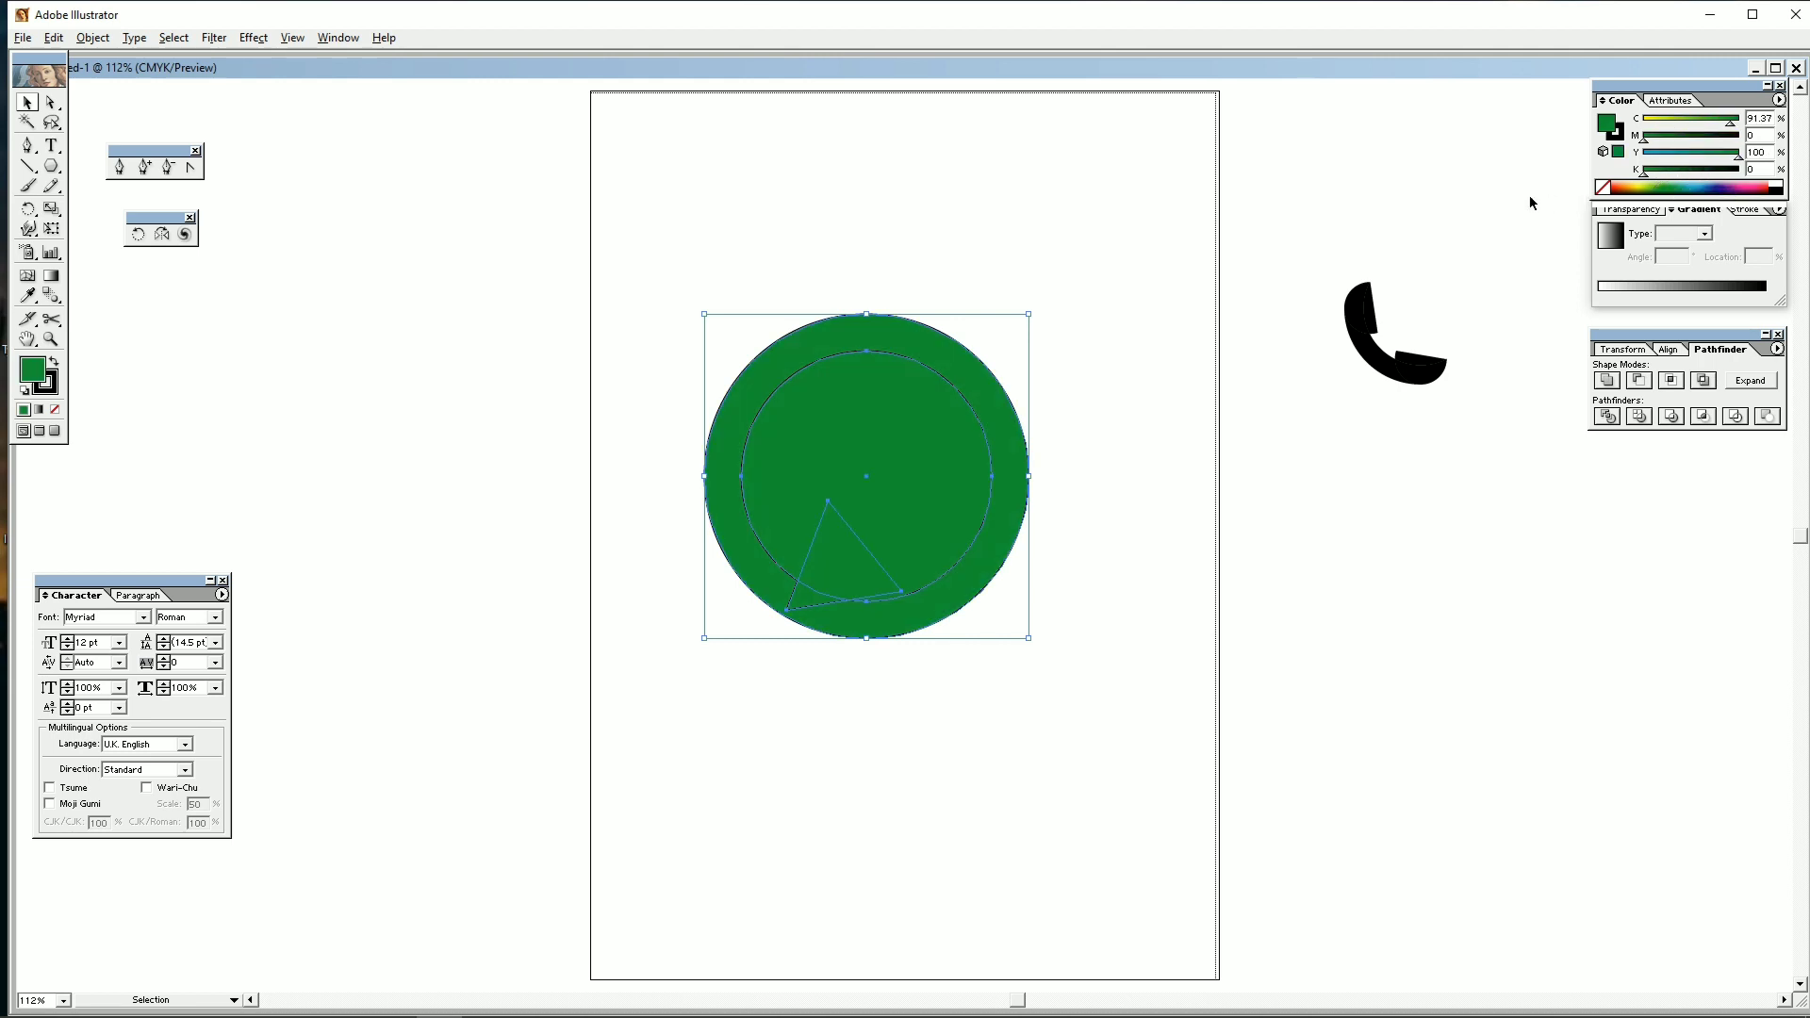
pyautogui.click(1725, 156)
pyautogui.moveTo(1707, 161); pyautogui.dragTo(1805, 127)
pyautogui.click(1683, 165)
pyautogui.click(1715, 156)
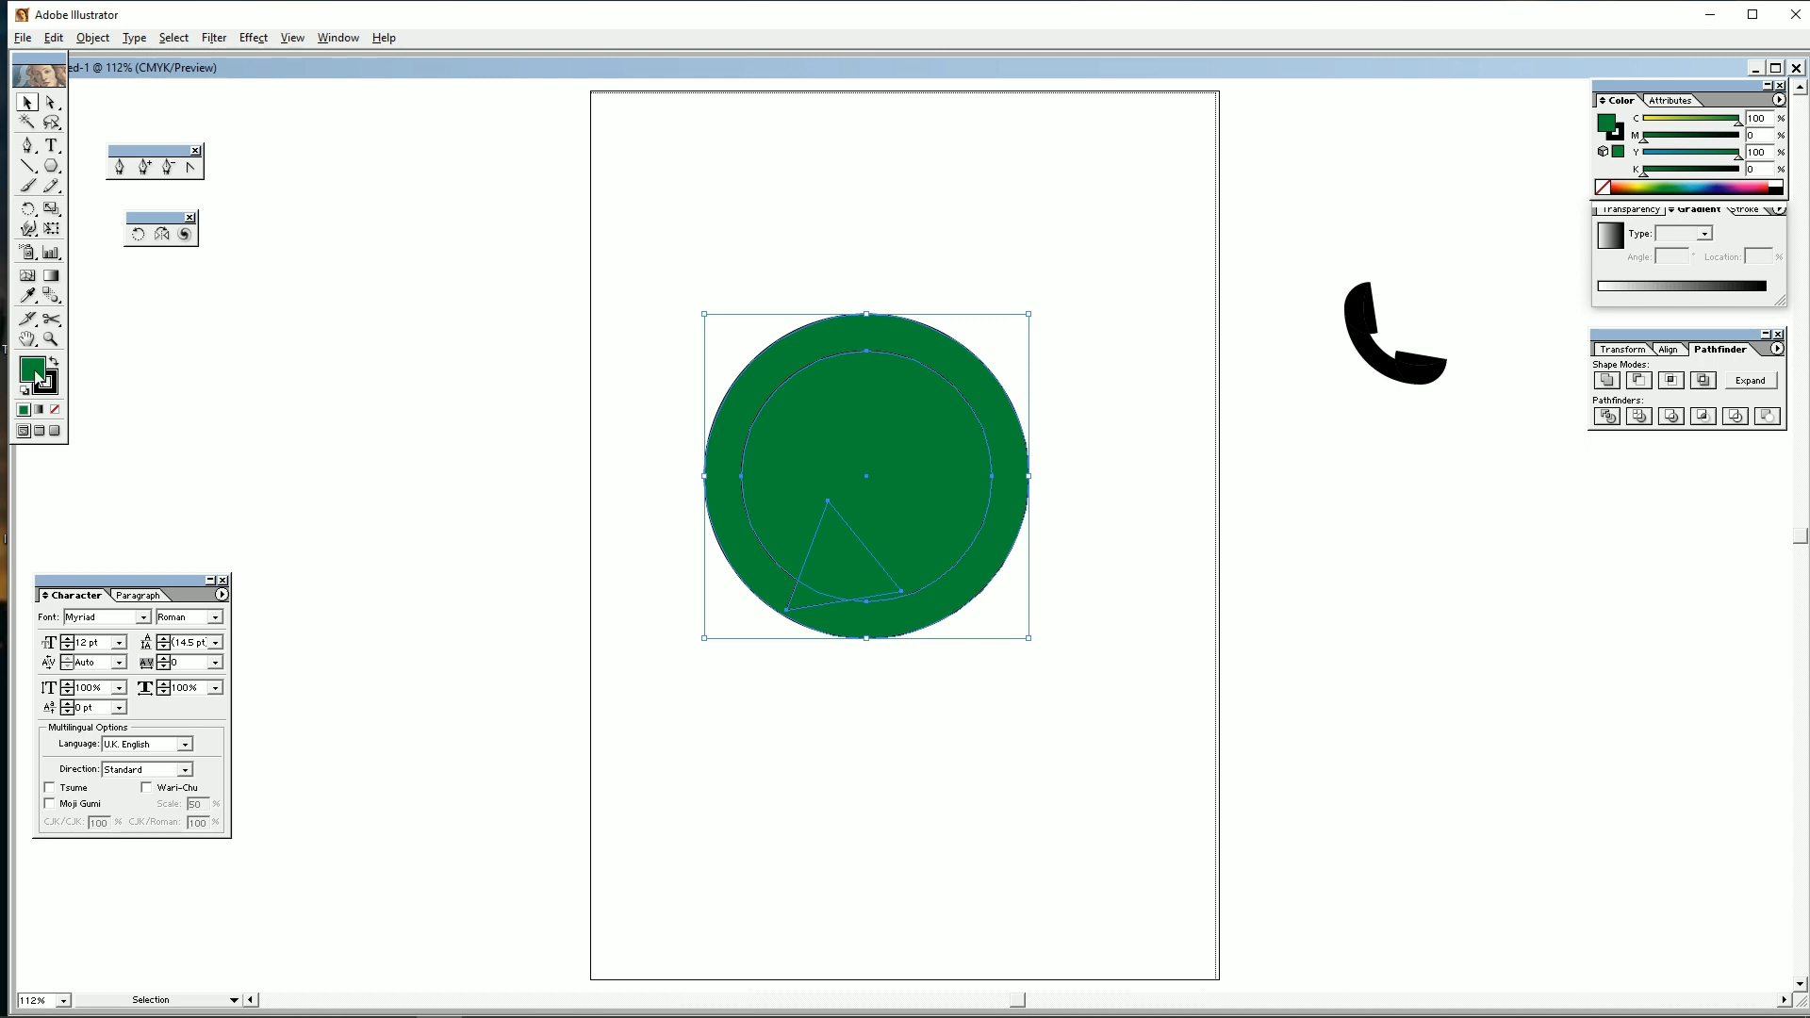
# Try brighter greens for the fill of both shapes in the Color Picker, ending with 2EFF03.
pyautogui.doubleClick(36, 373)
pyautogui.moveTo(955, 560); pyautogui.dragTo(957, 570)
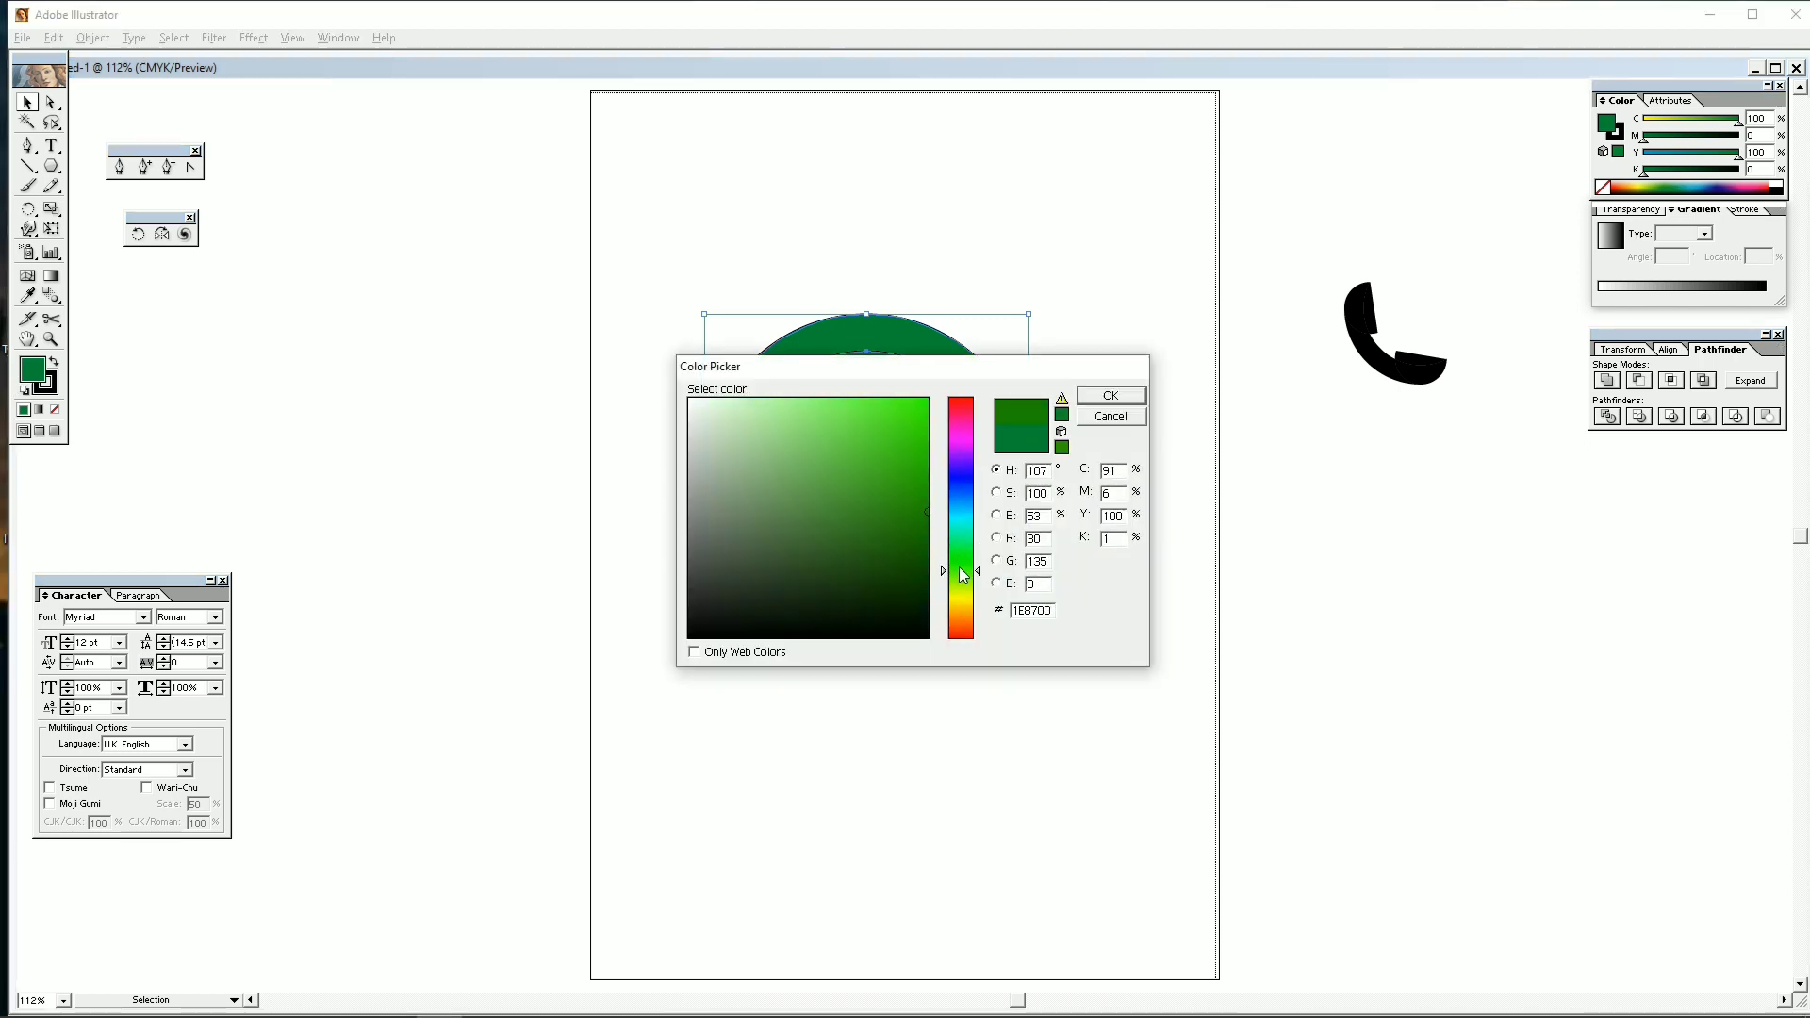
pyautogui.click(919, 409)
pyautogui.click(1092, 398)
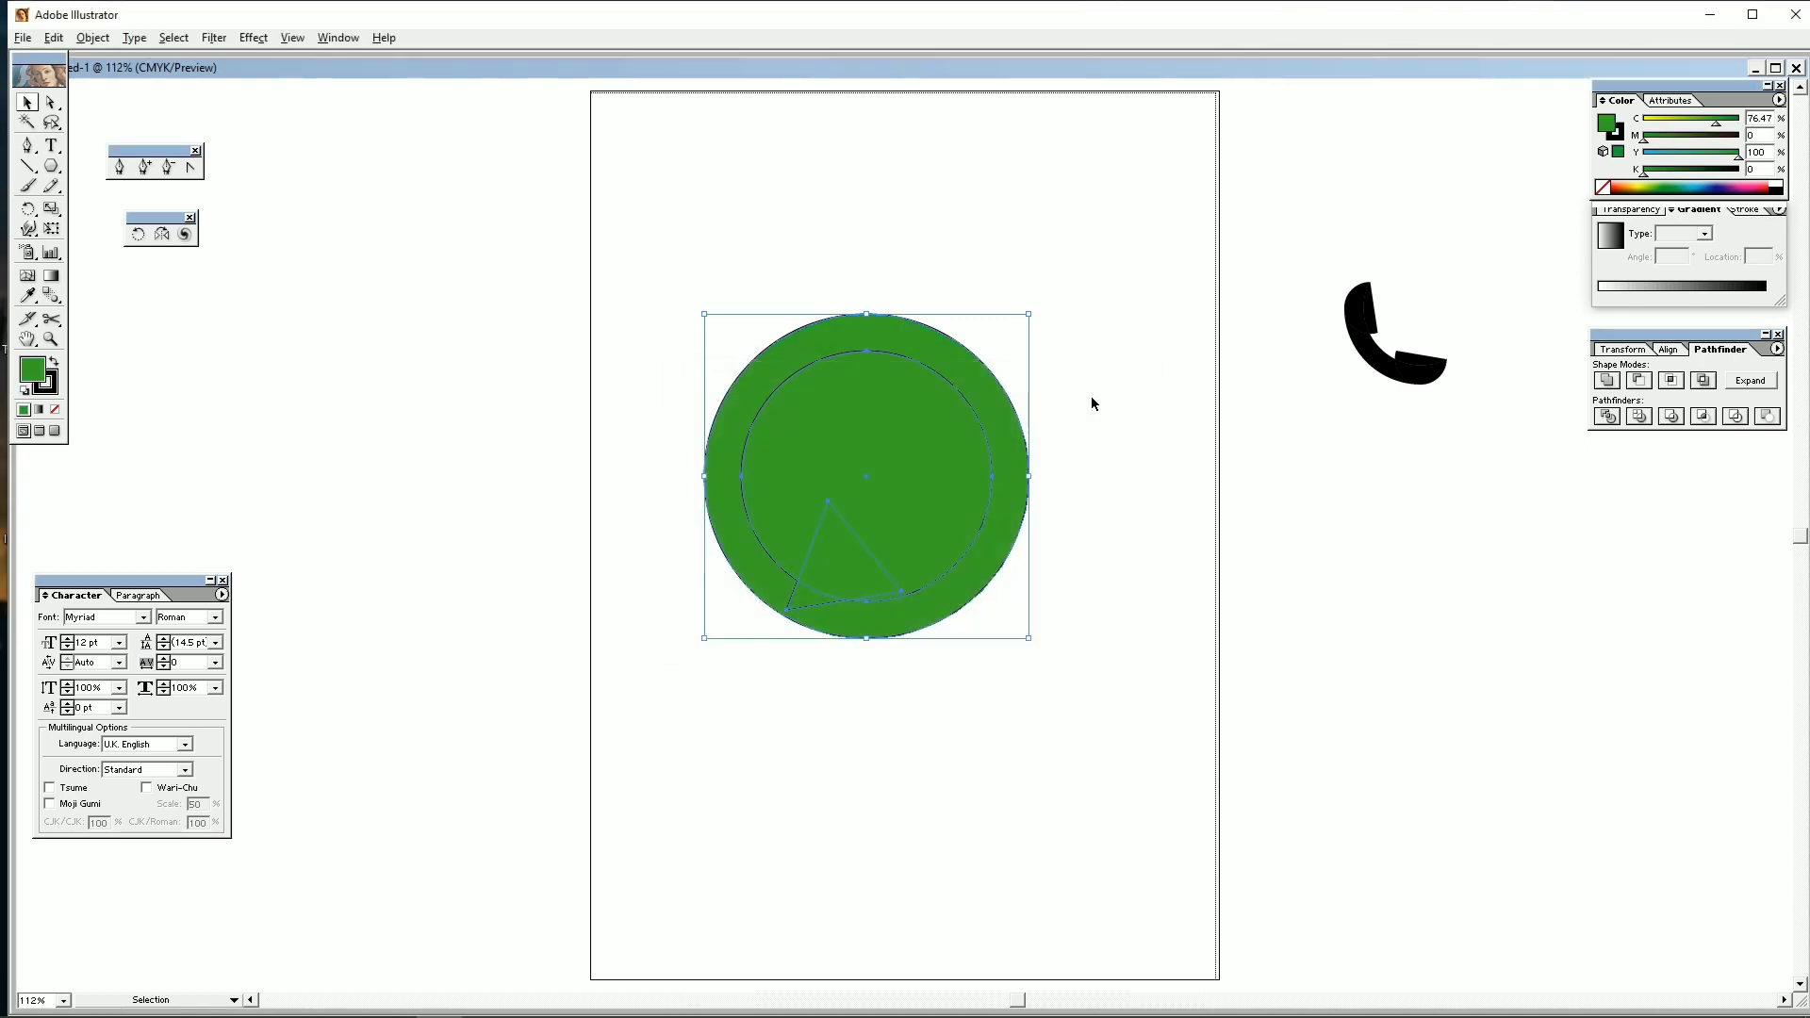
pyautogui.doubleClick(36, 371)
pyautogui.click(926, 400)
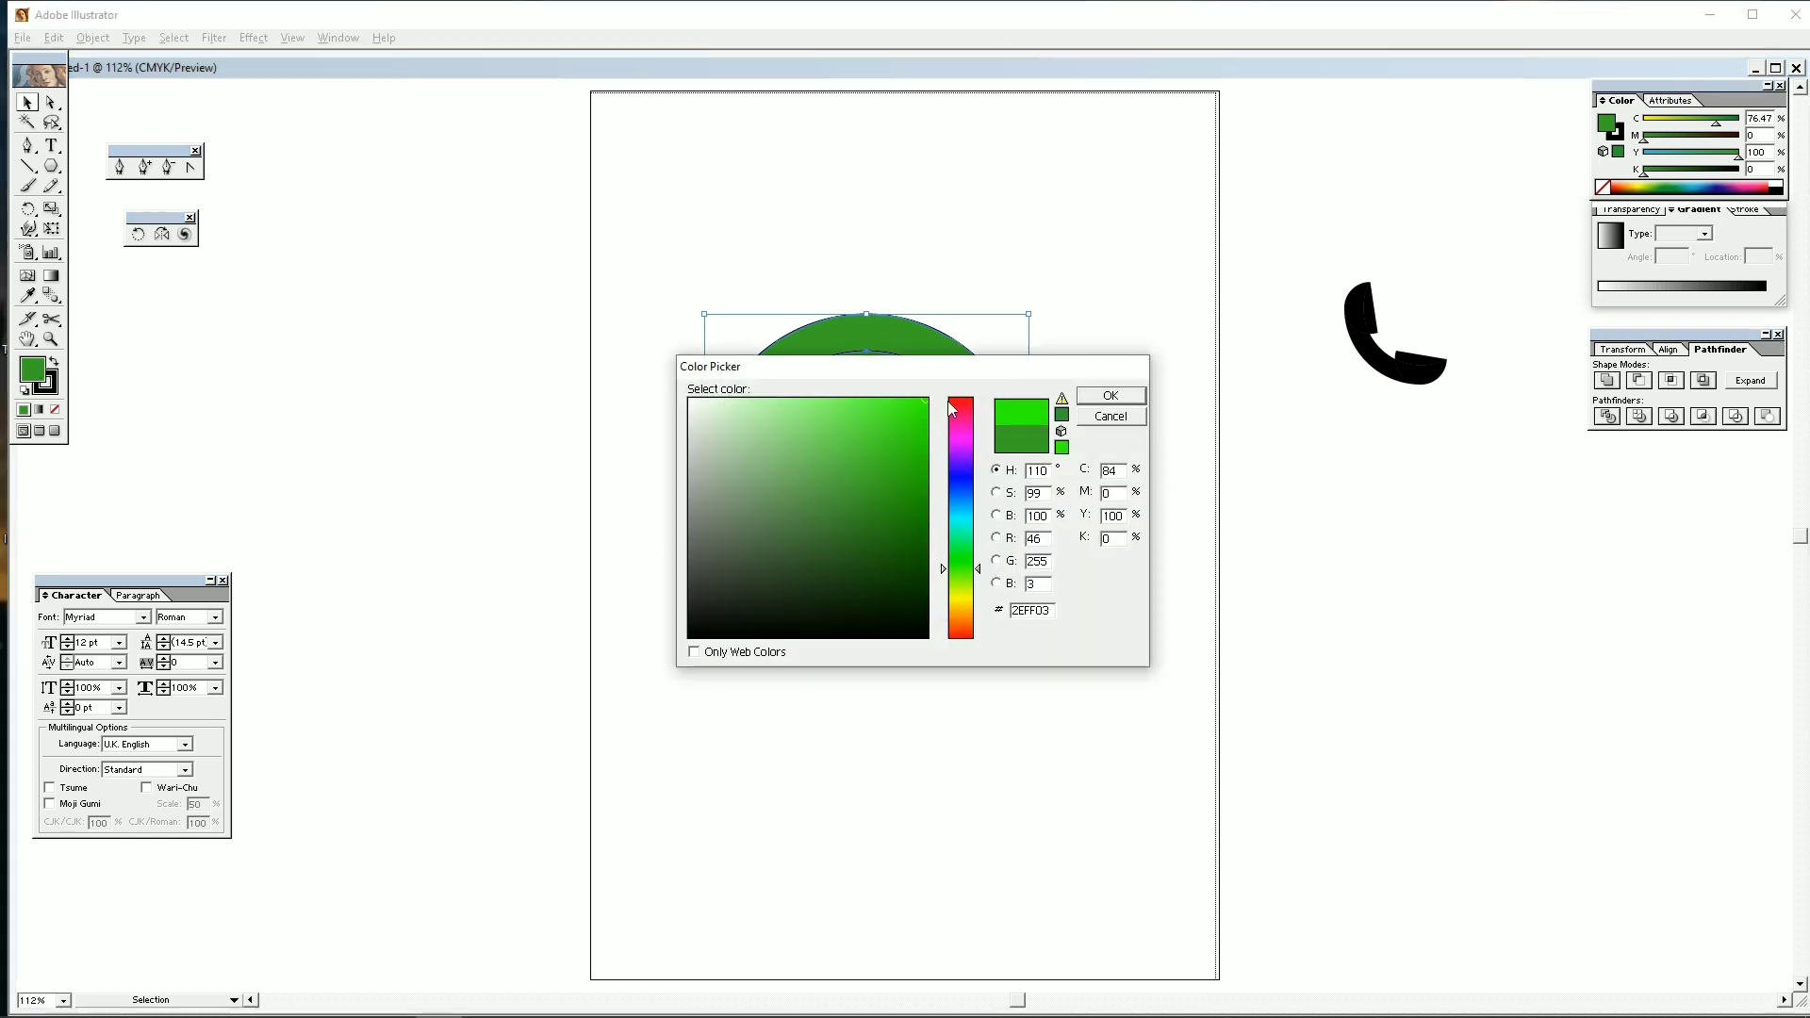
pyautogui.click(1096, 401)
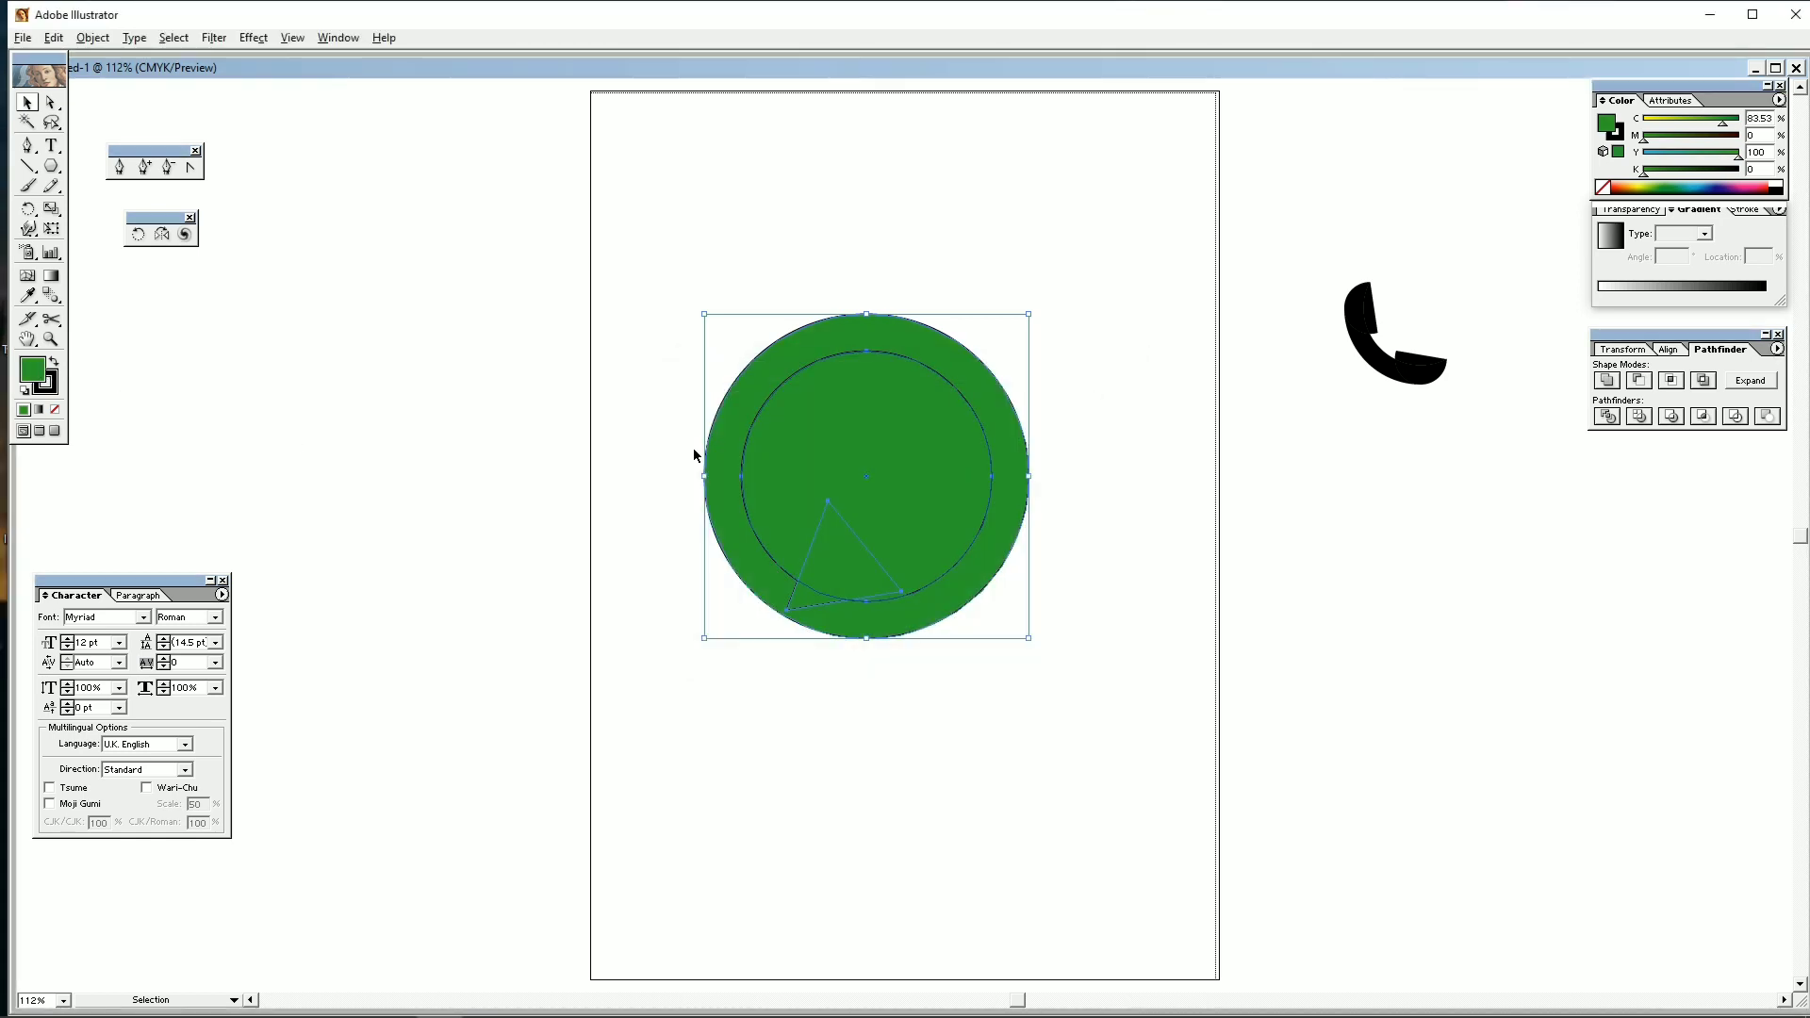
# Set the fill of the outer circle and speech bubble to the light green 4CFC6E in the Color Picker and deselect them.
pyautogui.doubleClick(36, 371)
pyautogui.click(861, 493)
pyautogui.moveTo(960, 569)
pyautogui.mouseDown()
pyautogui.moveTo(964, 523)
pyautogui.moveTo(974, 594)
pyautogui.moveTo(974, 538)
pyautogui.moveTo(974, 556)
pyautogui.mouseUp()
pyautogui.moveTo(865, 490); pyautogui.dragTo(859, 407)
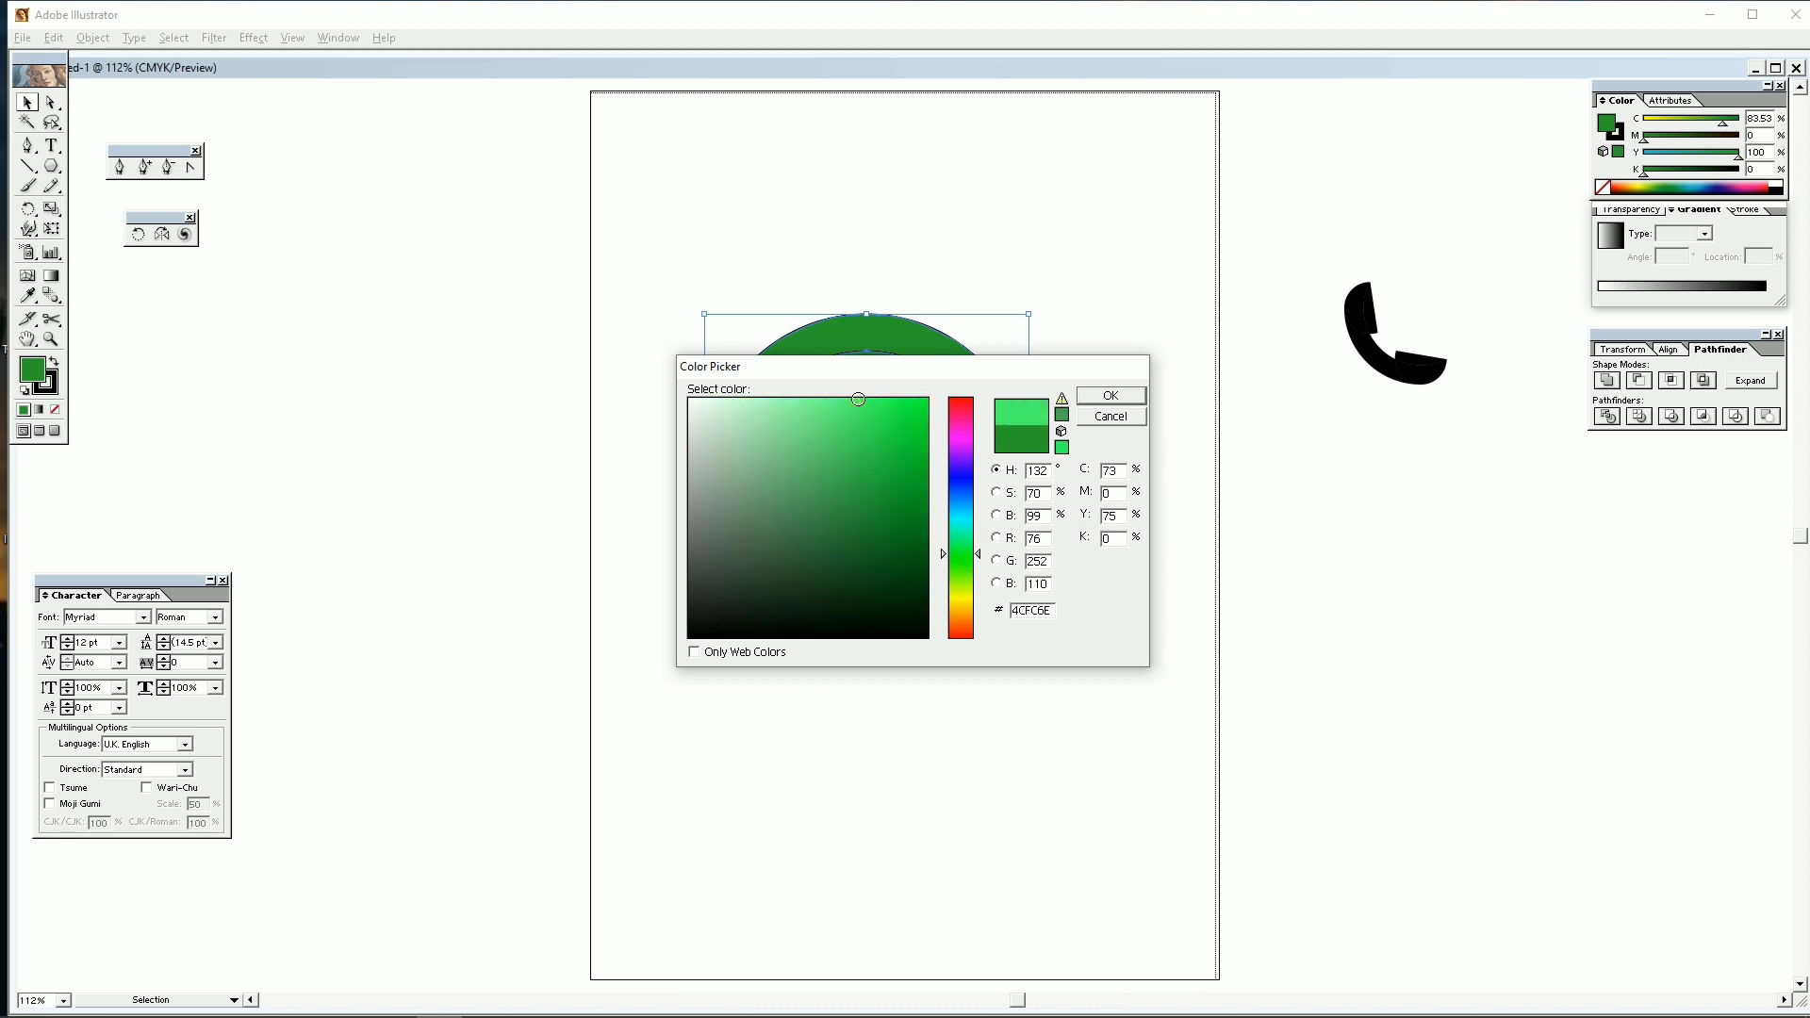
pyautogui.click(1103, 395)
pyautogui.click(817, 842)
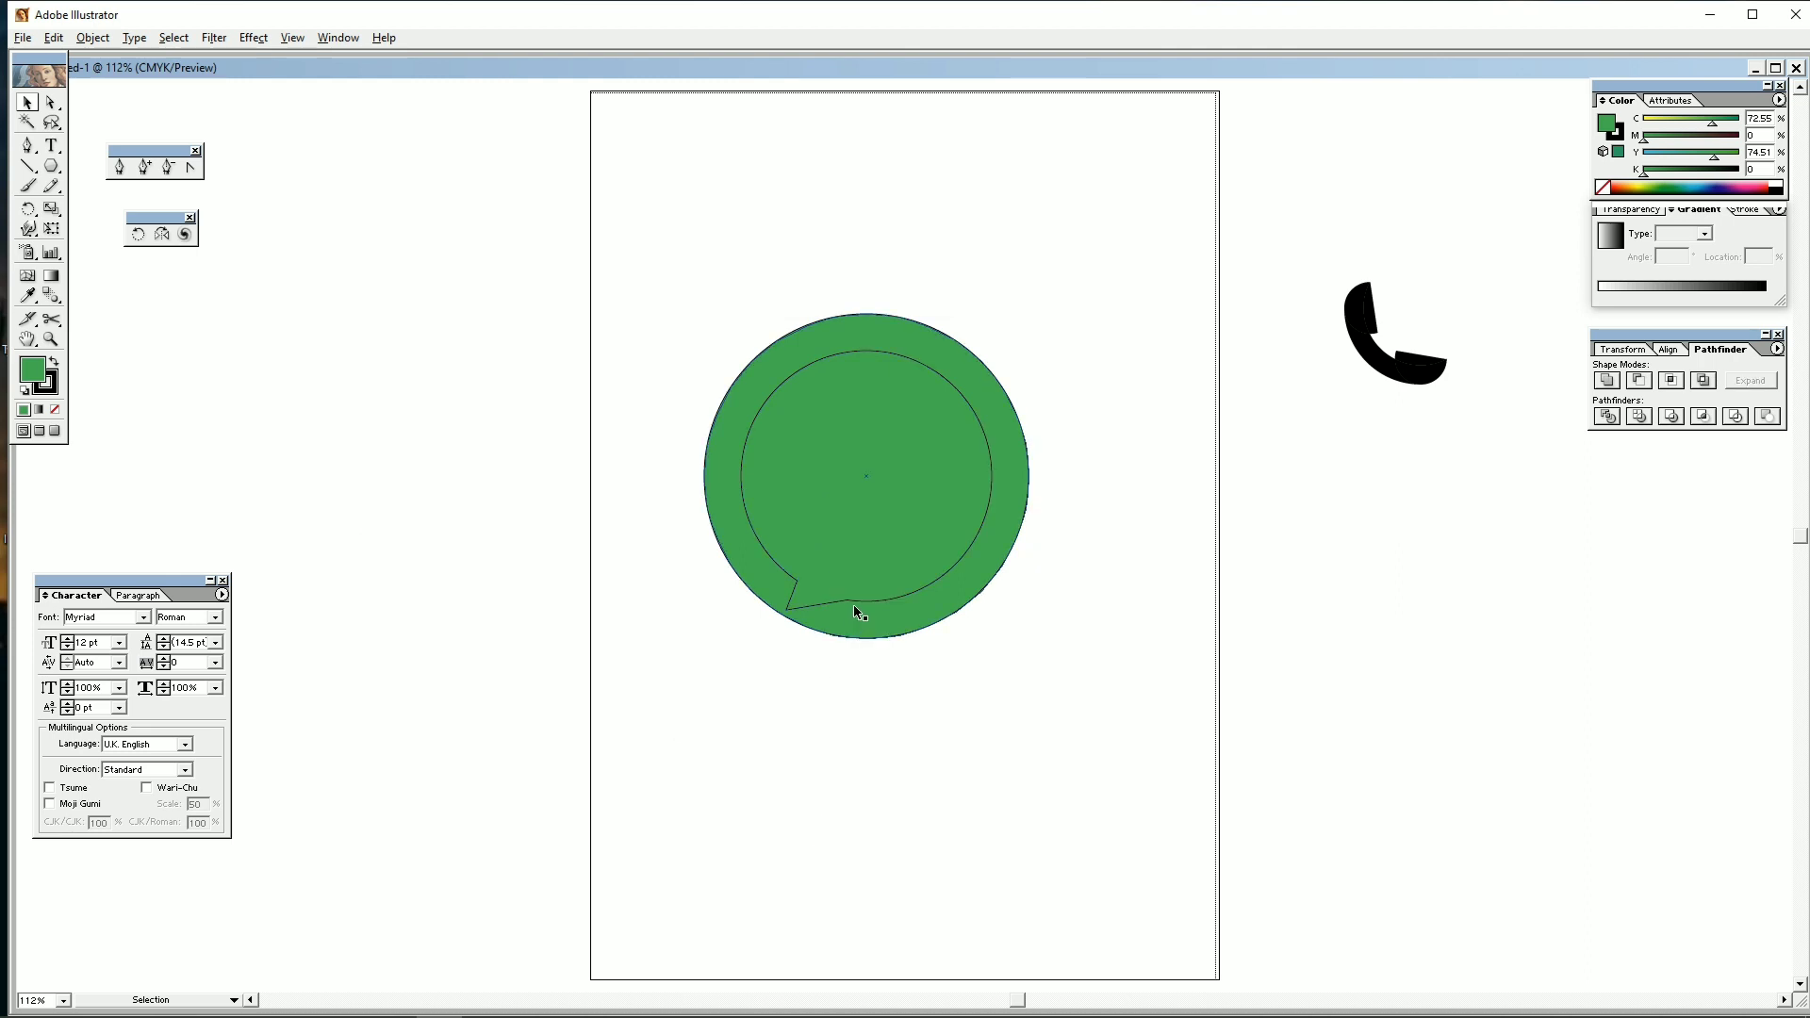
# Give the speech bubble a white stroke with a weight of 2 pt.
pyautogui.click(852, 602)
pyautogui.click(52, 389)
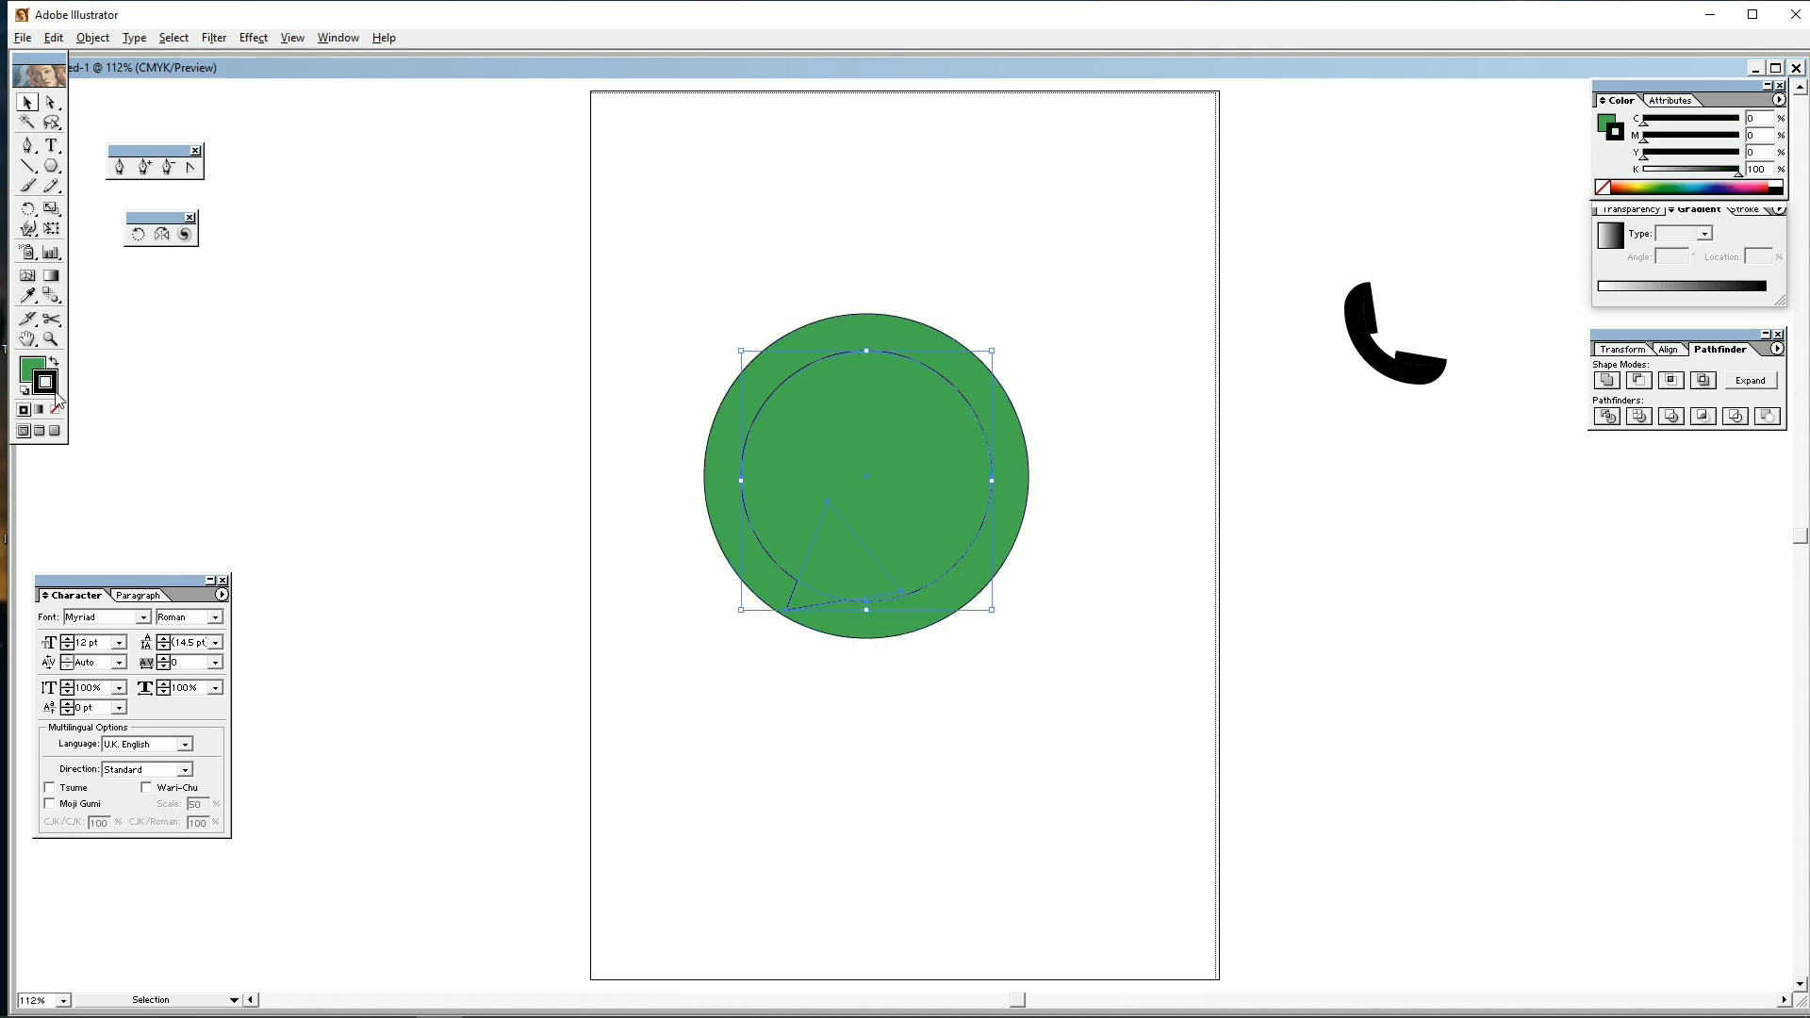
pyautogui.click(1778, 182)
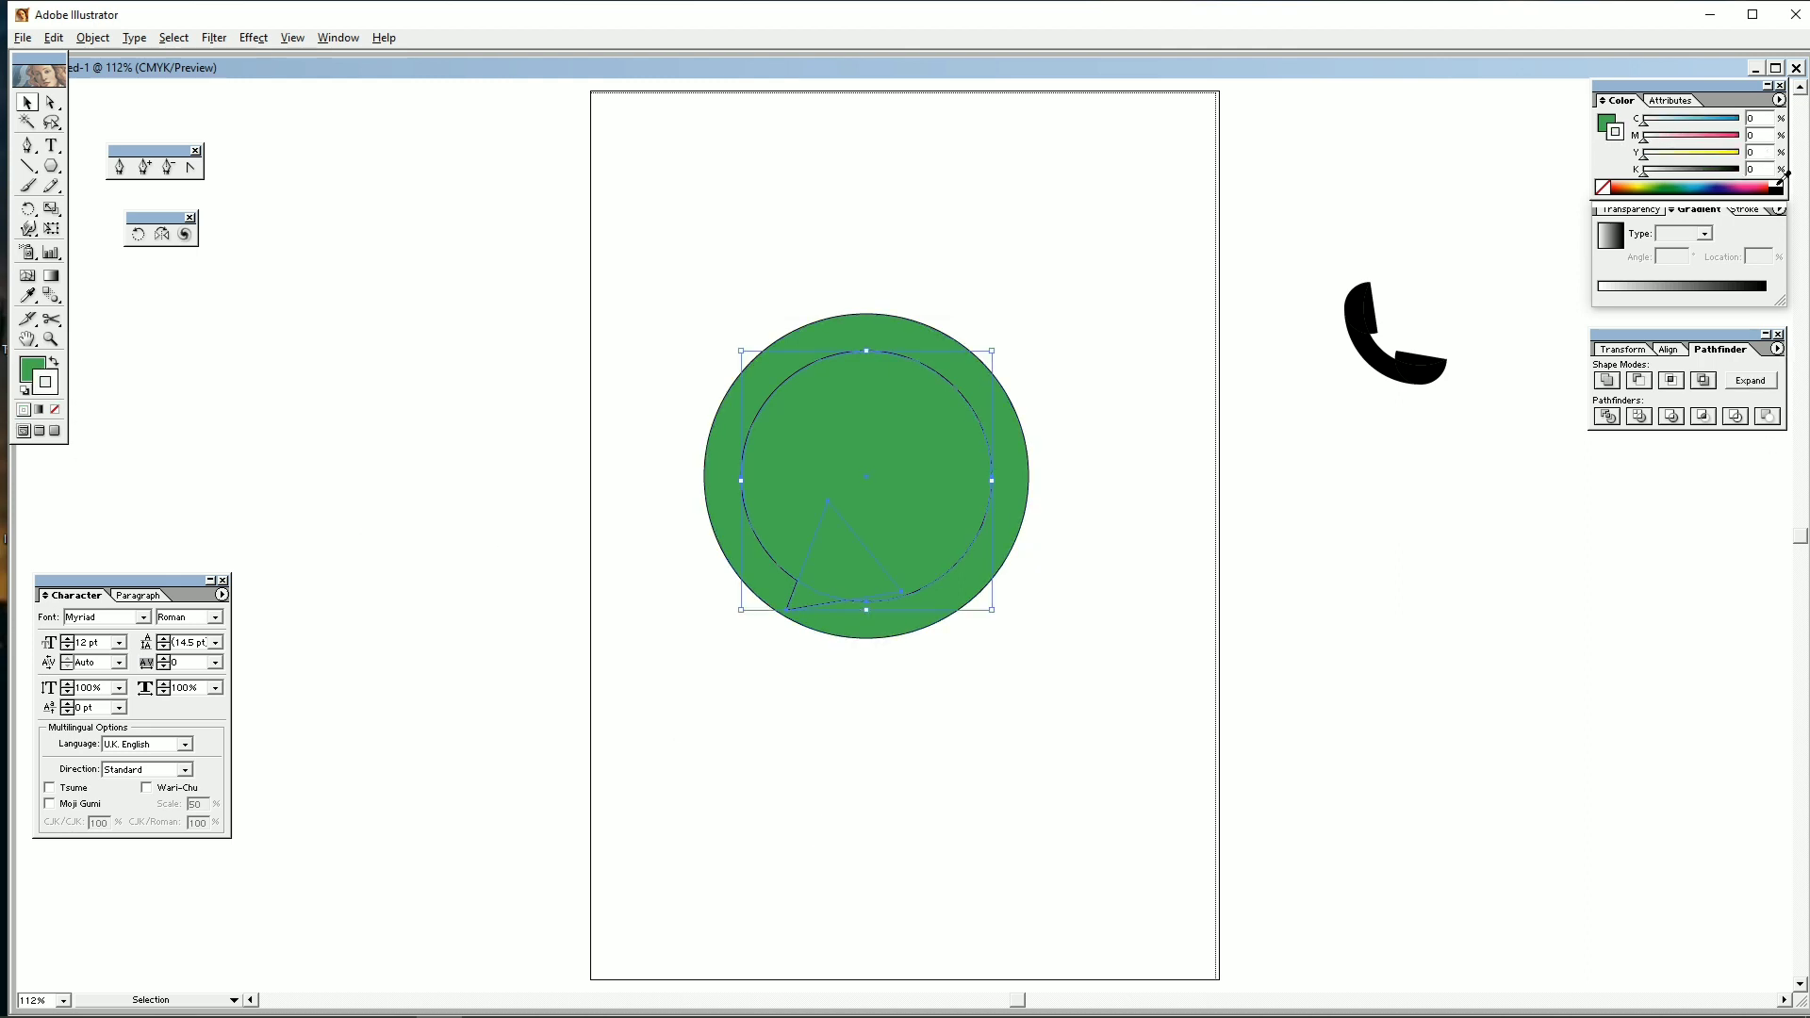
pyautogui.click(1738, 211)
pyautogui.click(1029, 673)
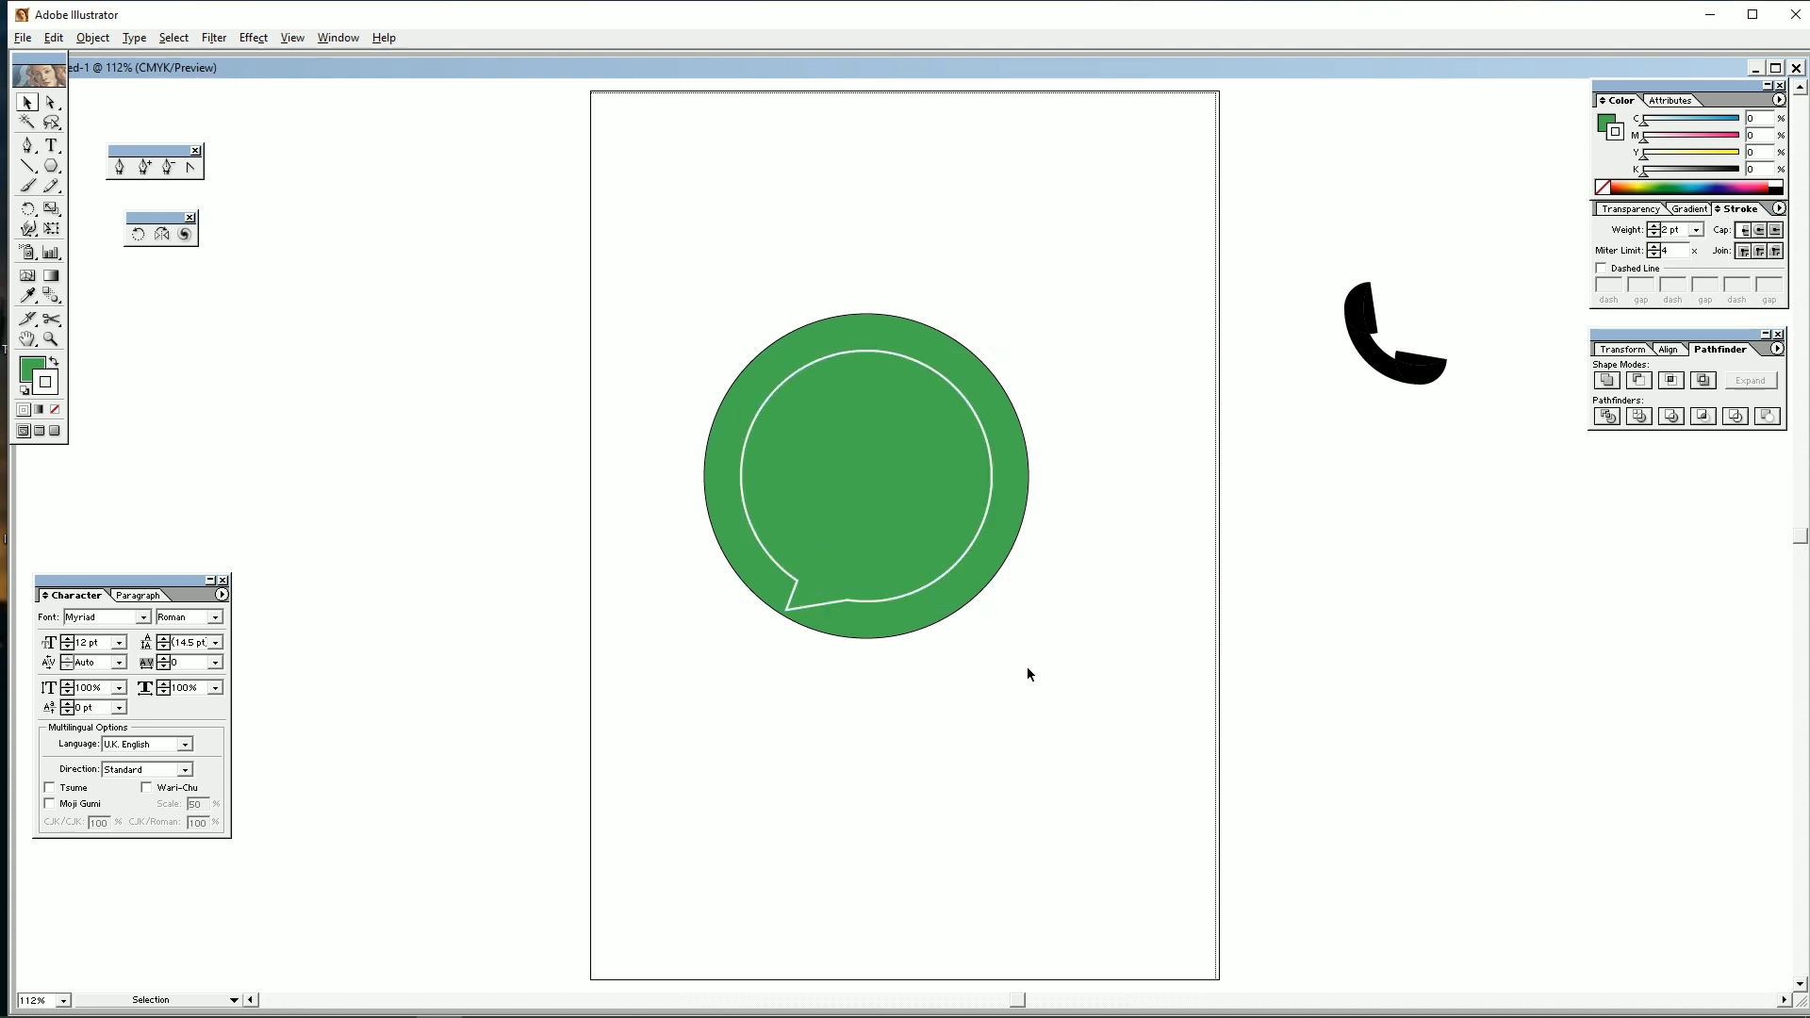
# Move the telephone handset into the middle of the speech bubble and bring it to the front.
pyautogui.moveTo(1381, 362); pyautogui.dragTo(844, 505)
pyautogui.rightClick(893, 528)
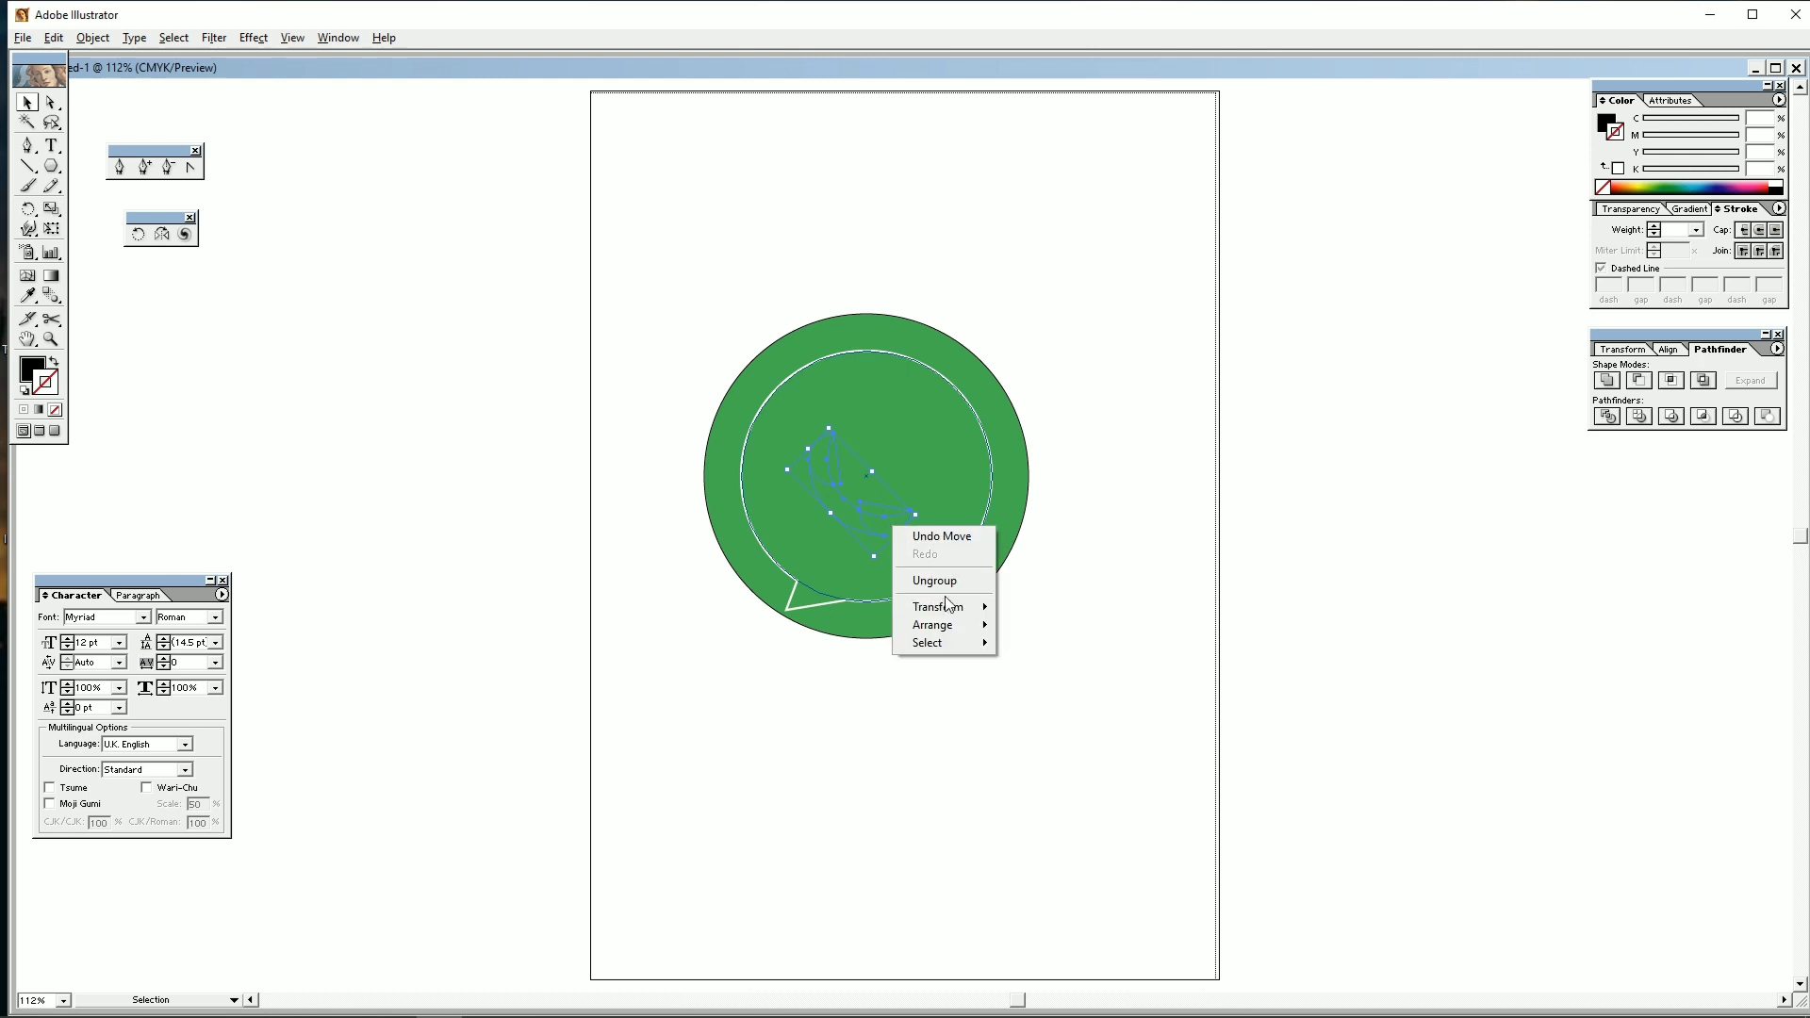
pyautogui.moveTo(939, 624)
pyautogui.click(1056, 626)
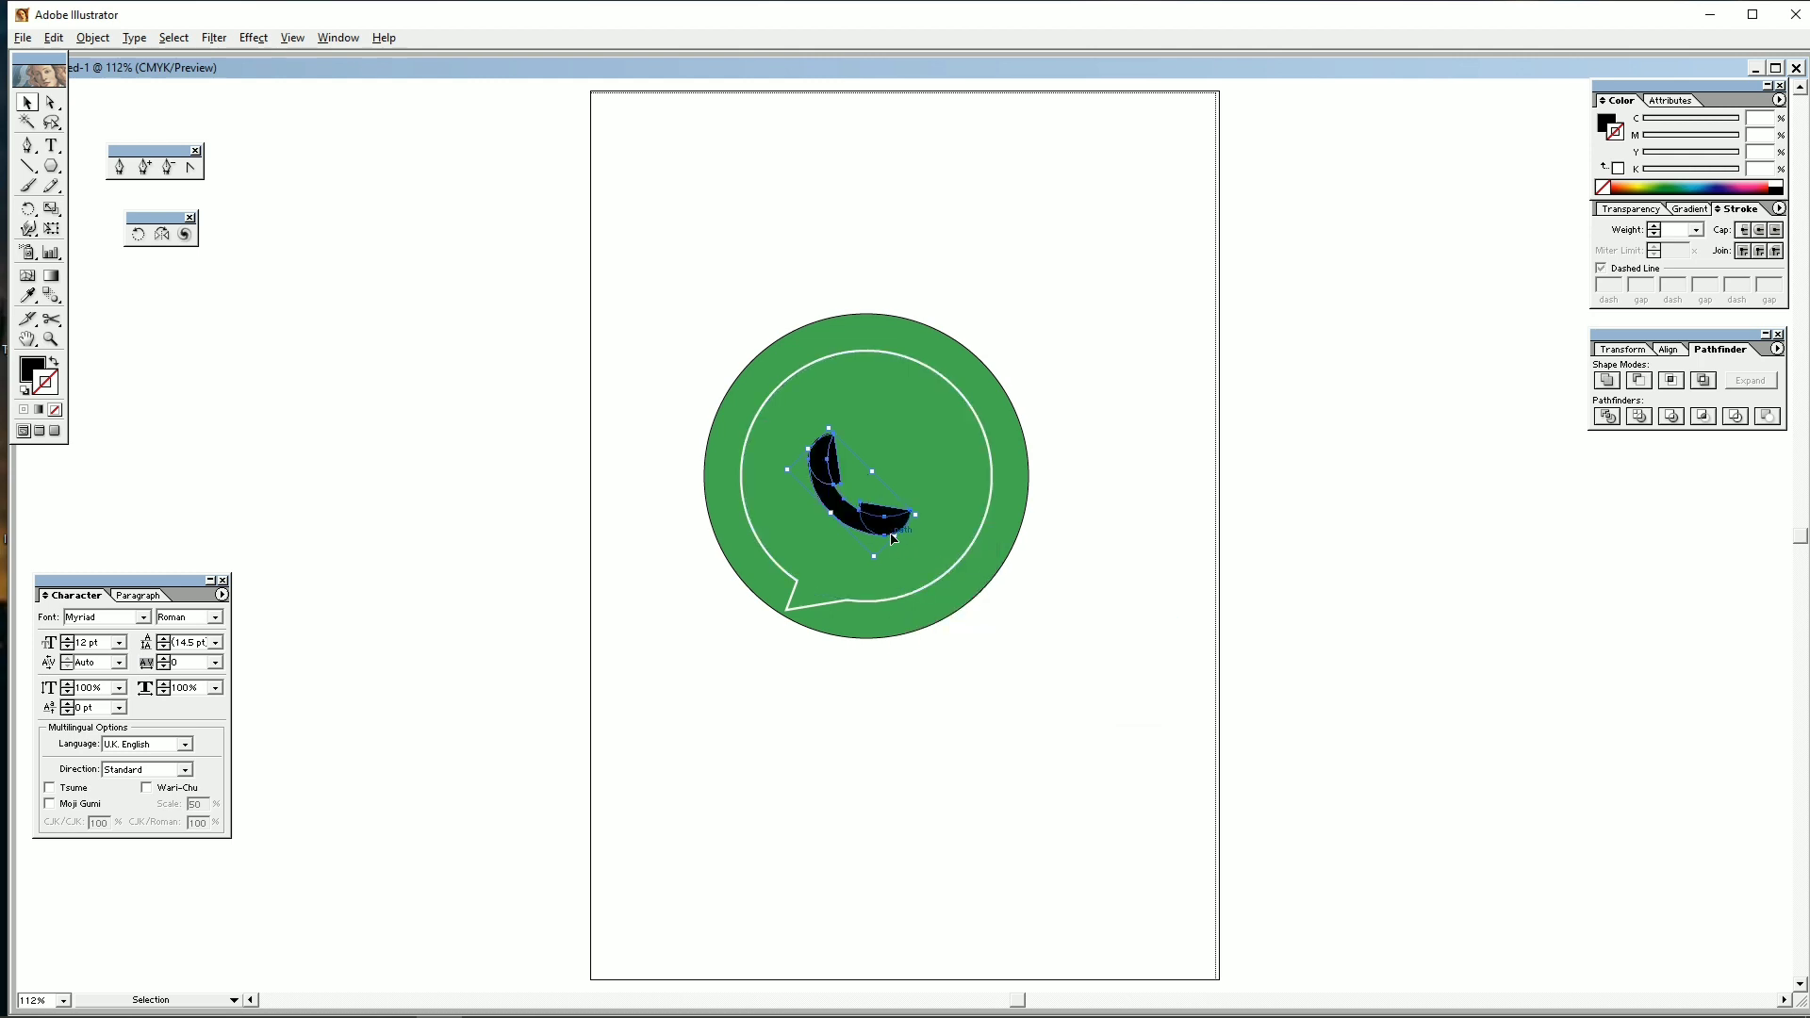
# Enlarge the handset inside the speech bubble and give it a white fill with no stroke.
pyautogui.moveTo(894, 538); pyautogui.dragTo(918, 560)
pyautogui.click(1773, 183)
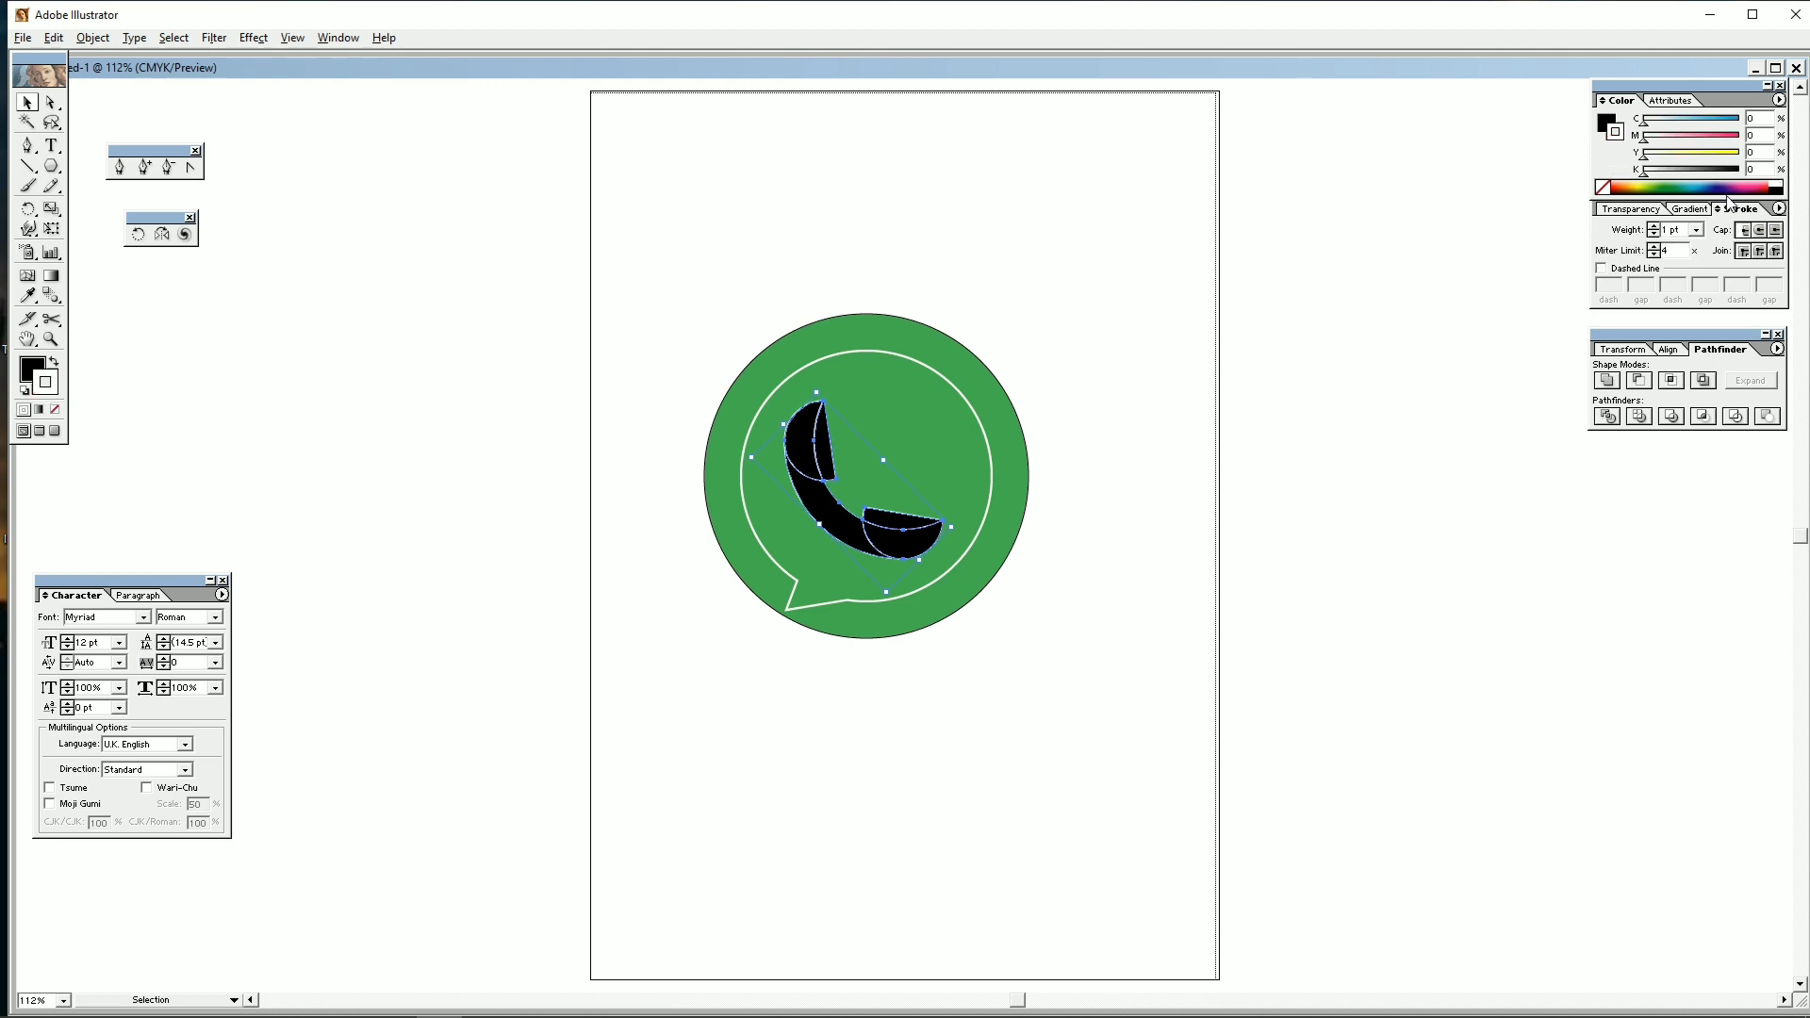
pyautogui.click(23, 377)
pyautogui.click(54, 410)
pyautogui.click(54, 361)
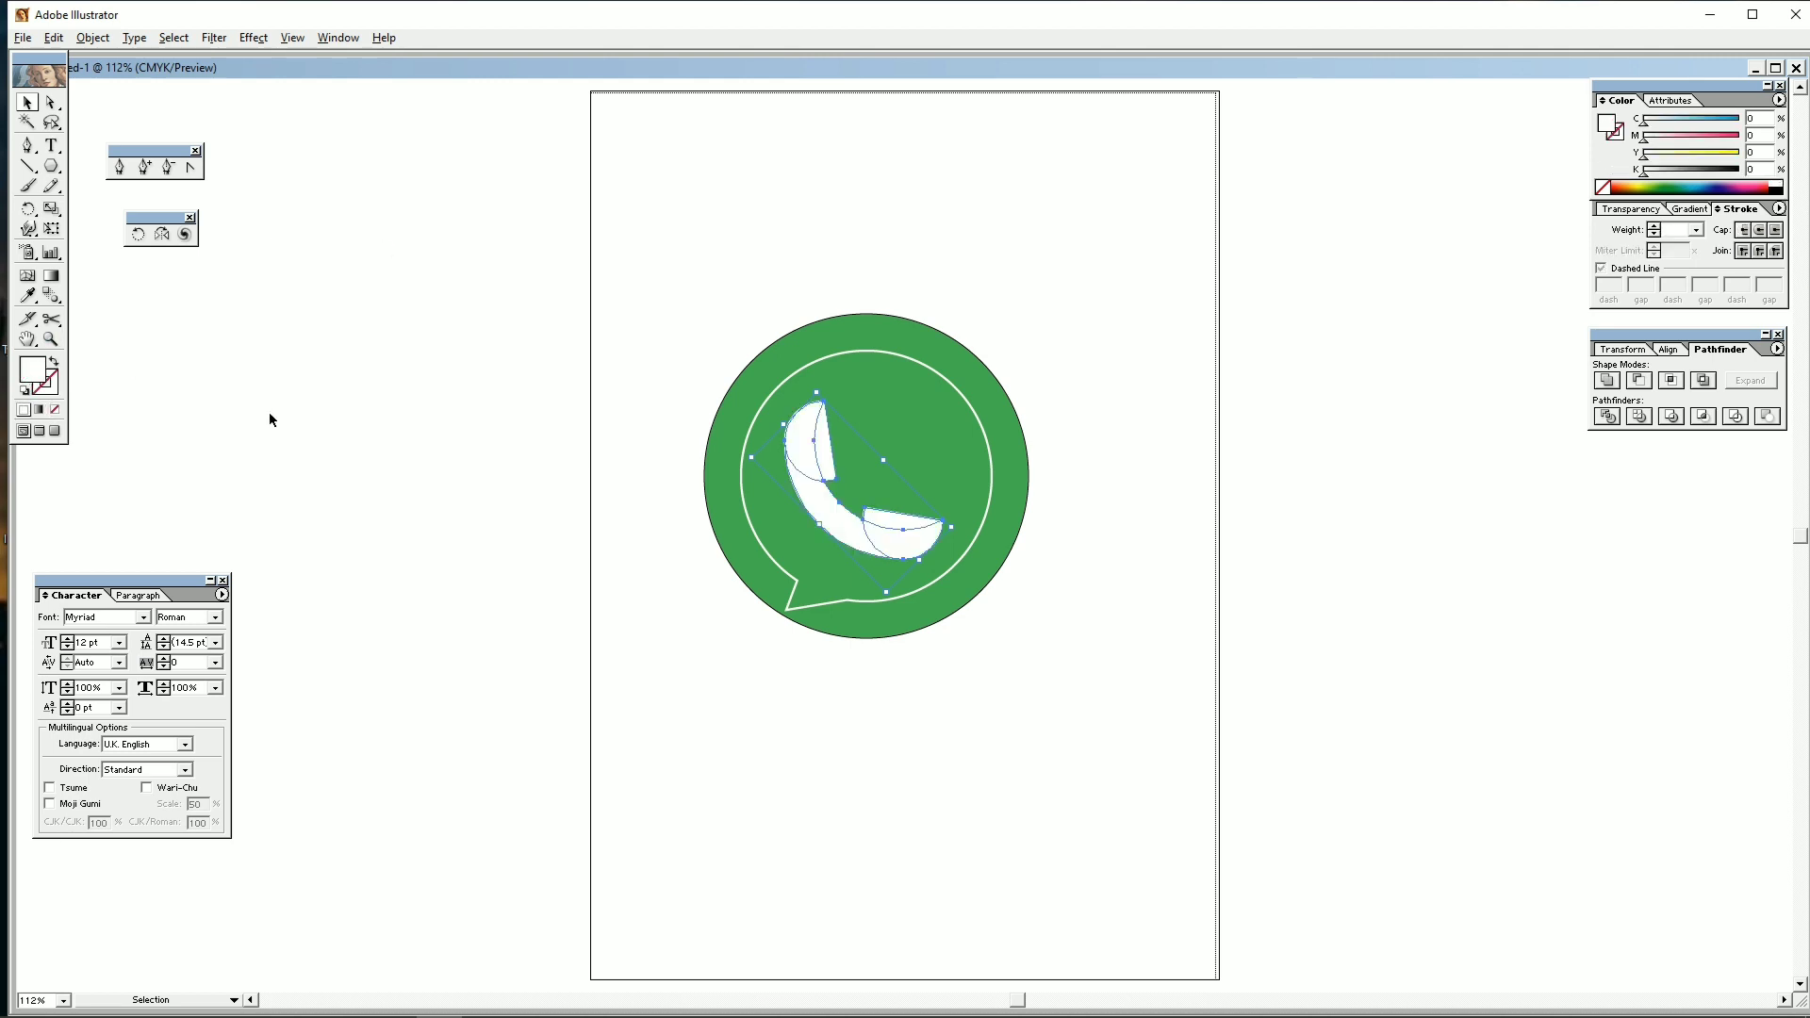
pyautogui.click(407, 515)
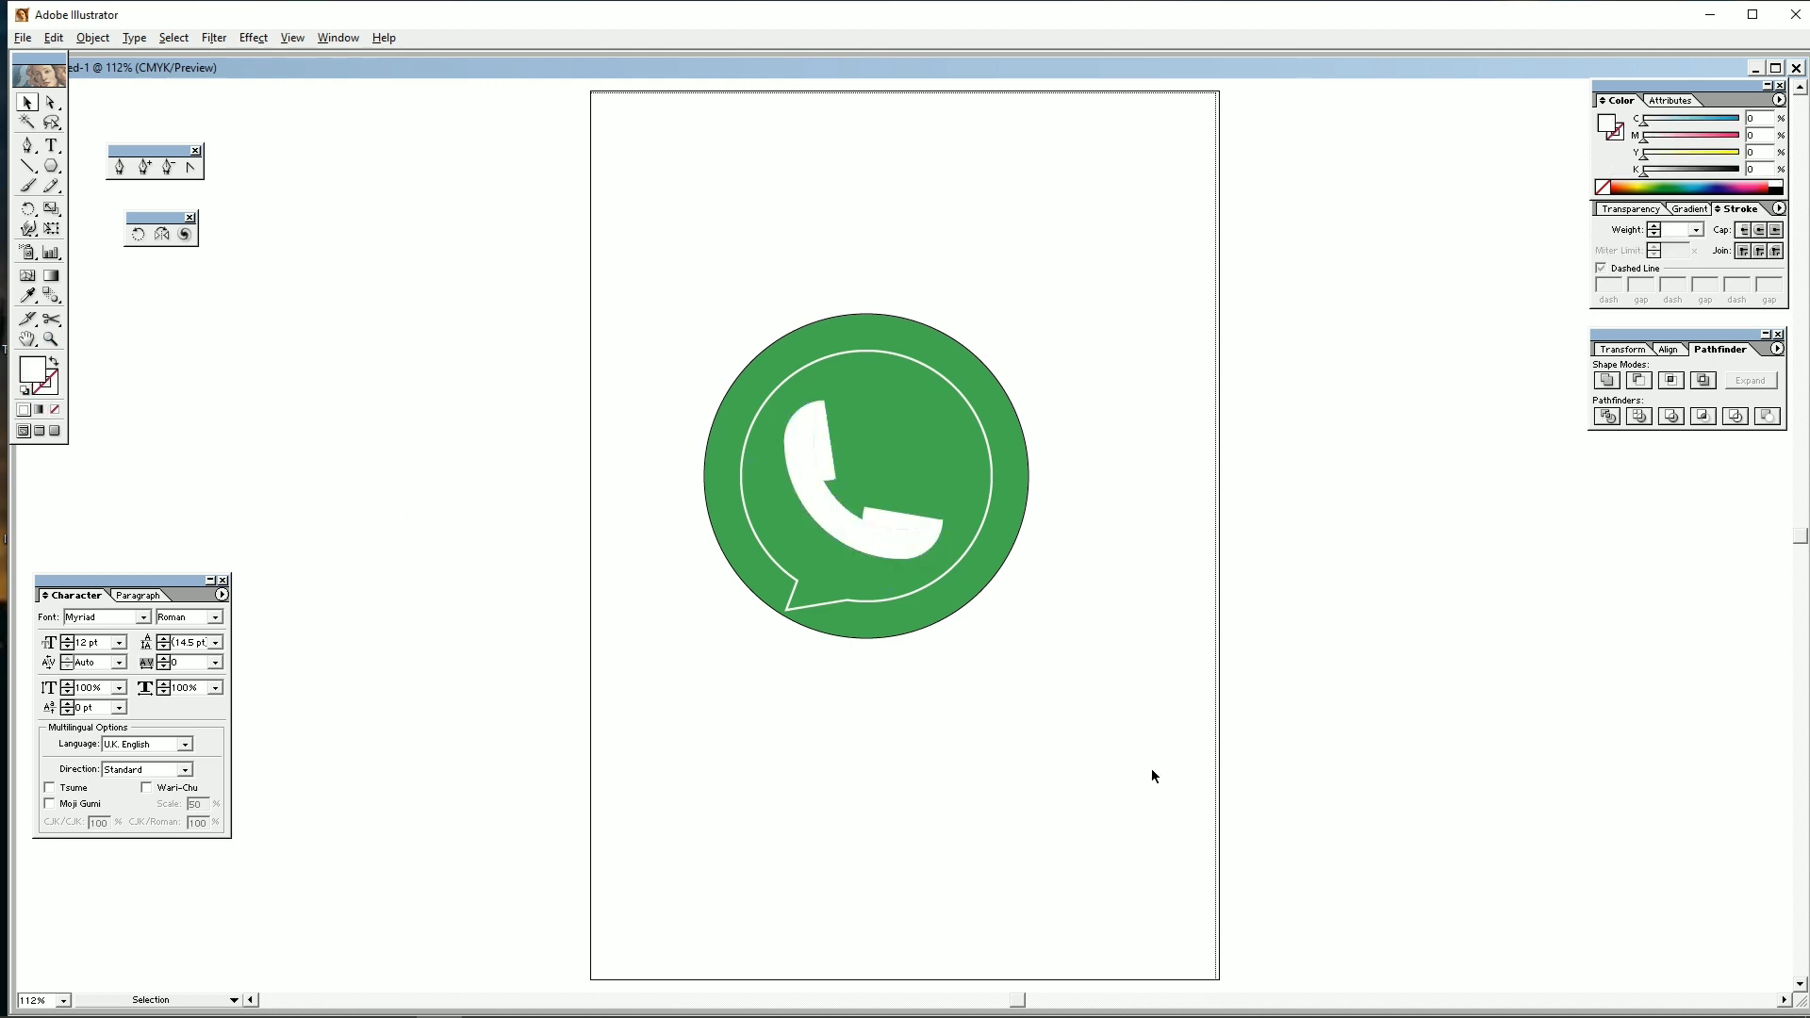
# Rotate the white handset slightly counterclockwise with Free Transform and deselect it.
pyautogui.click(840, 516)
pyautogui.press('e')
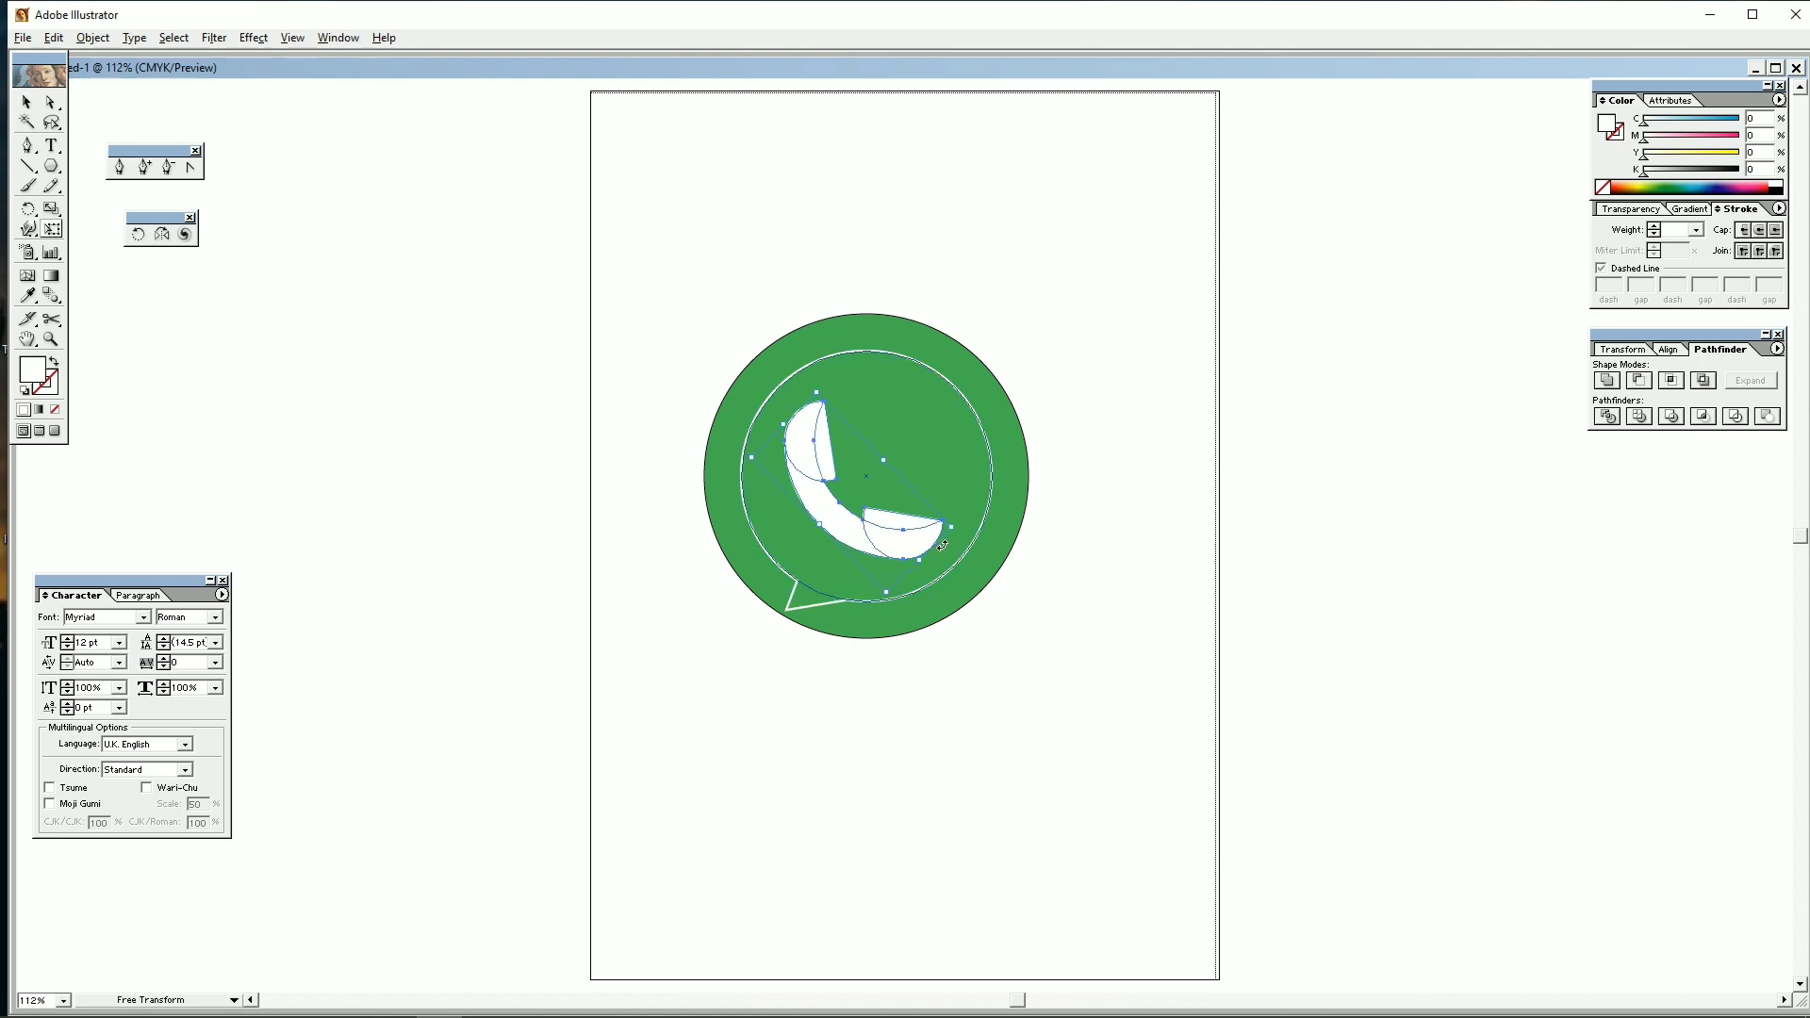
pyautogui.moveTo(942, 545); pyautogui.dragTo(946, 534)
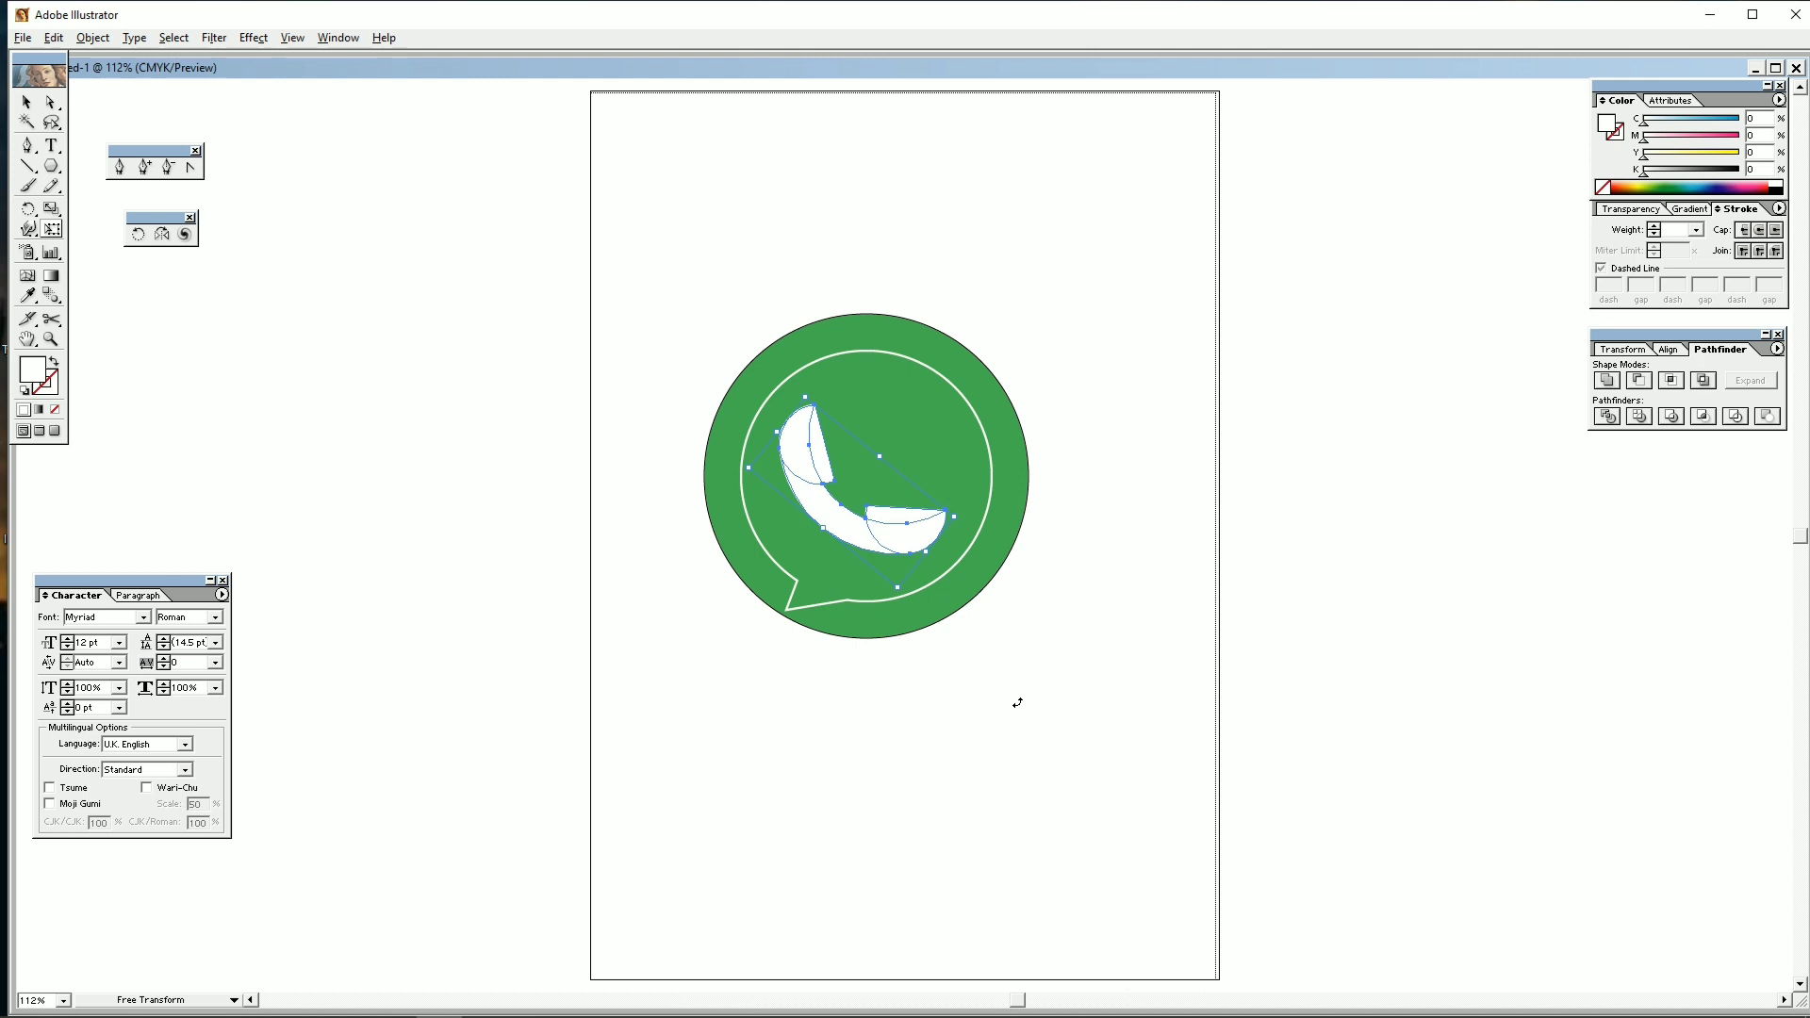
pyautogui.press('v')
pyautogui.click(1020, 709)
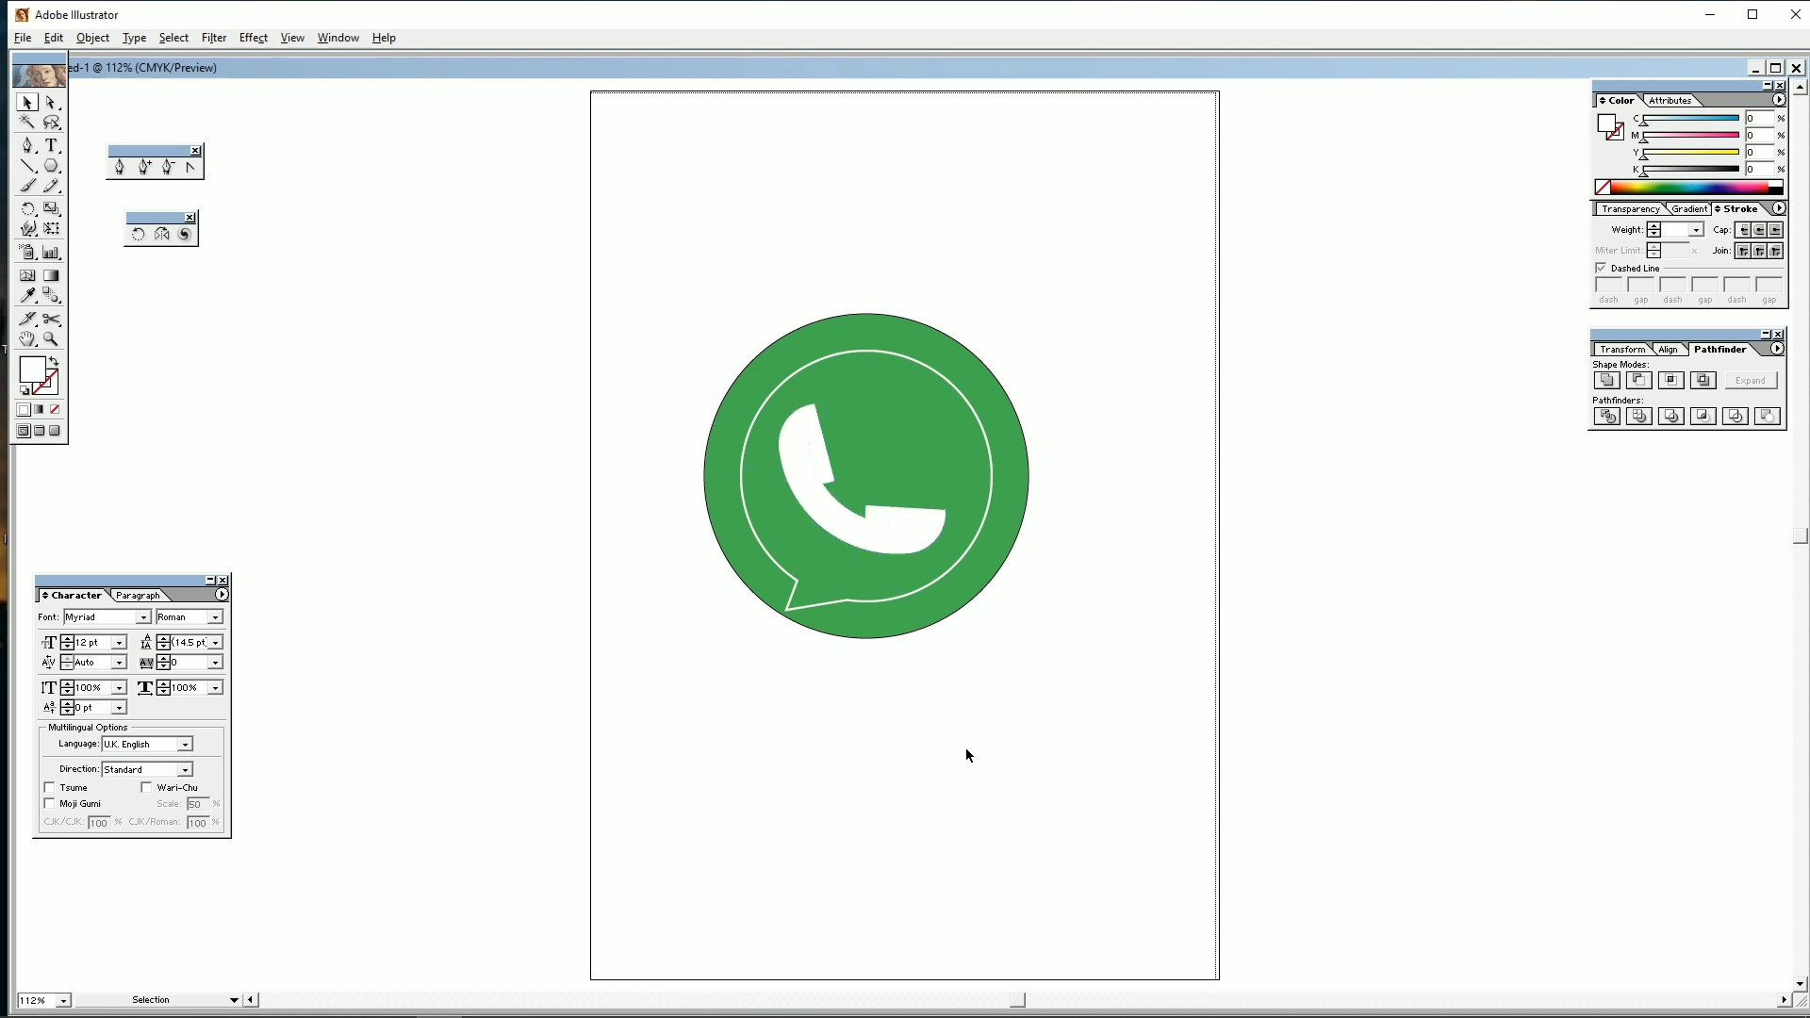
pyautogui.moveTo(981, 737)
pyautogui.mouseDown()
pyautogui.moveTo(947, 616)
pyautogui.moveTo(977, 737)
pyautogui.mouseUp()
# Select the outer circle, speech bubble and handset and group them.
pyautogui.moveTo(597, 250); pyautogui.dragTo(696, 236)
pyautogui.rightClick(871, 444)
pyautogui.click(905, 498)
pyautogui.click(1055, 596)
# Scale the grouped logo down and move it off the page to the upper right.
pyautogui.moveTo(1031, 634); pyautogui.dragTo(967, 577)
pyautogui.moveTo(856, 495); pyautogui.dragTo(742, 280)
pyautogui.click(963, 592)
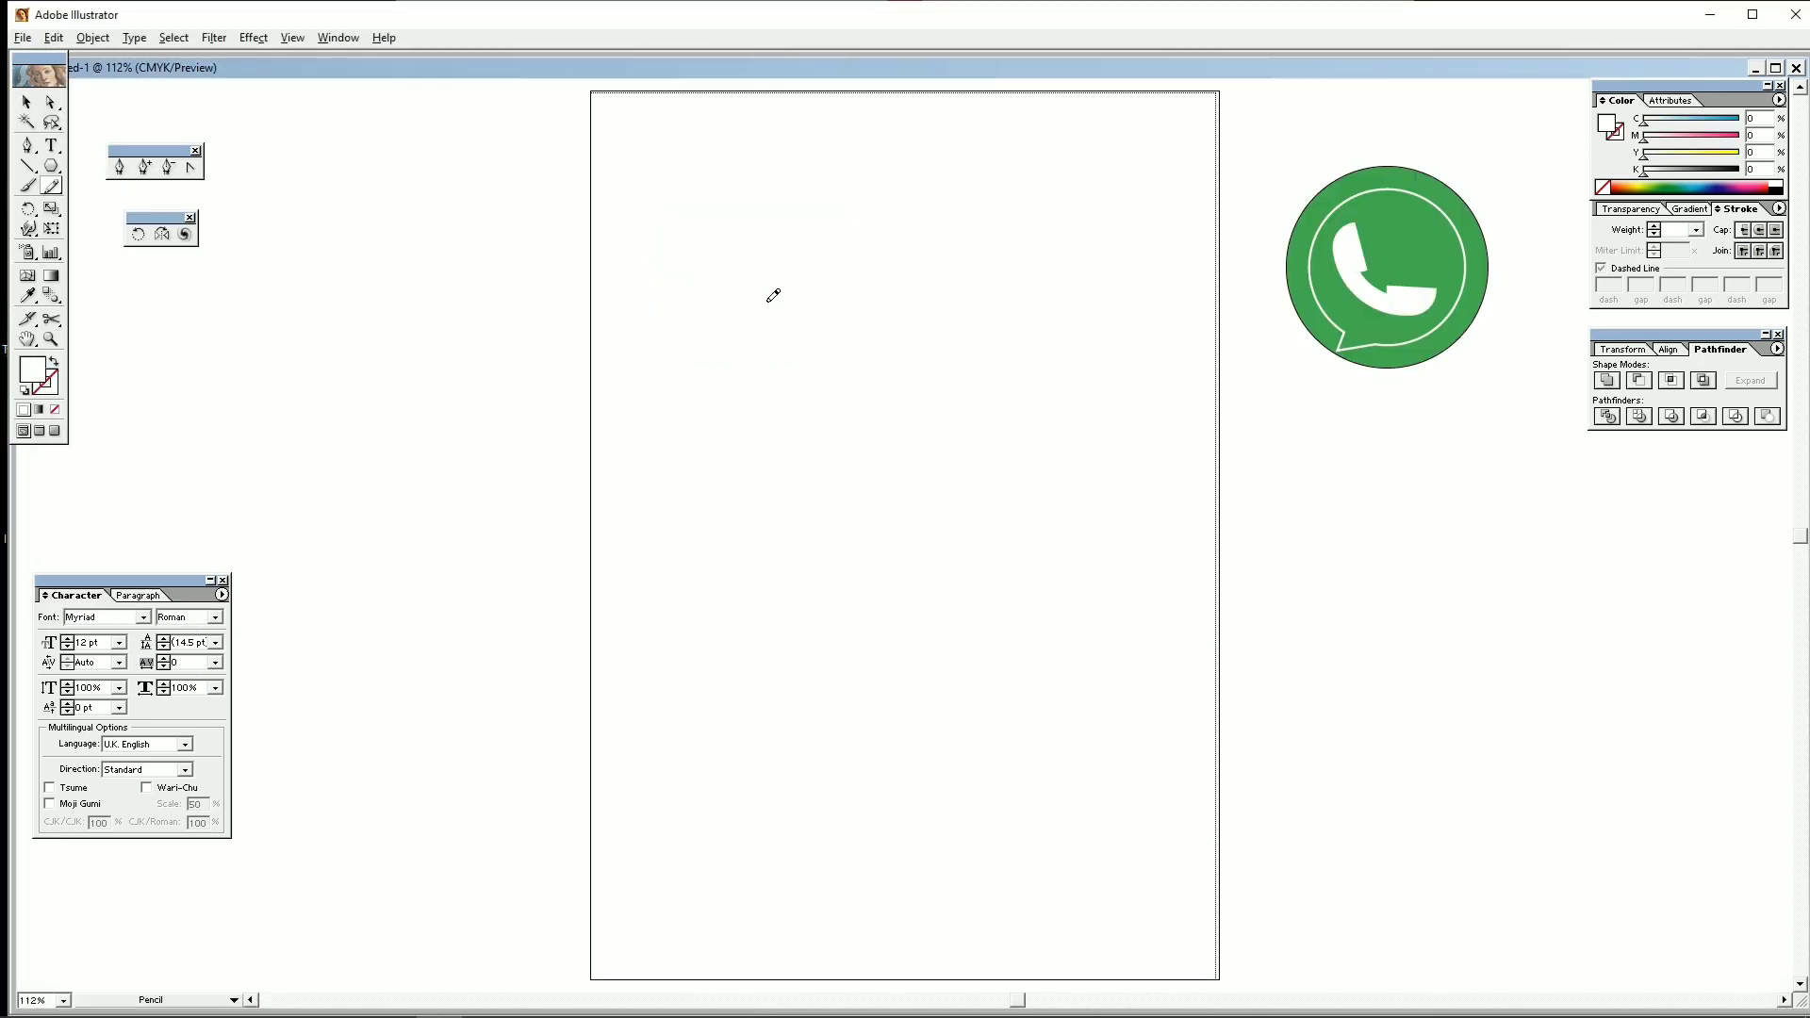
# Draw a rounded square from its centre in the upper middle of the page, with a black stroke and no fill.
pyautogui.moveTo(51, 166)
pyautogui.mouseDown()
pyautogui.moveTo(121, 175)
pyautogui.moveTo(95, 175)
pyautogui.mouseUp()
pyautogui.moveTo(778, 352); pyautogui.dragTo(959, 532)
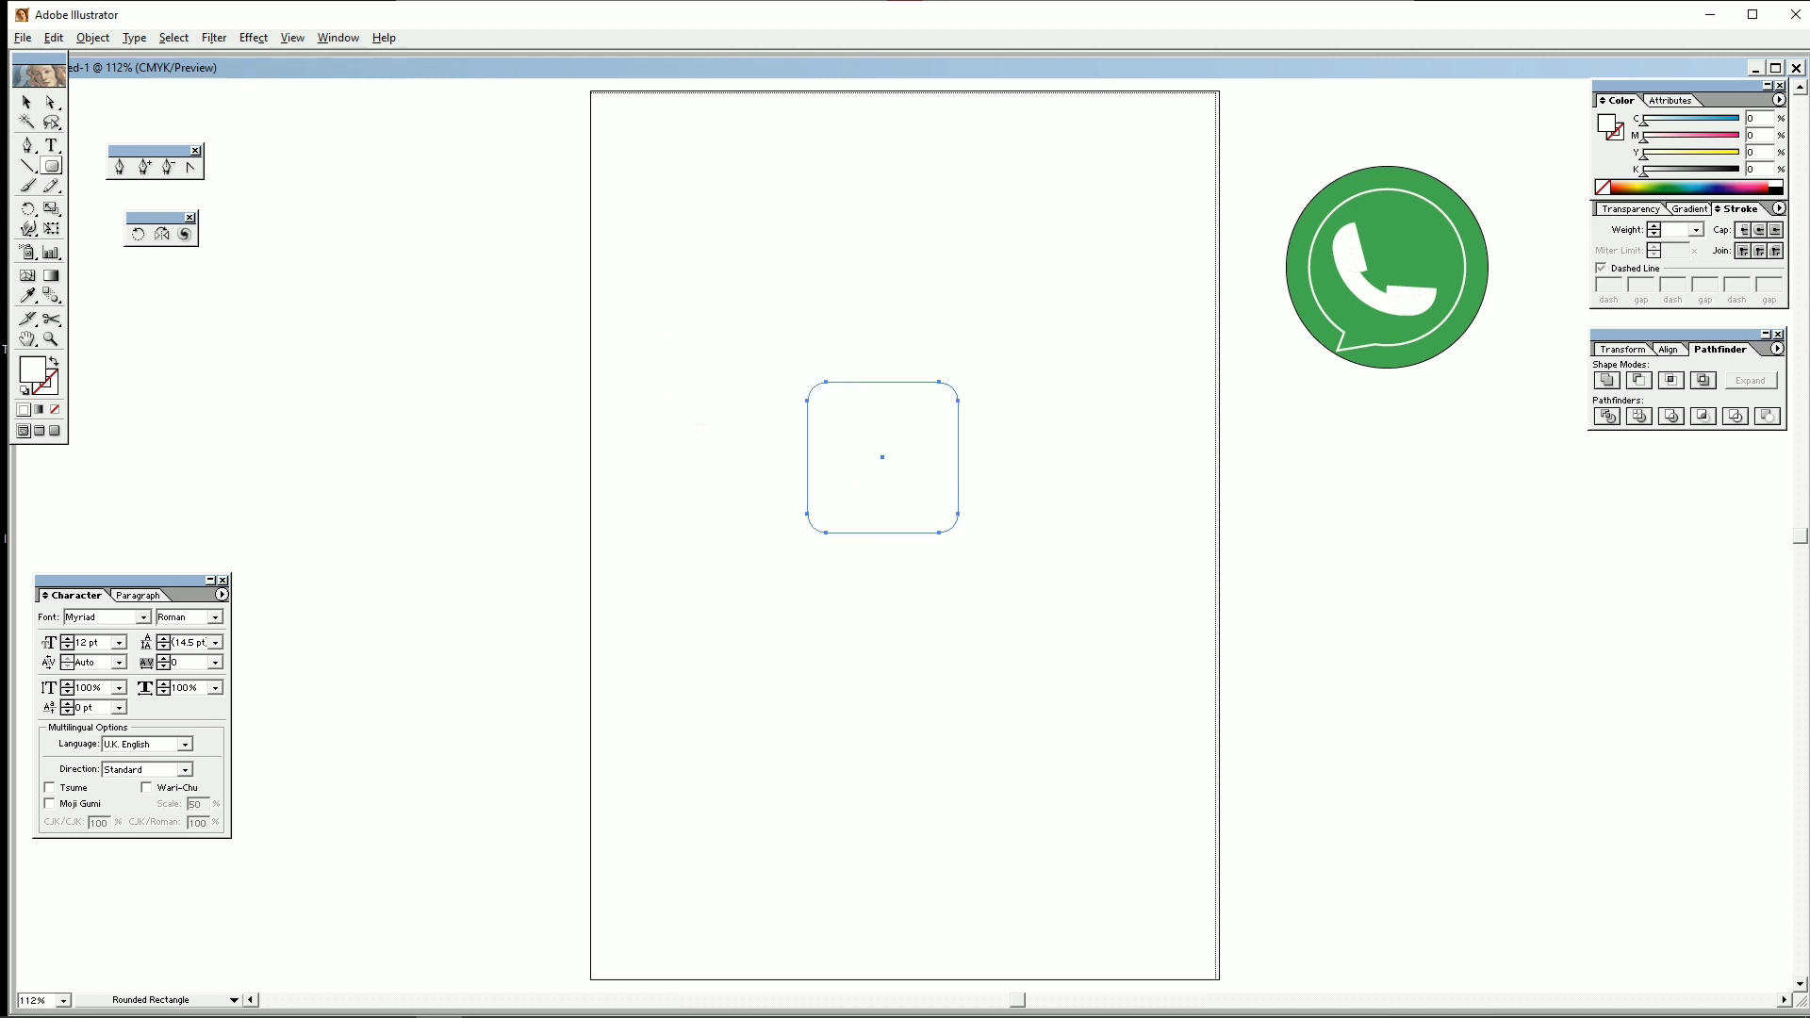
pyautogui.hotkey('ctrl', 'z')
pyautogui.moveTo(829, 459); pyautogui.dragTo(971, 600)
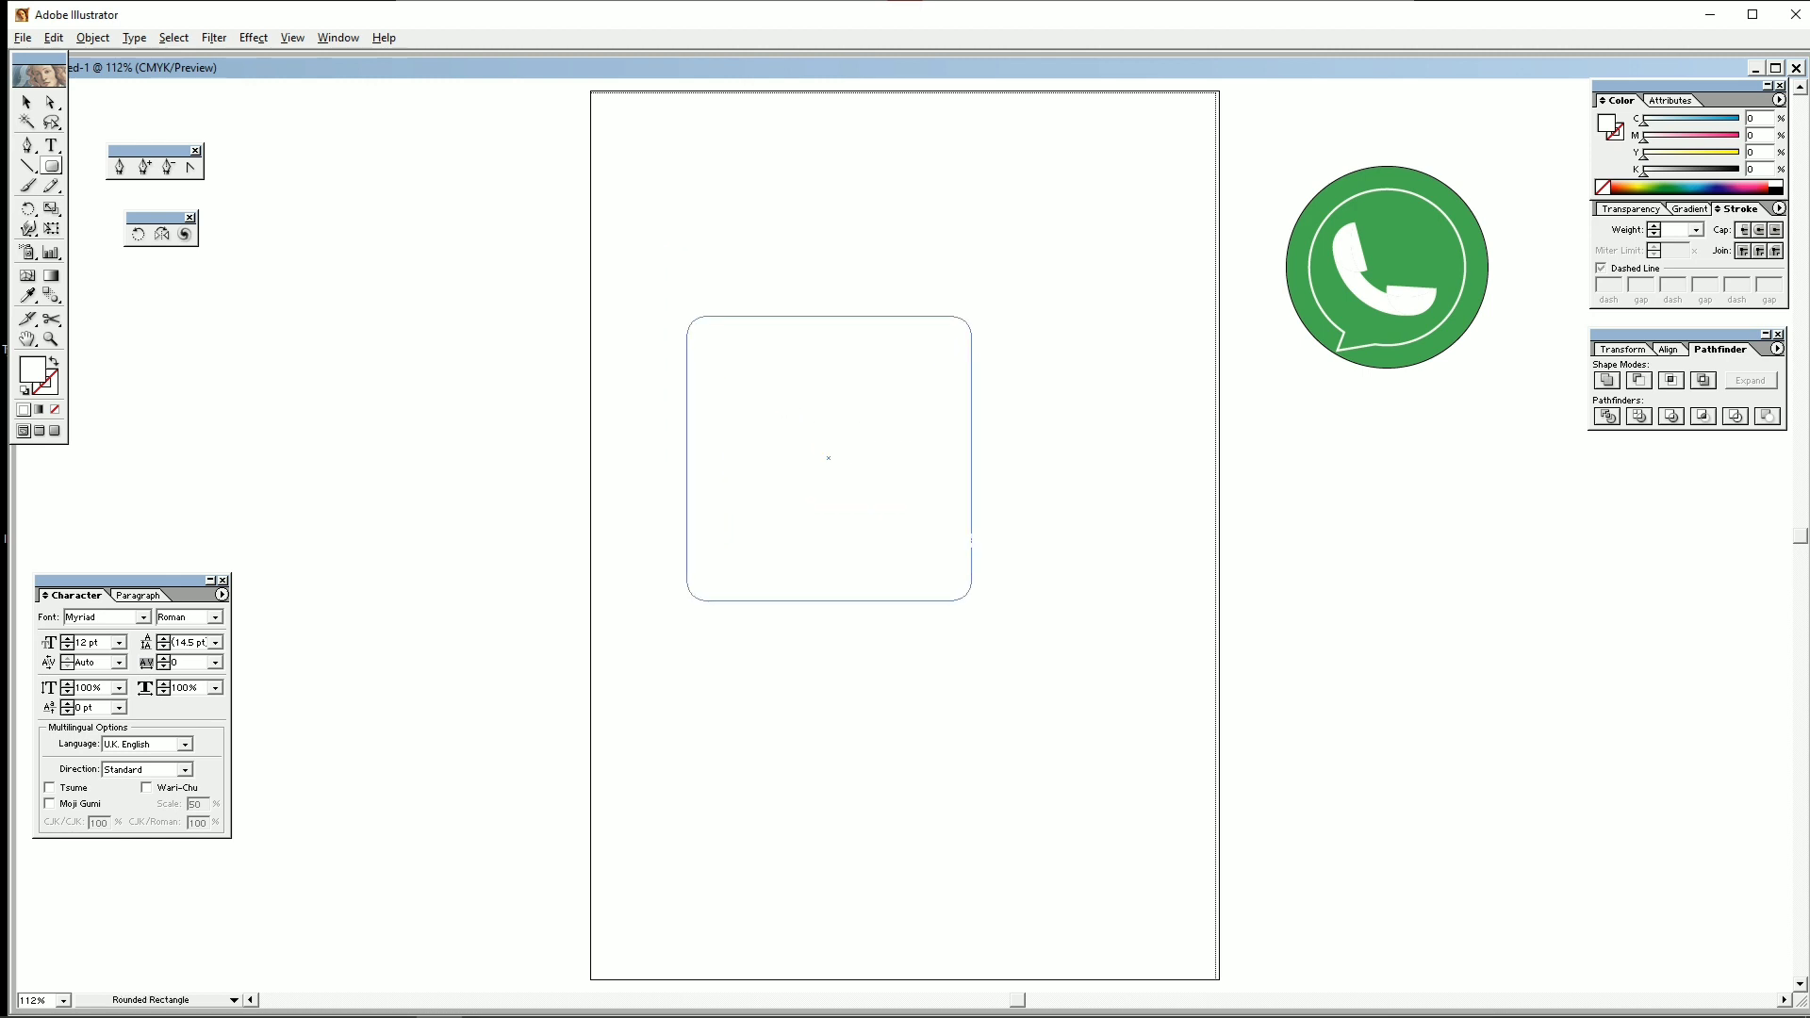
pyautogui.click(25, 390)
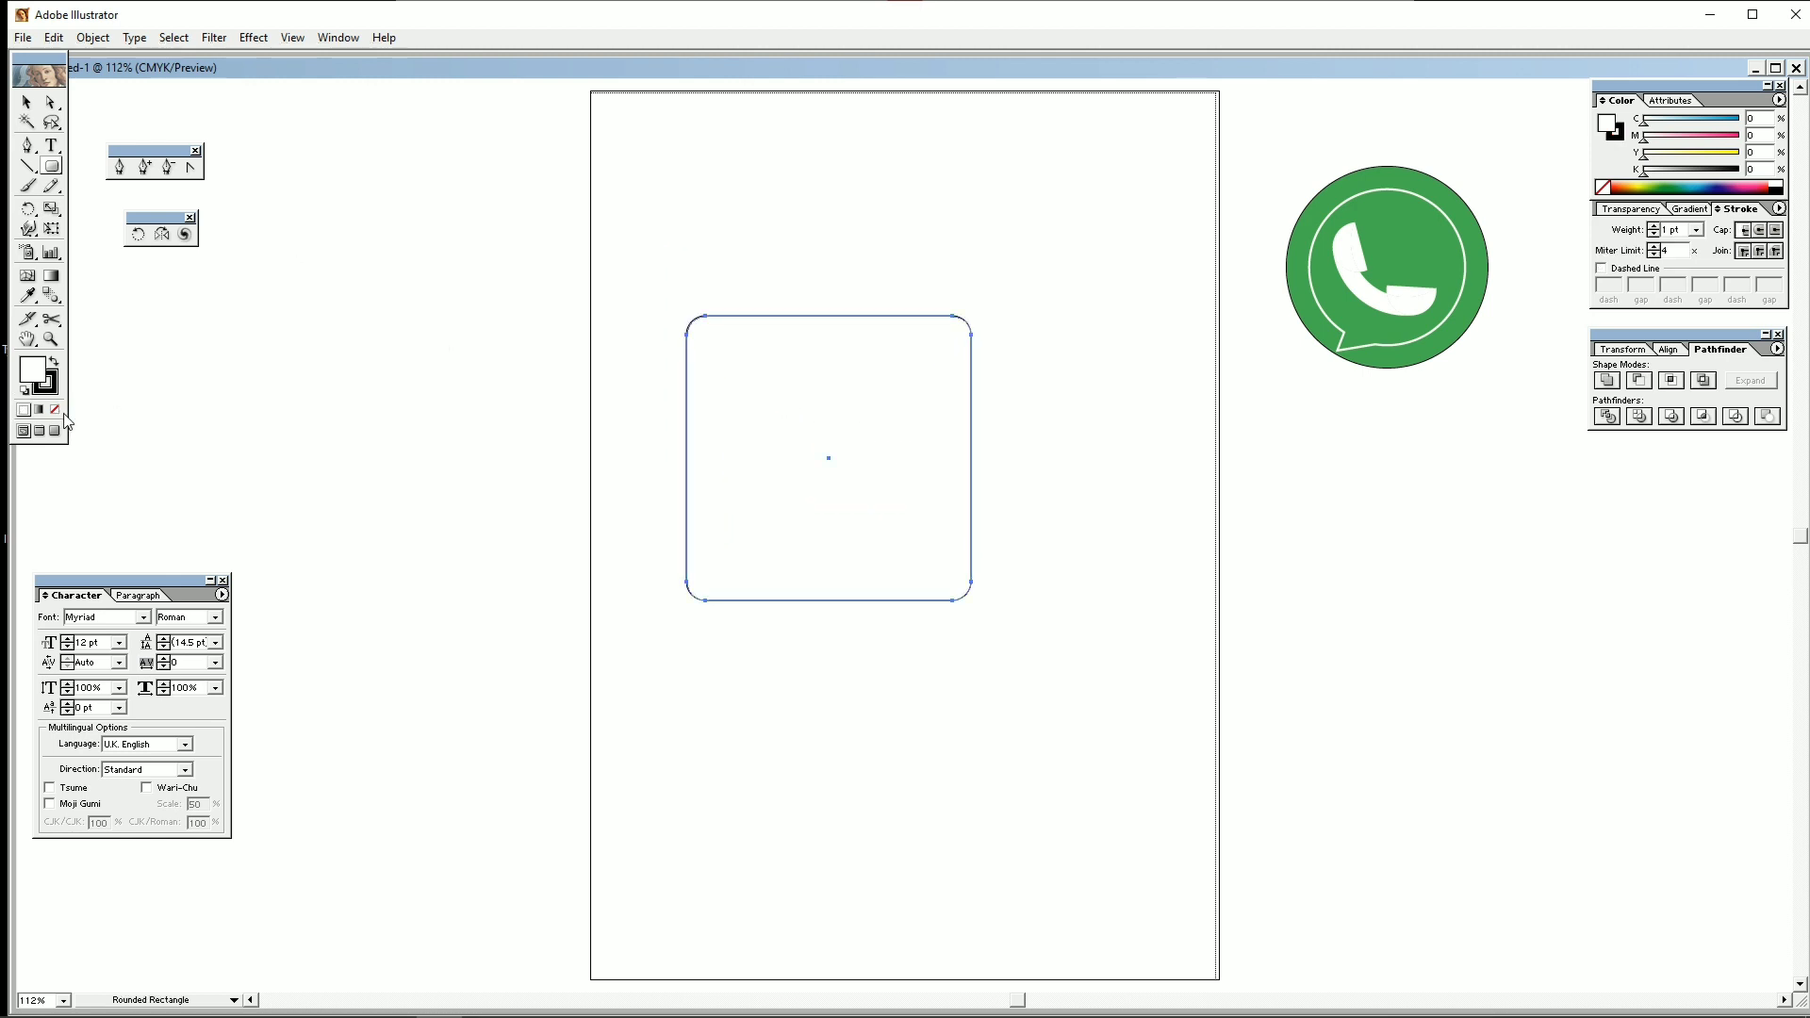
pyautogui.click(56, 410)
# Add the letter "f" as text below the rounded square at a font size of 130 pt.
pyautogui.click(52, 144)
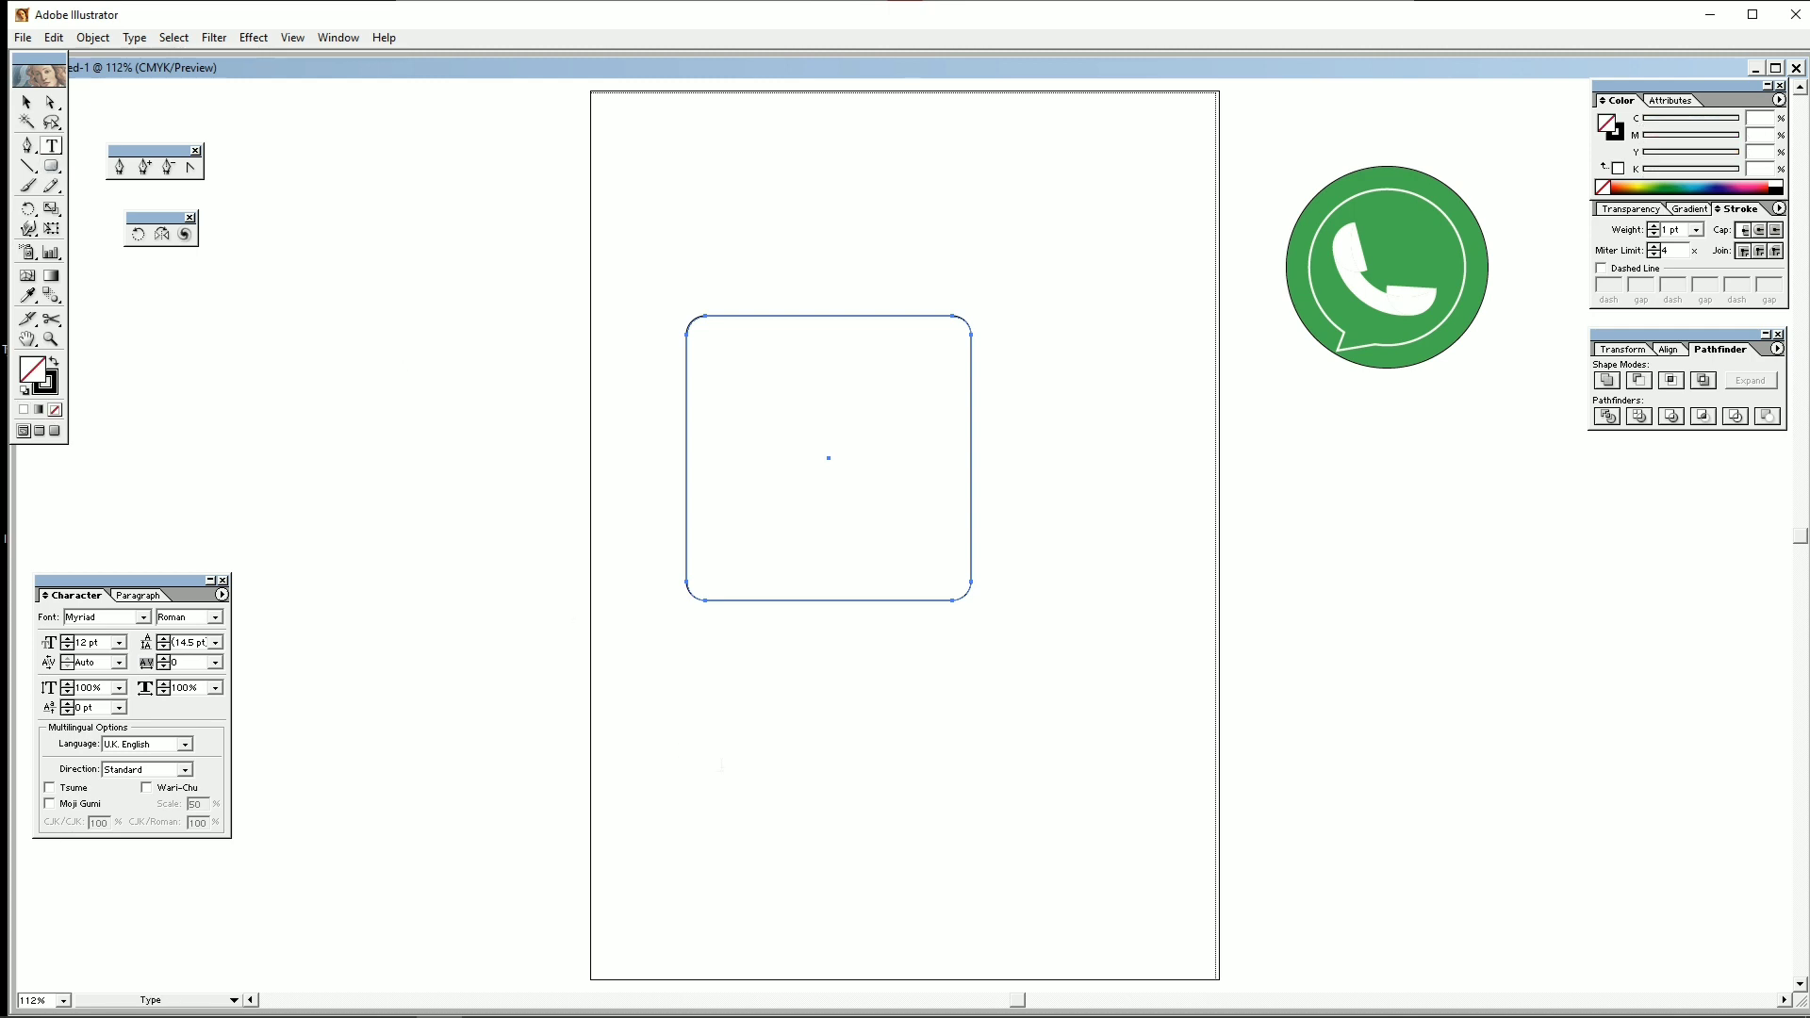
pyautogui.hotkey('ctrl', 'shift', 'a')
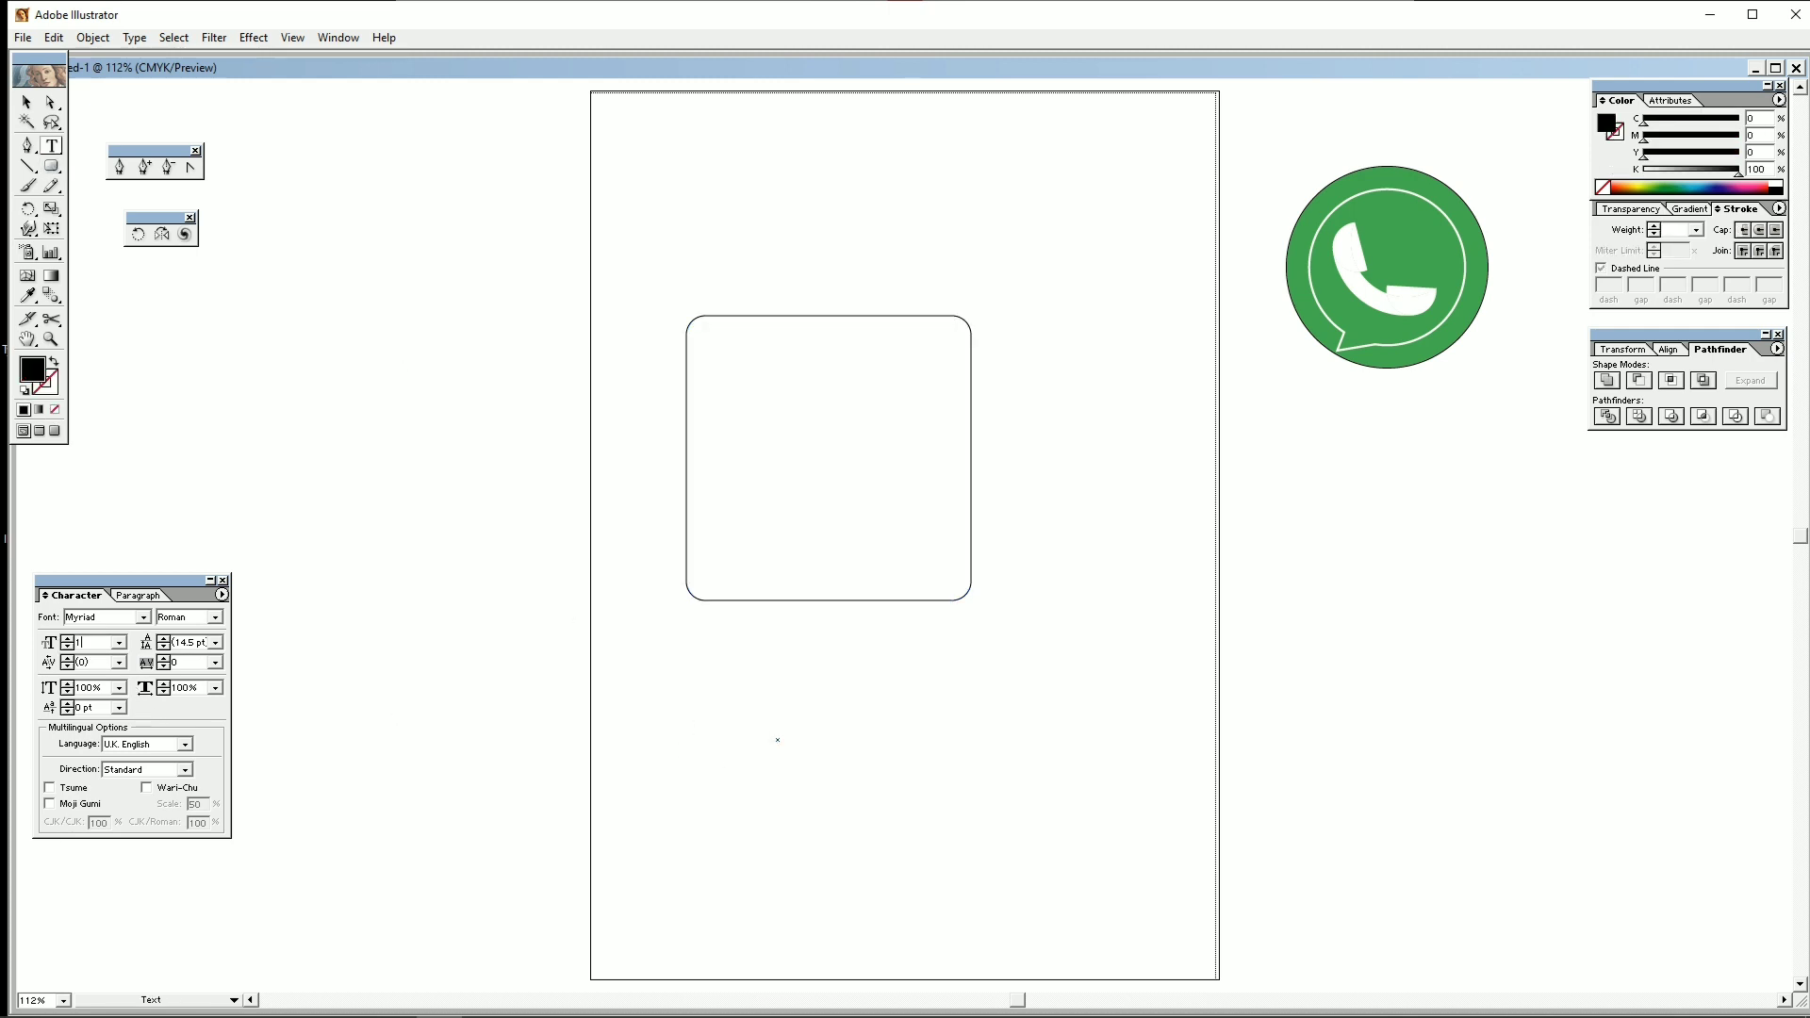
pyautogui.write('0')
pyautogui.press('Return')
pyautogui.write('f')
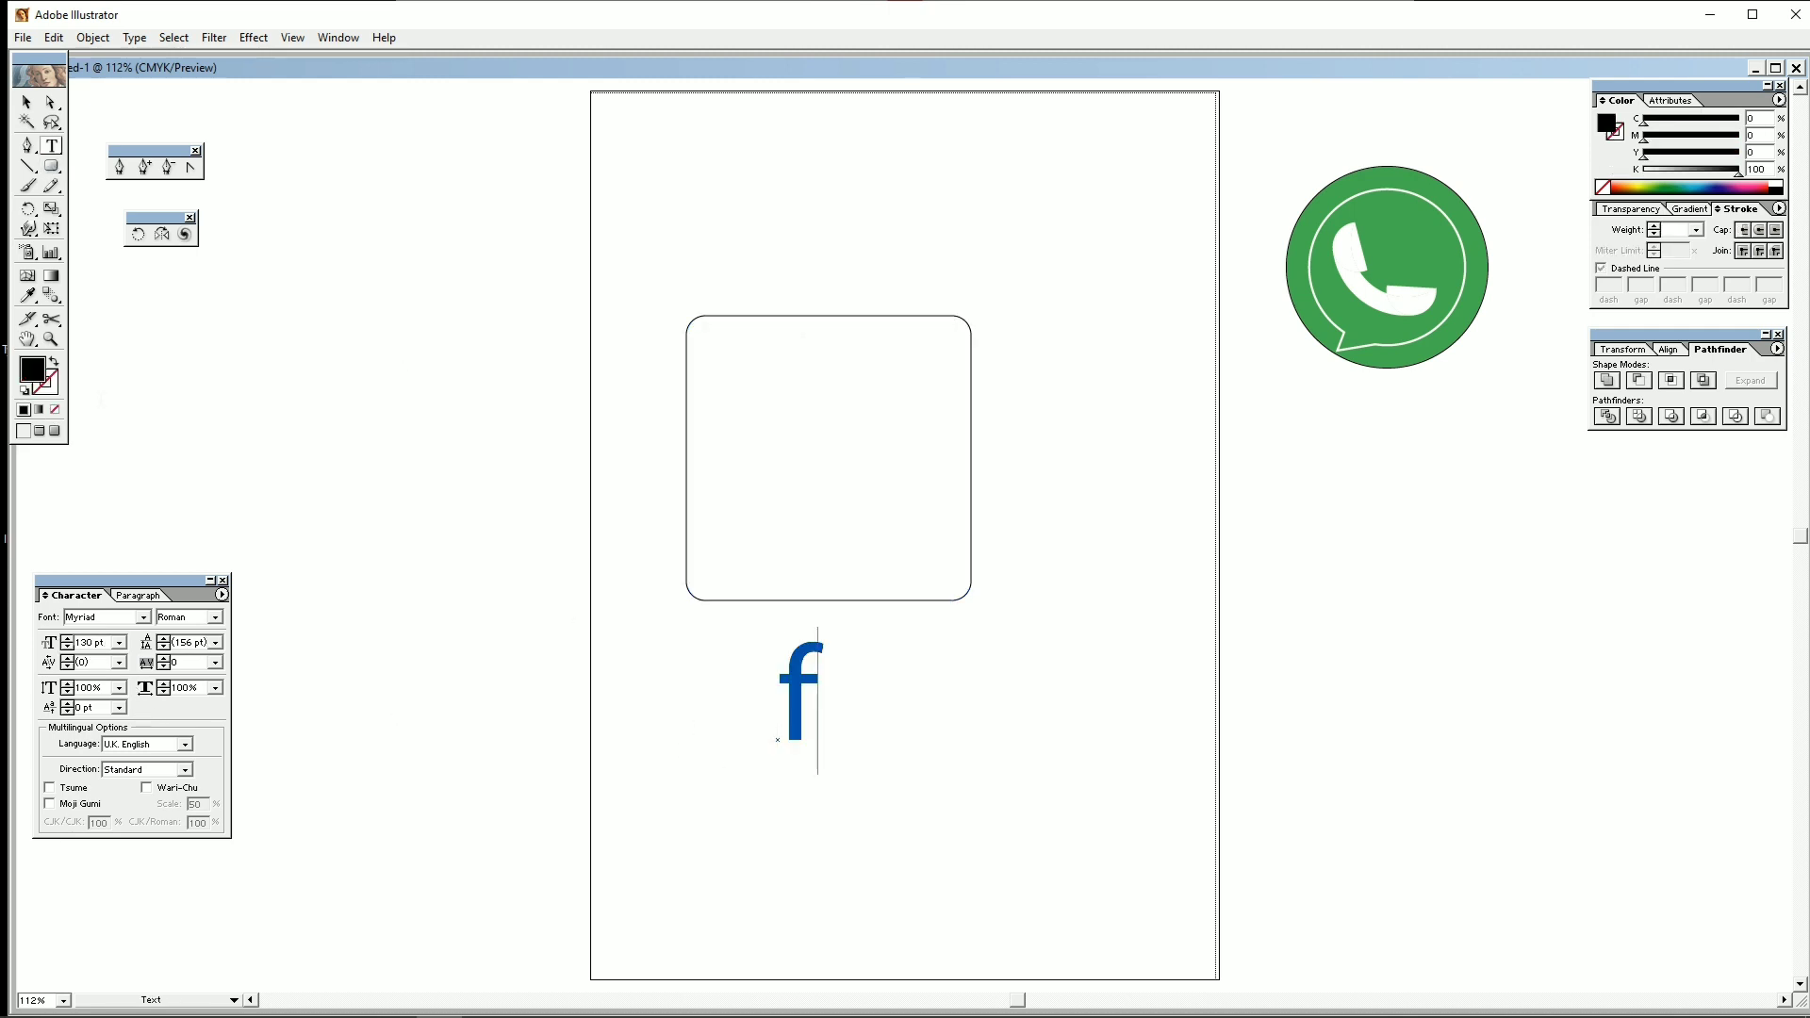
# Select the letter "f" as an object and move the Character palette to the empty area beside the page.
pyautogui.click(143, 618)
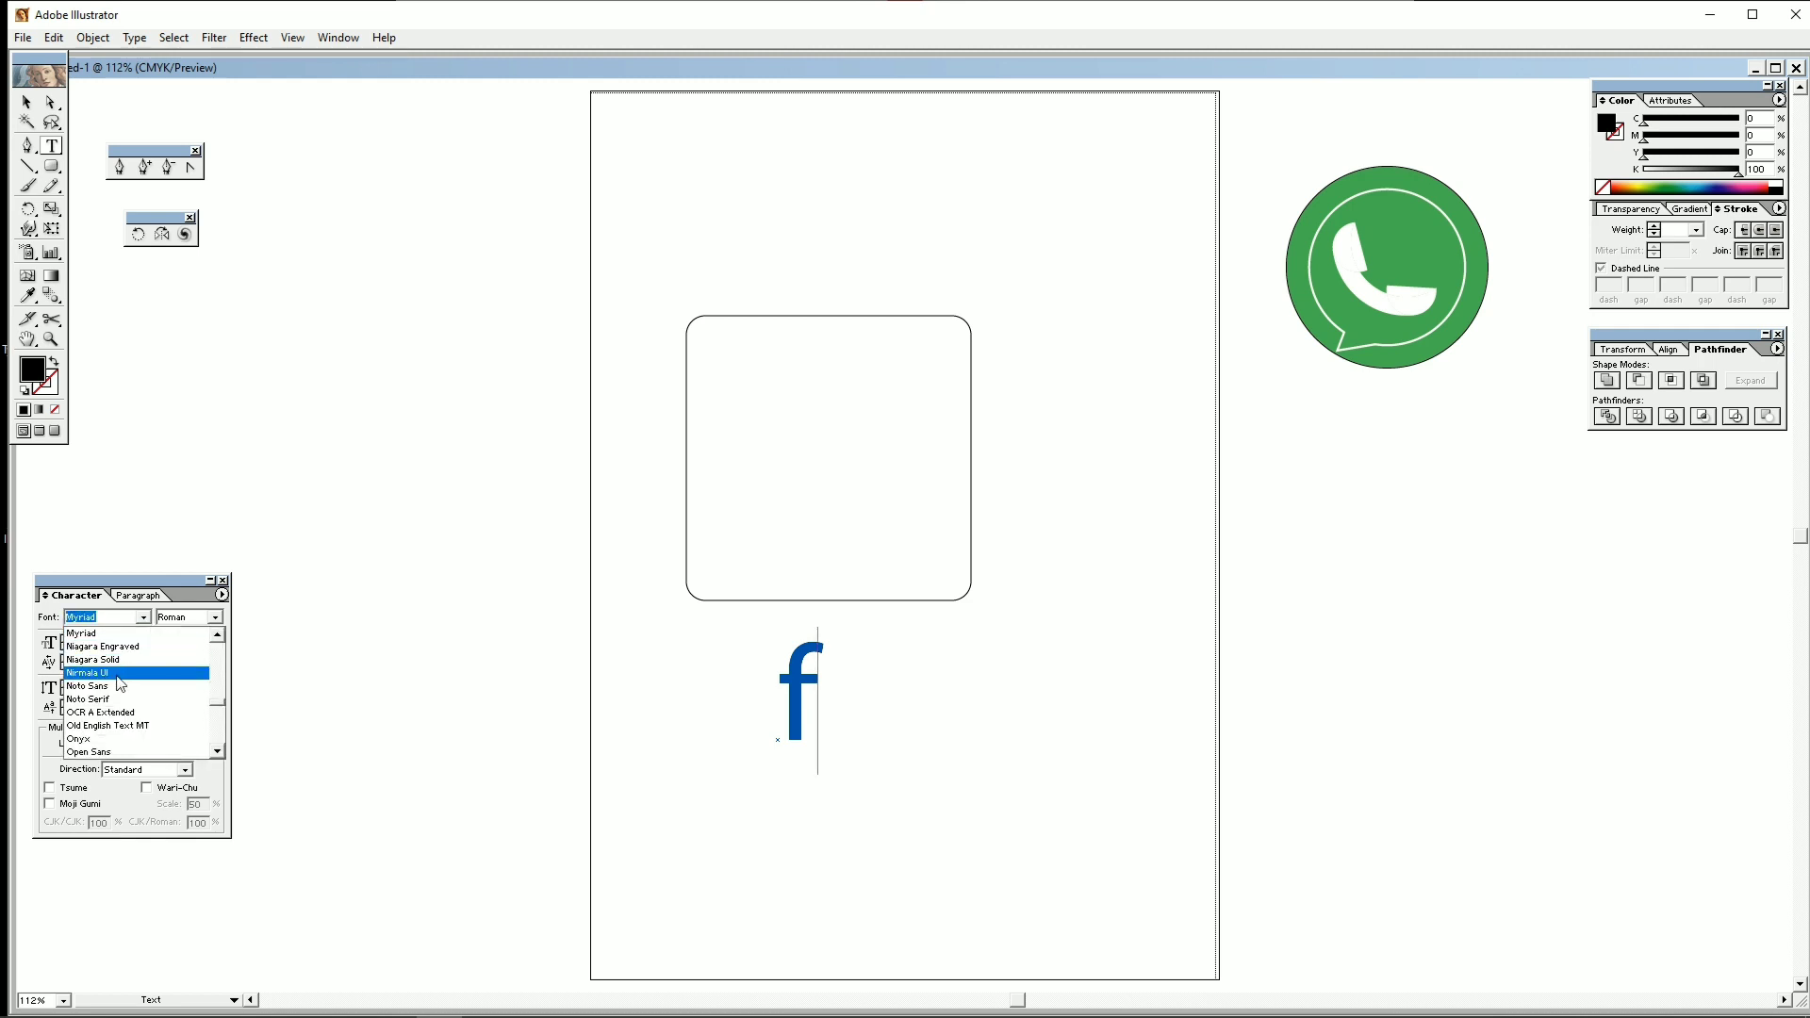
pyautogui.click(122, 671)
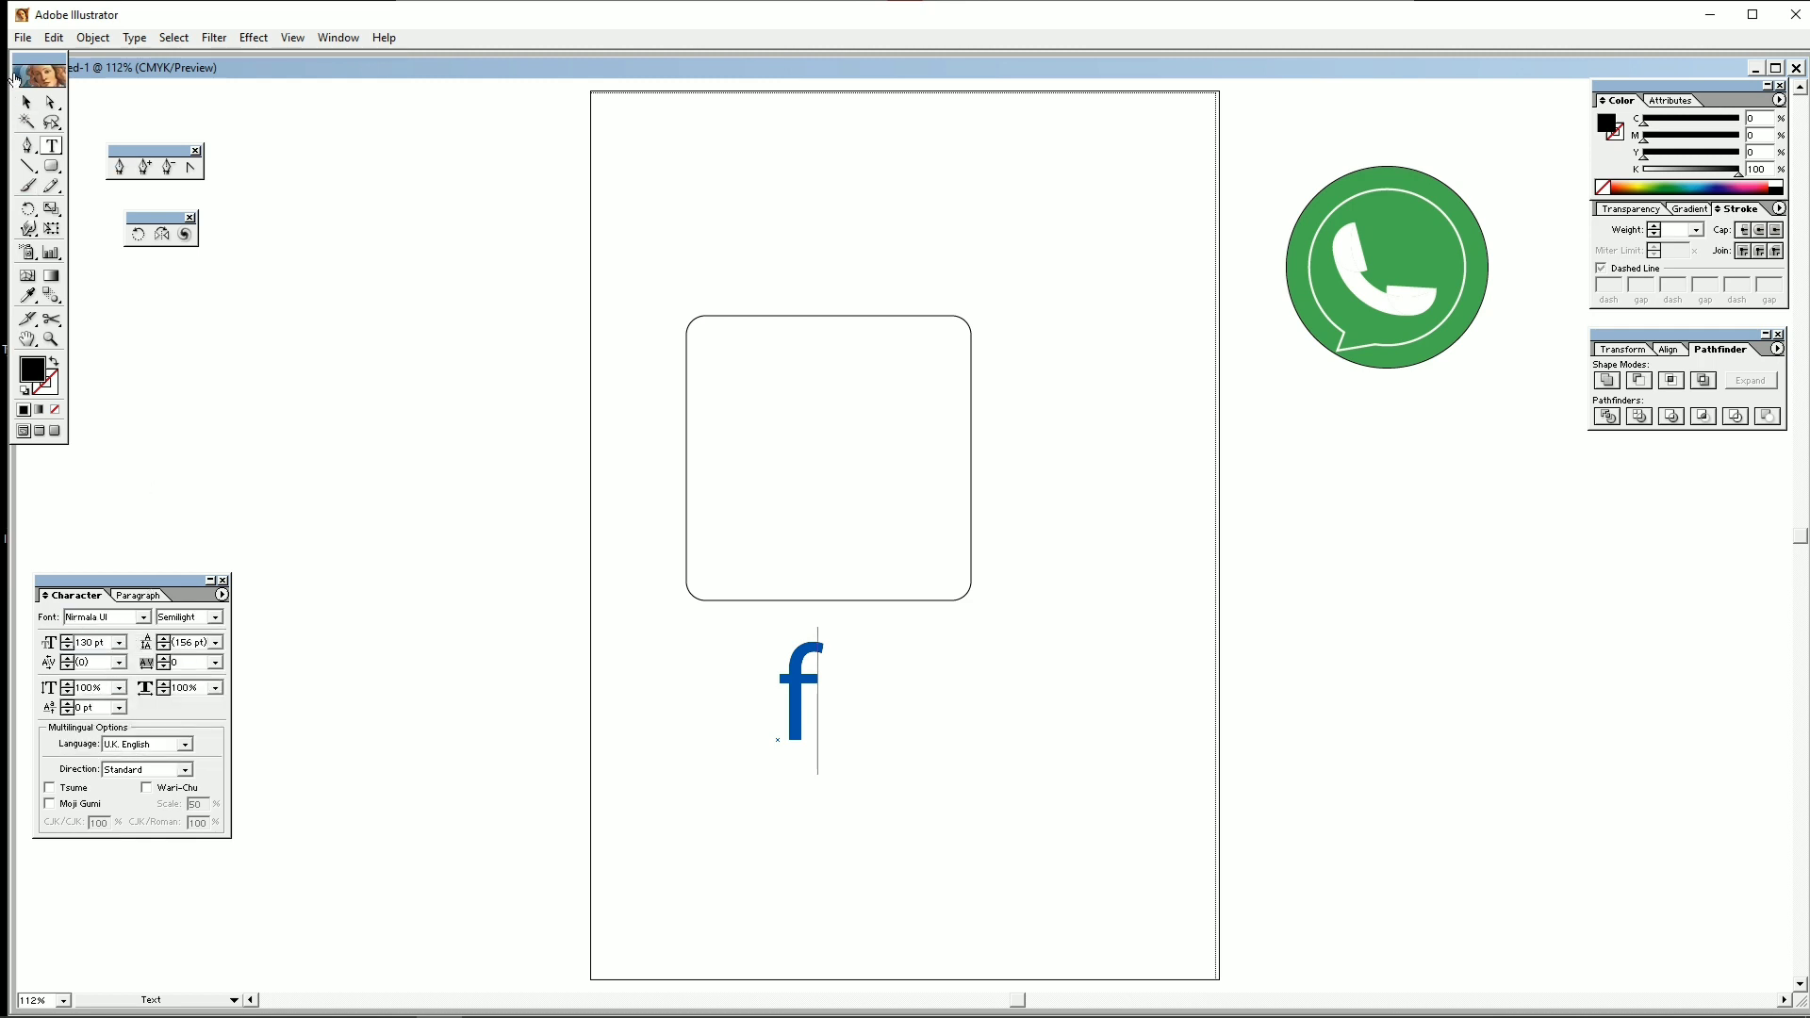
pyautogui.click(27, 100)
pyautogui.moveTo(124, 584); pyautogui.dragTo(1426, 618)
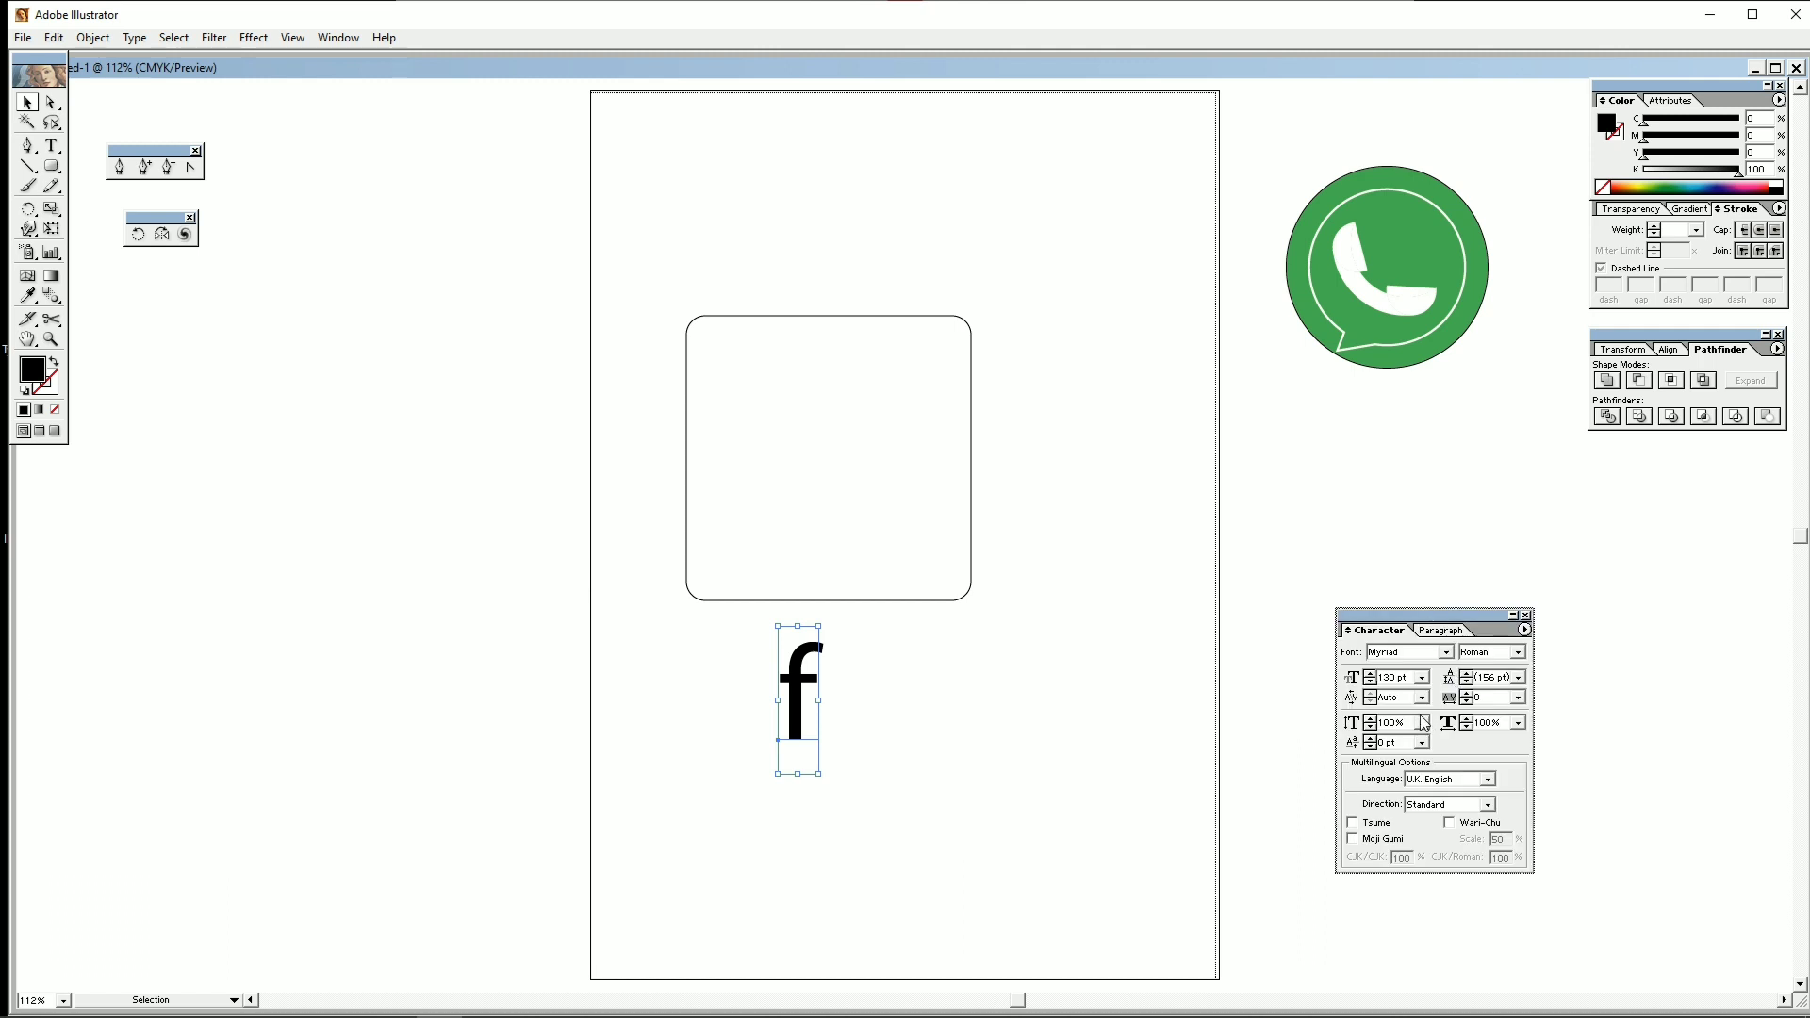
# Try different fonts on the letter "f", including Noto Serif, Garamond, Algerian, Lucida Sans and Mistral.
pyautogui.click(1447, 653)
pyautogui.click(1399, 700)
pyautogui.click(1446, 652)
pyautogui.click(1399, 717)
pyautogui.click(1446, 653)
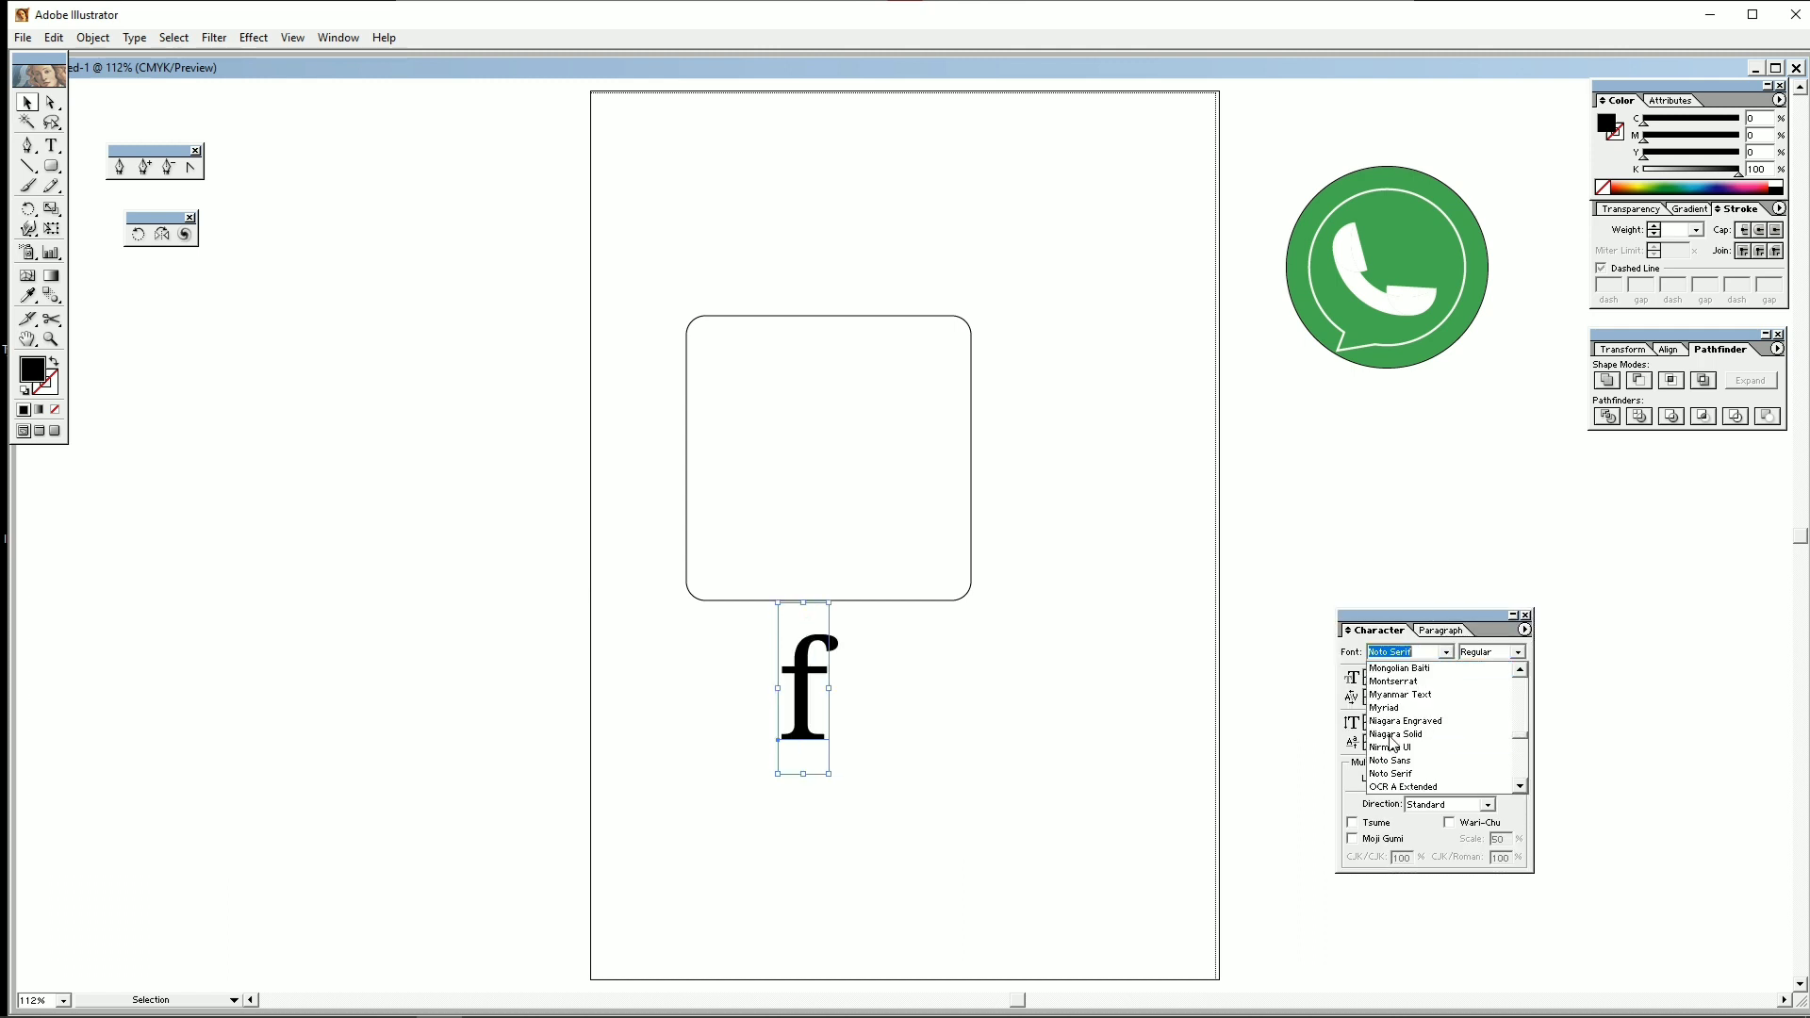
pyautogui.click(1392, 738)
pyautogui.click(1446, 653)
pyautogui.click(1415, 702)
pyautogui.click(1446, 653)
pyautogui.click(1419, 699)
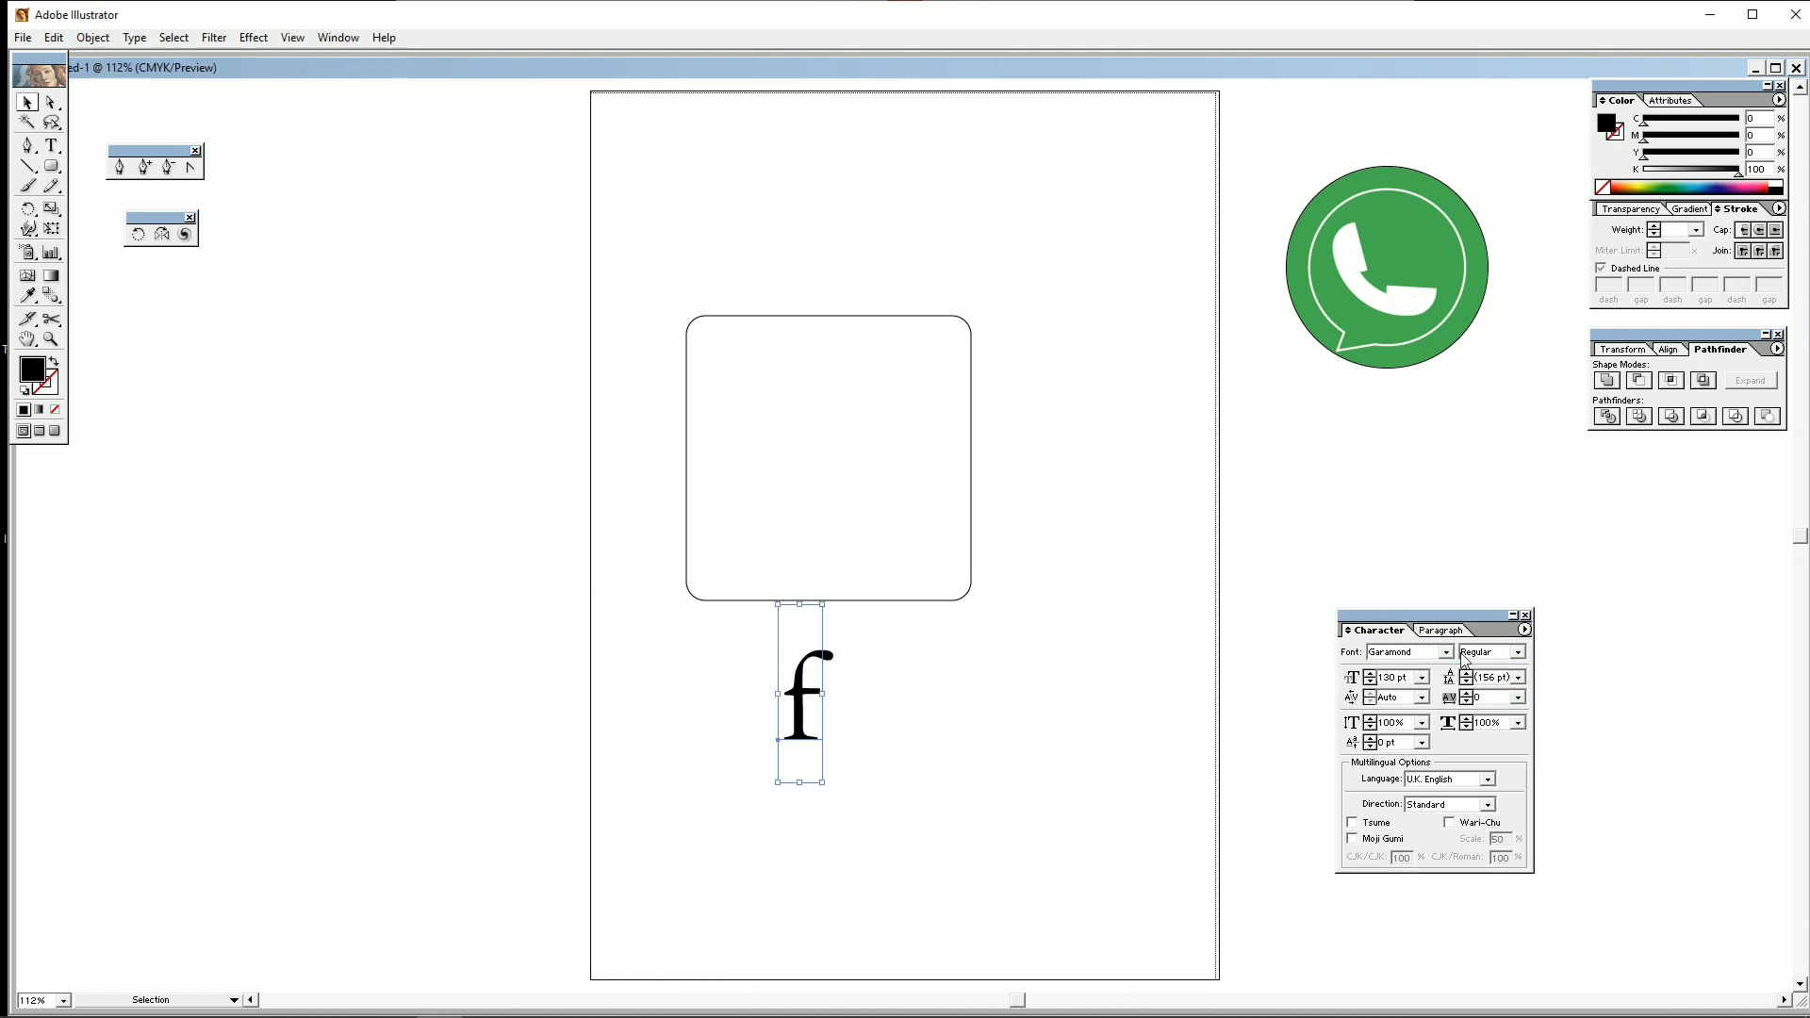
pyautogui.click(1446, 653)
pyautogui.click(1419, 698)
pyautogui.click(1446, 653)
pyautogui.click(1418, 702)
pyautogui.click(1446, 653)
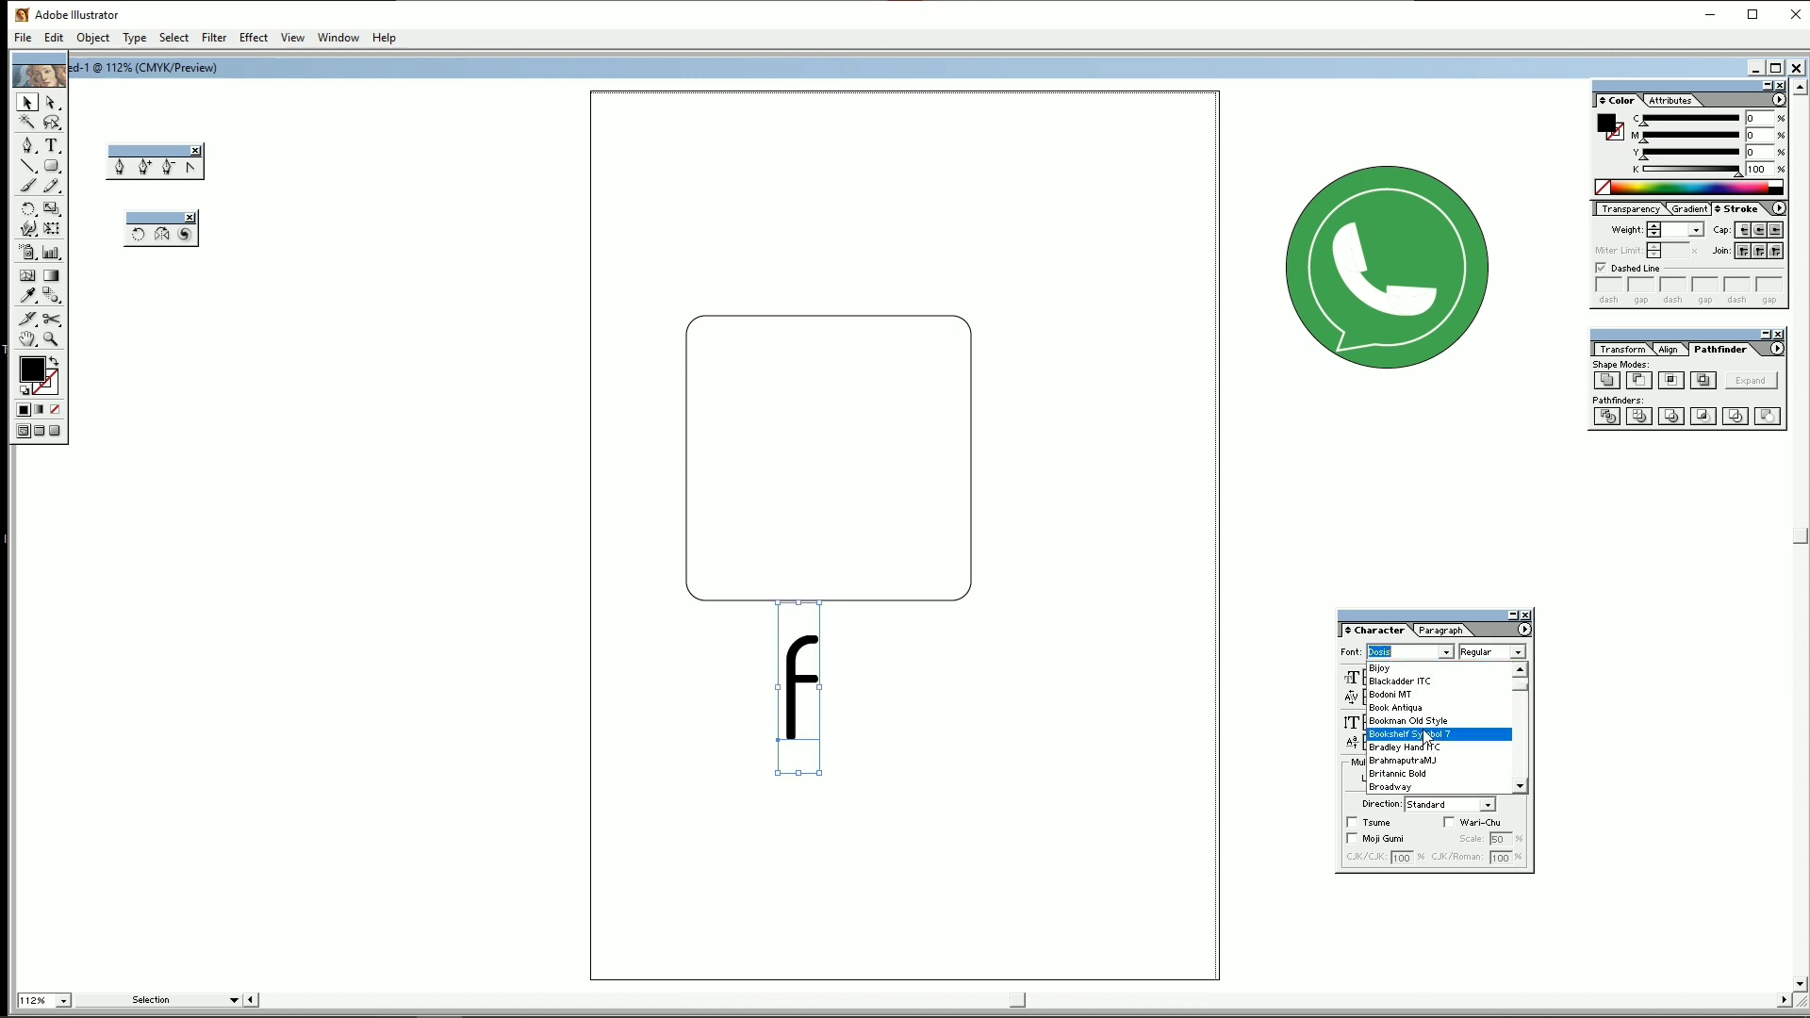
pyautogui.click(1415, 707)
pyautogui.click(1446, 653)
pyautogui.click(1411, 709)
pyautogui.click(1446, 653)
pyautogui.click(1419, 708)
pyautogui.click(1446, 635)
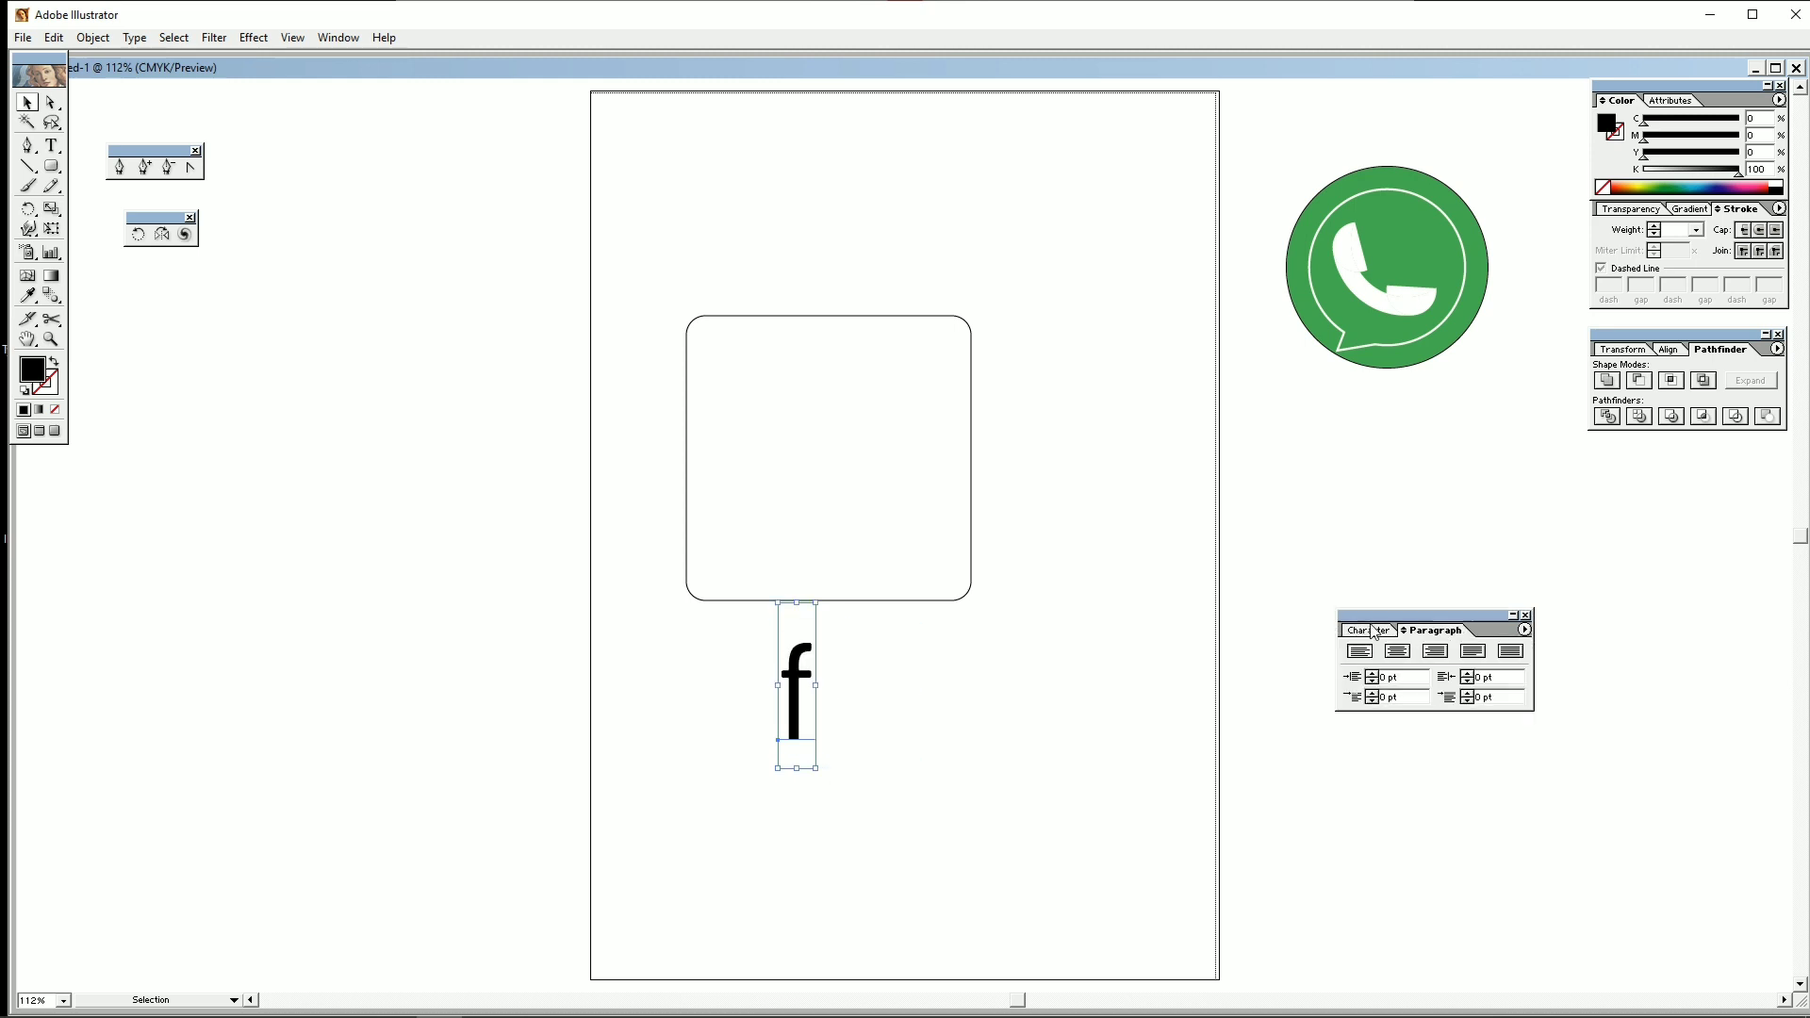
pyautogui.click(1379, 630)
pyautogui.click(1447, 652)
pyautogui.click(1449, 716)
pyautogui.click(1447, 652)
pyautogui.click(1433, 684)
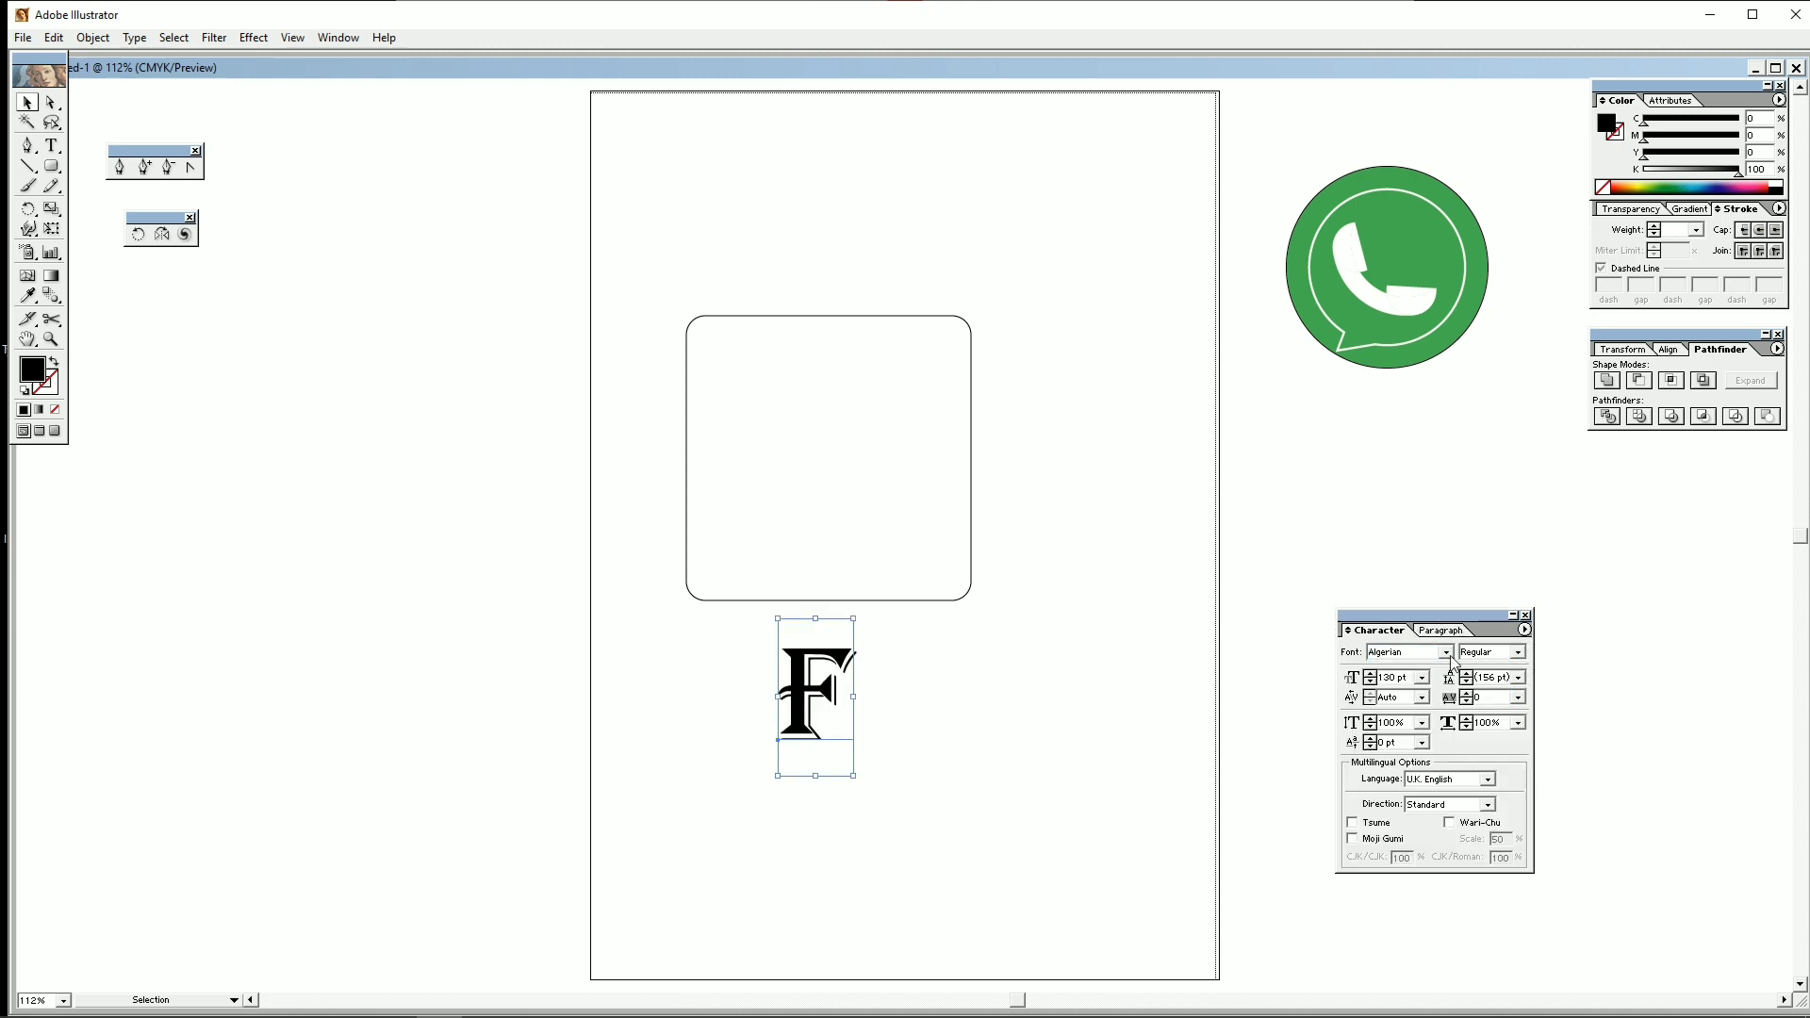
pyautogui.click(1447, 653)
pyautogui.click(1438, 680)
pyautogui.click(1447, 652)
pyautogui.click(1441, 760)
pyautogui.click(1446, 652)
pyautogui.click(1445, 724)
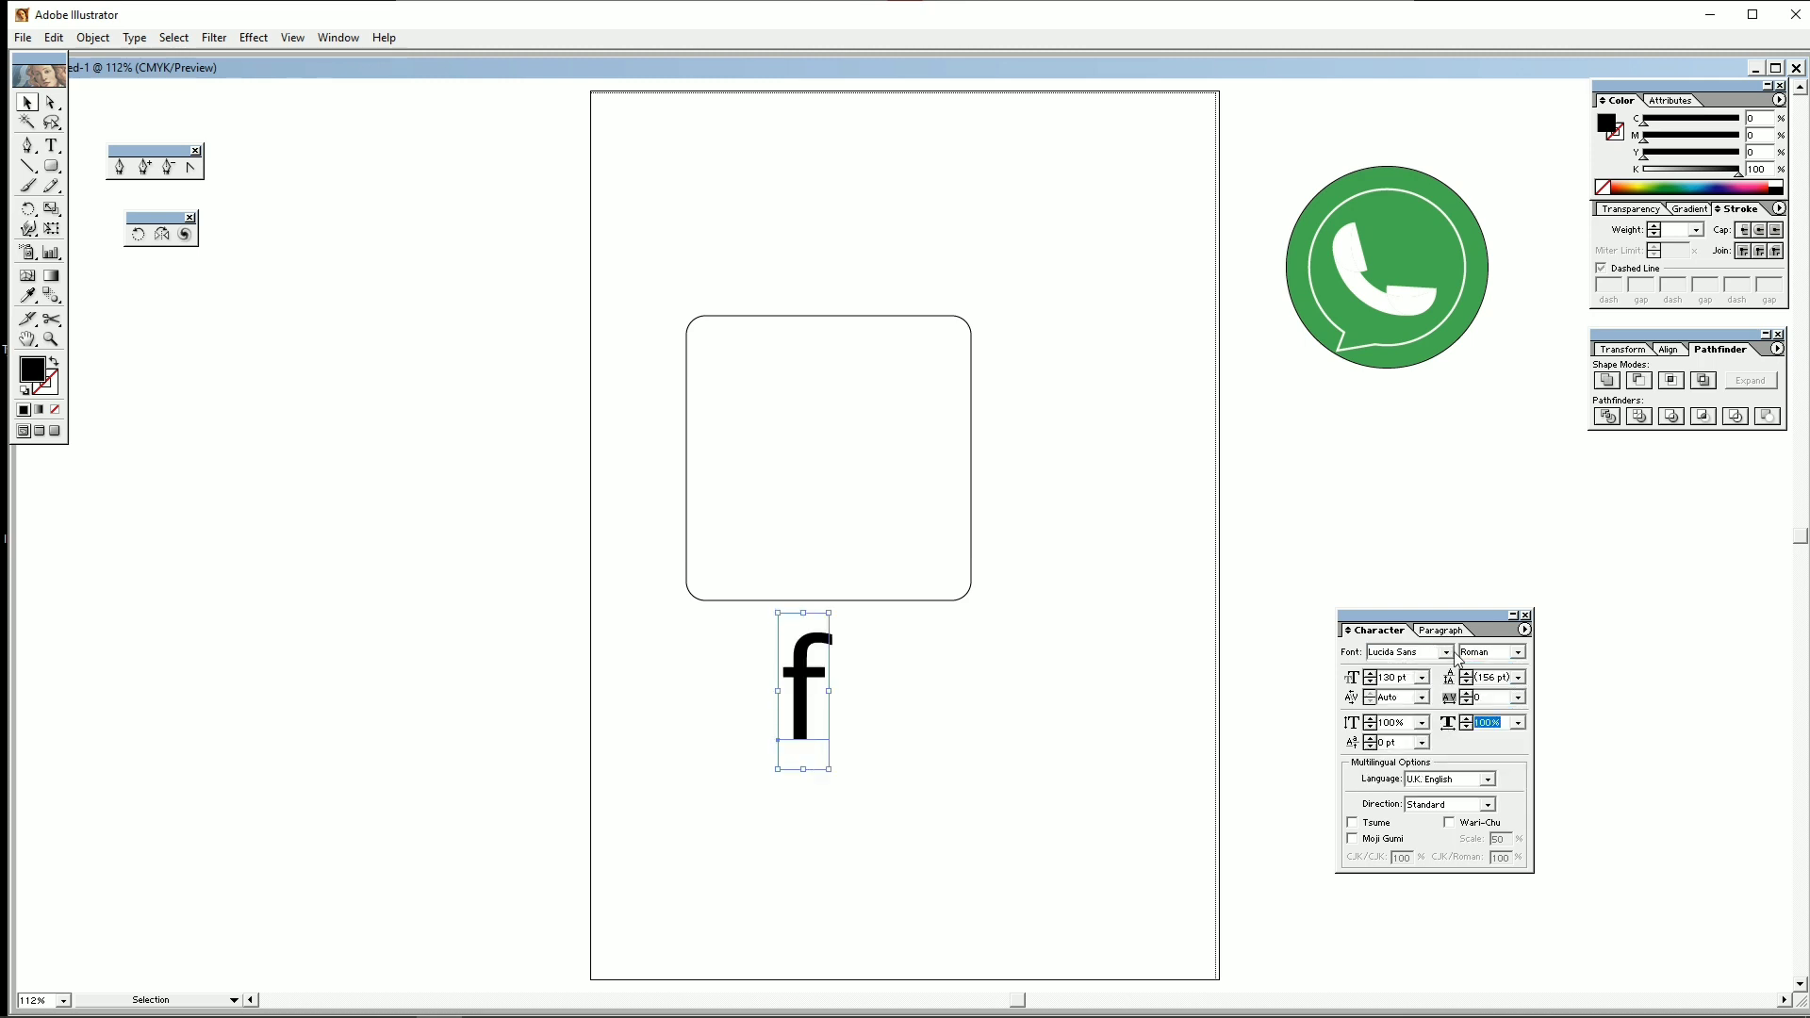
pyautogui.click(1446, 653)
pyautogui.click(1406, 749)
pyautogui.click(1445, 652)
pyautogui.scroll(-3, 1425, 688)
pyautogui.click(1416, 692)
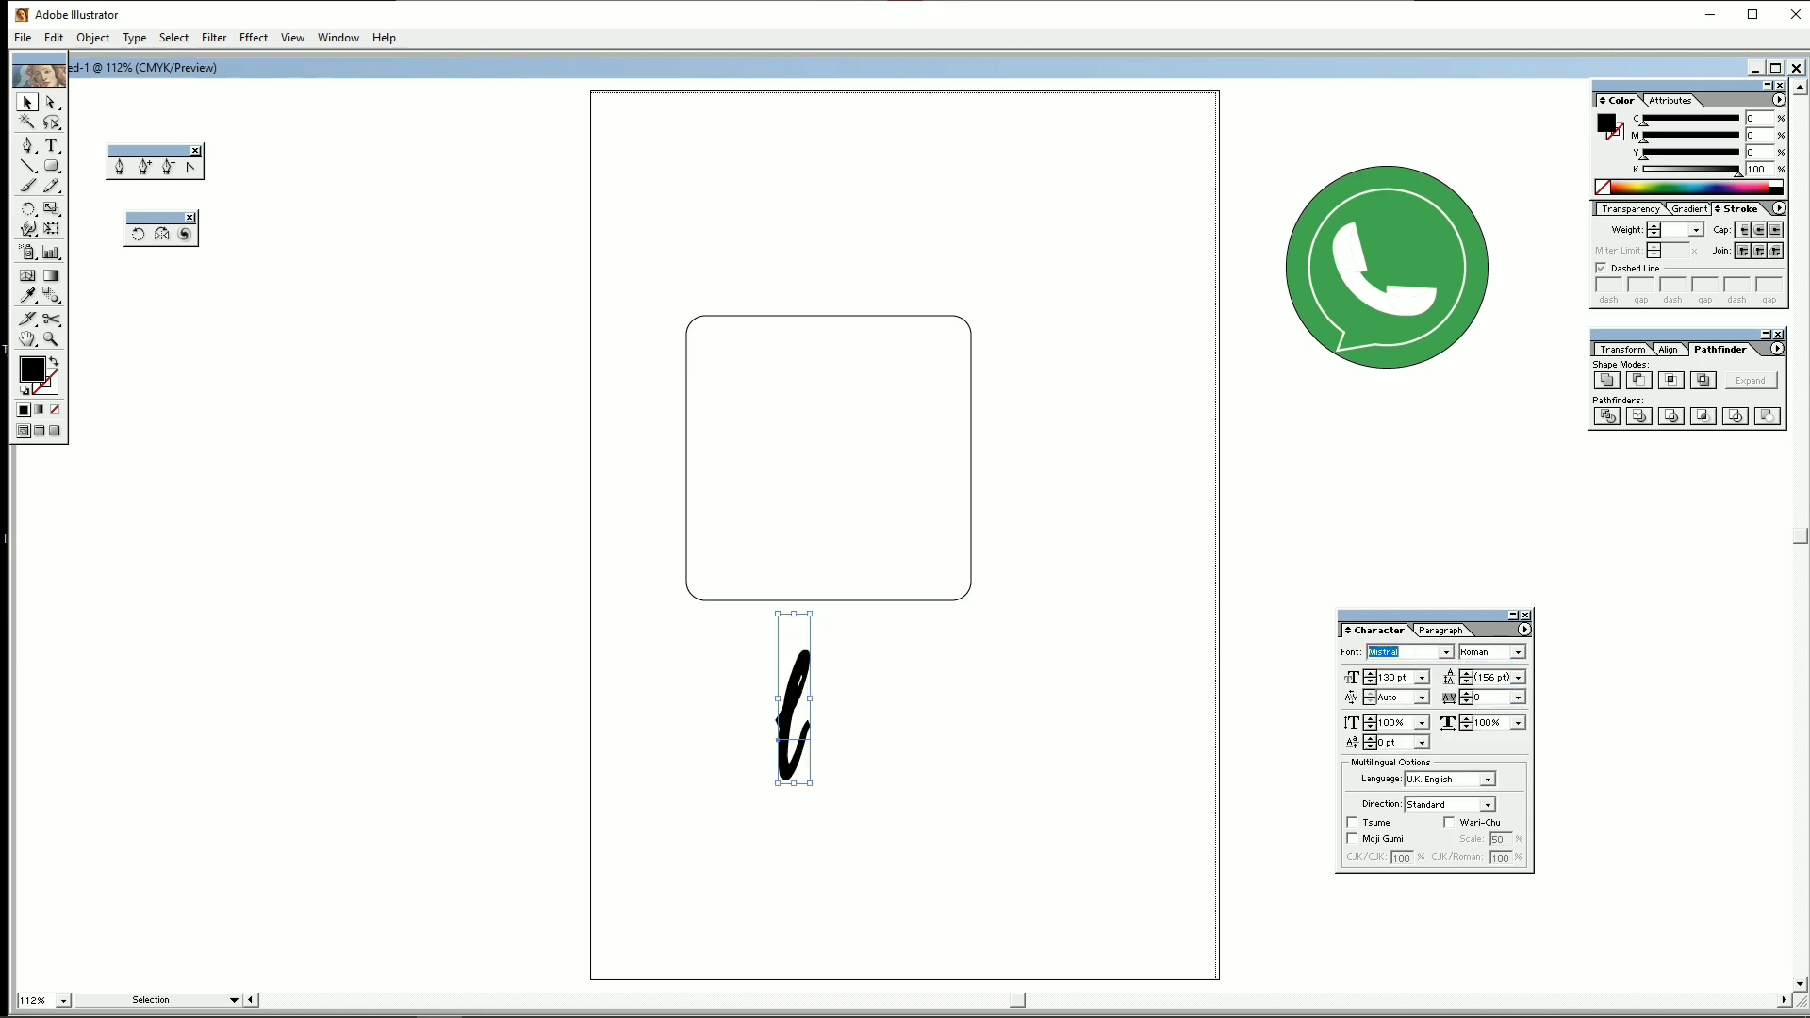
pyautogui.press('Return')
# Set the font of the letter "f" to Myanmar Text in the Bold style.
pyautogui.moveTo(1439, 653); pyautogui.dragTo(1287, 717)
pyautogui.write('my')
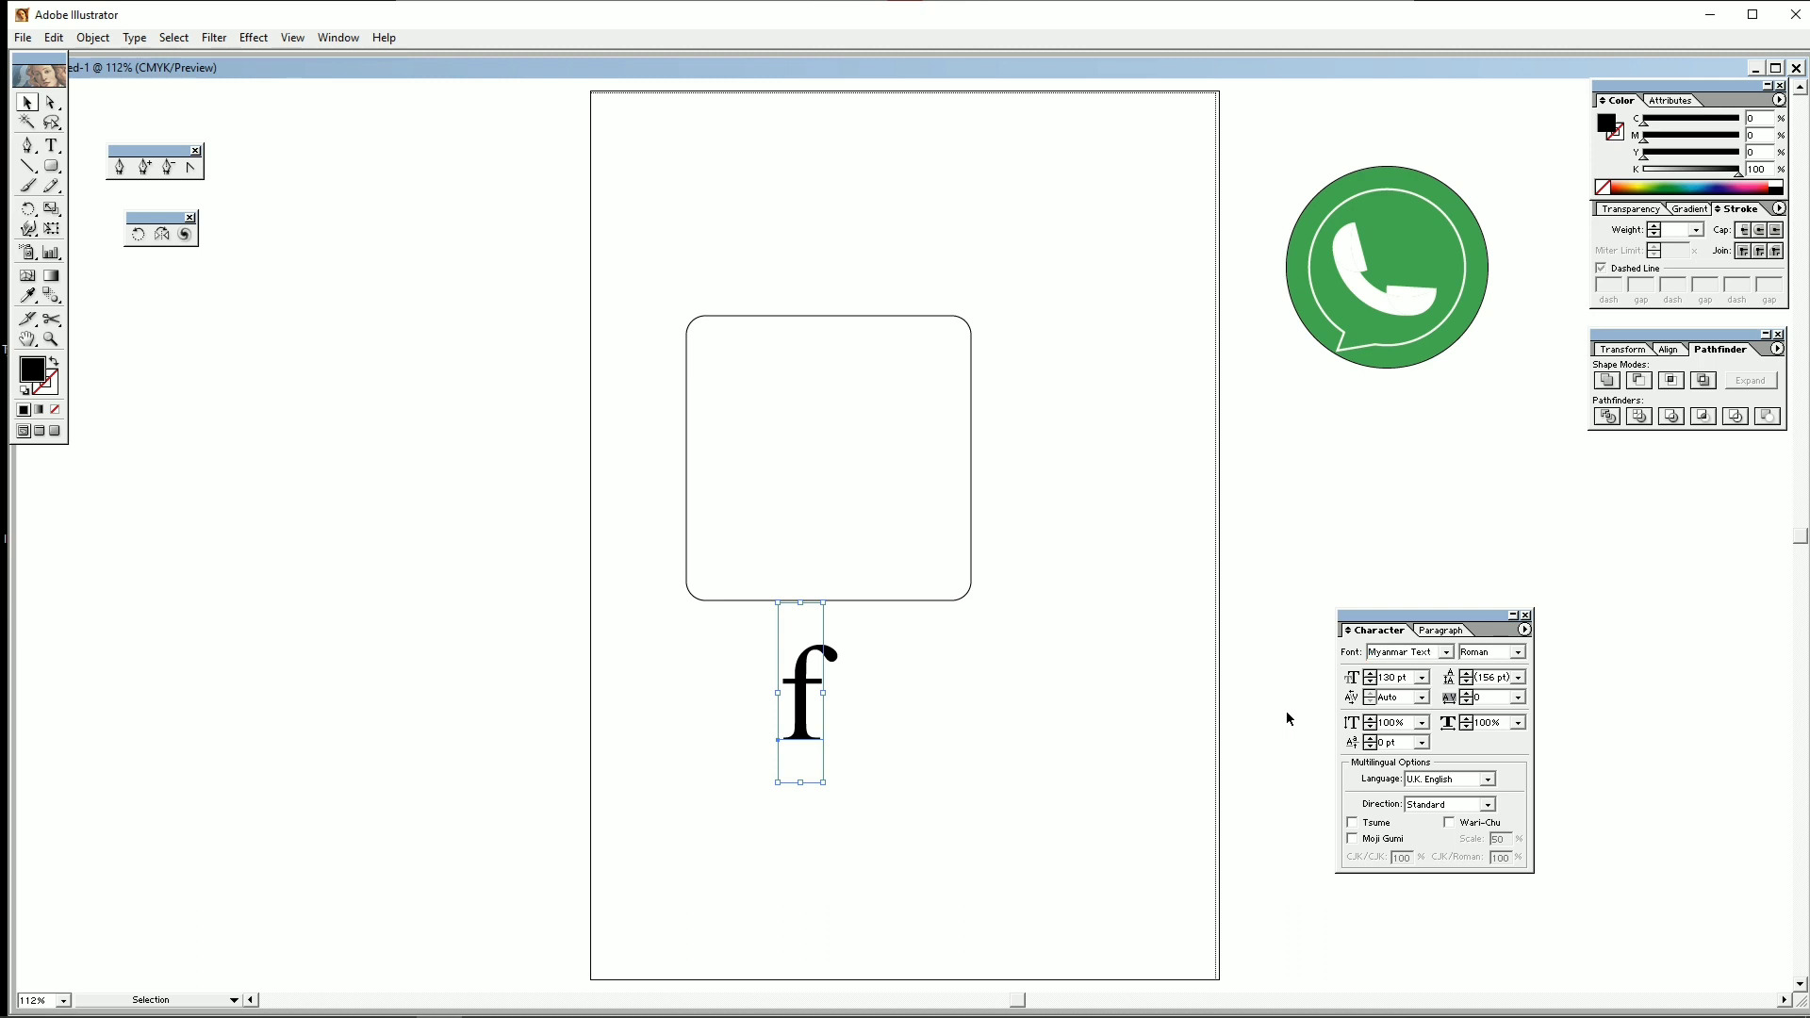
pyautogui.click(1517, 652)
pyautogui.click(1485, 679)
# Move the letter "f" into the middle of the rounded square and enlarge it to about 276 pt.
pyautogui.moveTo(819, 709); pyautogui.dragTo(836, 499)
pyautogui.moveTo(850, 631); pyautogui.dragTo(1040, 793)
pyautogui.moveTo(851, 585); pyautogui.dragTo(839, 513)
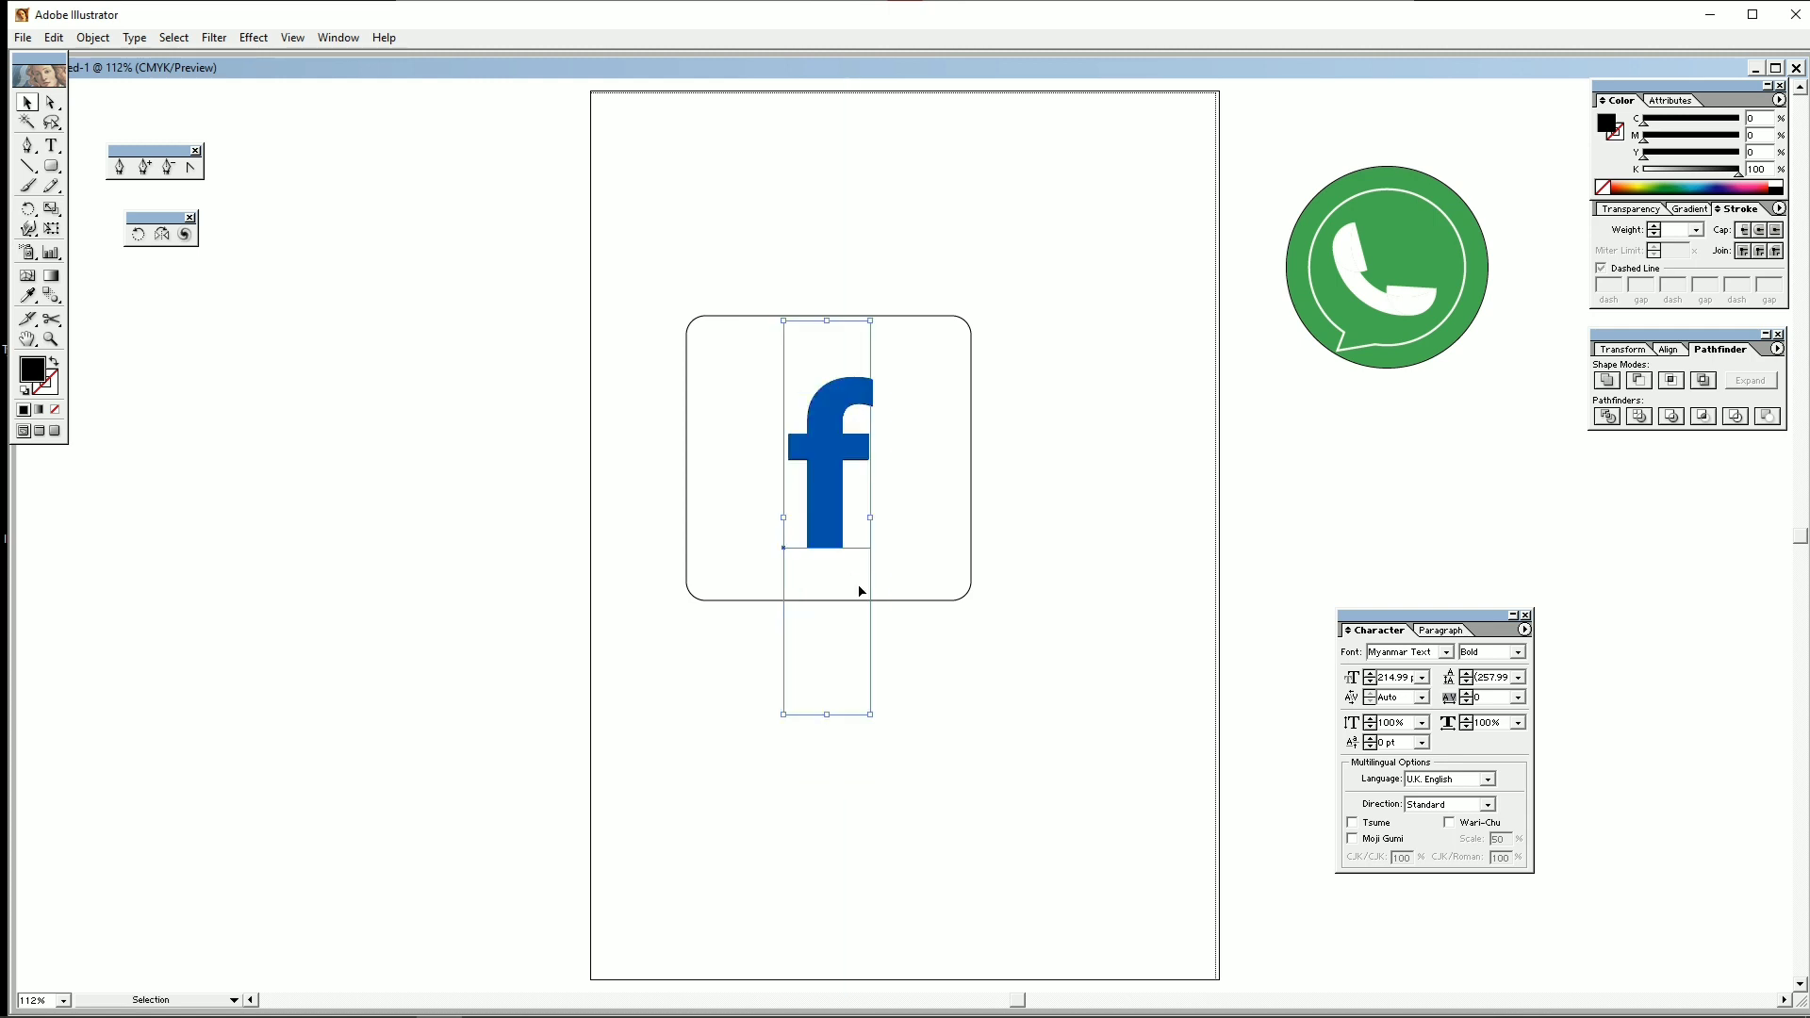
pyautogui.moveTo(877, 709); pyautogui.dragTo(889, 766)
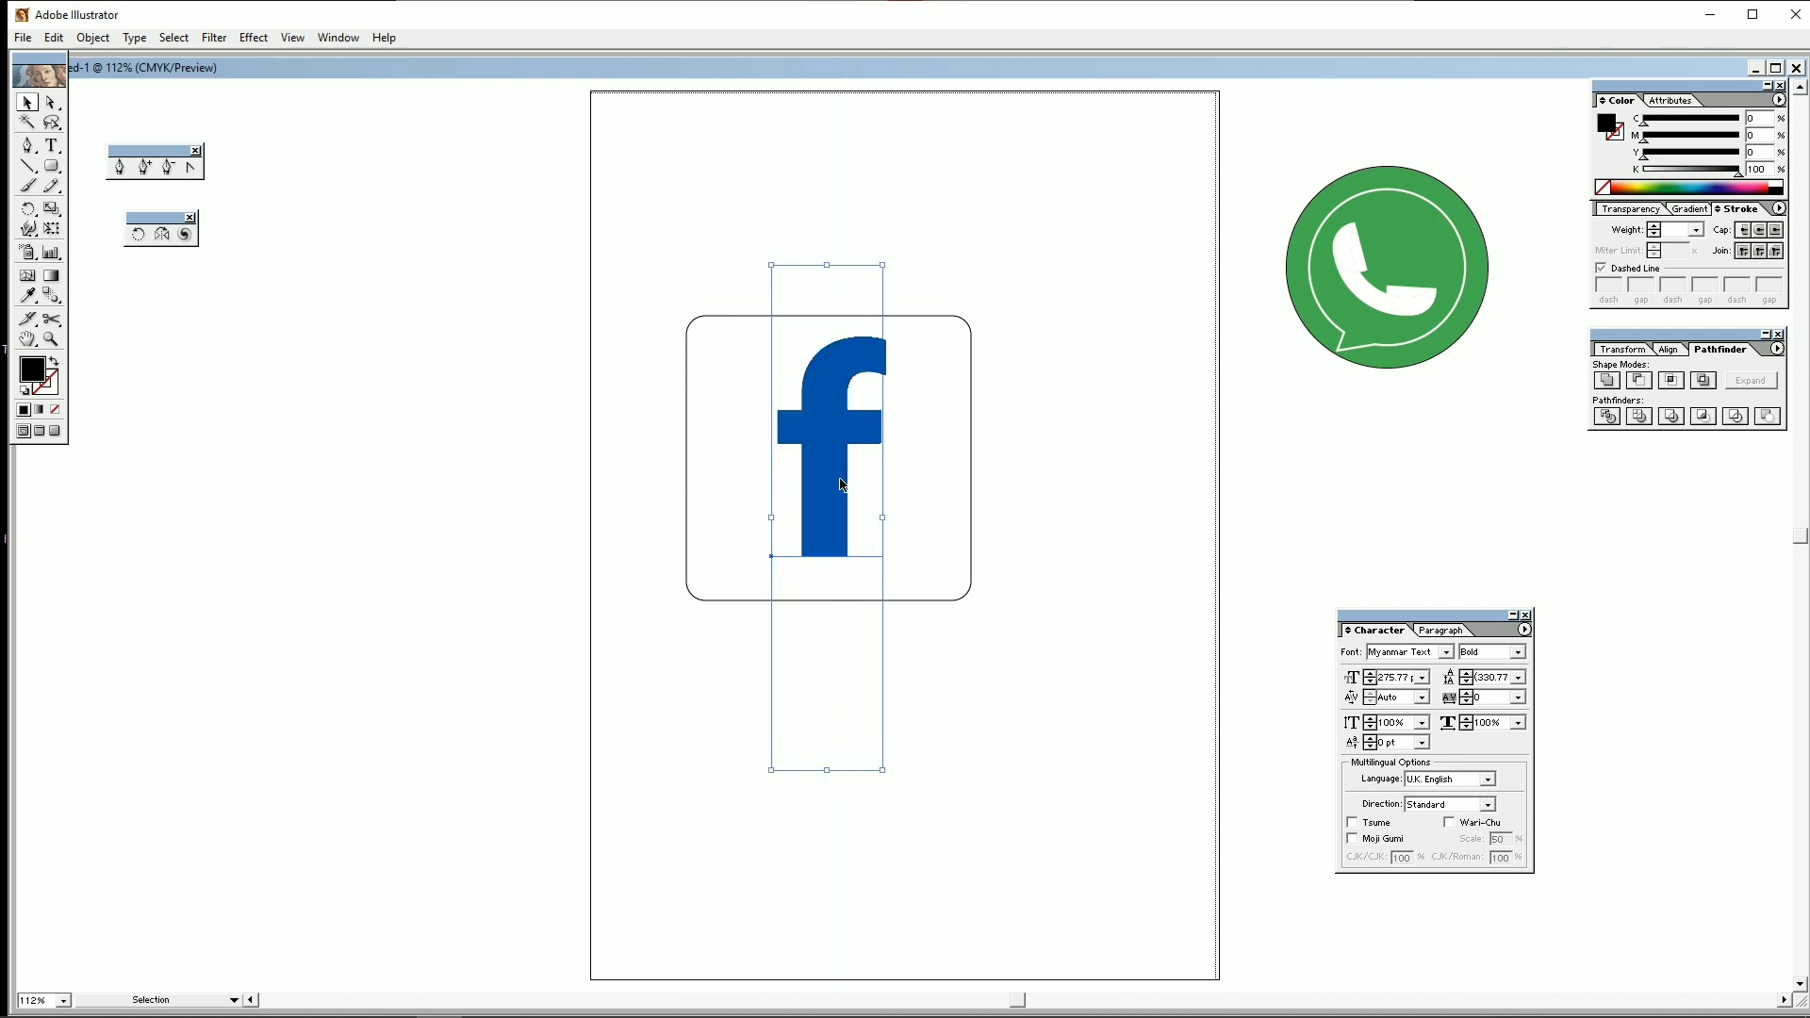
pyautogui.moveTo(820, 472); pyautogui.dragTo(839, 499)
pyautogui.click(918, 816)
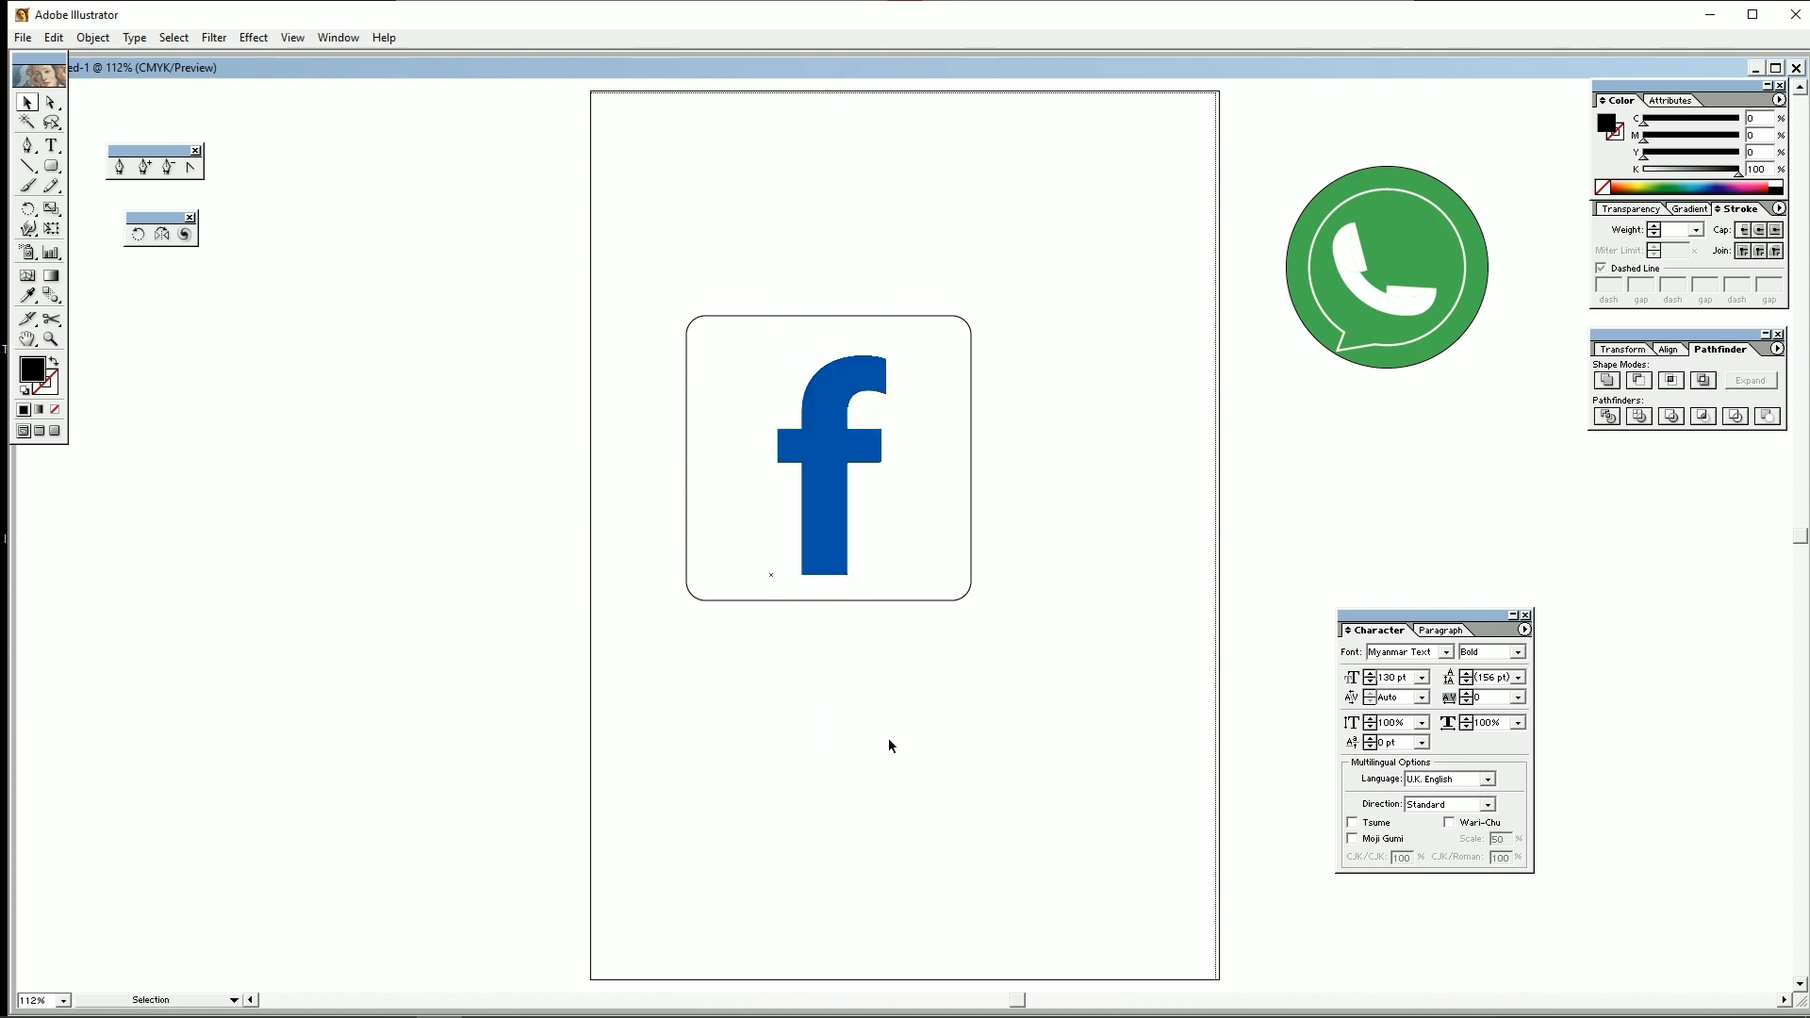
# Fill the rounded square with a blue of about C 82 %, M 14 %, Y 0 %, K 0 %.
pyautogui.moveTo(897, 670); pyautogui.dragTo(927, 506)
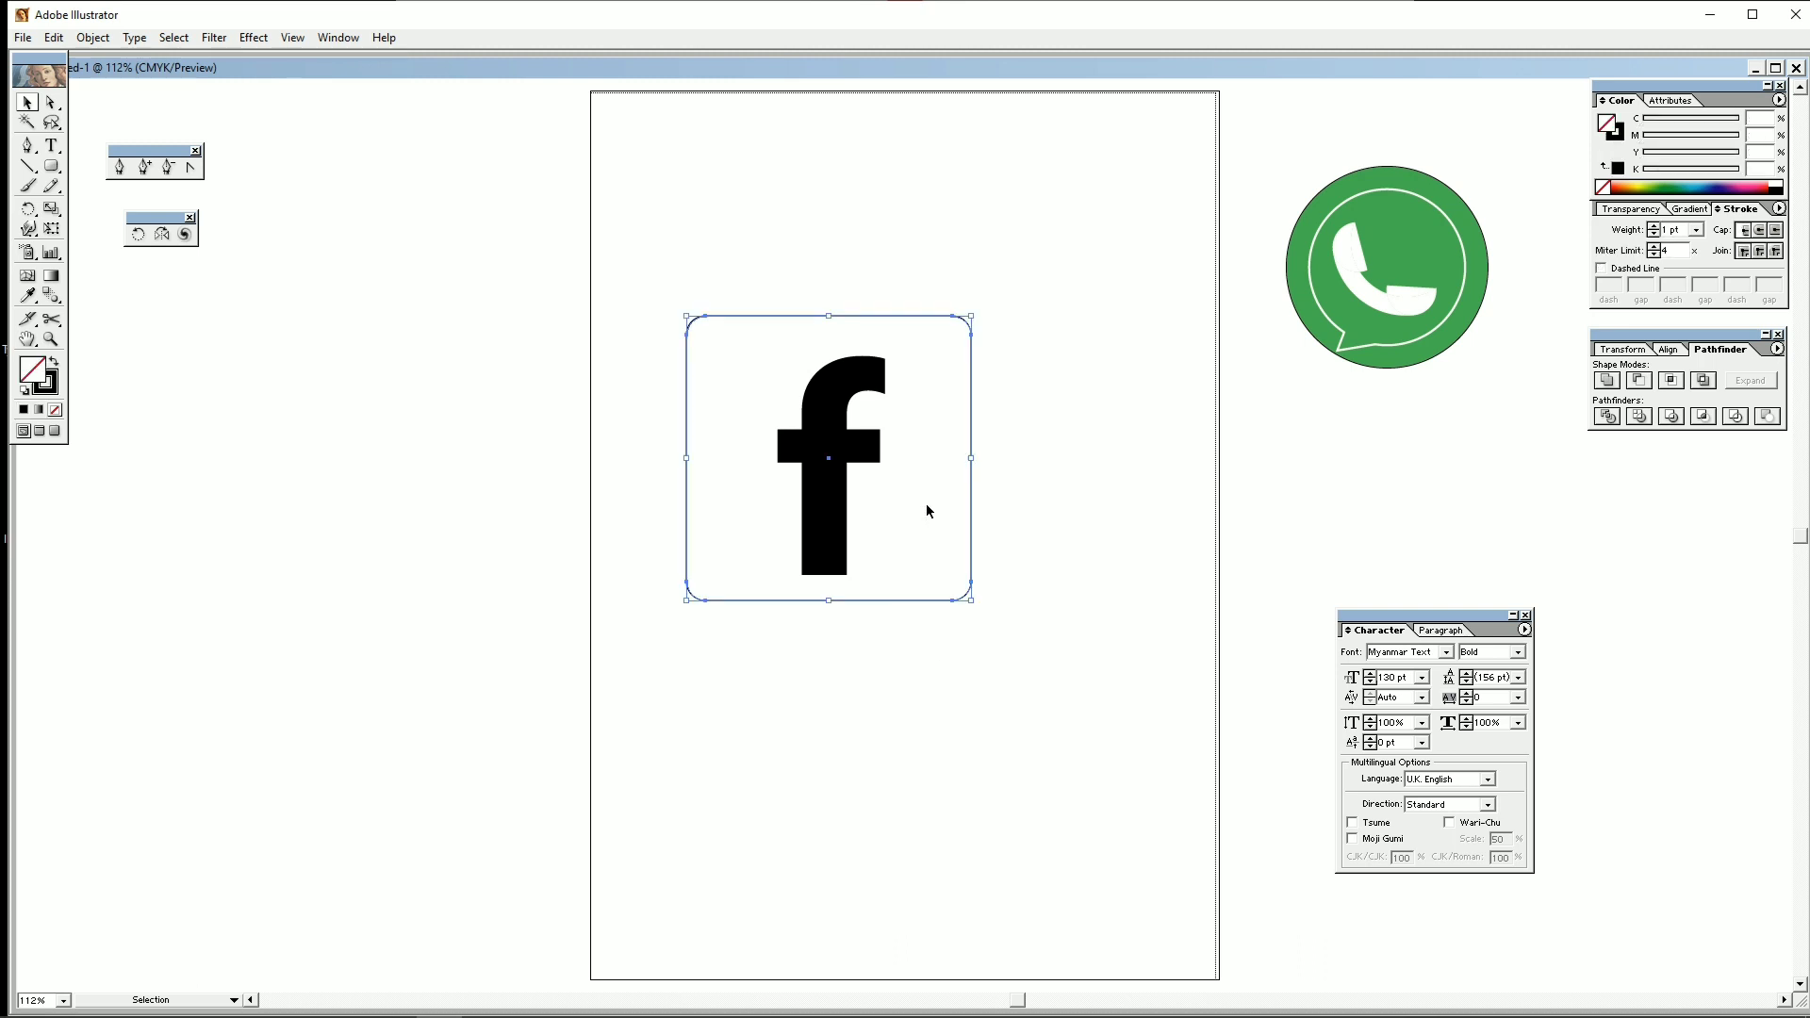
pyautogui.click(1693, 187)
pyautogui.click(1735, 122)
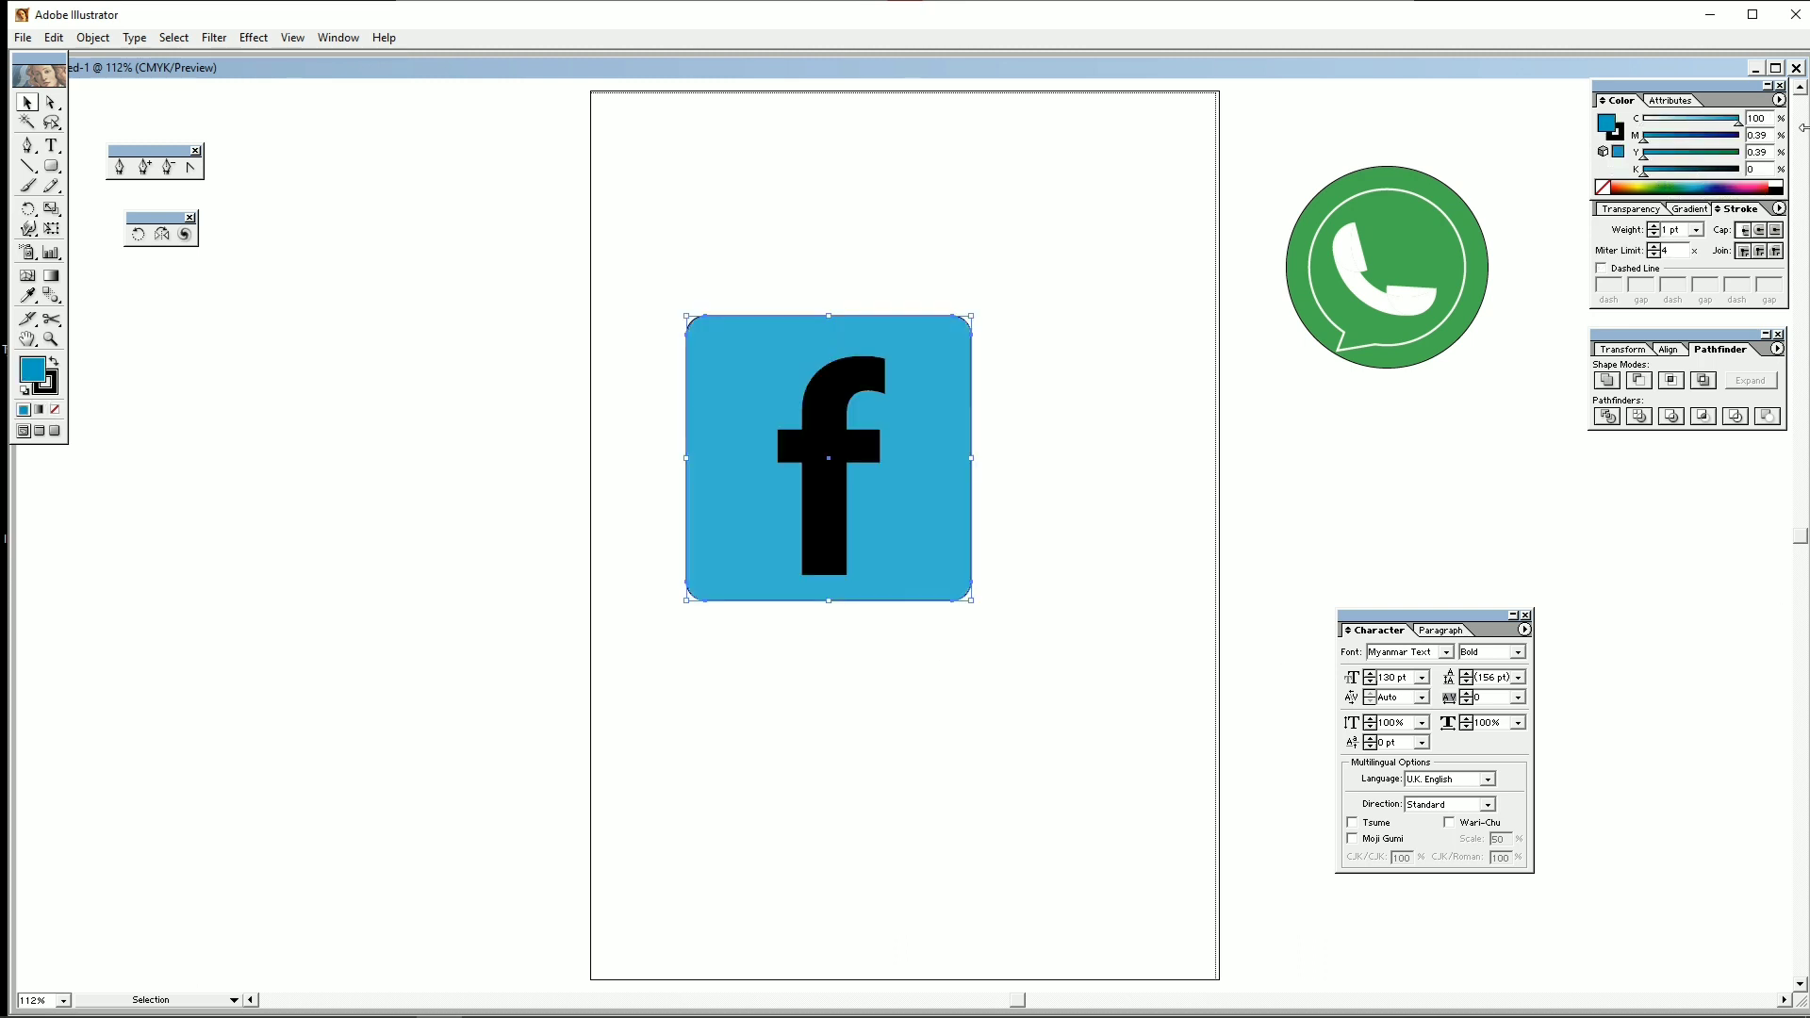
pyautogui.click(1717, 123)
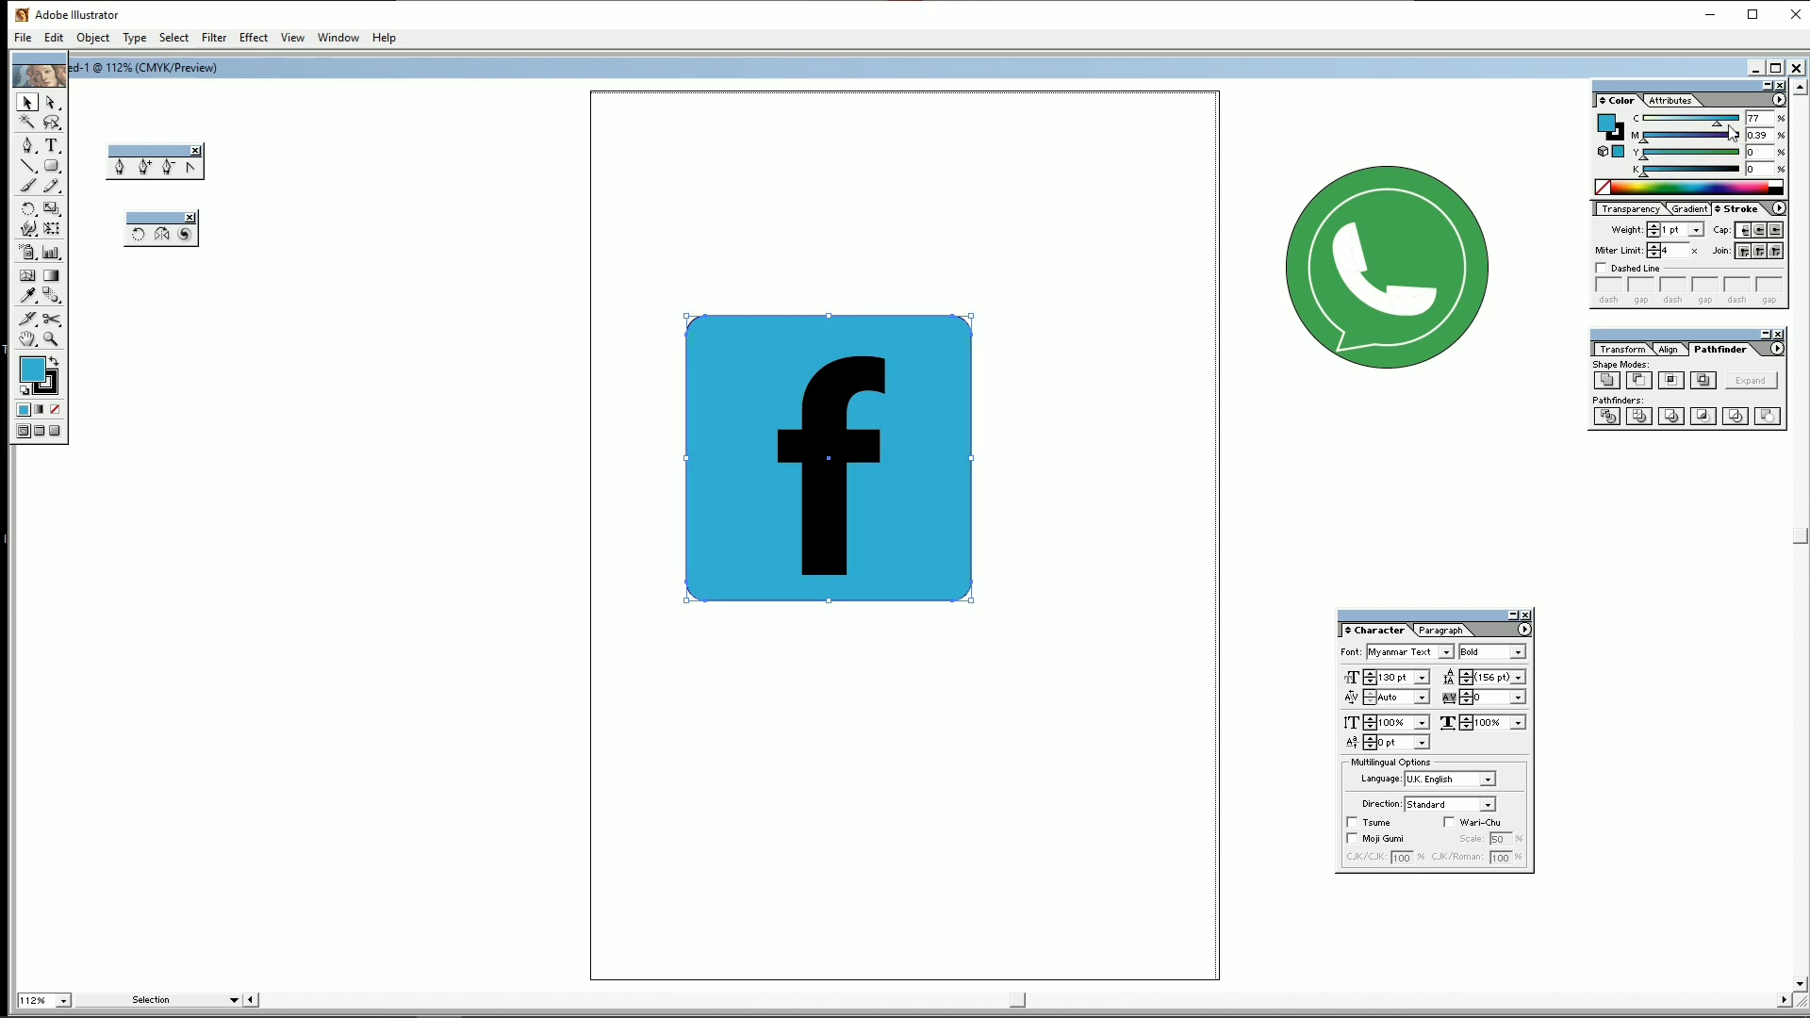
pyautogui.click(1694, 124)
pyautogui.click(1707, 123)
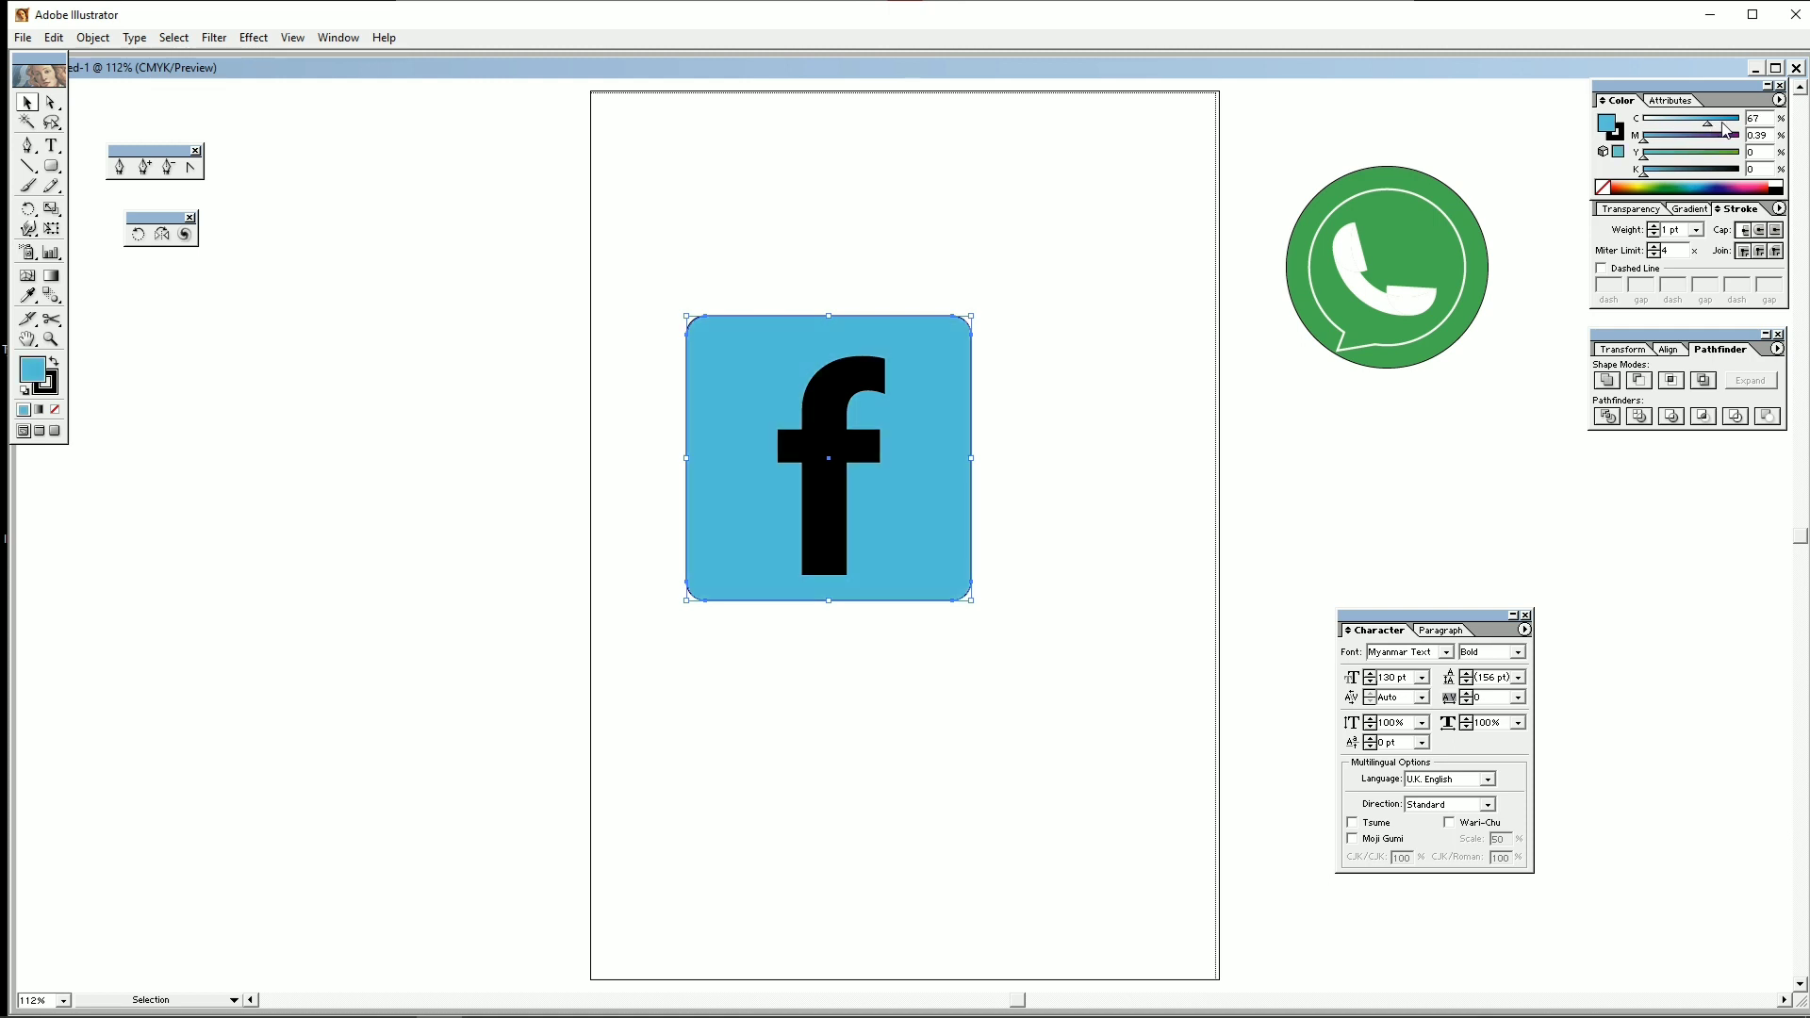
pyautogui.click(1722, 124)
pyautogui.click(1657, 137)
# Fill the letter "f" with white.
pyautogui.click(832, 482)
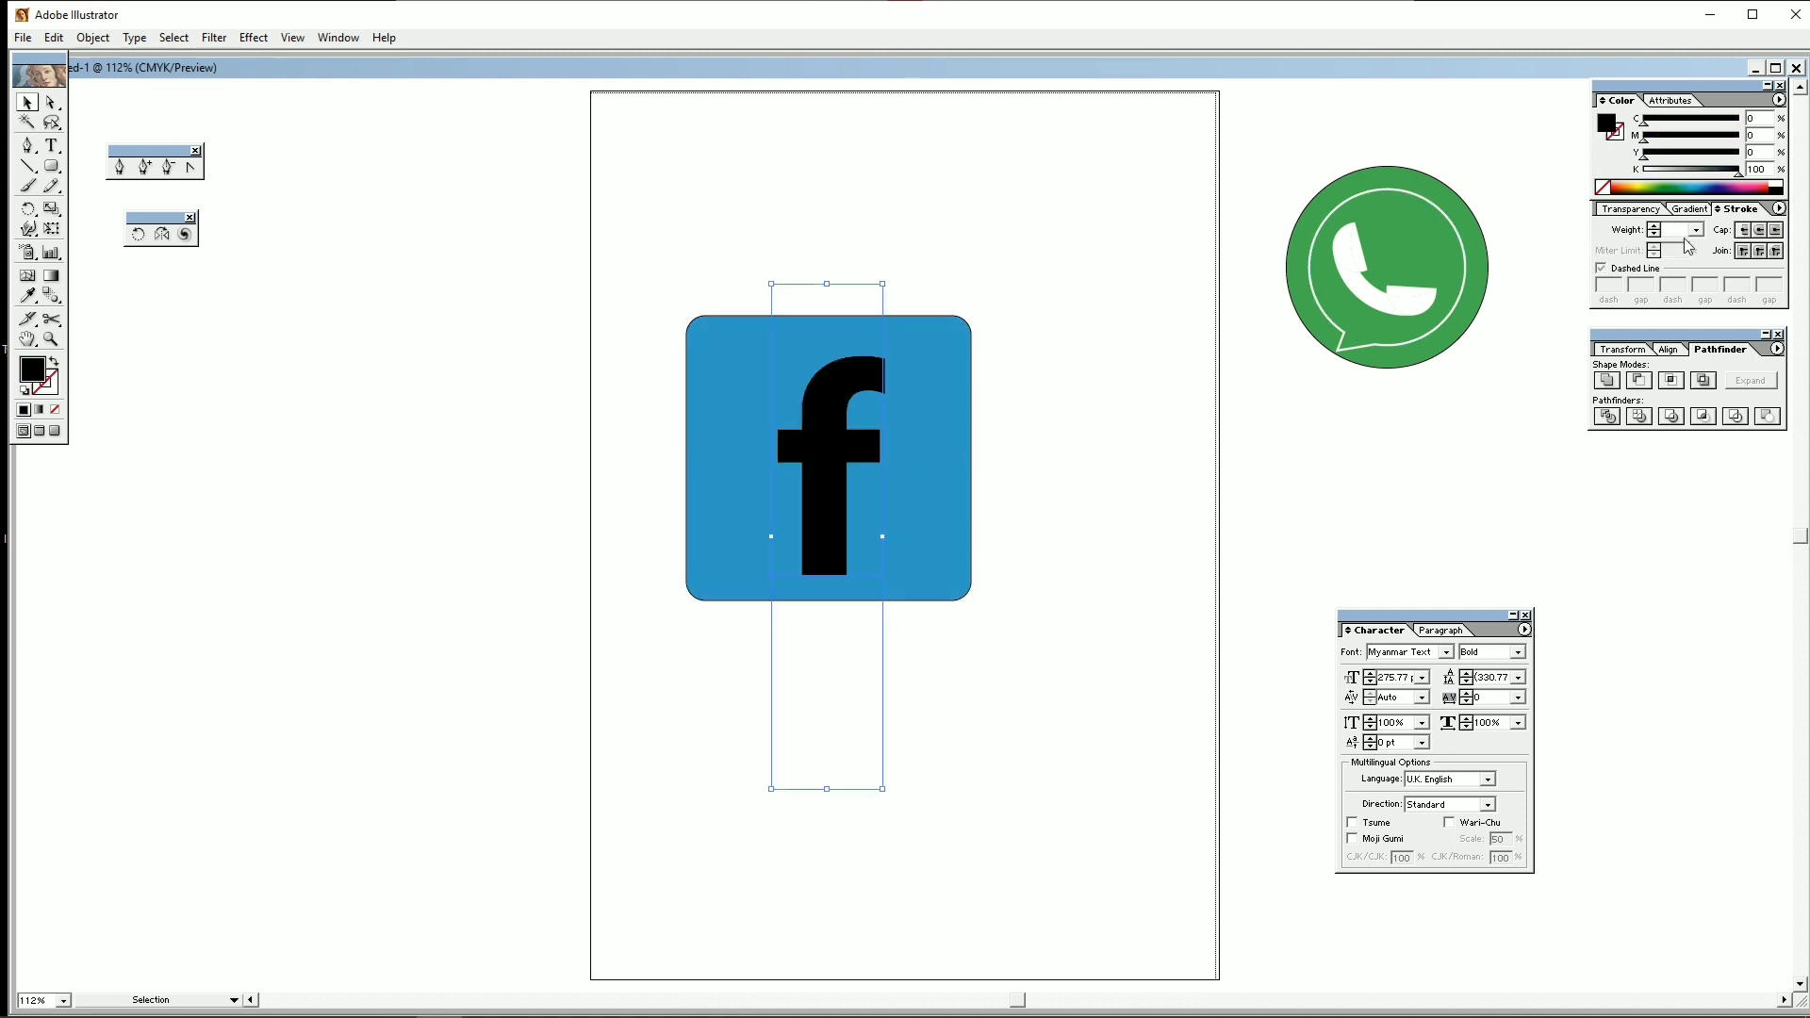
pyautogui.click(1780, 183)
# Remove the rounded square's stroke and slightly lighten its blue fill by reducing the cyan.
pyautogui.moveTo(1019, 698); pyautogui.dragTo(964, 525)
pyautogui.click(52, 383)
pyautogui.click(55, 409)
pyautogui.press('x')
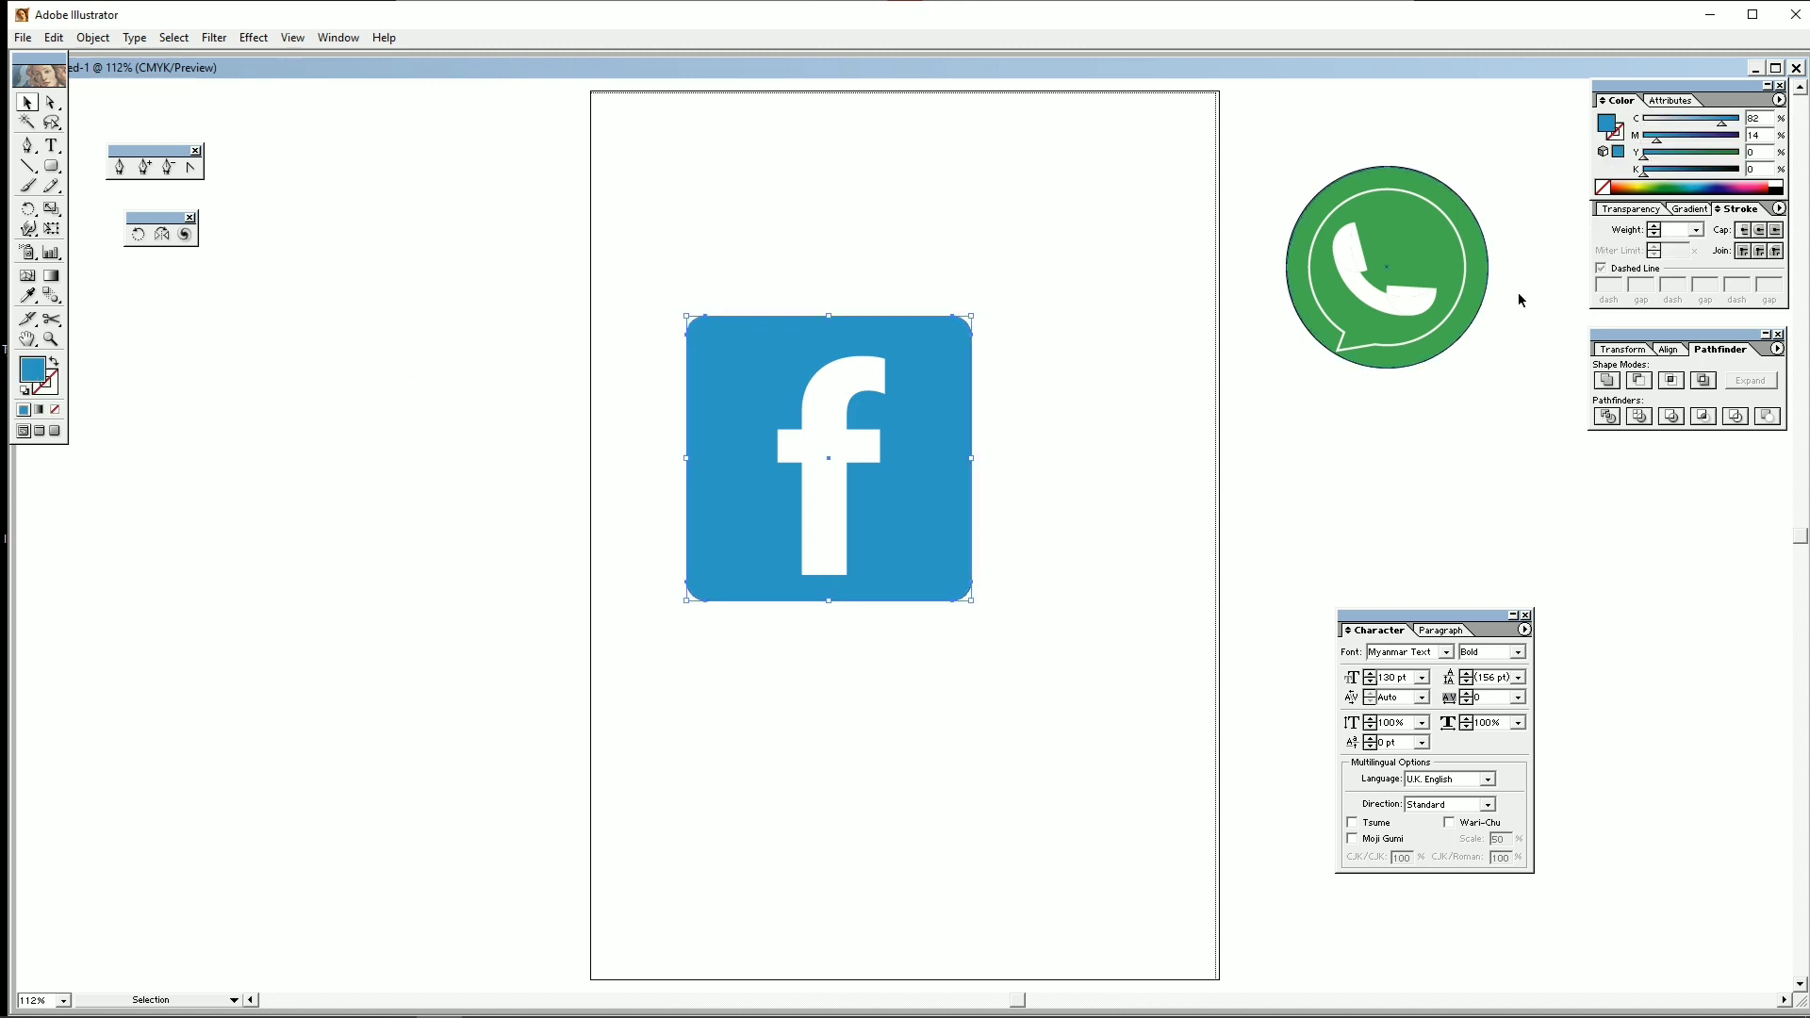
pyautogui.click(1716, 123)
# Group the rounded square with the letter "f" and place it, scaled down, in the page's upper left corner.
pyautogui.moveTo(1082, 812); pyautogui.dragTo(895, 511)
pyautogui.rightClick(776, 423)
pyautogui.click(830, 480)
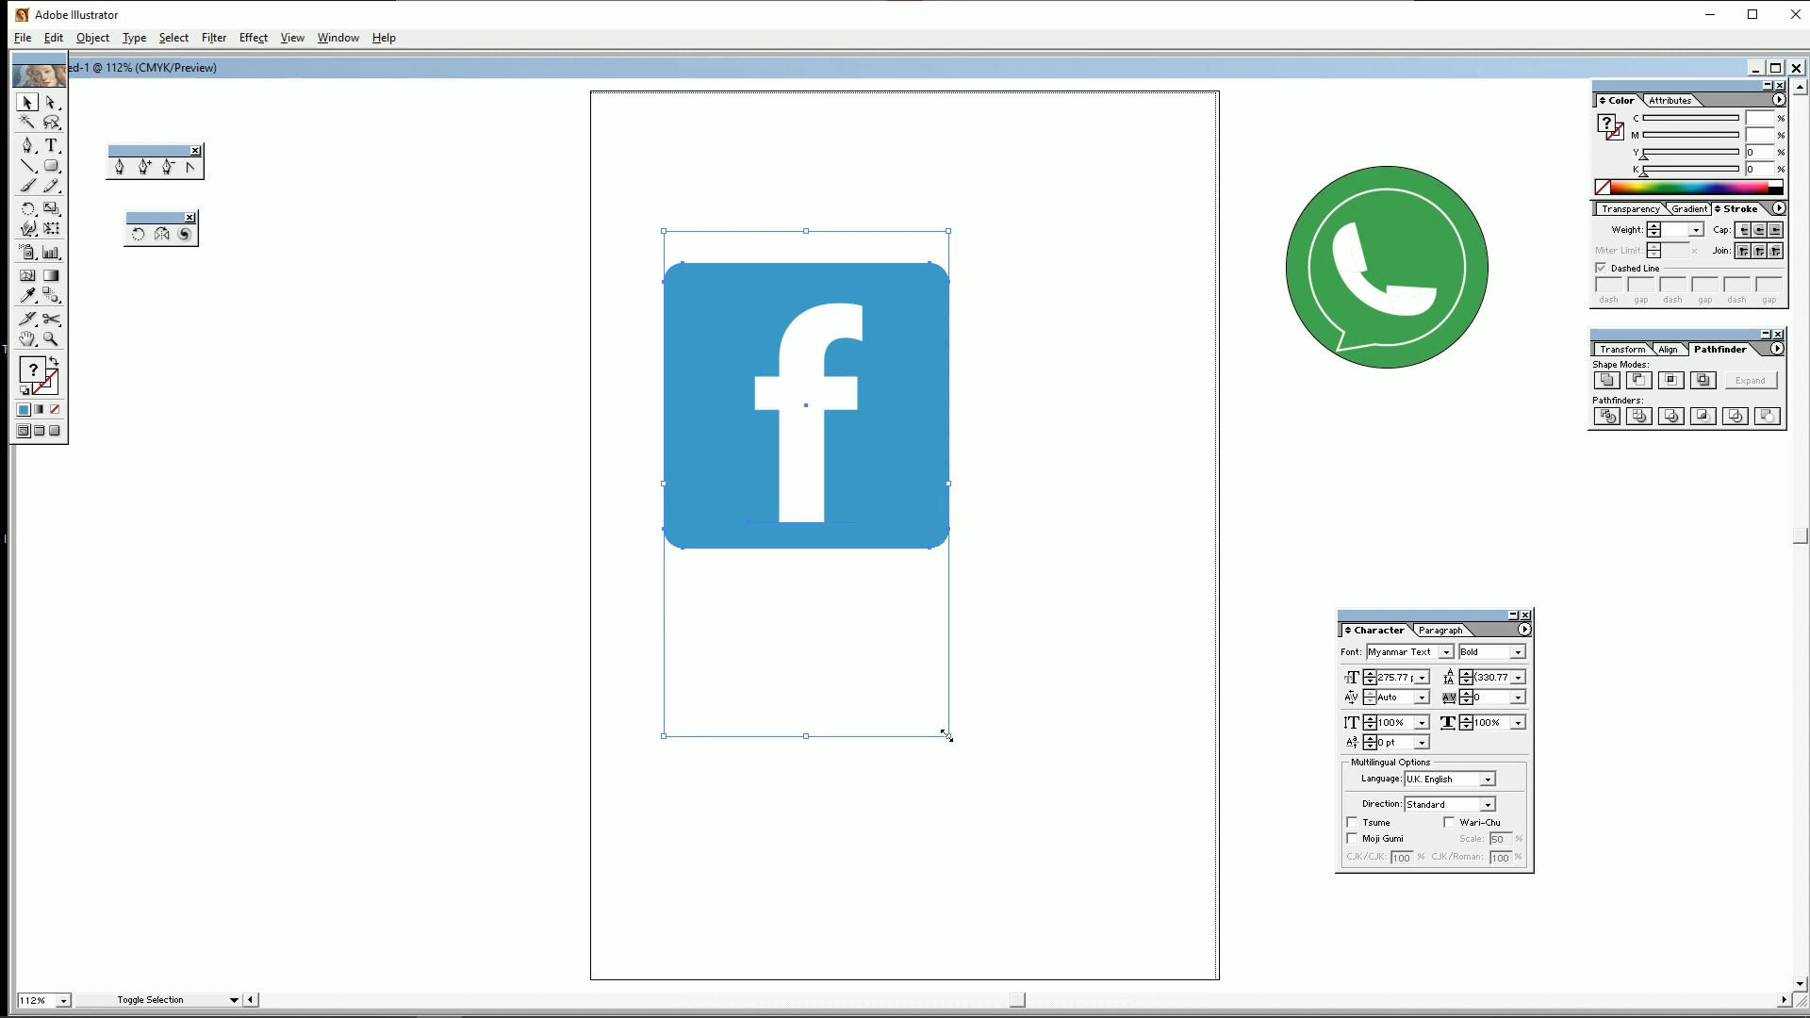
pyautogui.moveTo(946, 735); pyautogui.dragTo(874, 607)
pyautogui.moveTo(785, 470); pyautogui.dragTo(665, 218)
# Move the WhatsApp logo onto the page beside the Facebook logo and scale it down to a matching size.
pyautogui.moveTo(1359, 298); pyautogui.dragTo(820, 228)
pyautogui.moveTo(1024, 298); pyautogui.dragTo(993, 279)
pyautogui.moveTo(954, 237); pyautogui.dragTo(909, 229)
pyautogui.click(1035, 468)
# Draw a large circle with a blue stroke and no fill in mid-page, and add a smaller concentric copy inside it.
pyautogui.moveTo(43, 171); pyautogui.dragTo(117, 170)
pyautogui.moveTo(871, 607); pyautogui.dragTo(1086, 822)
pyautogui.click(56, 361)
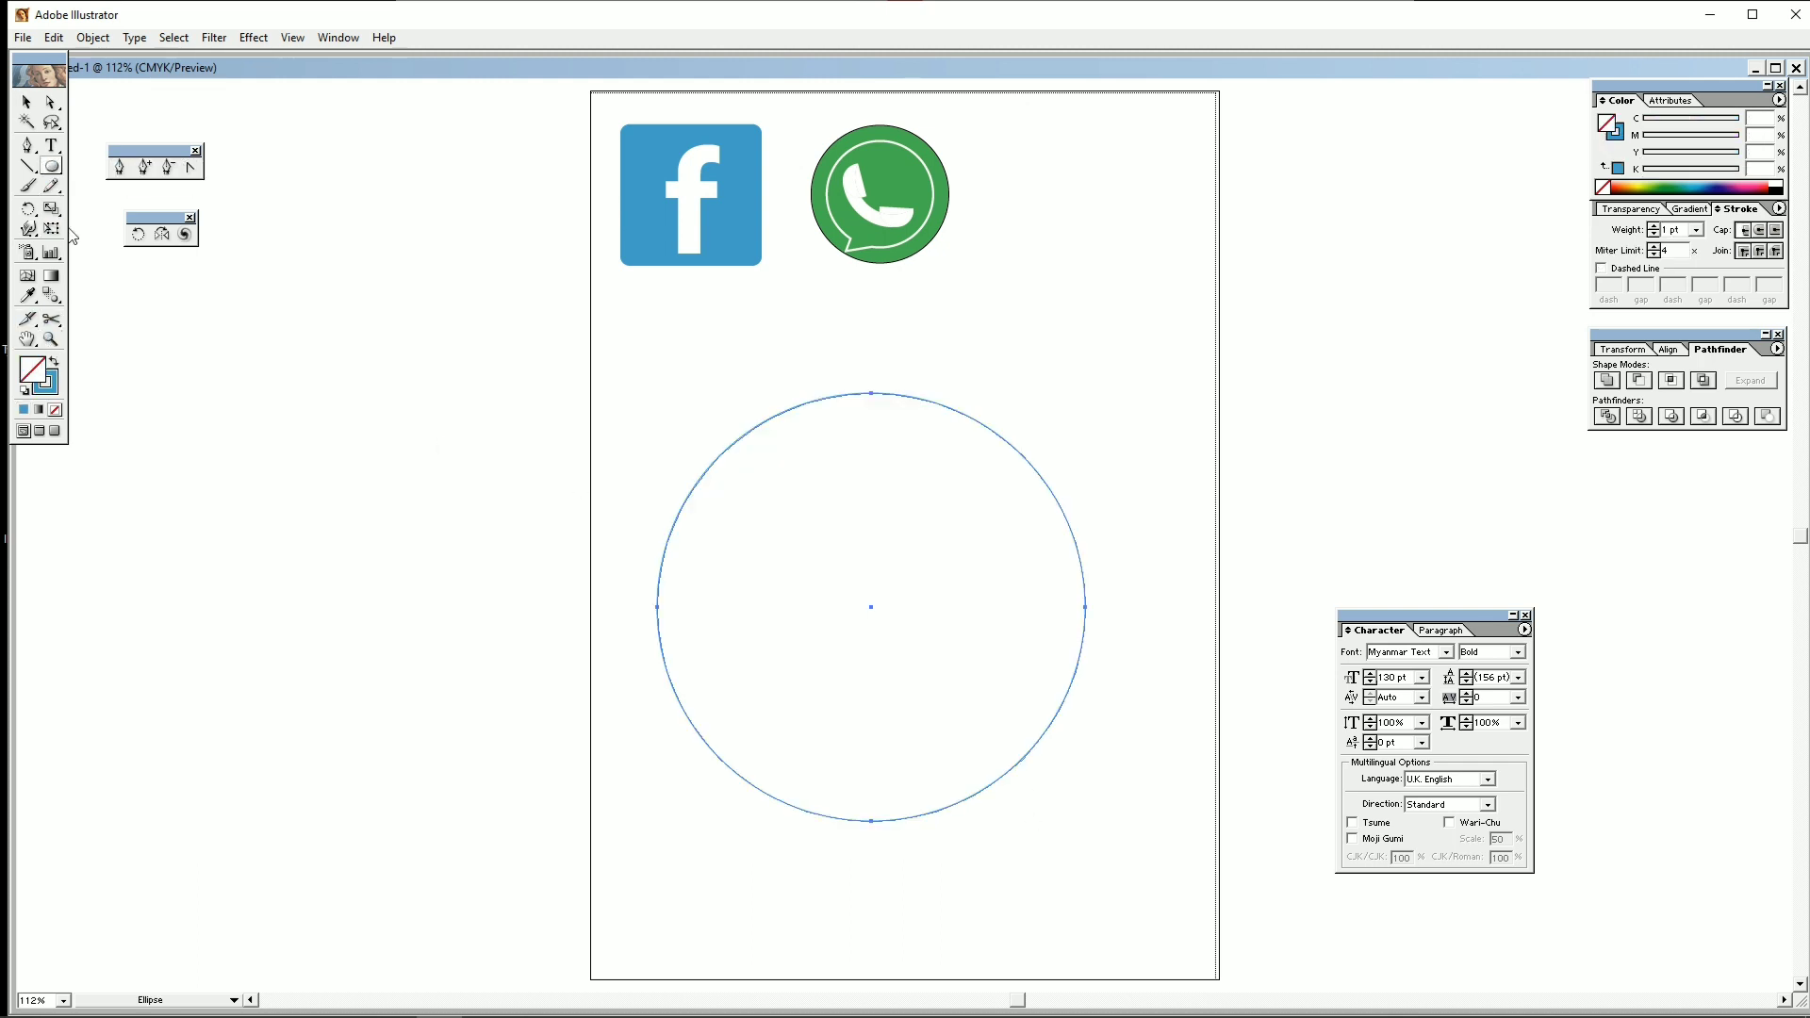
pyautogui.click(26, 104)
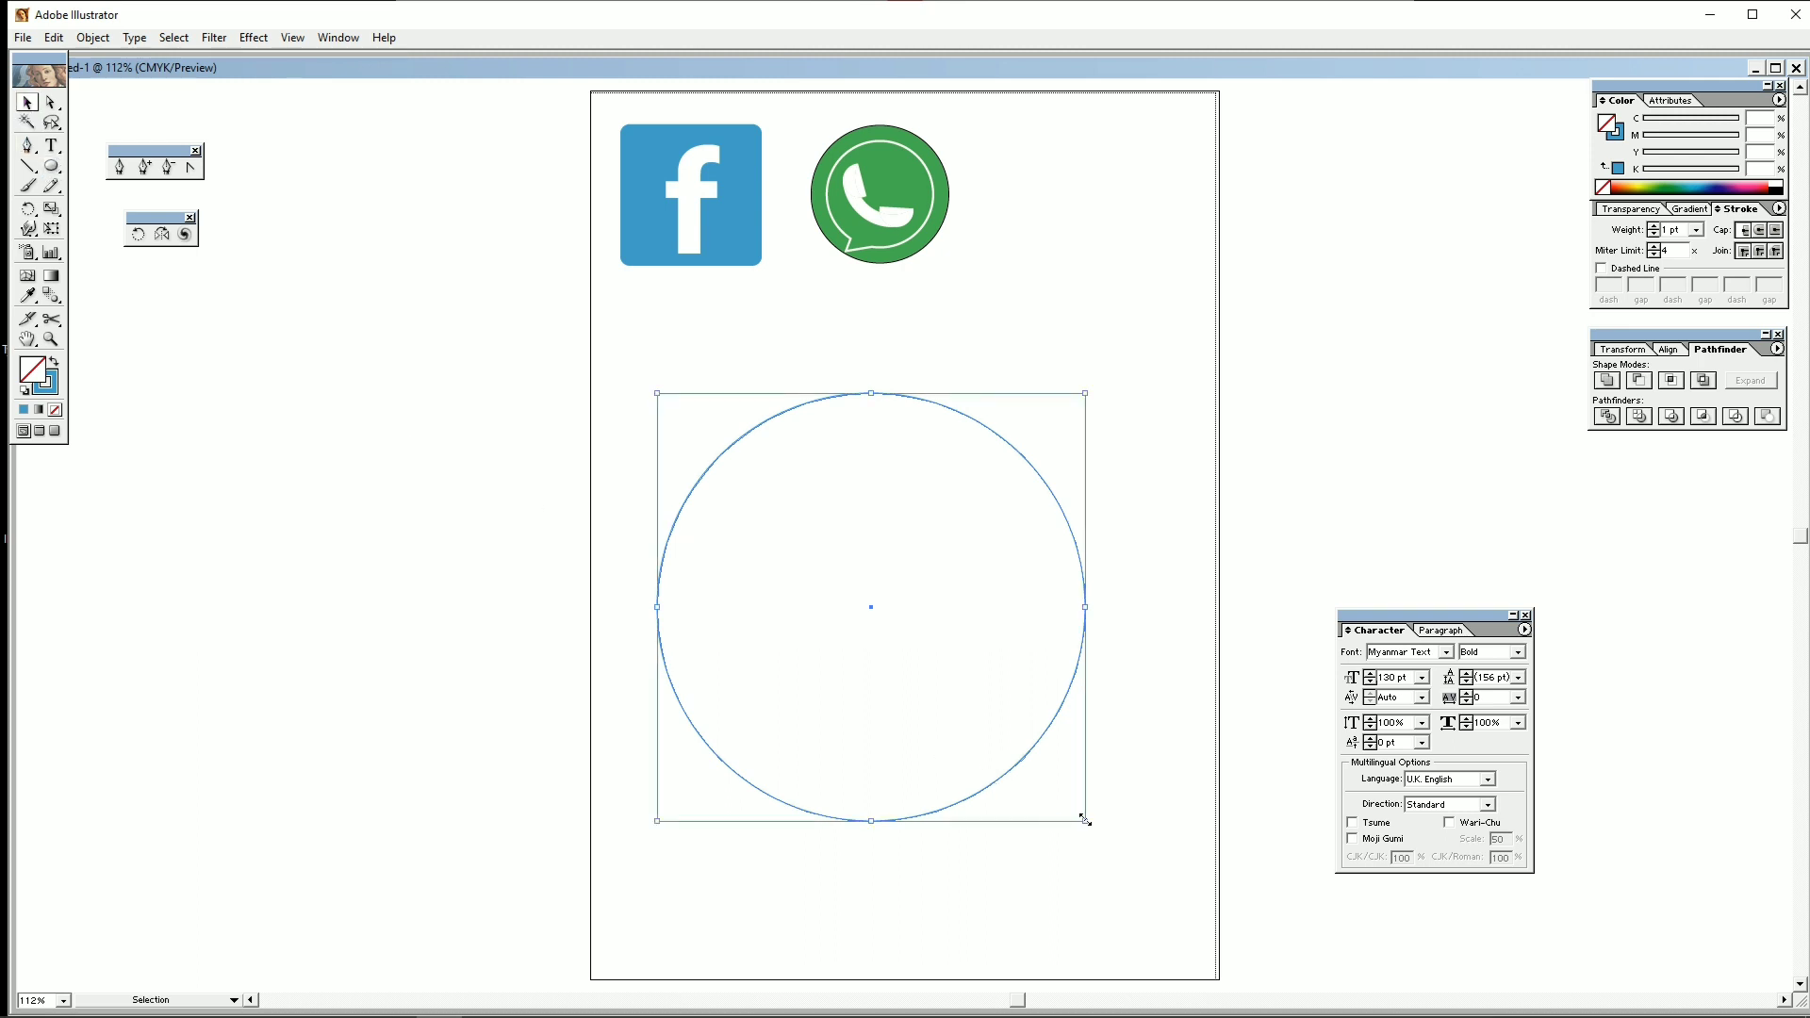
pyautogui.moveTo(1086, 822); pyautogui.dragTo(1028, 773)
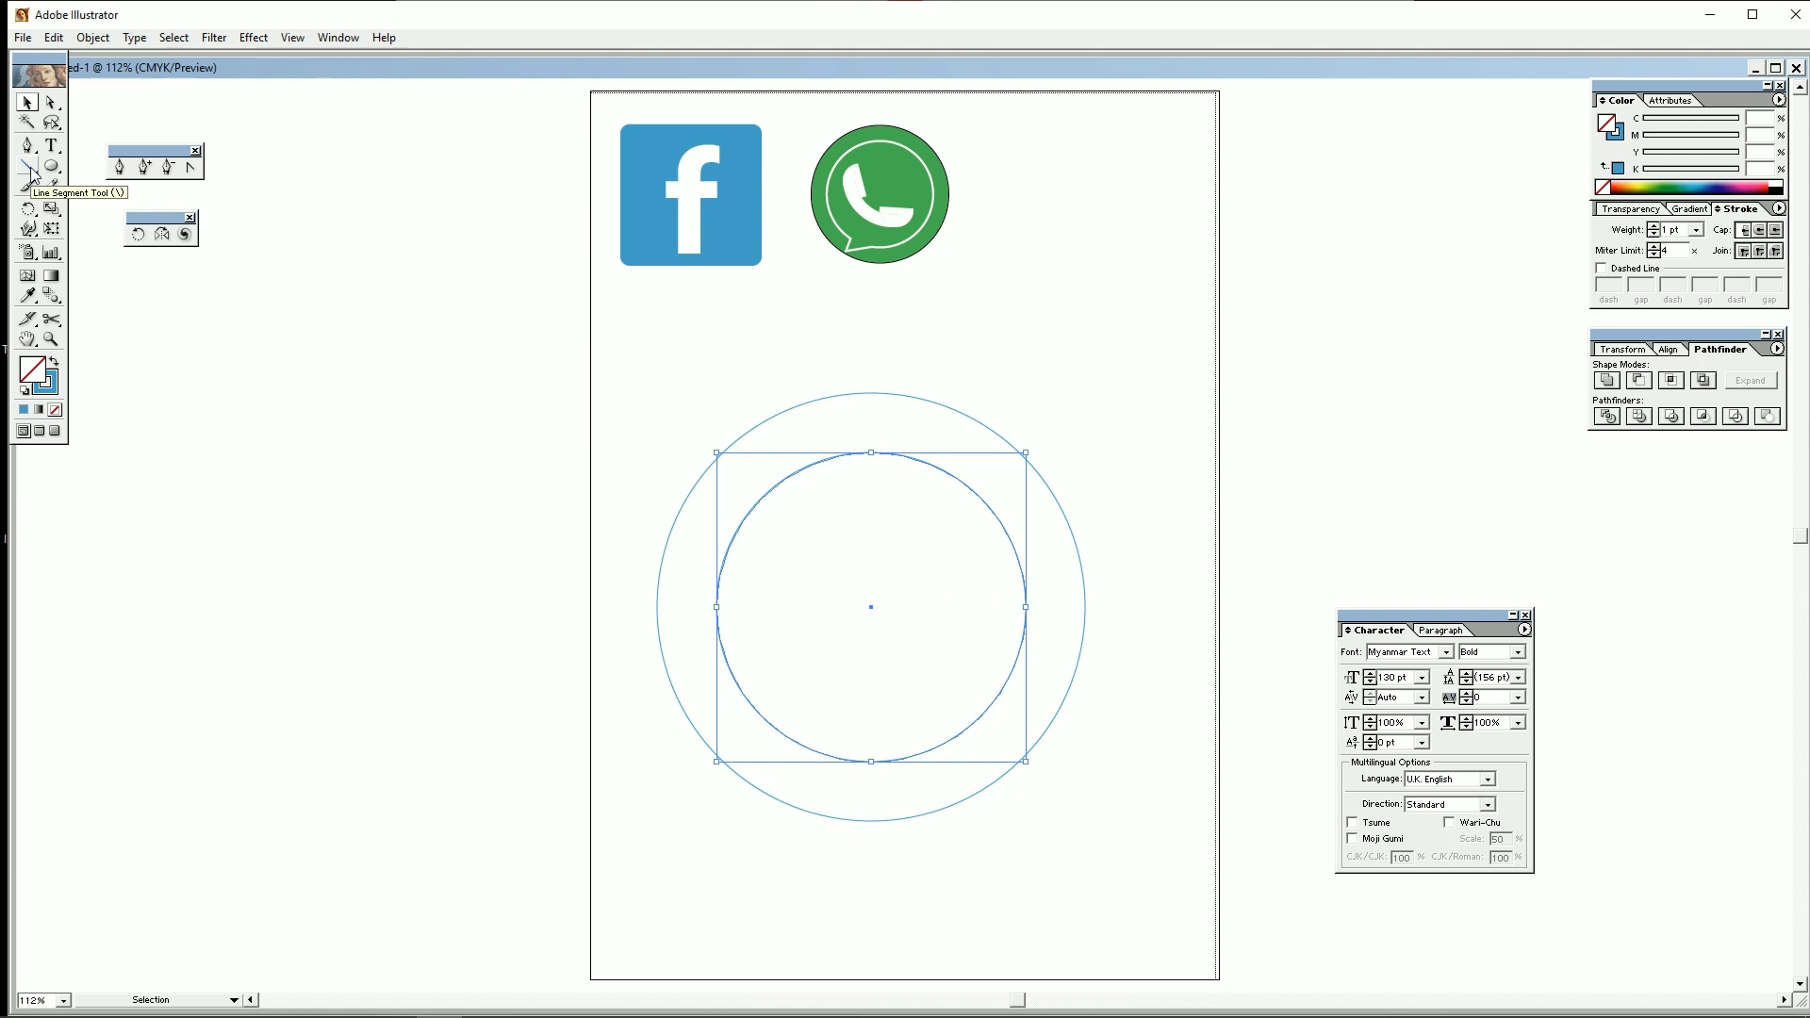
# Draw a horizontal rectangle from the circles' centre past their right edge, and two crossing diagonal lines through its left corners.
pyautogui.moveTo(52, 167); pyautogui.dragTo(54, 170)
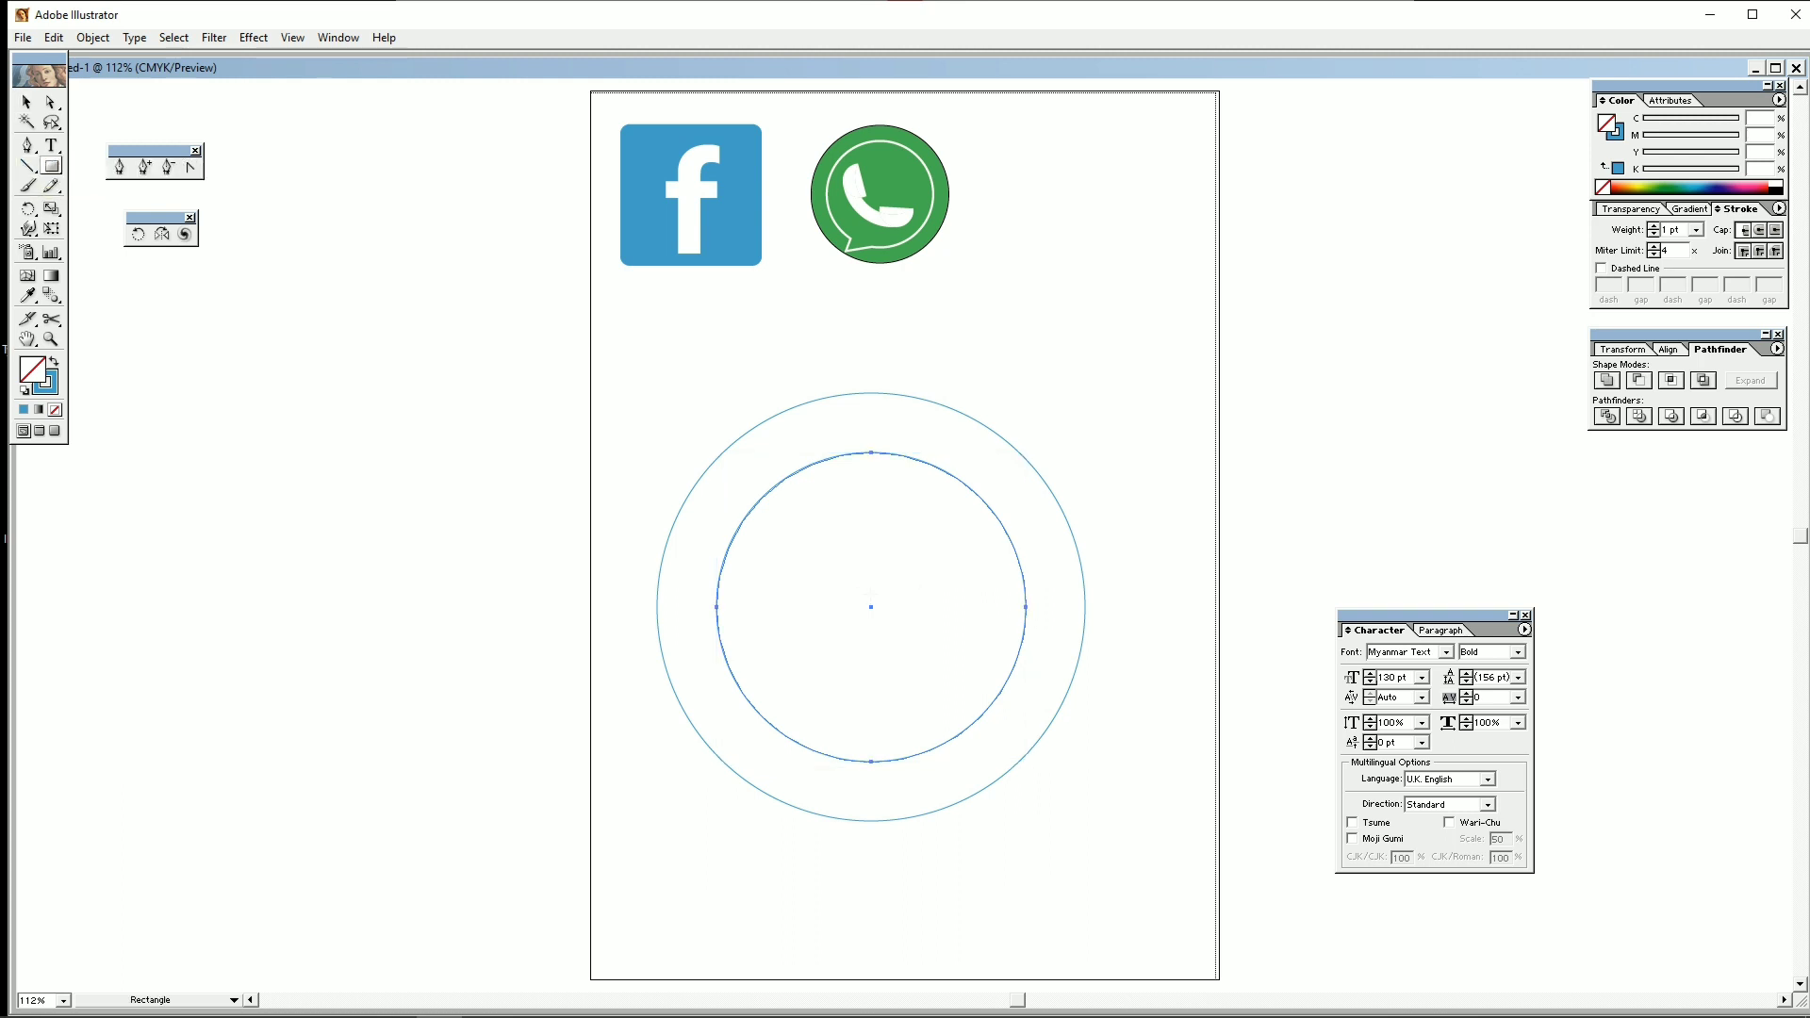
pyautogui.moveTo(870, 594); pyautogui.dragTo(1130, 661)
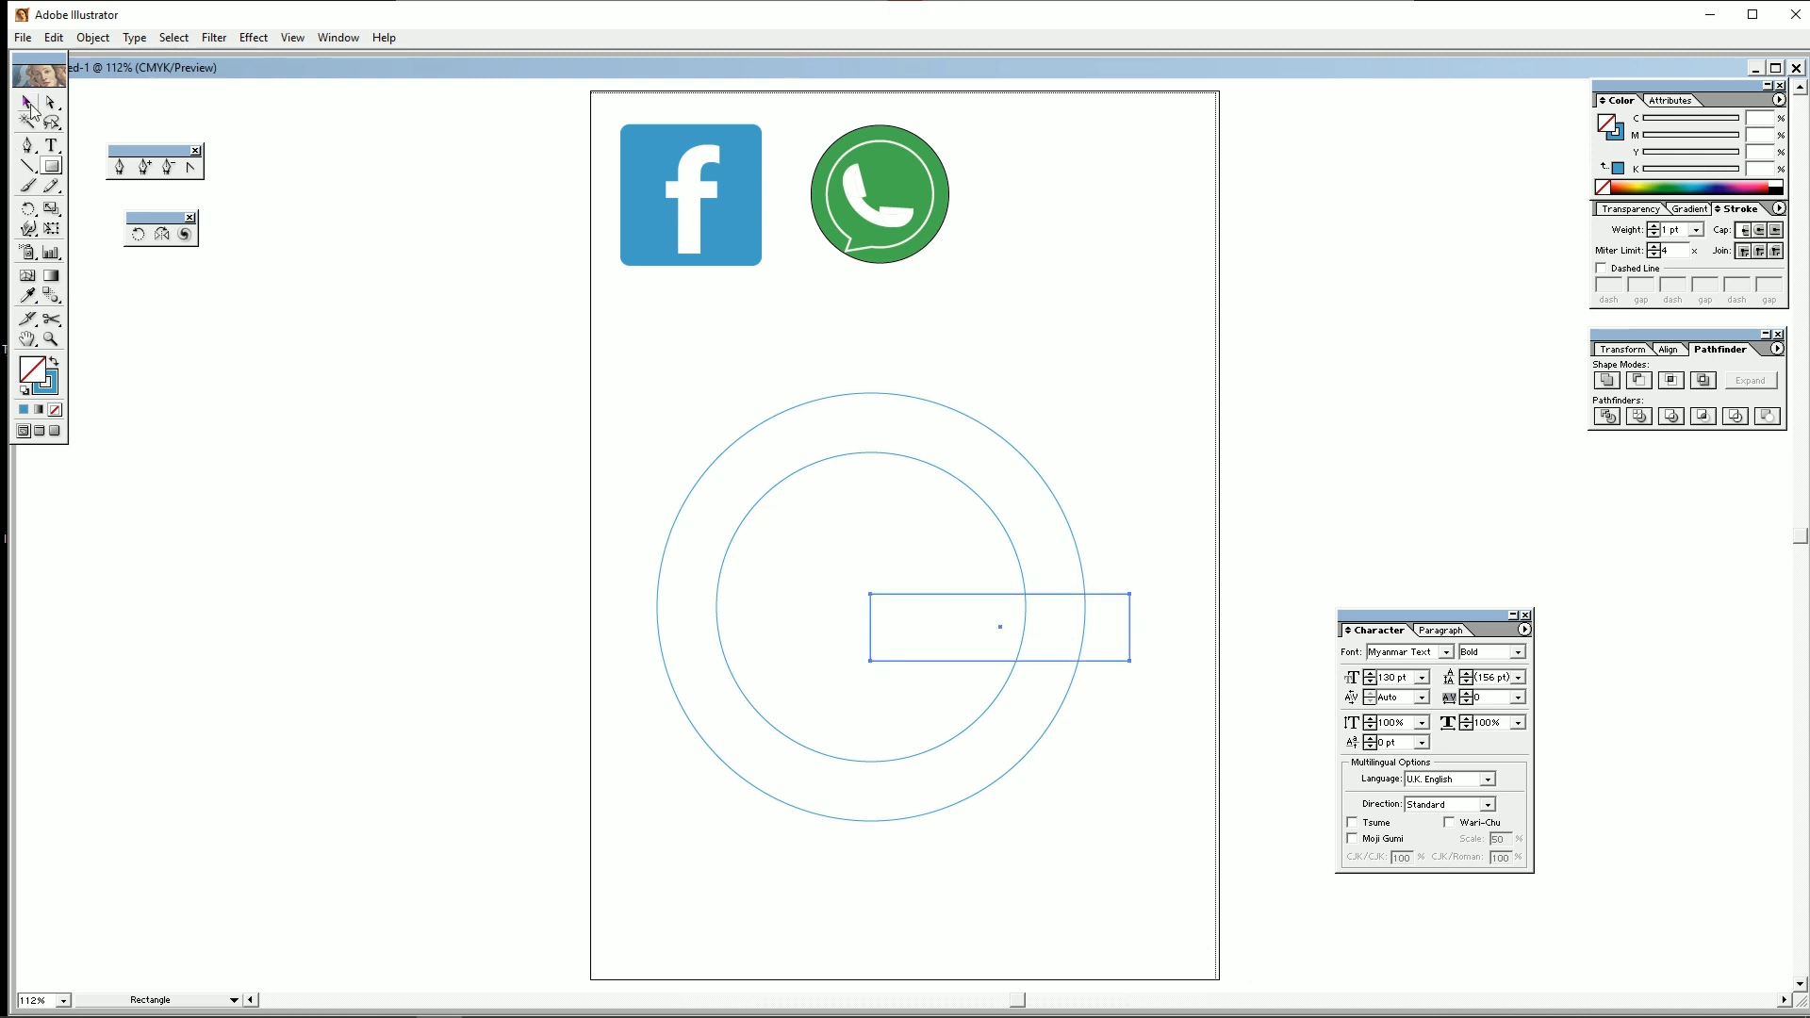
pyautogui.click(28, 166)
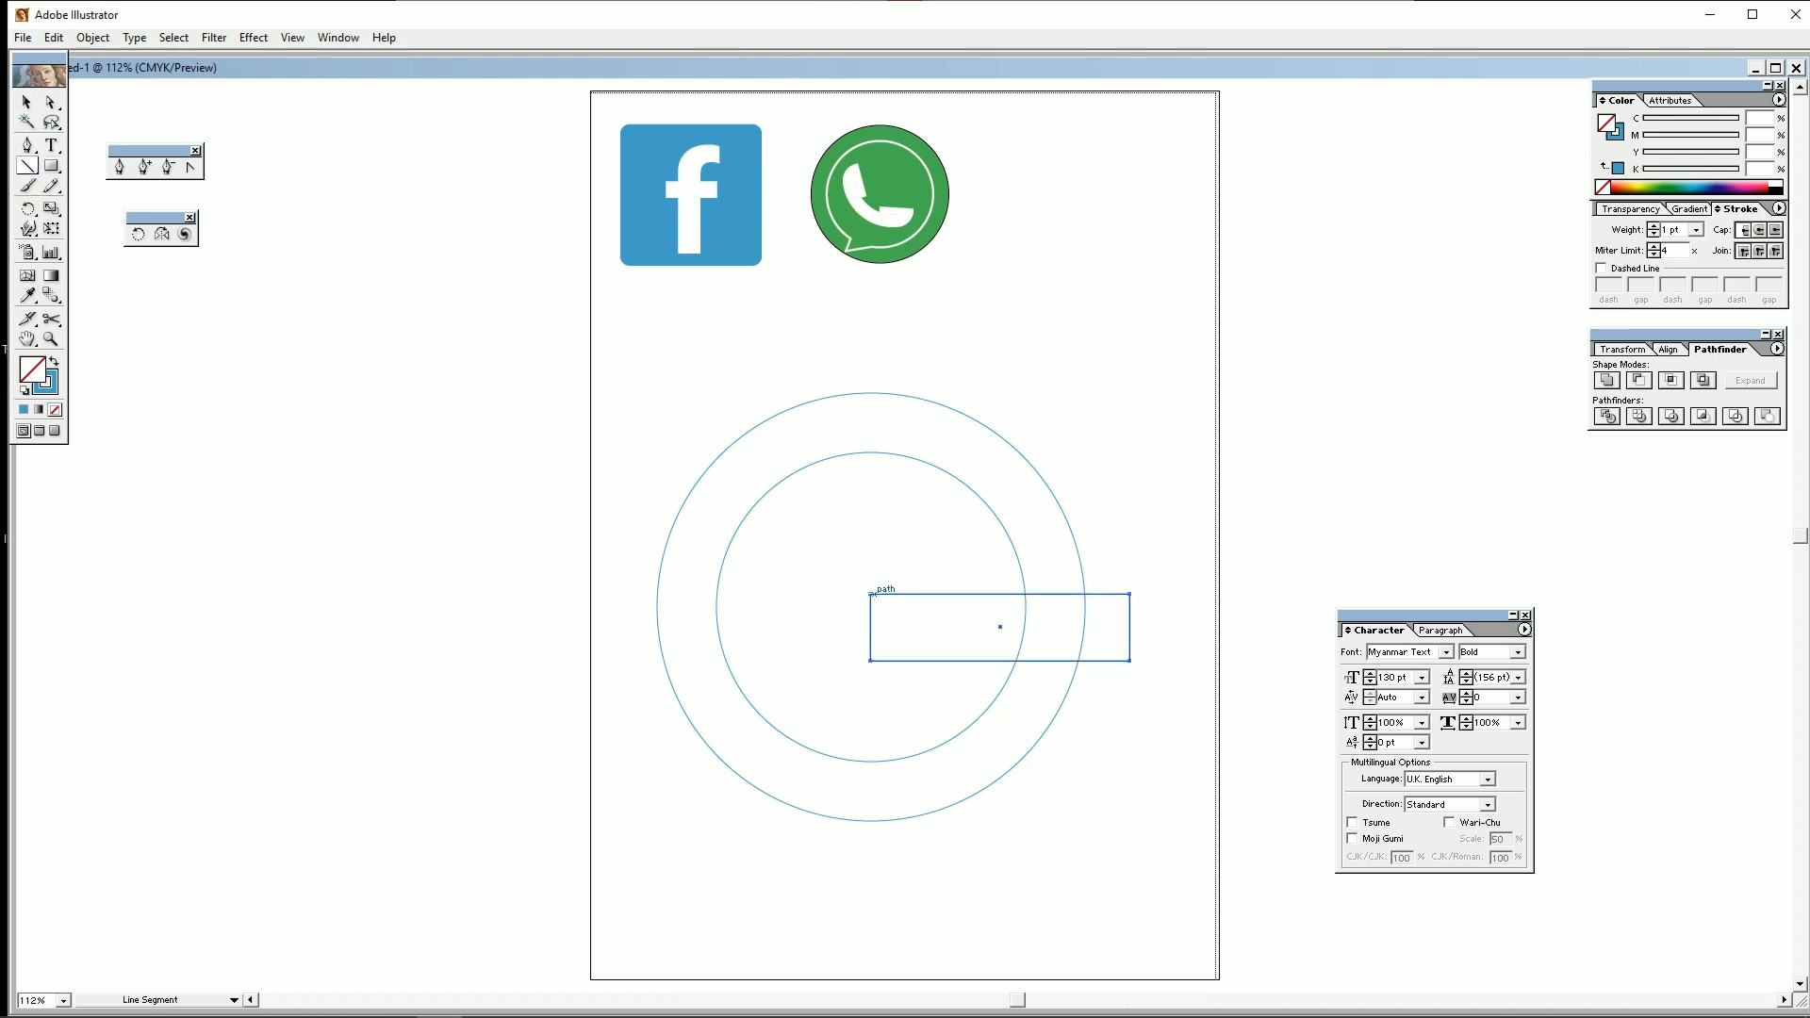
pyautogui.moveTo(870, 594); pyautogui.dragTo(1079, 385)
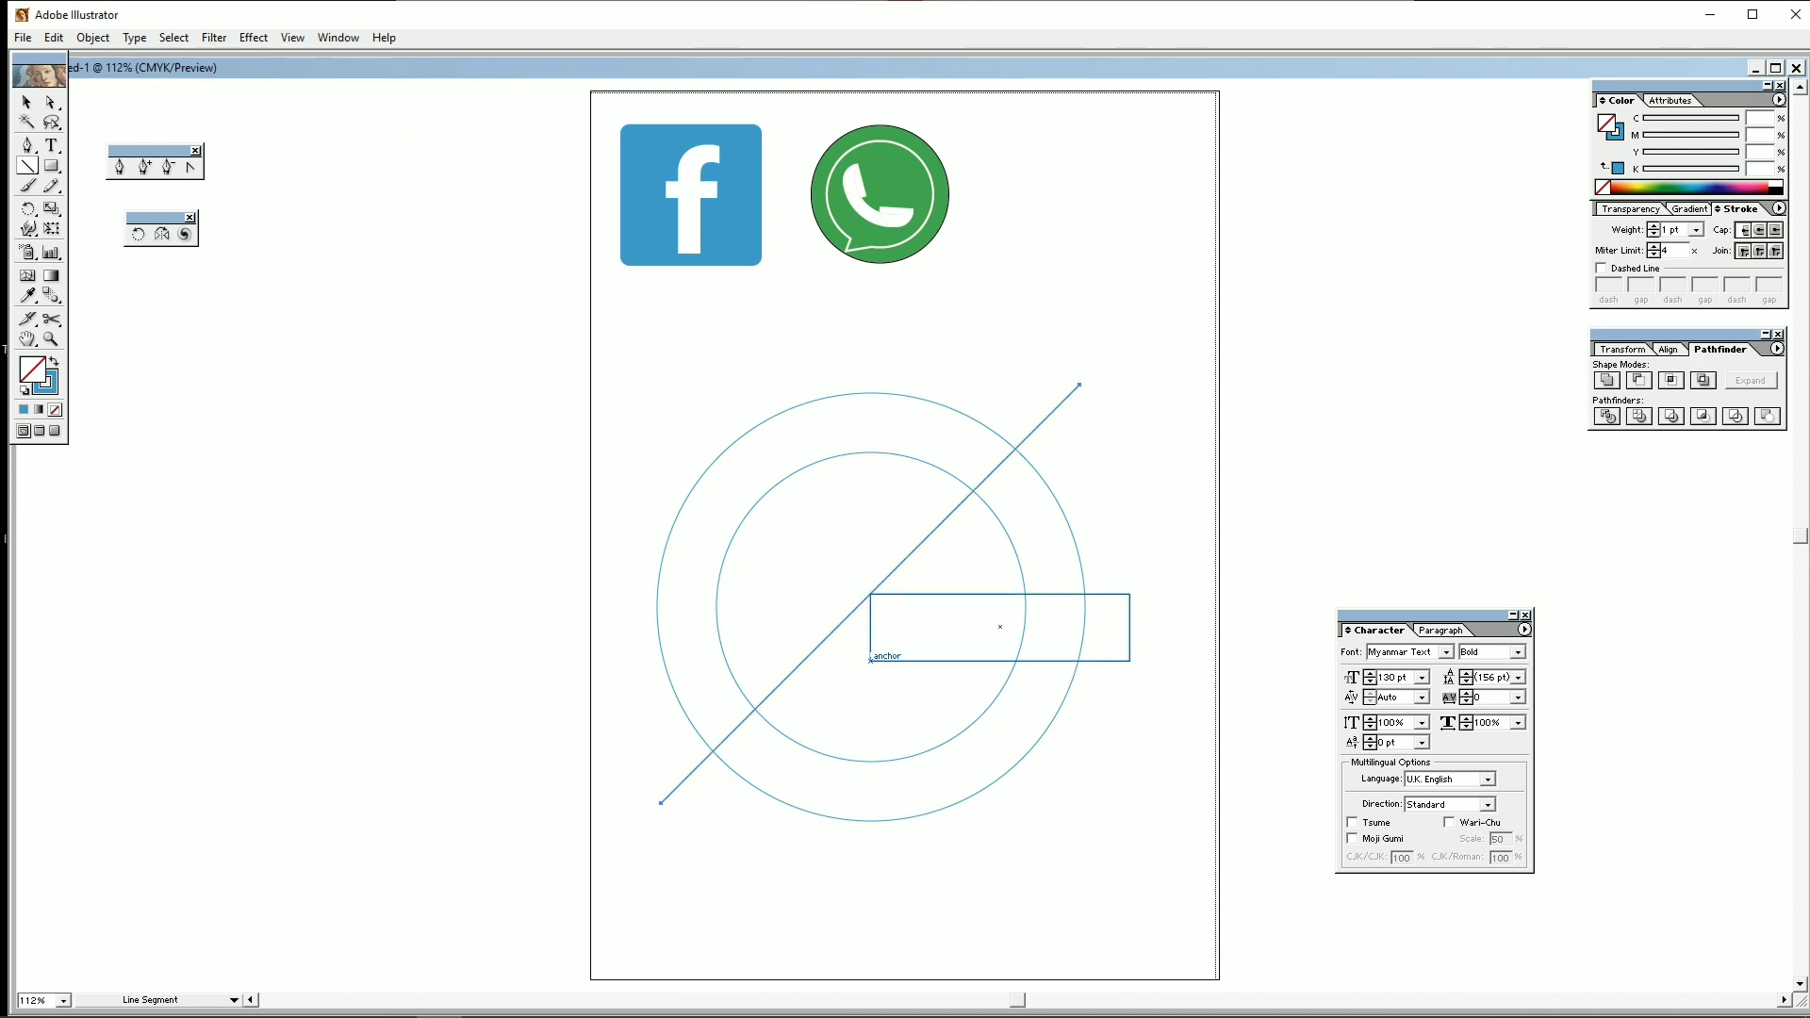
pyautogui.moveTo(870, 661)
pyautogui.mouseDown()
pyautogui.moveTo(975, 765)
pyautogui.moveTo(1140, 804)
pyautogui.moveTo(1080, 870)
pyautogui.moveTo(1042, 744)
pyautogui.mouseUp()
pyautogui.hotkey('ctrl', 'z')
pyautogui.moveTo(653, 500)
pyautogui.mouseDown()
pyautogui.moveTo(968, 742)
pyautogui.moveTo(990, 820)
pyautogui.moveTo(1092, 849)
pyautogui.moveTo(1089, 801)
pyautogui.moveTo(1078, 817)
pyautogui.mouseUp()
# Select the circles, rectangle and diagonal lines, divide them with Pathfinder and ungroup the resulting pieces.
pyautogui.click(26, 101)
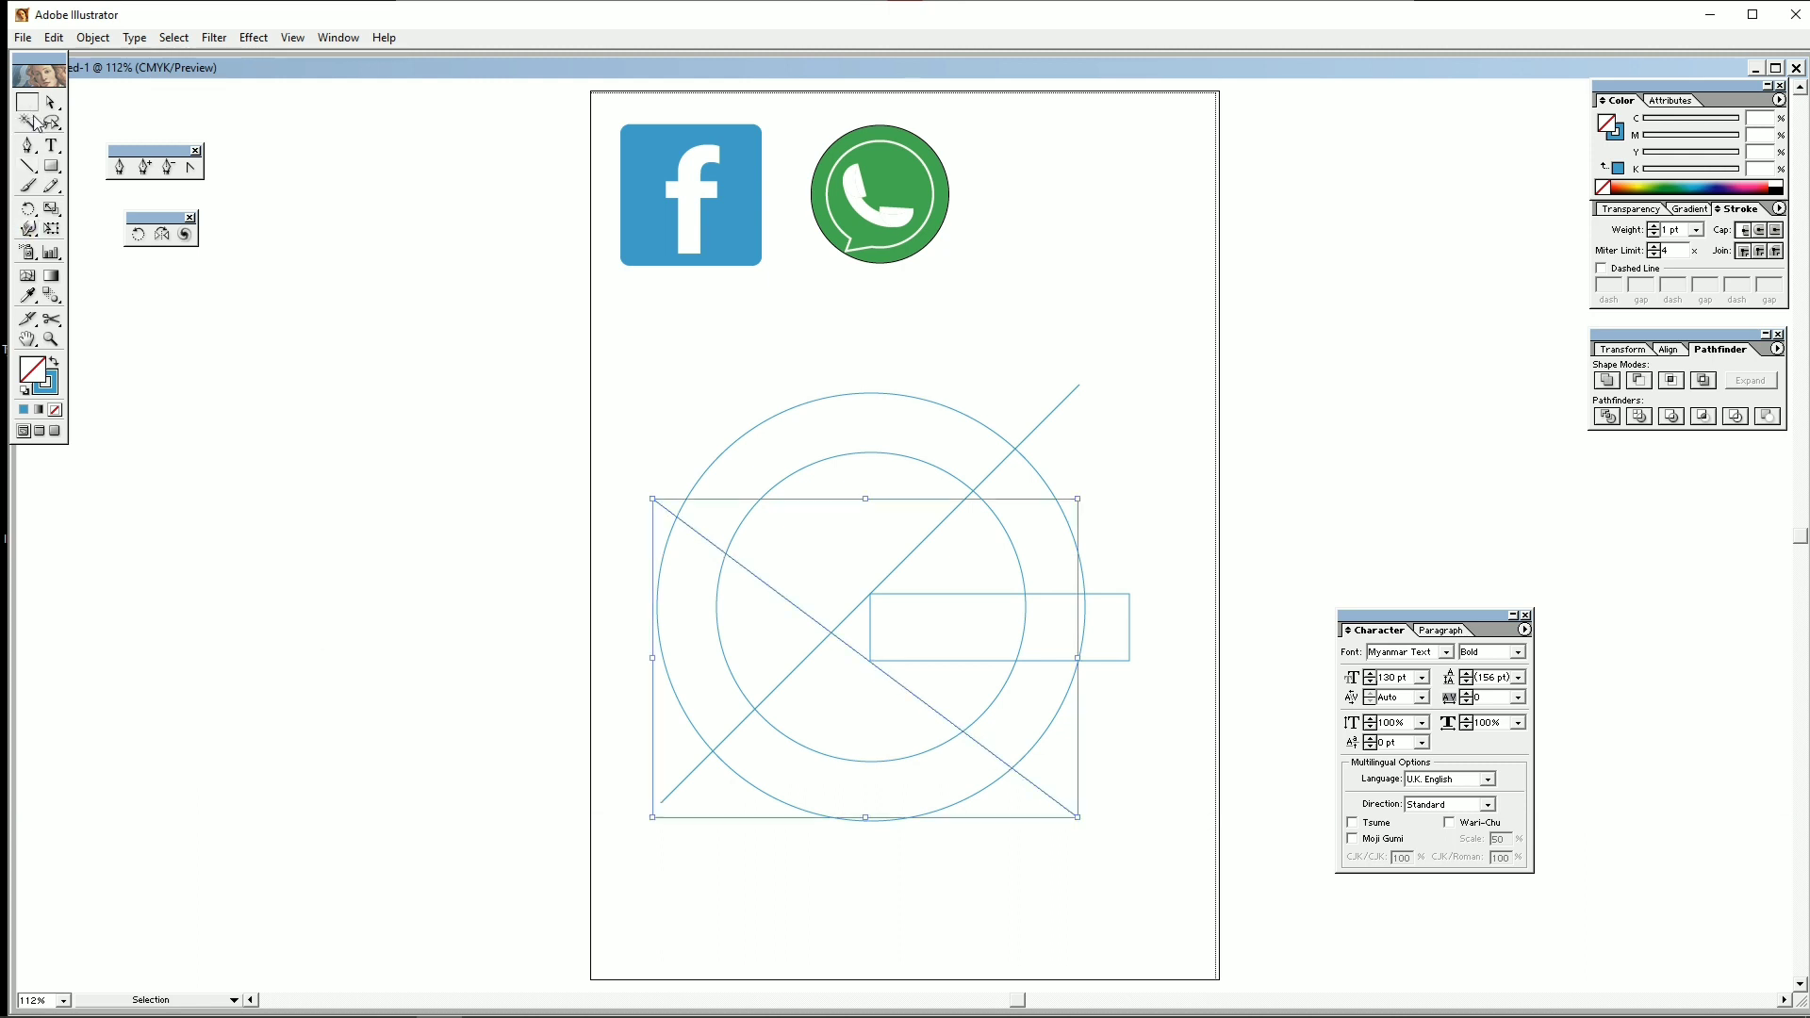
pyautogui.moveTo(628, 420); pyautogui.dragTo(1093, 849)
pyautogui.click(1605, 420)
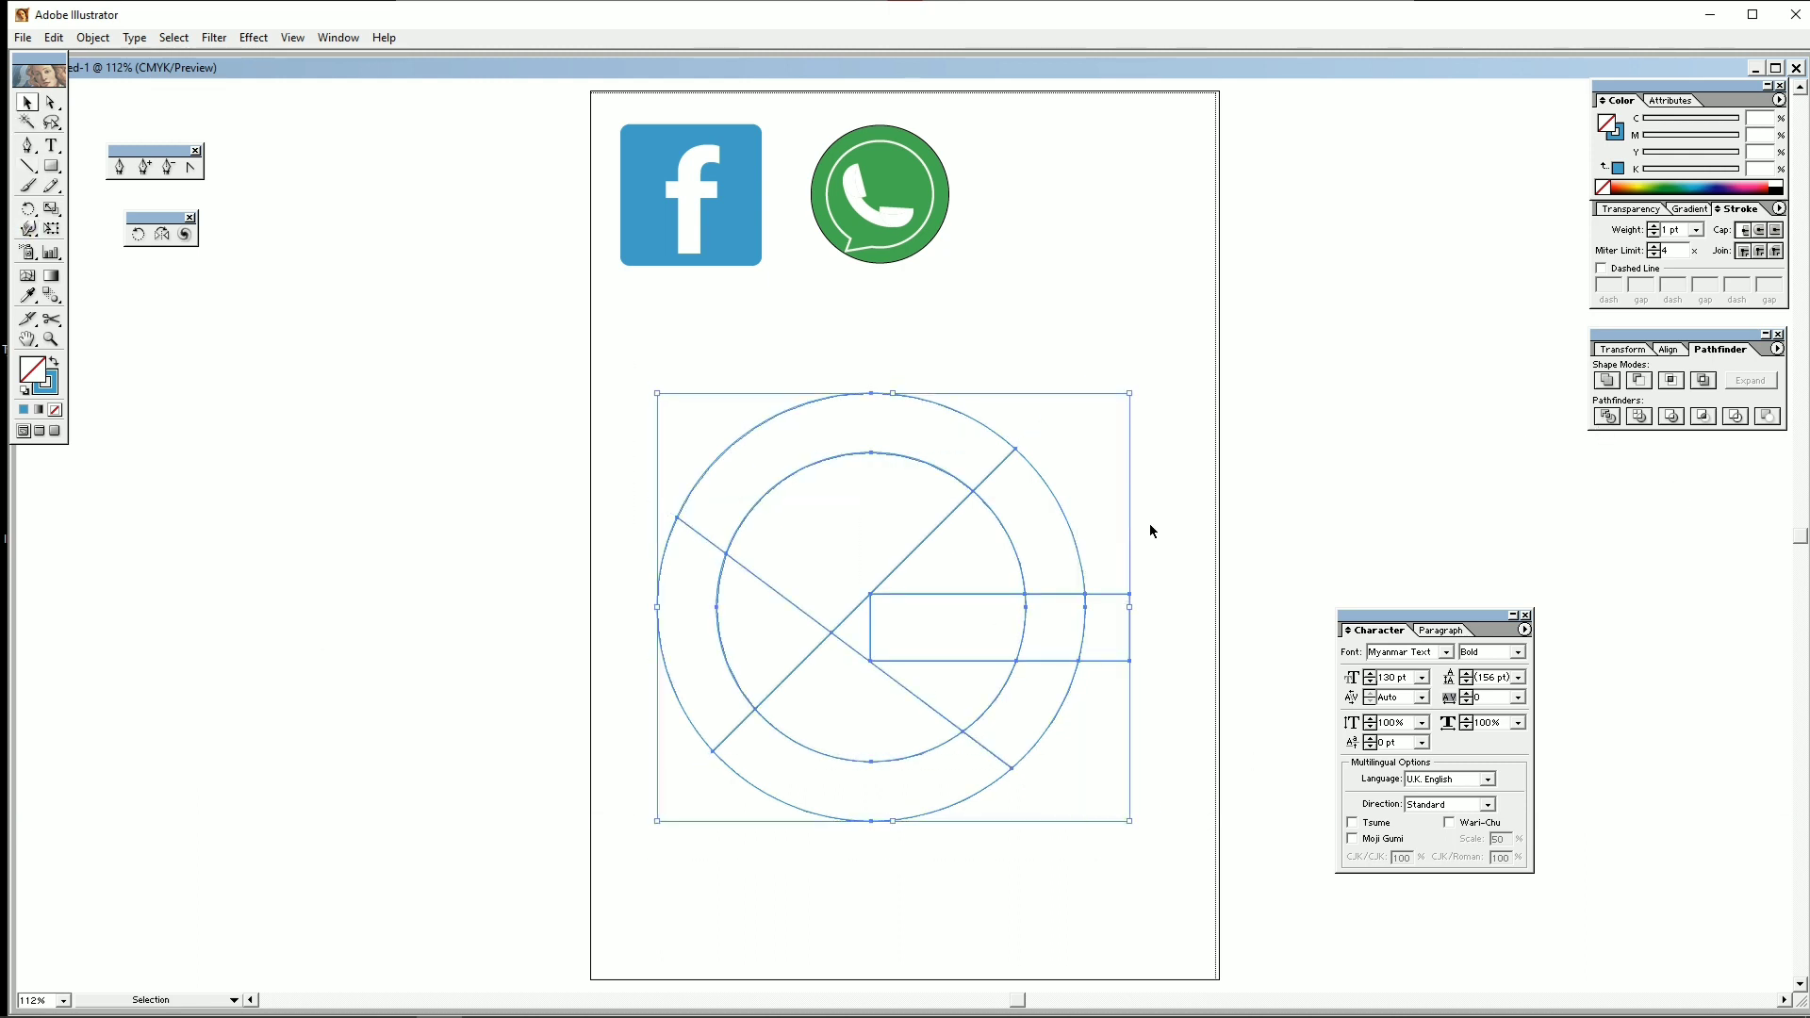
pyautogui.rightClick(904, 569)
pyautogui.click(988, 627)
# Delete the rectangle's overhang, the right gap of the ring and the inner circle pieces, leaving a G-shaped outline.
pyautogui.moveTo(1131, 721); pyautogui.dragTo(1129, 547)
pyautogui.press('Delete')
pyautogui.moveTo(1096, 514); pyautogui.dragTo(1027, 702)
pyautogui.press('Delete')
pyautogui.press('Delete')
pyautogui.press('Delete')
pyautogui.press('Delete')
pyautogui.moveTo(1118, 722); pyautogui.dragTo(976, 613)
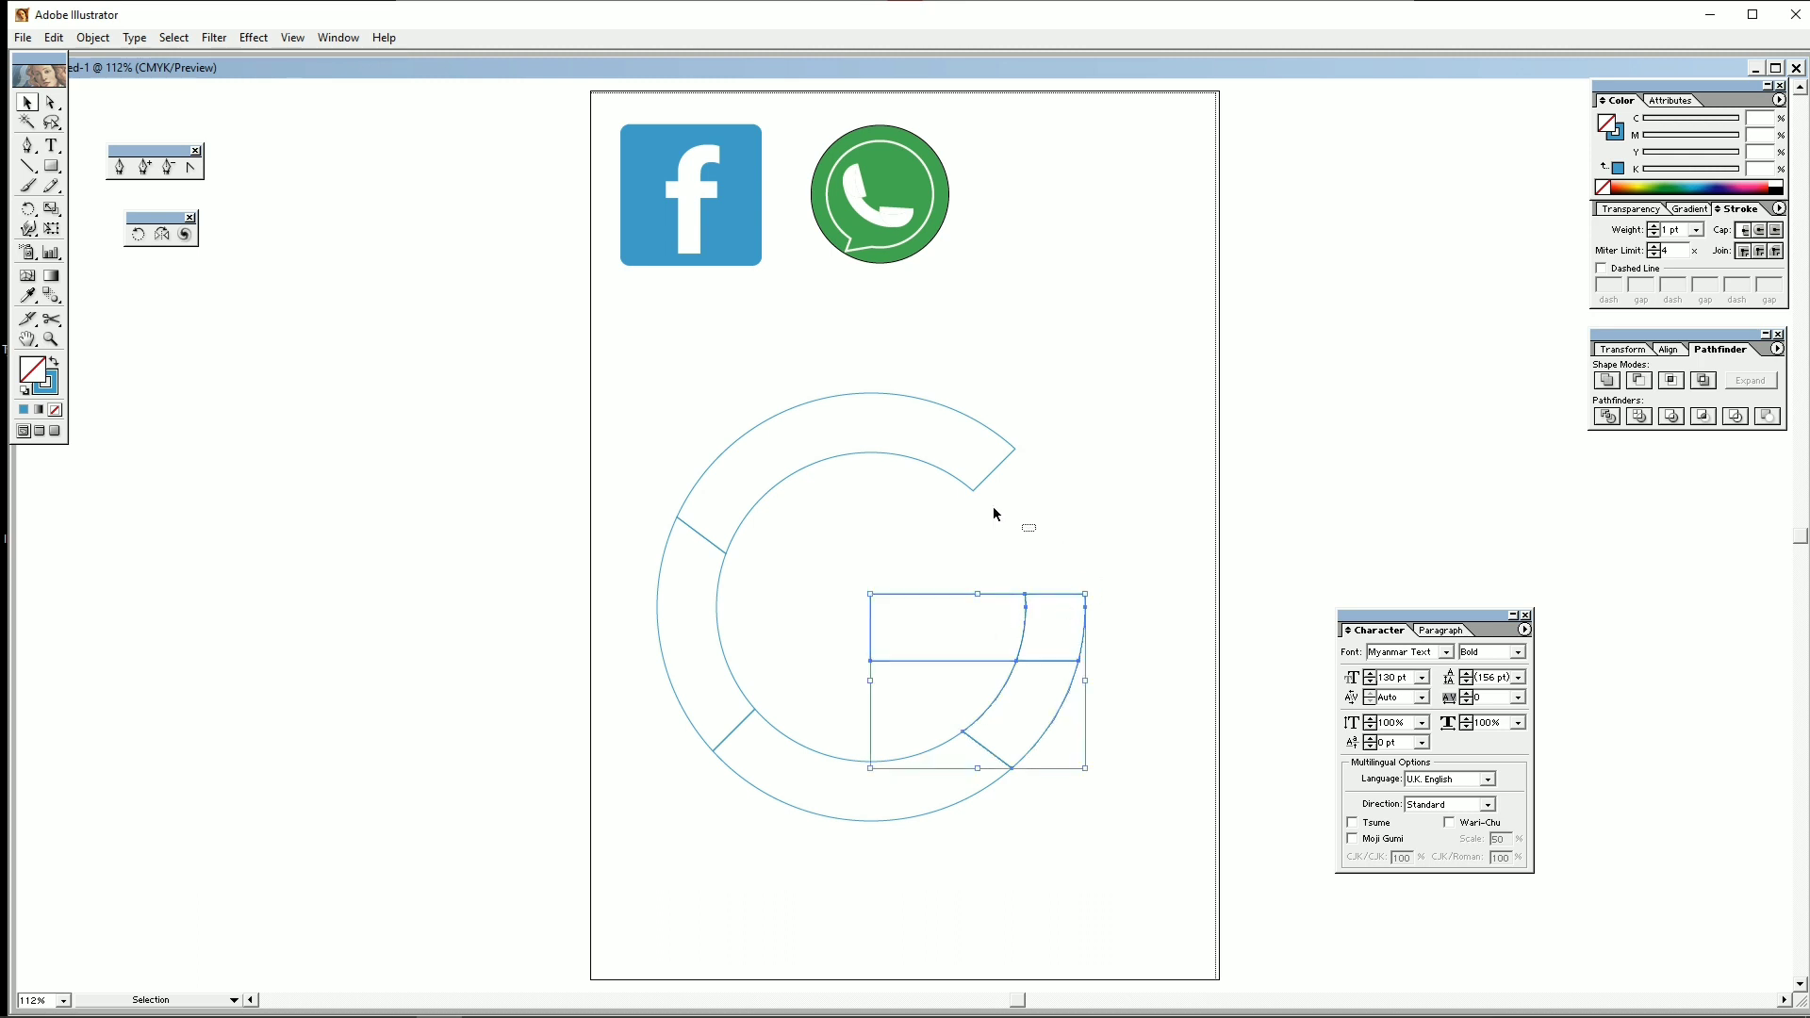
# Fill the upper arc of the G with red, C 0 %, M 100 %, Y 100 %, K 0 %.
pyautogui.moveTo(996, 514); pyautogui.dragTo(985, 476)
pyautogui.click(1694, 135)
pyautogui.click(1738, 134)
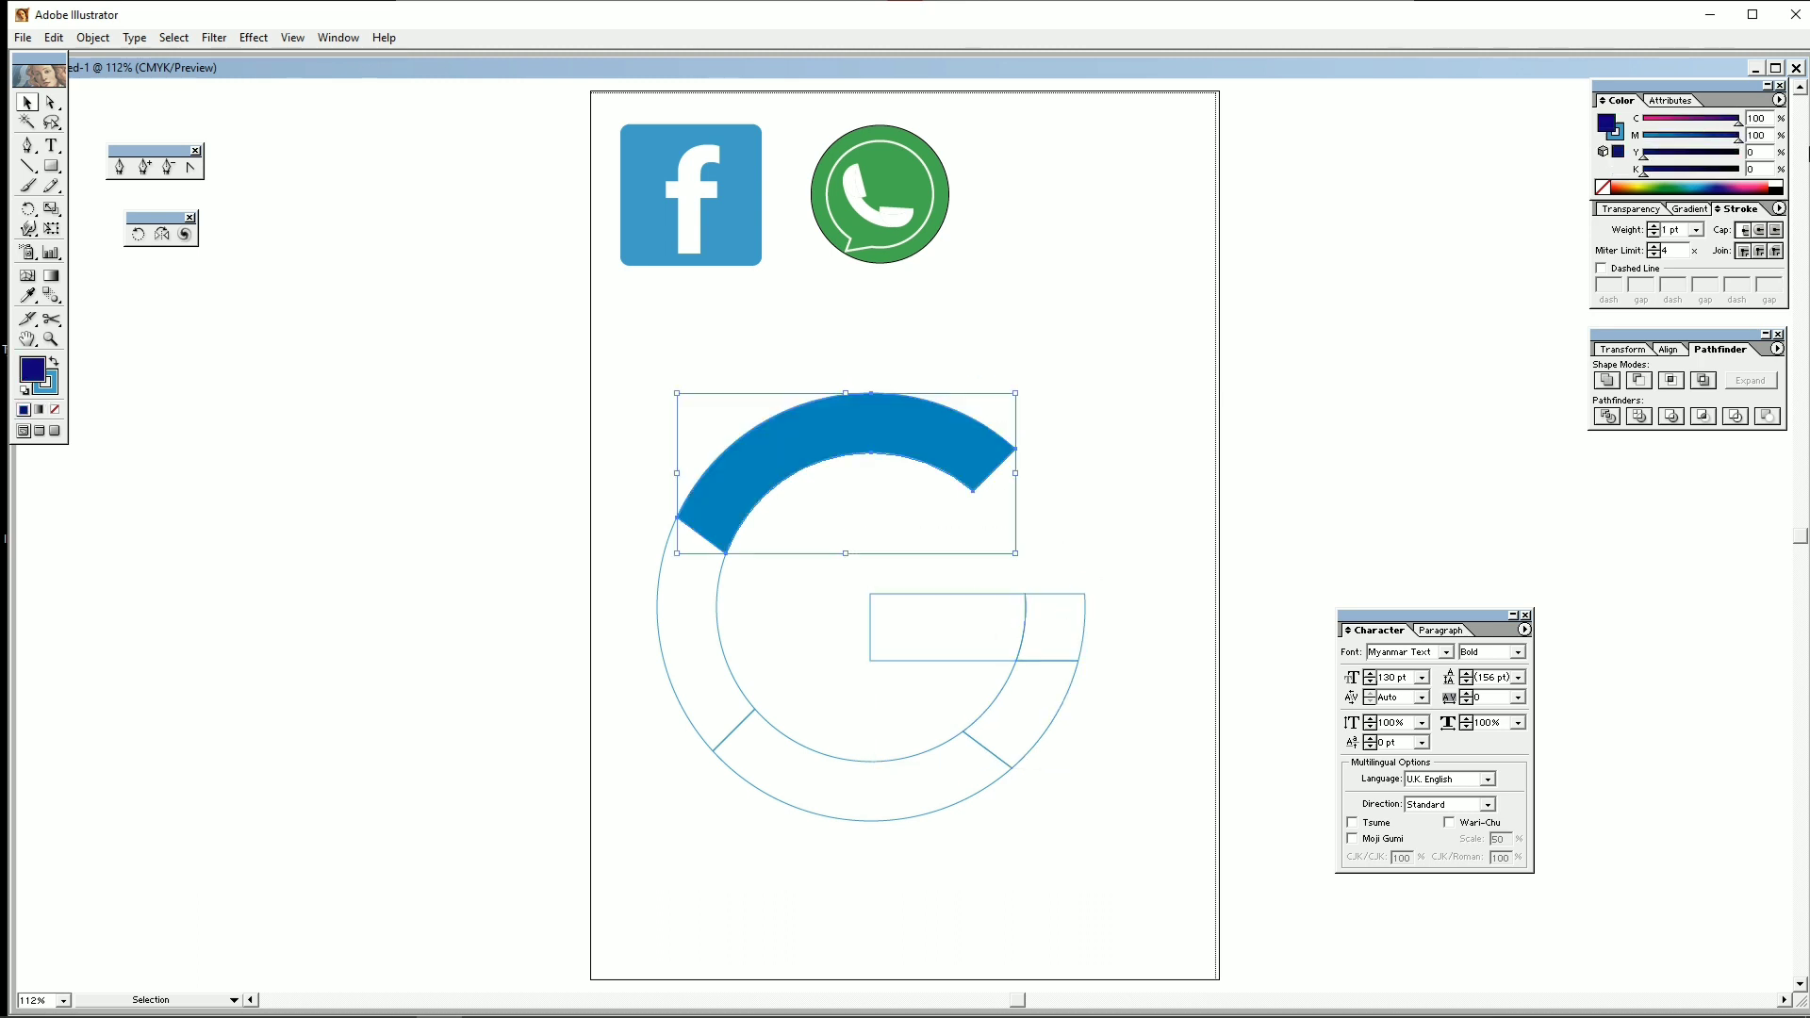
pyautogui.moveTo(1700, 123); pyautogui.dragTo(1547, 138)
pyautogui.click(1737, 153)
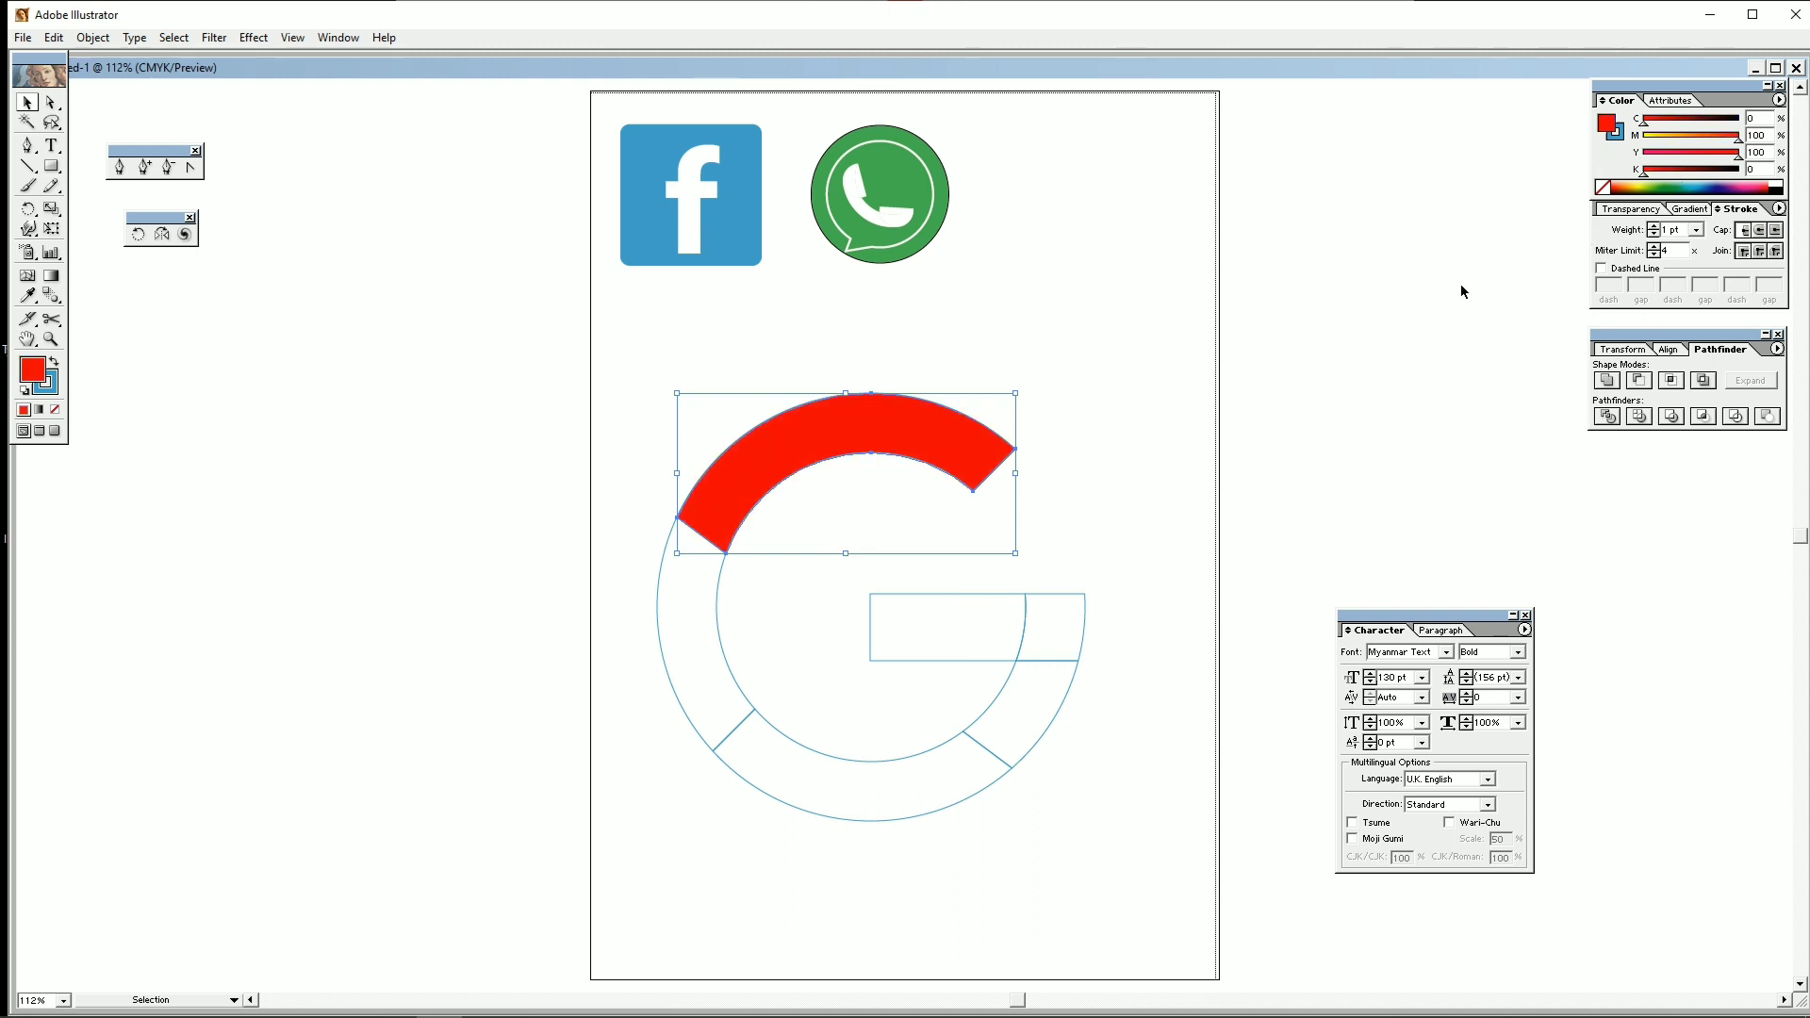
# Fill the G's crossbar and lower right arc with blue, C 100 %, M 0 %, Y 0 %, K 0 %.
pyautogui.moveTo(1032, 538); pyautogui.dragTo(1115, 716)
pyautogui.moveTo(936, 576); pyautogui.dragTo(1137, 704)
pyautogui.click(1647, 136)
pyautogui.click(1737, 121)
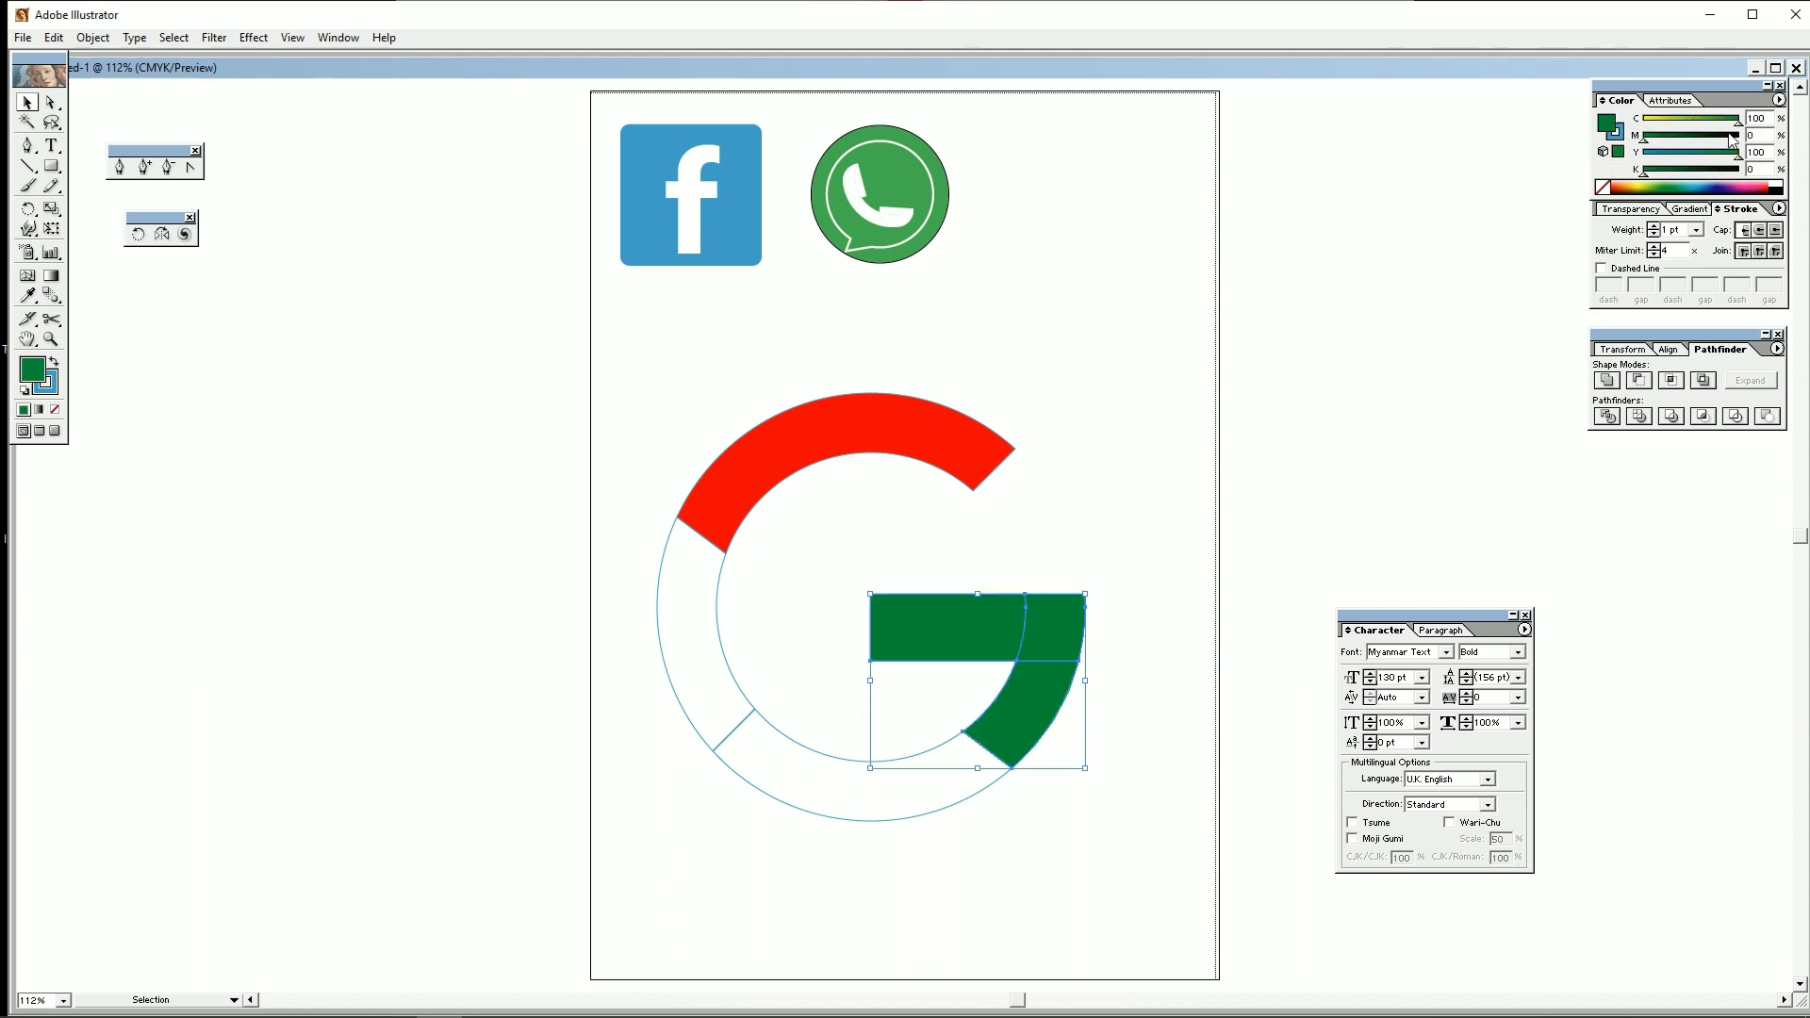
pyautogui.moveTo(1668, 152)
pyautogui.mouseDown()
pyautogui.moveTo(1592, 152)
pyautogui.moveTo(1741, 141)
pyautogui.moveTo(1649, 155)
pyautogui.mouseUp()
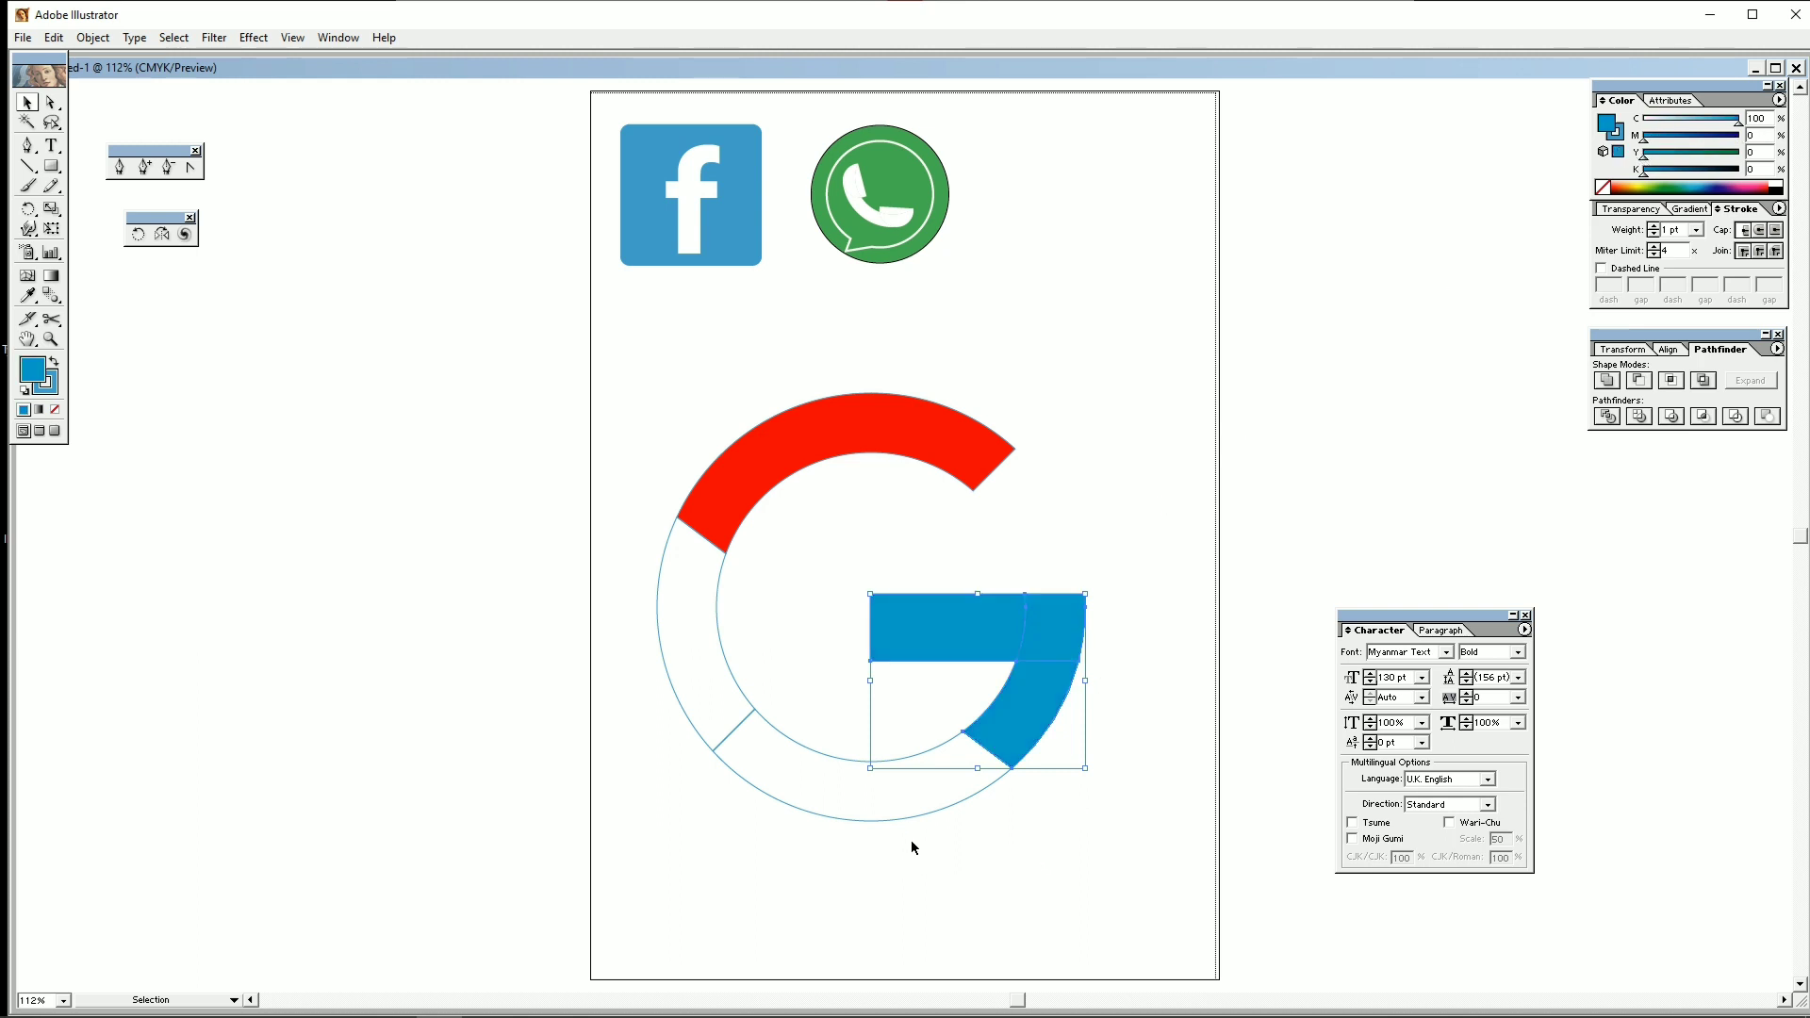
# Fill the bottom arc of the G with green, C 100 %, M 0 %, Y 69 %, K 0 %.
pyautogui.moveTo(848, 762); pyautogui.dragTo(850, 764)
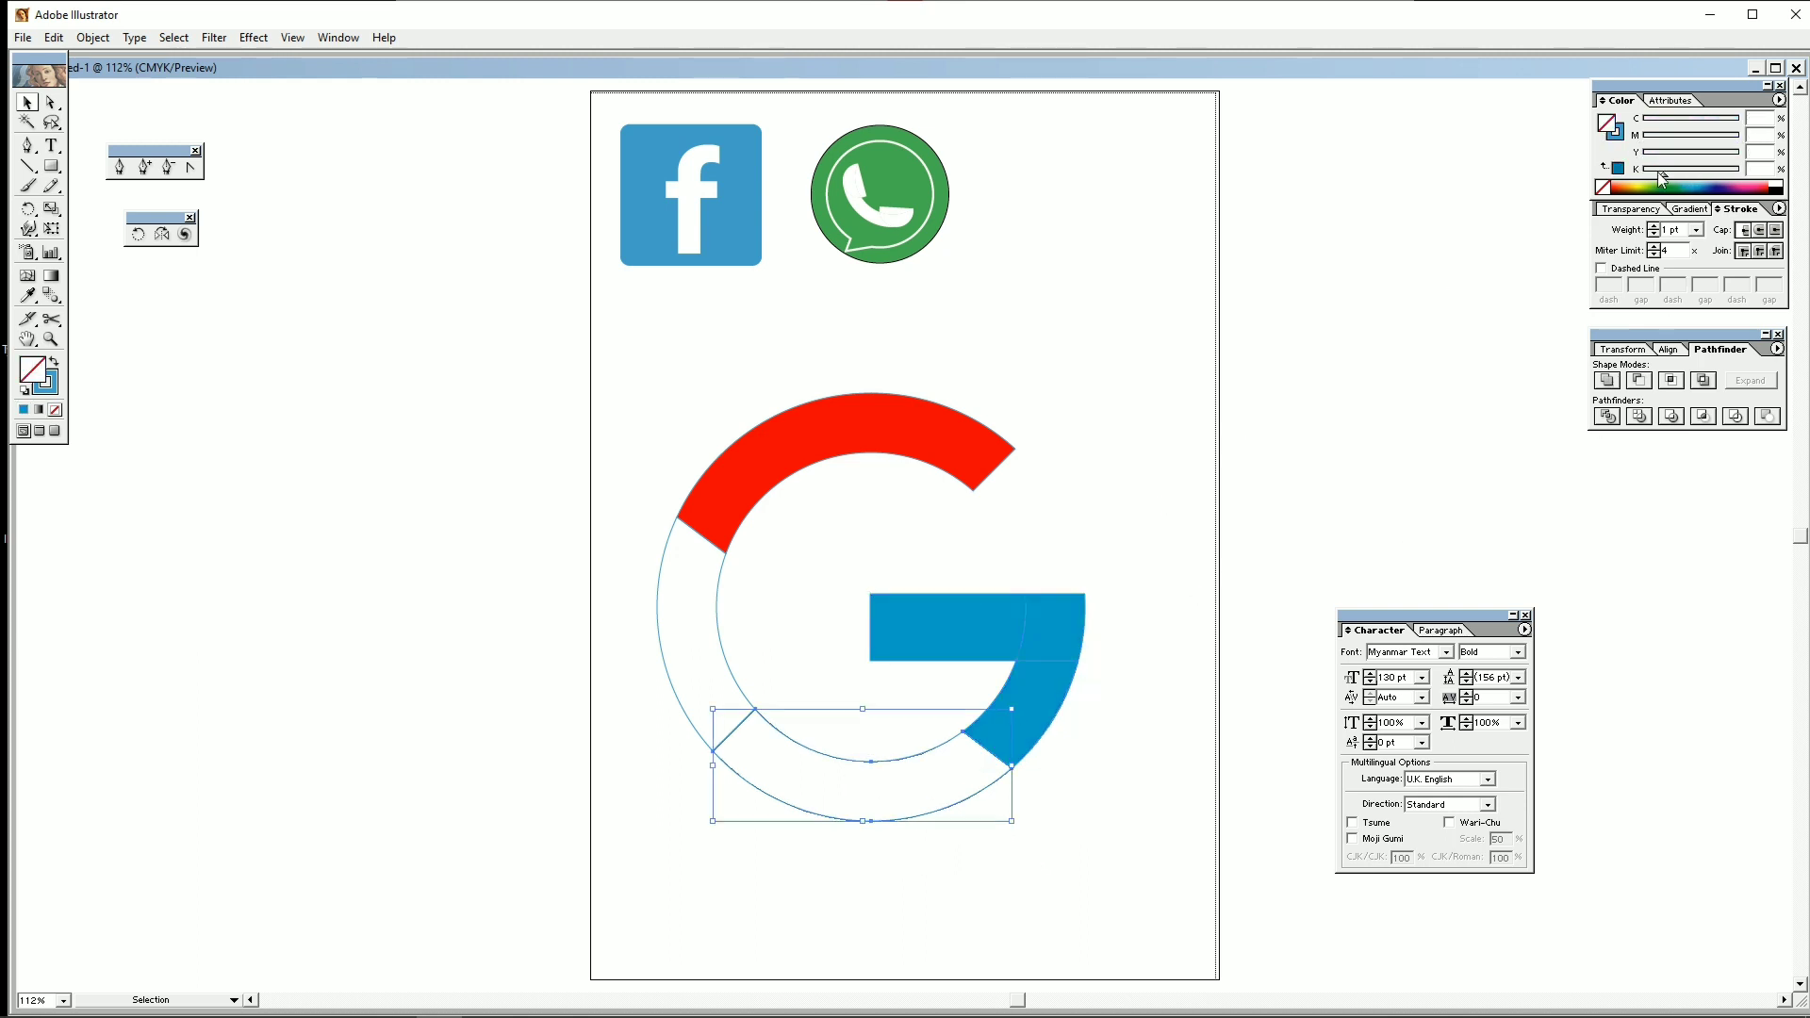
pyautogui.click(1618, 168)
pyautogui.moveTo(1644, 157); pyautogui.dragTo(1777, 160)
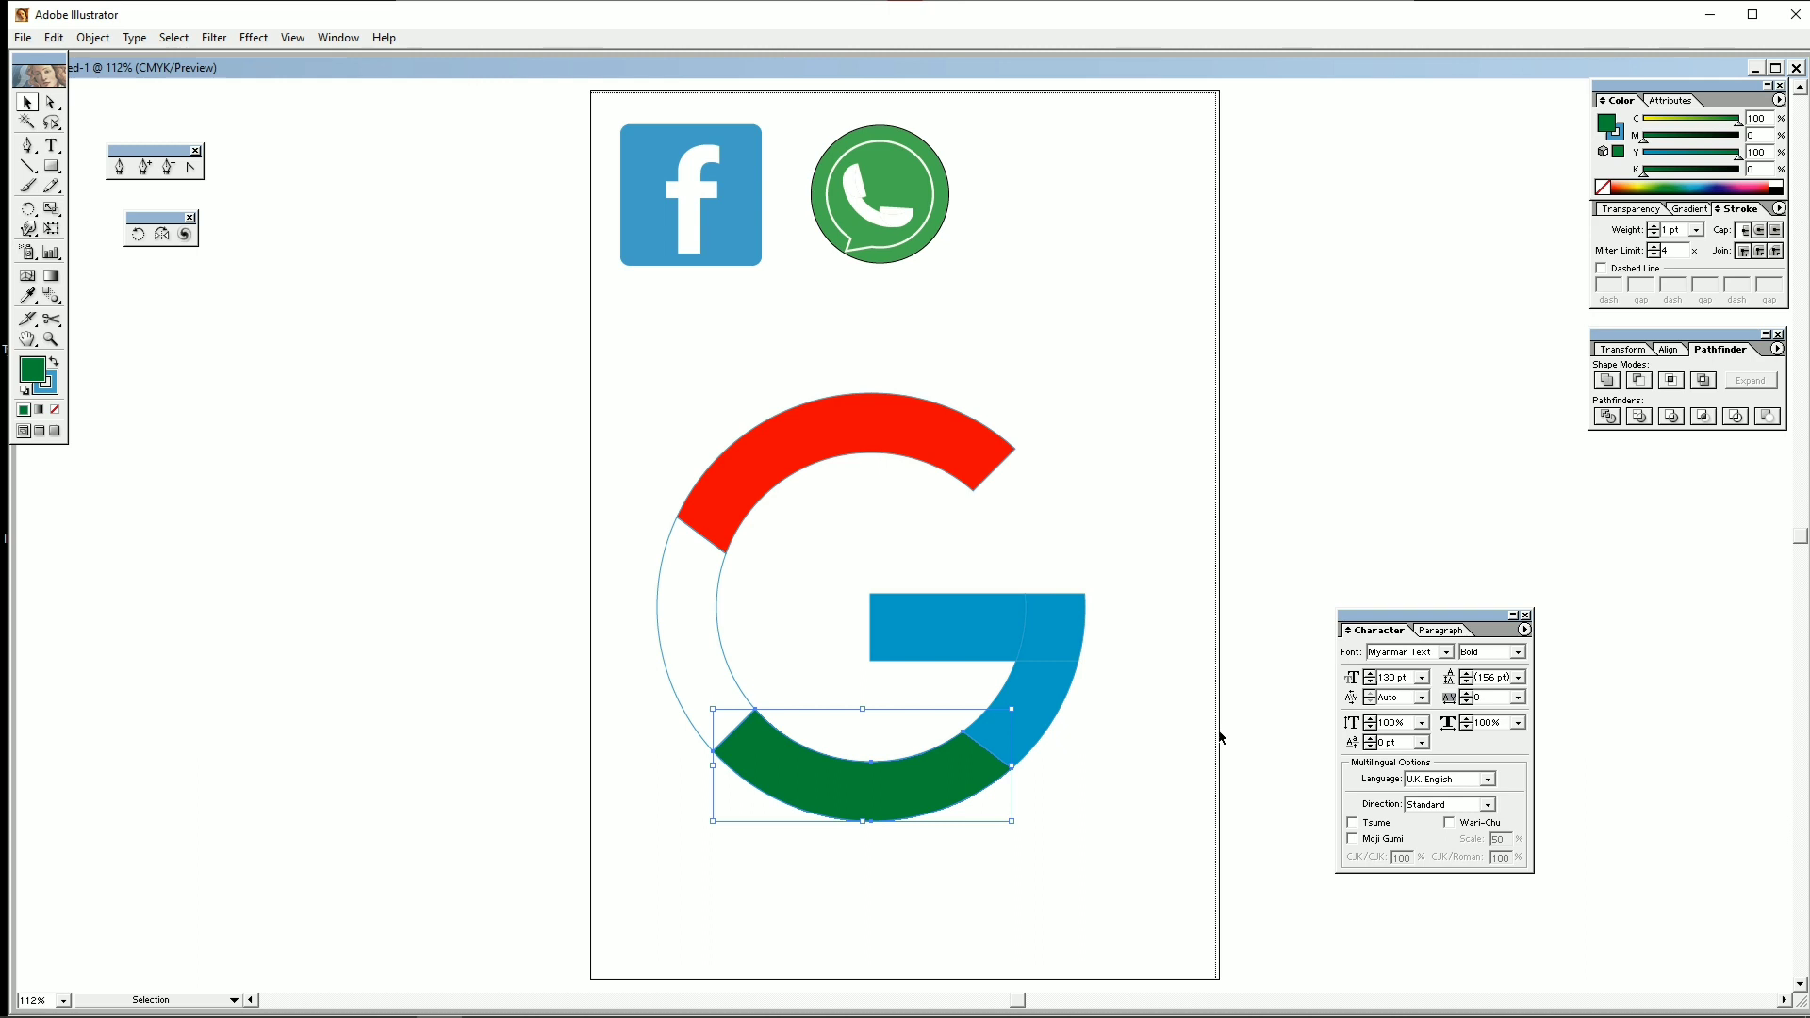
pyautogui.click(1718, 159)
# Fill the left arc of the G with yellow, C 0 %, M 16 %, Y 65 %, K 0 %.
pyautogui.moveTo(584, 586); pyautogui.dragTo(733, 624)
pyautogui.click(1643, 174)
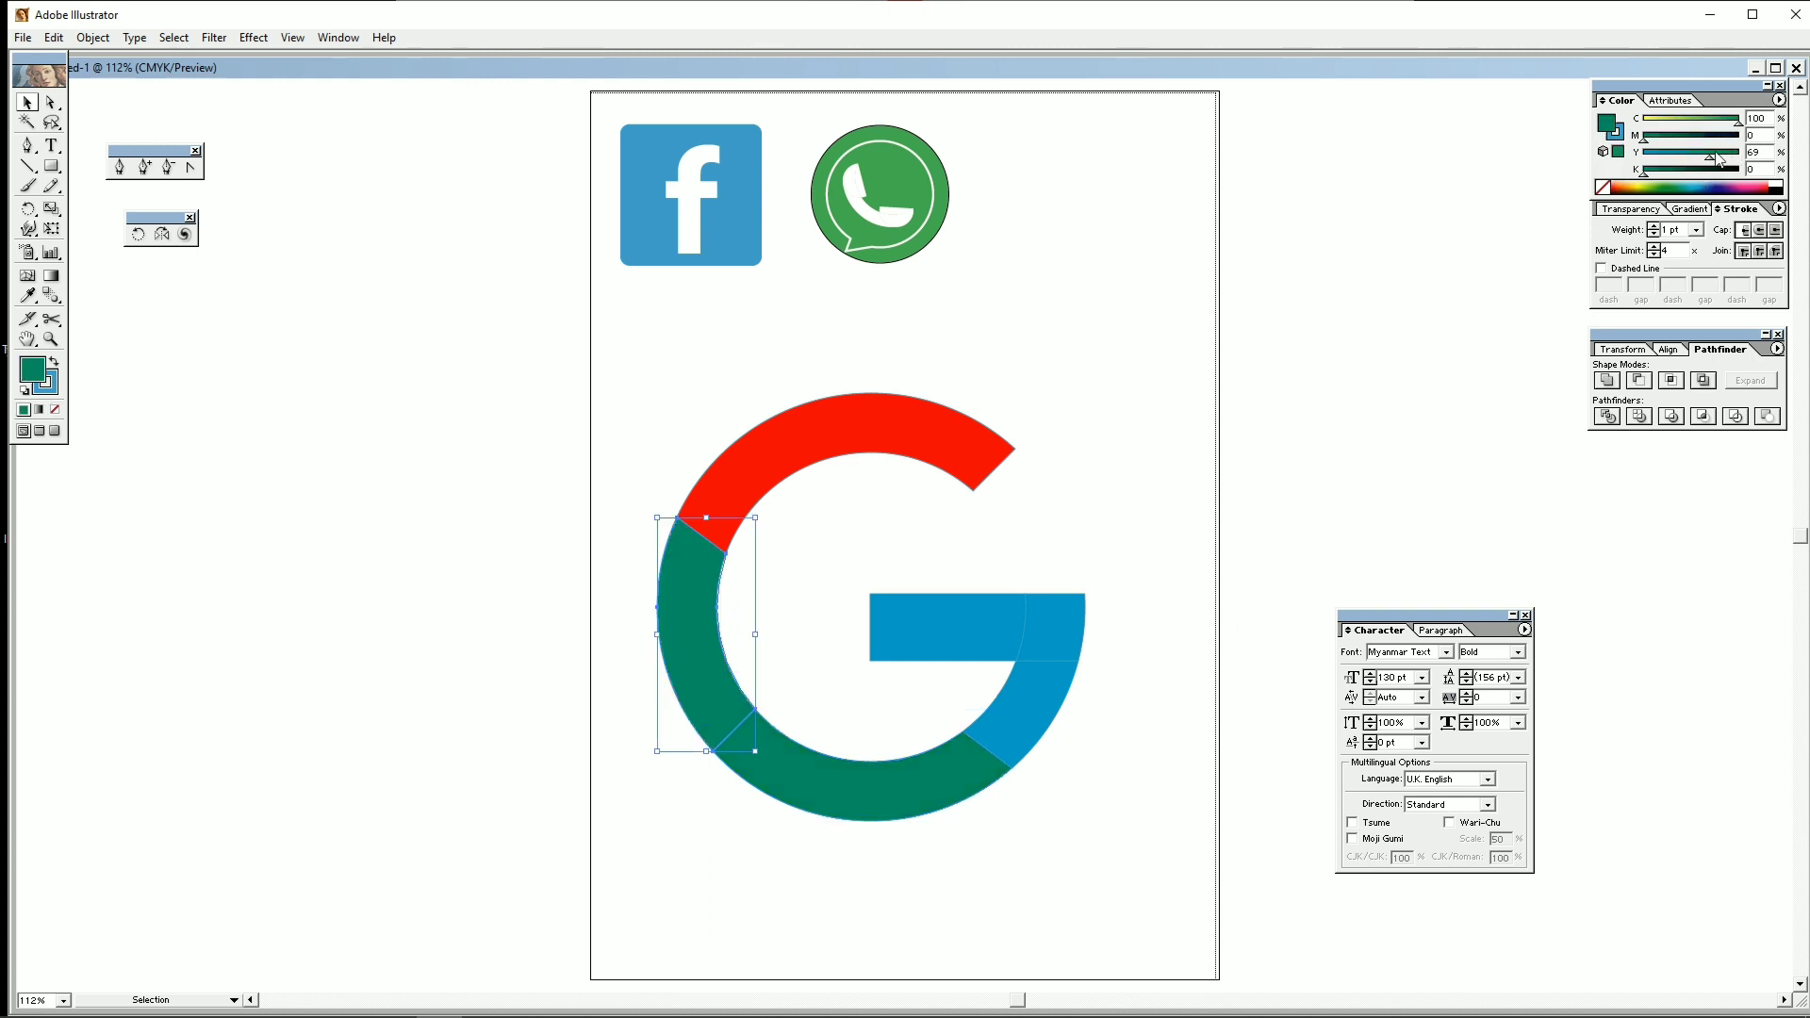
pyautogui.moveTo(1717, 157); pyautogui.dragTo(1672, 143)
pyautogui.click(1643, 122)
pyautogui.click(1695, 139)
pyautogui.click(1713, 156)
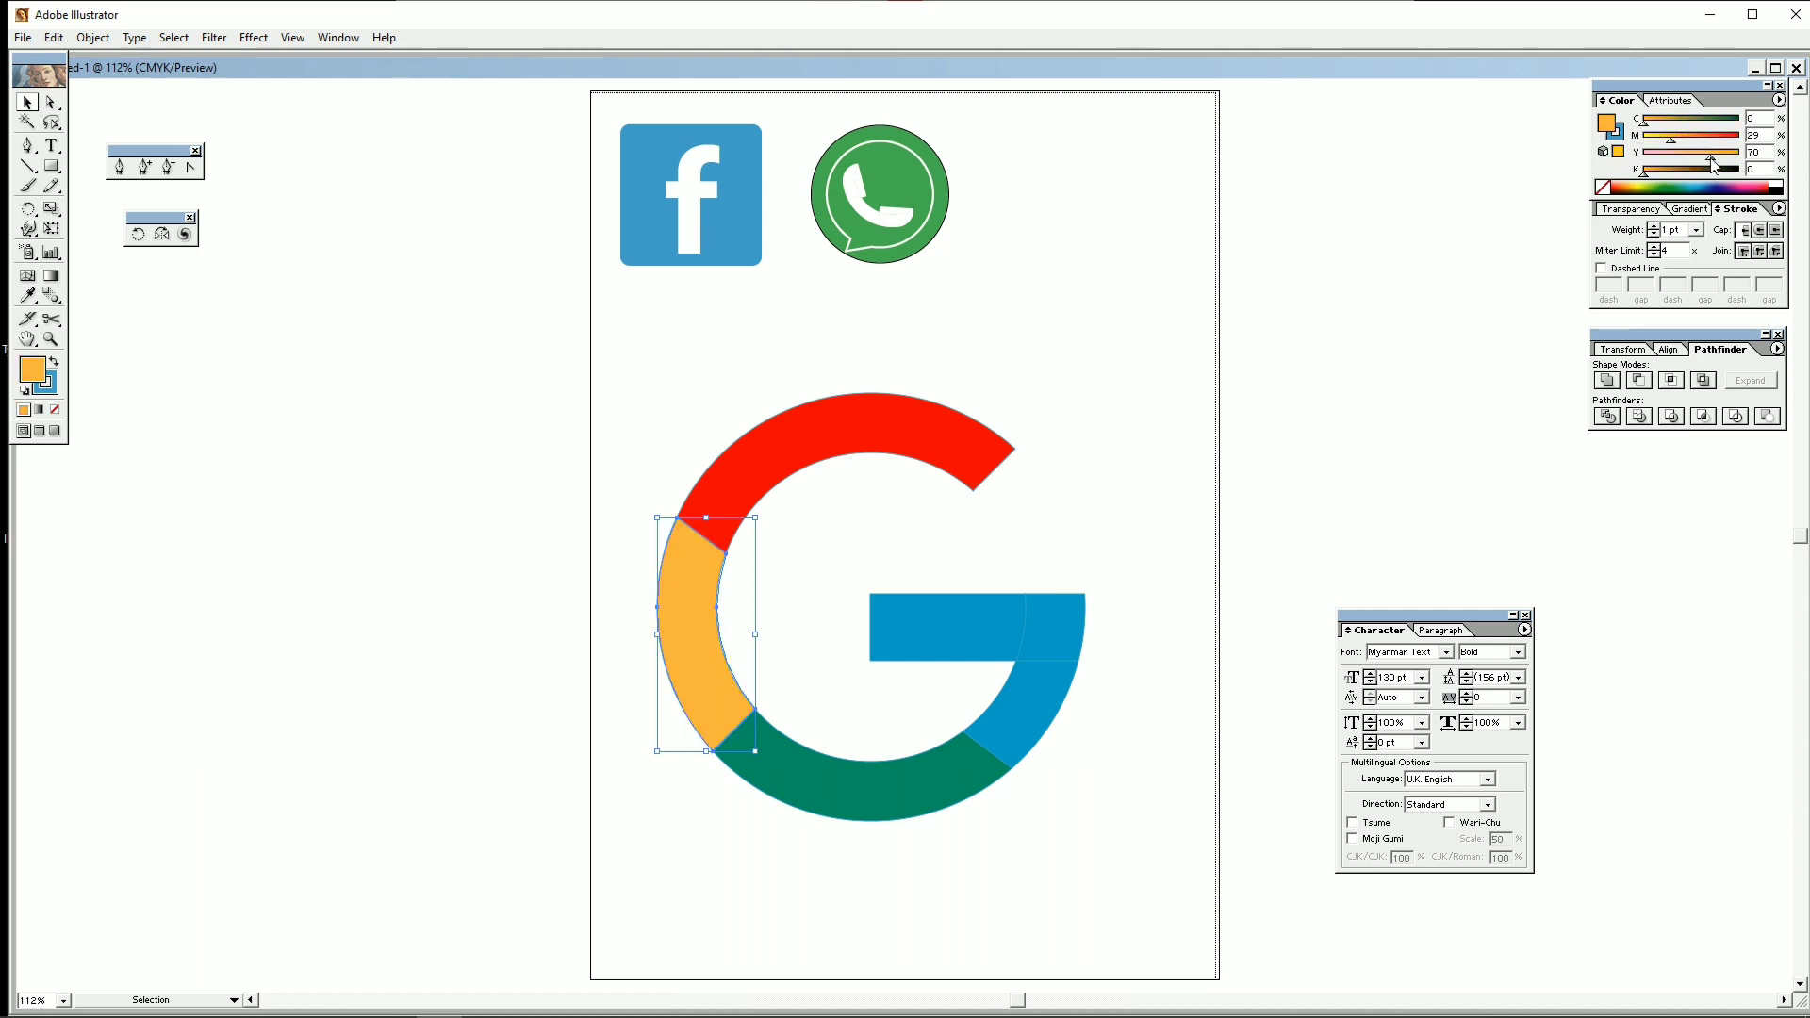
pyautogui.moveTo(1684, 144); pyautogui.dragTo(1658, 141)
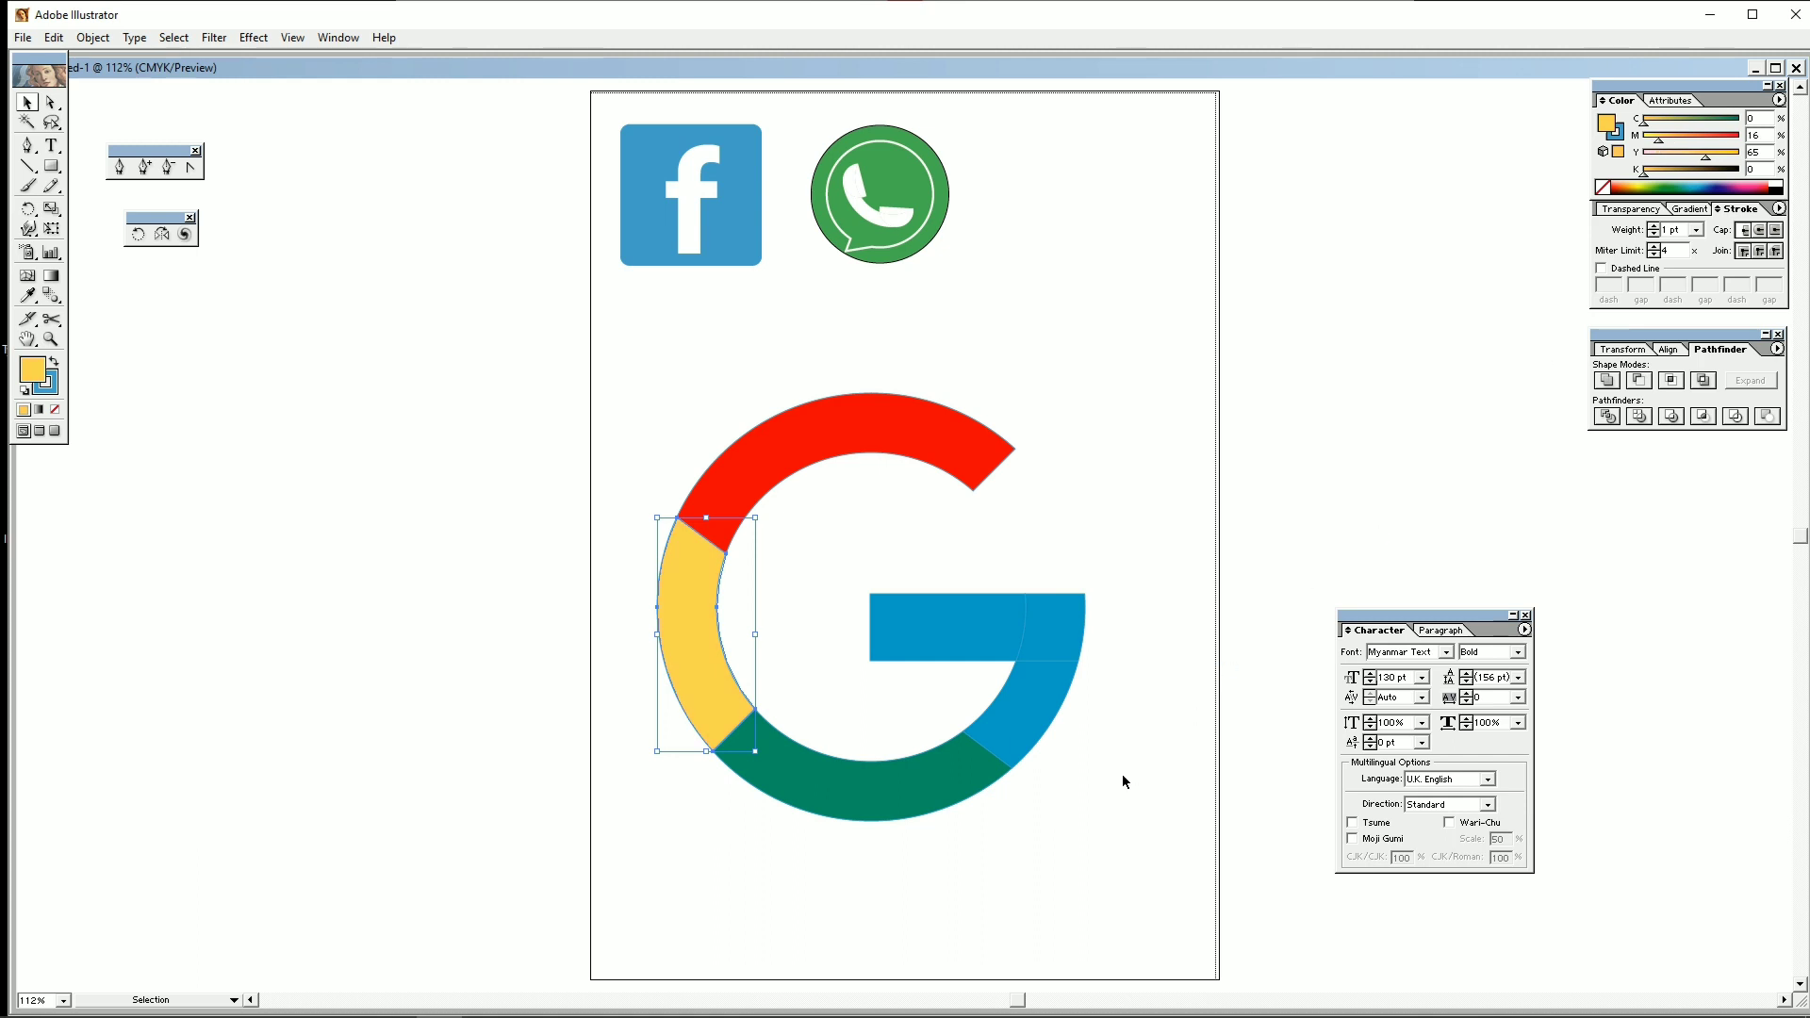
# Remove the stroke from all pieces of the G and group them.
pyautogui.moveTo(1063, 852); pyautogui.dragTo(624, 393)
pyautogui.click(55, 409)
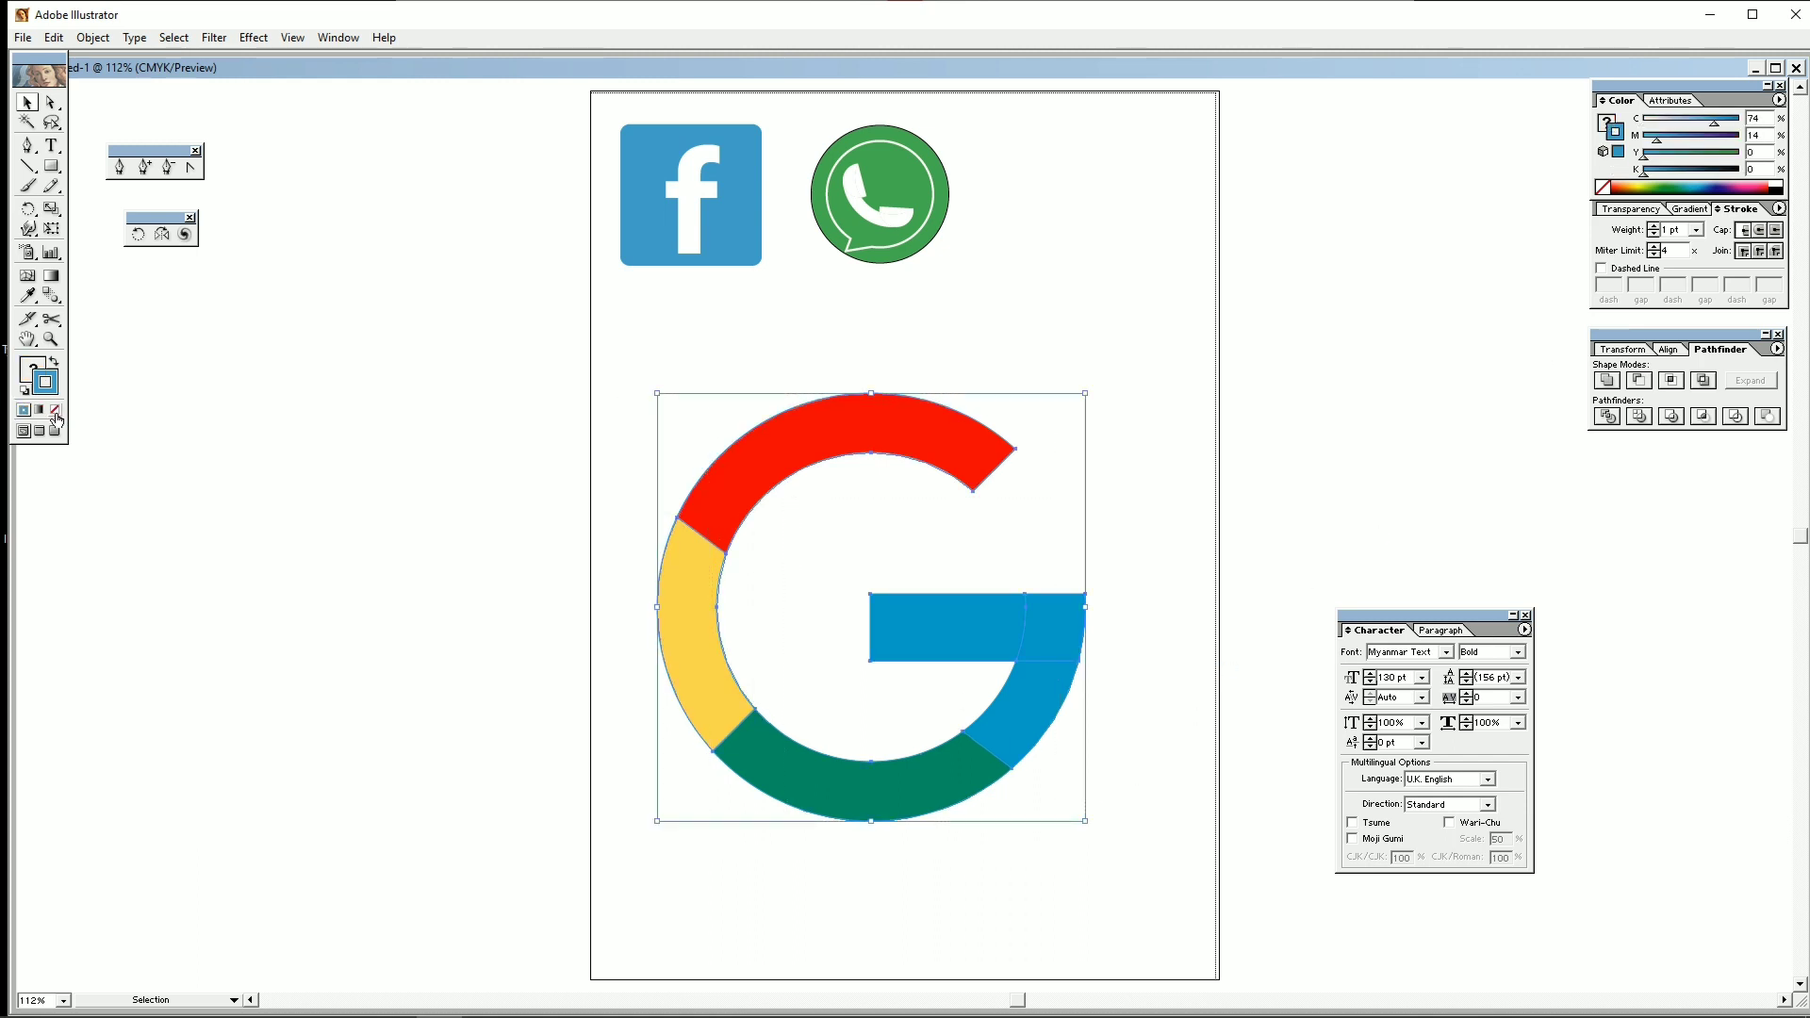
pyautogui.rightClick(869, 586)
pyautogui.click(886, 639)
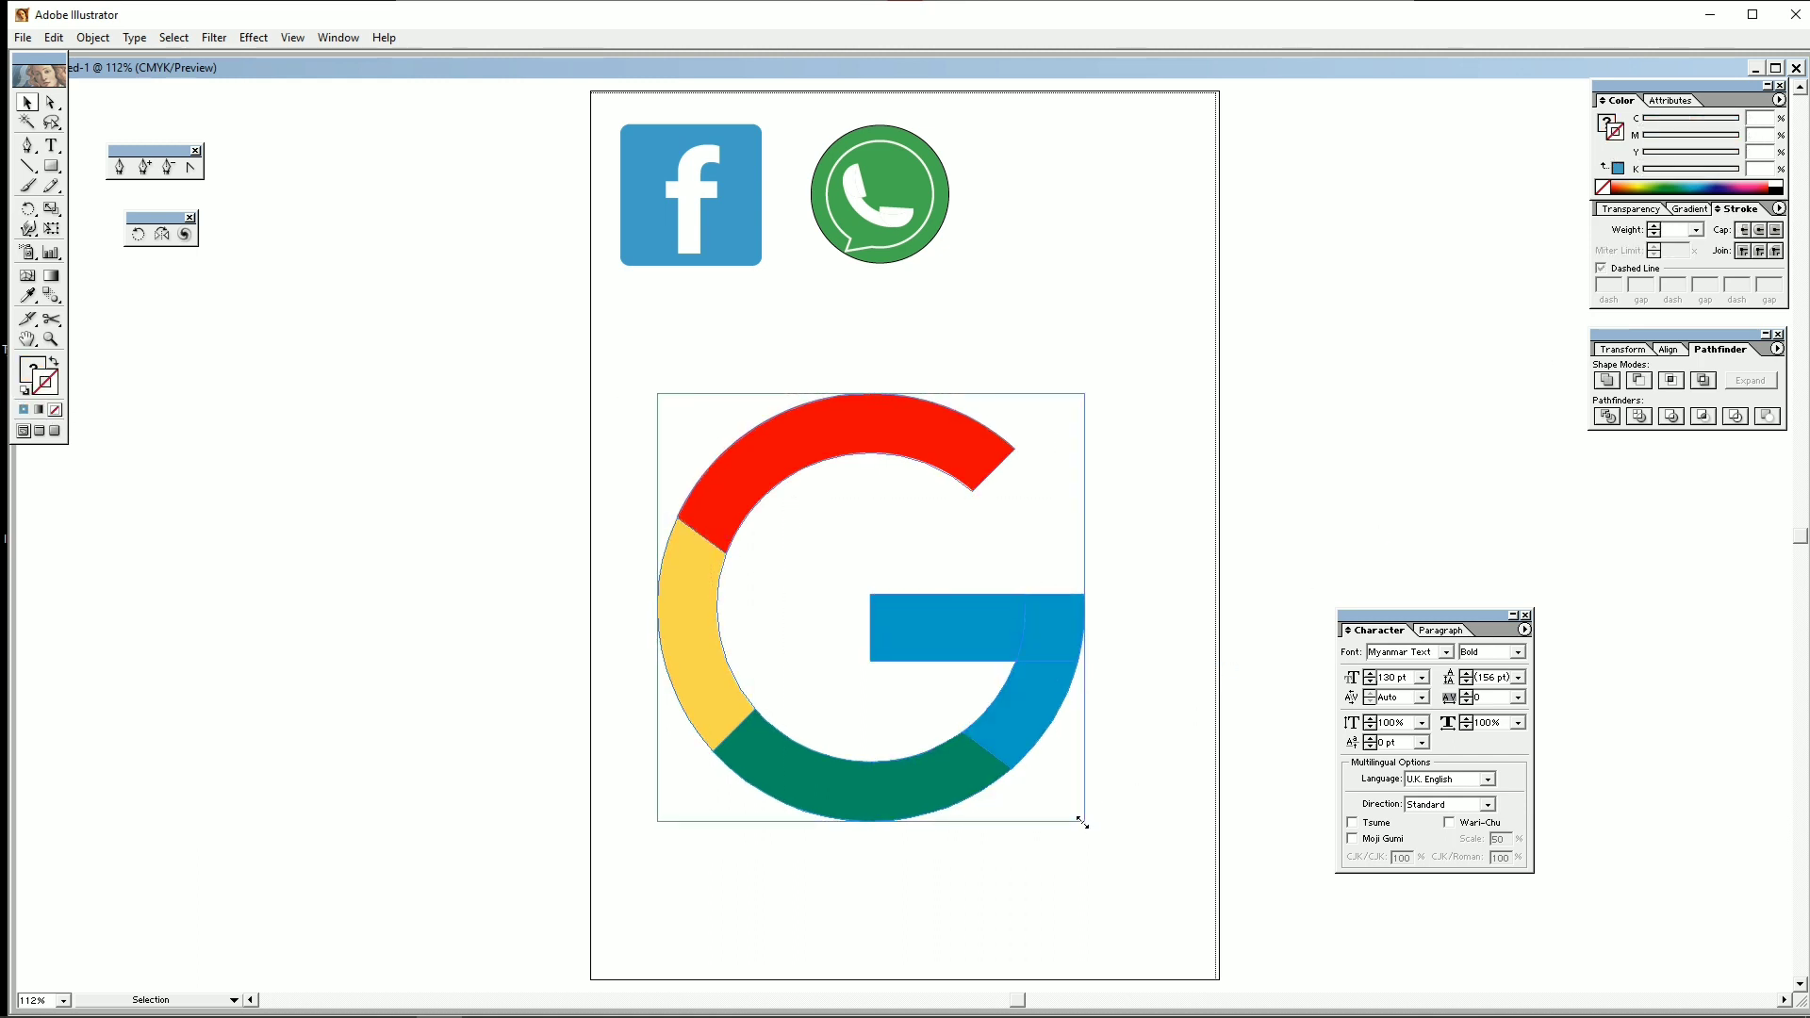
# Scale the G down to roughly the size of the other icons and place it to the right of the WhatsApp icon.
pyautogui.moveTo(1075, 820); pyautogui.dragTo(945, 680)
pyautogui.moveTo(938, 613); pyautogui.dragTo(1177, 195)
pyautogui.click(1048, 535)
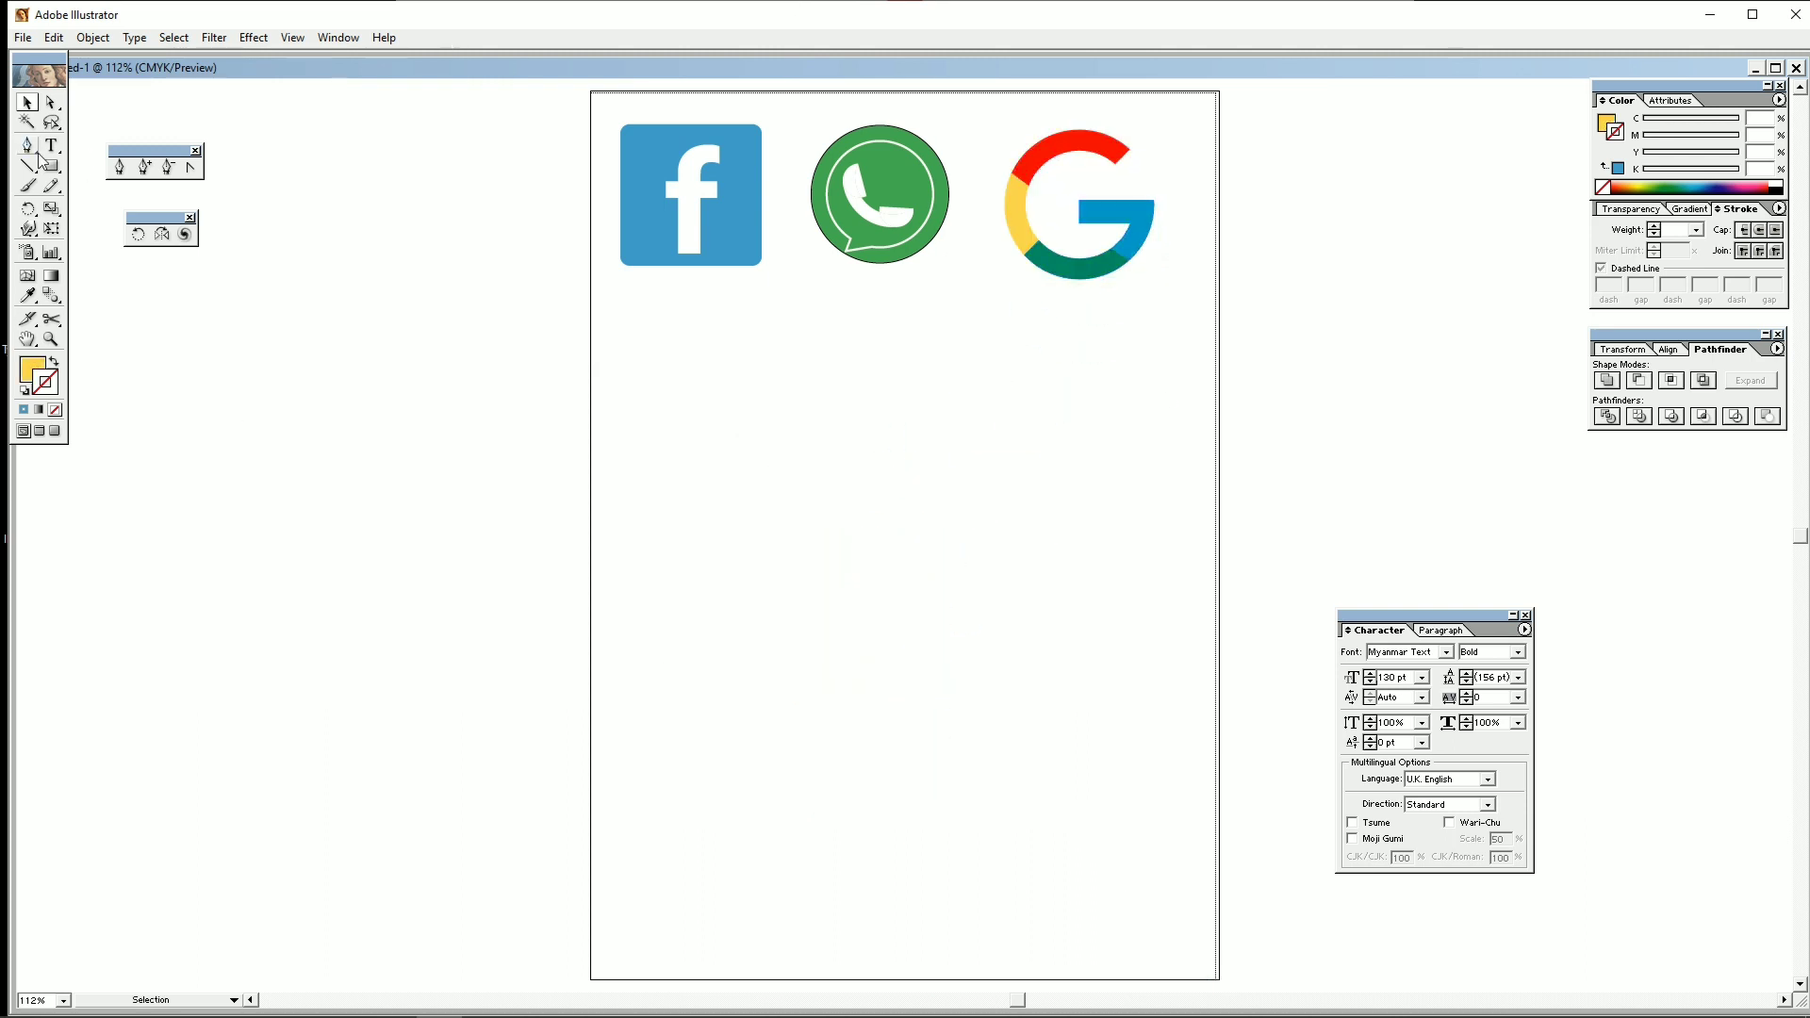